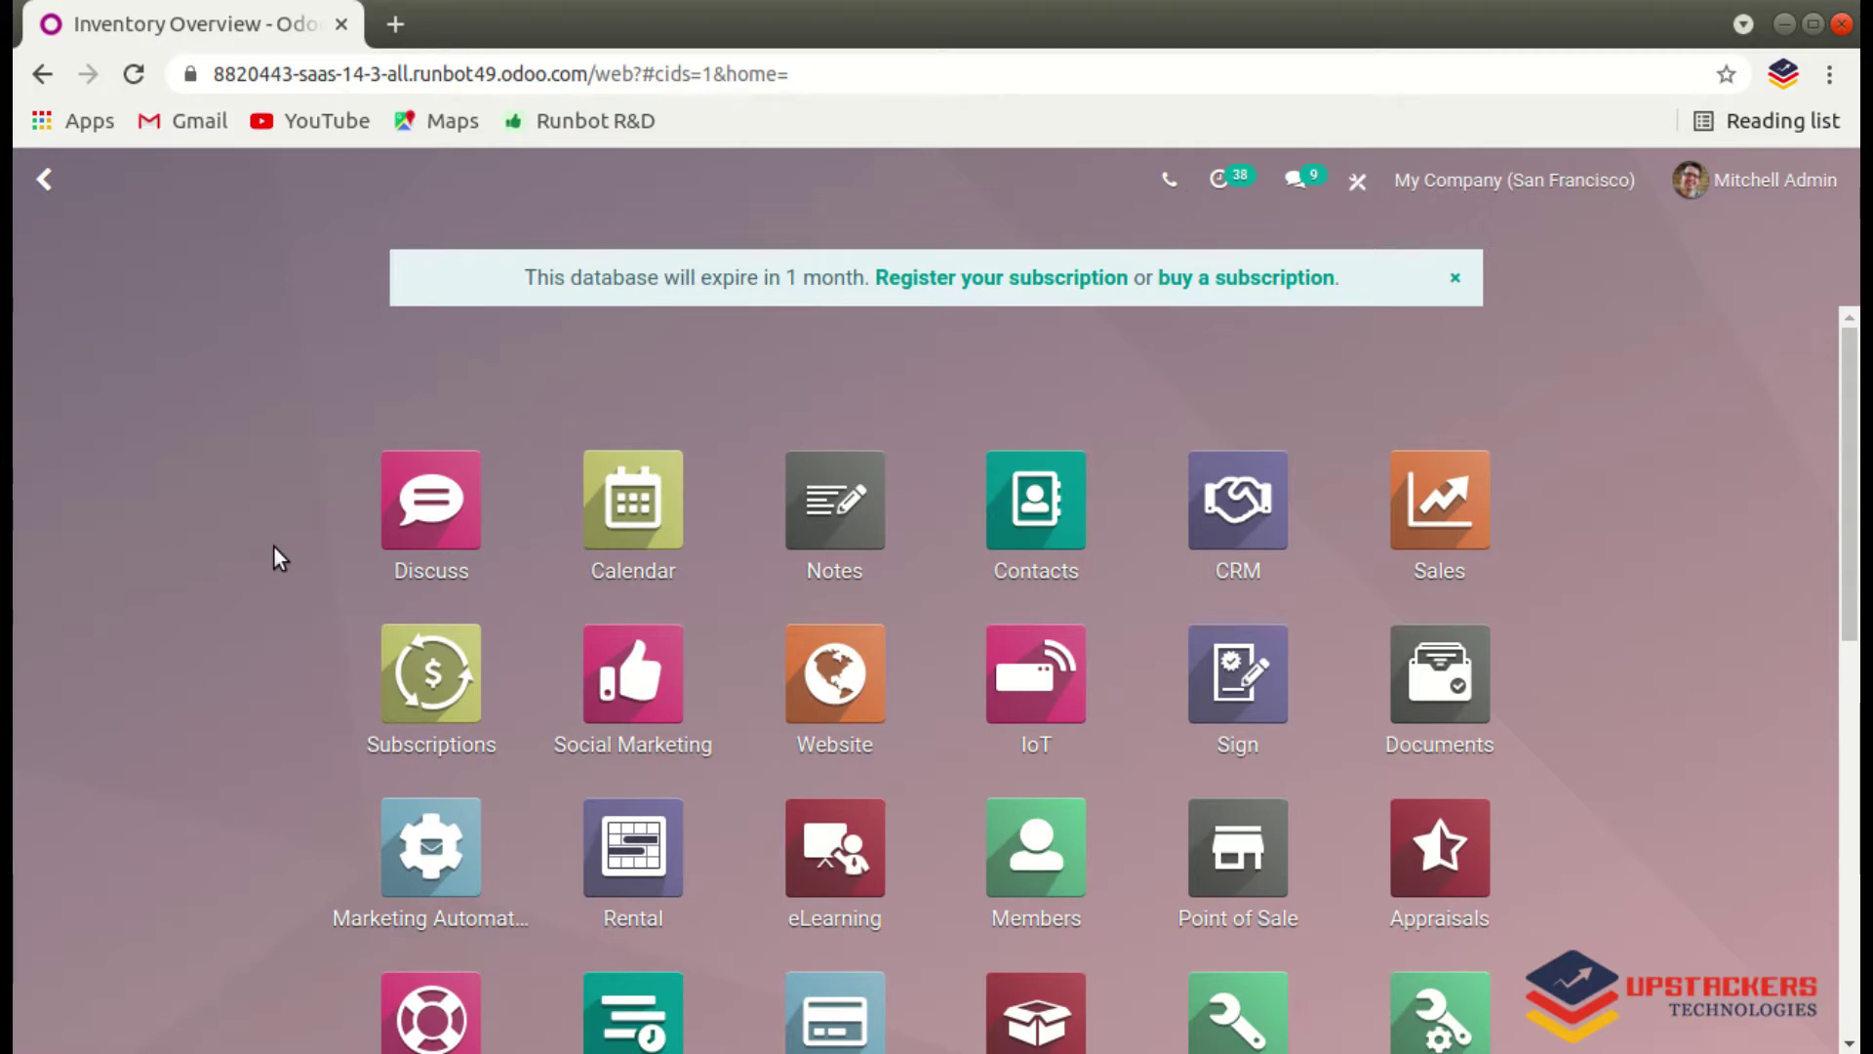
Open the settings of the Inventory app.
scroll(1045, 794, "down", 2)
left_click(1040, 810)
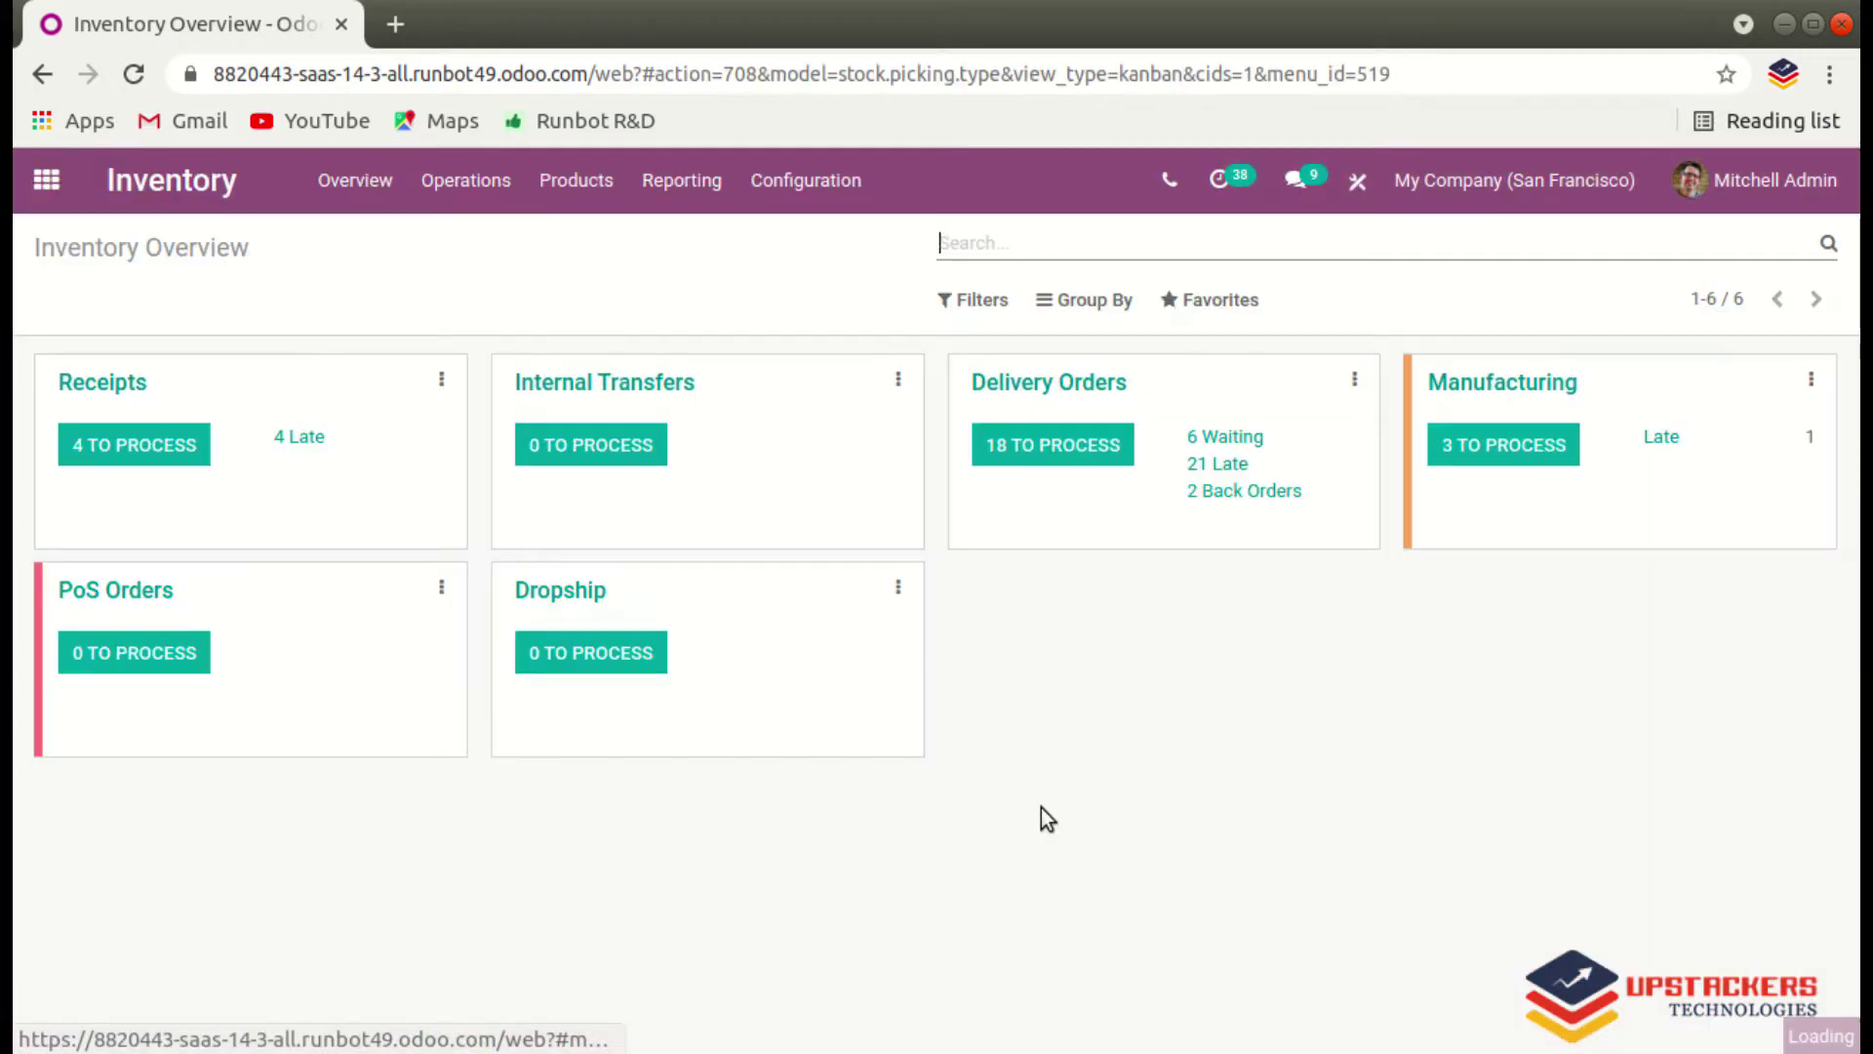
left_click(806, 191)
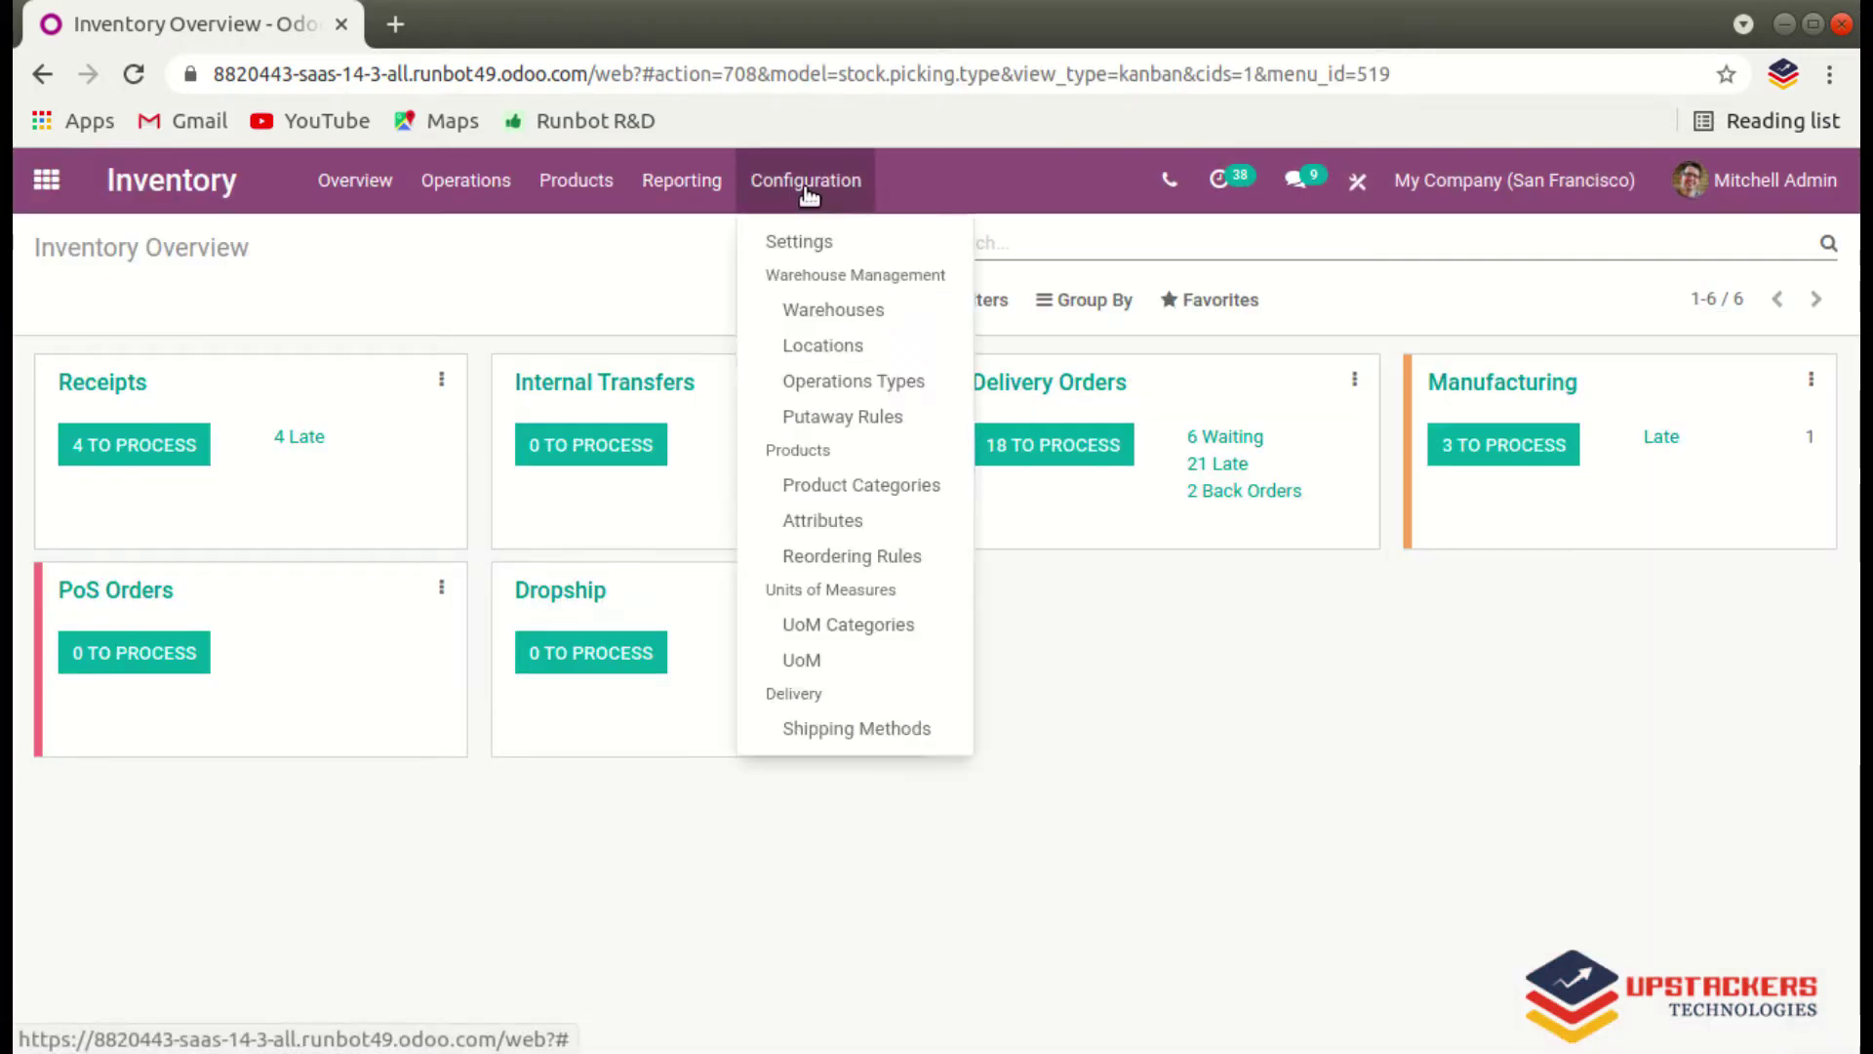
left_click(803, 243)
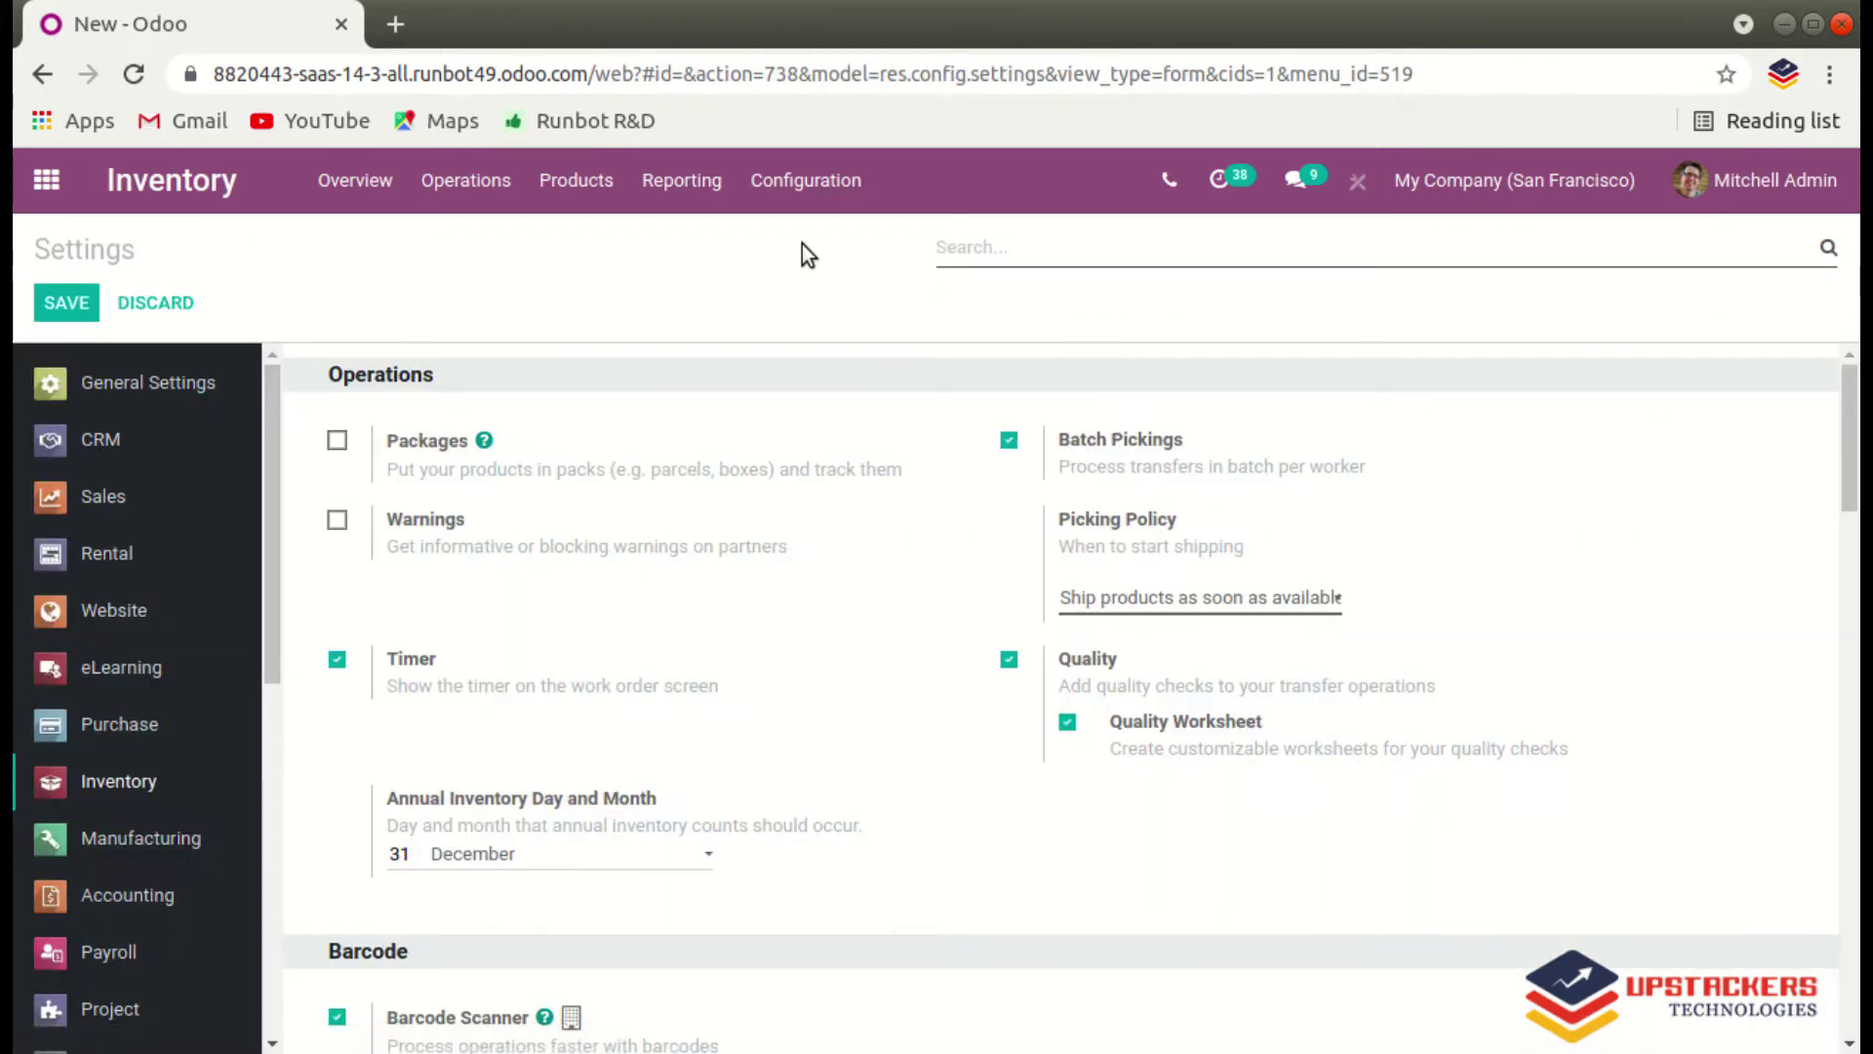
Find the Multi-Step Routes option by searching for "multi", enable it for Inventory and save the settings.
type("multi")
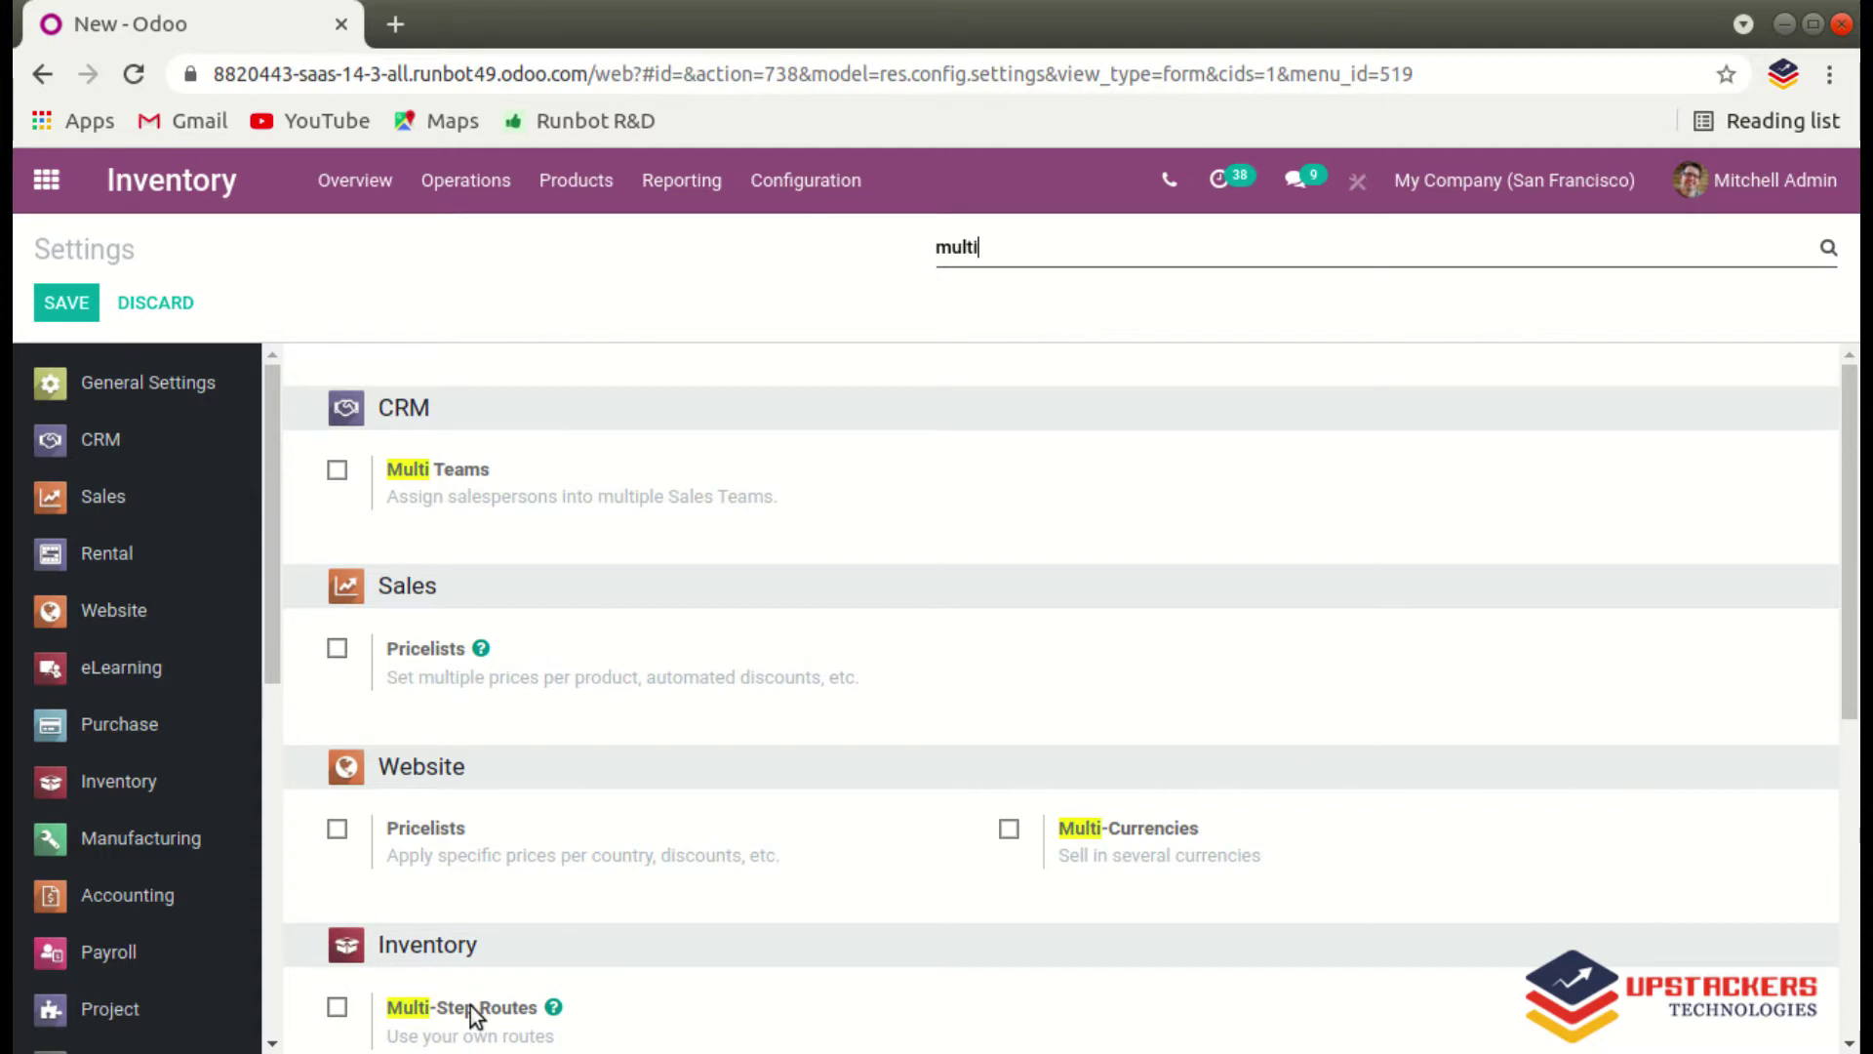
scroll(480, 1006, "down", 3)
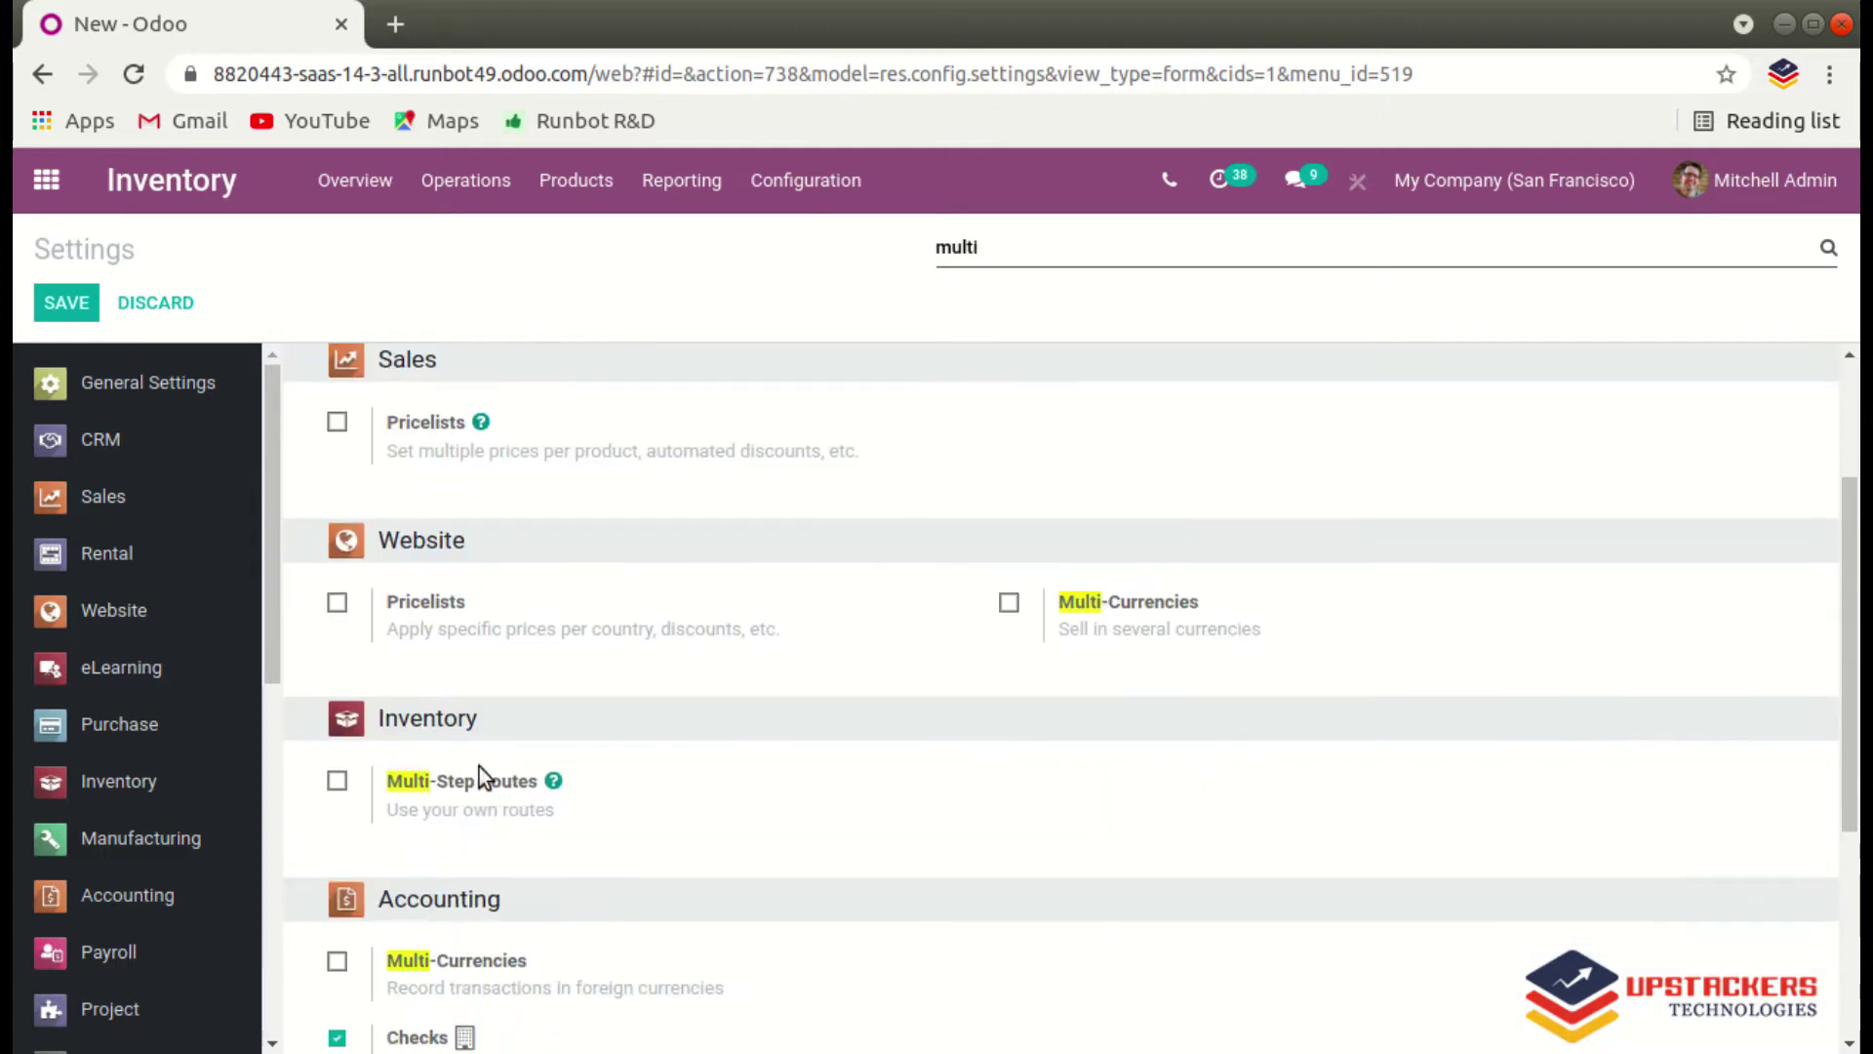
left_click(337, 783)
left_click(67, 312)
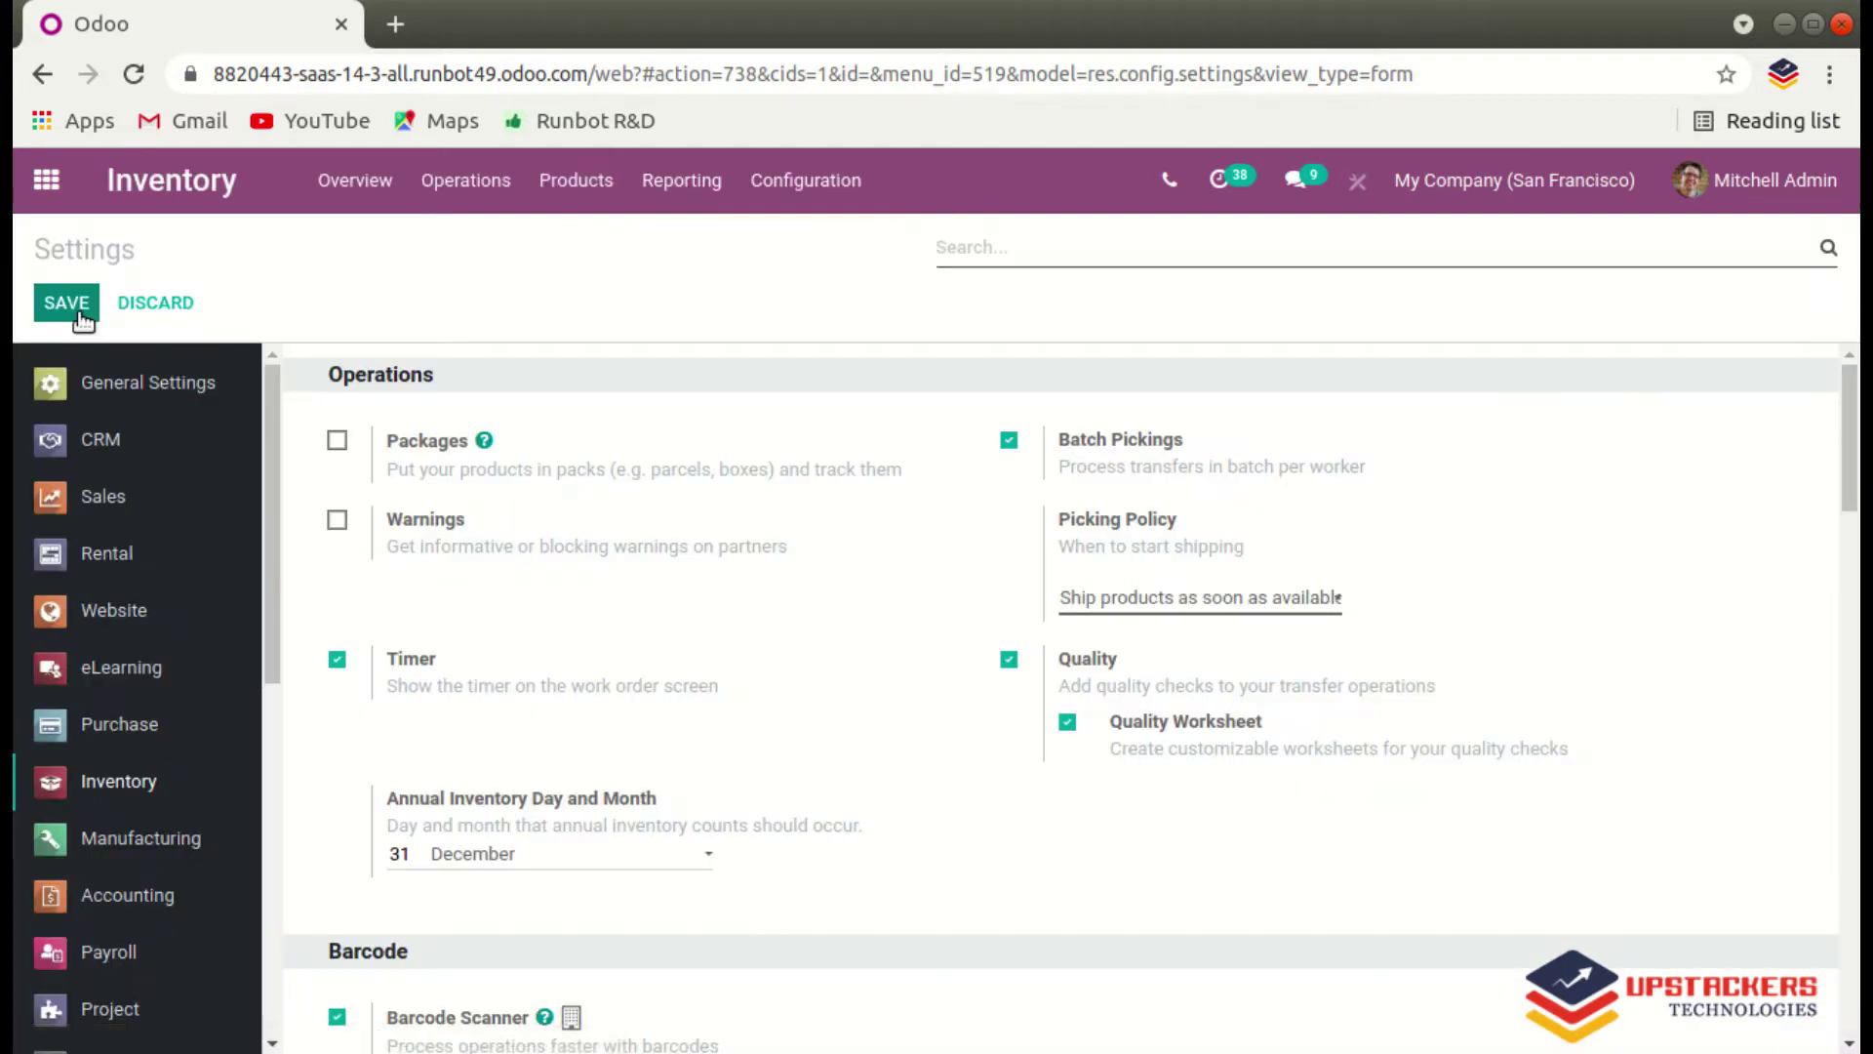
Create a new inventory location named "storage location".
left_click(807, 202)
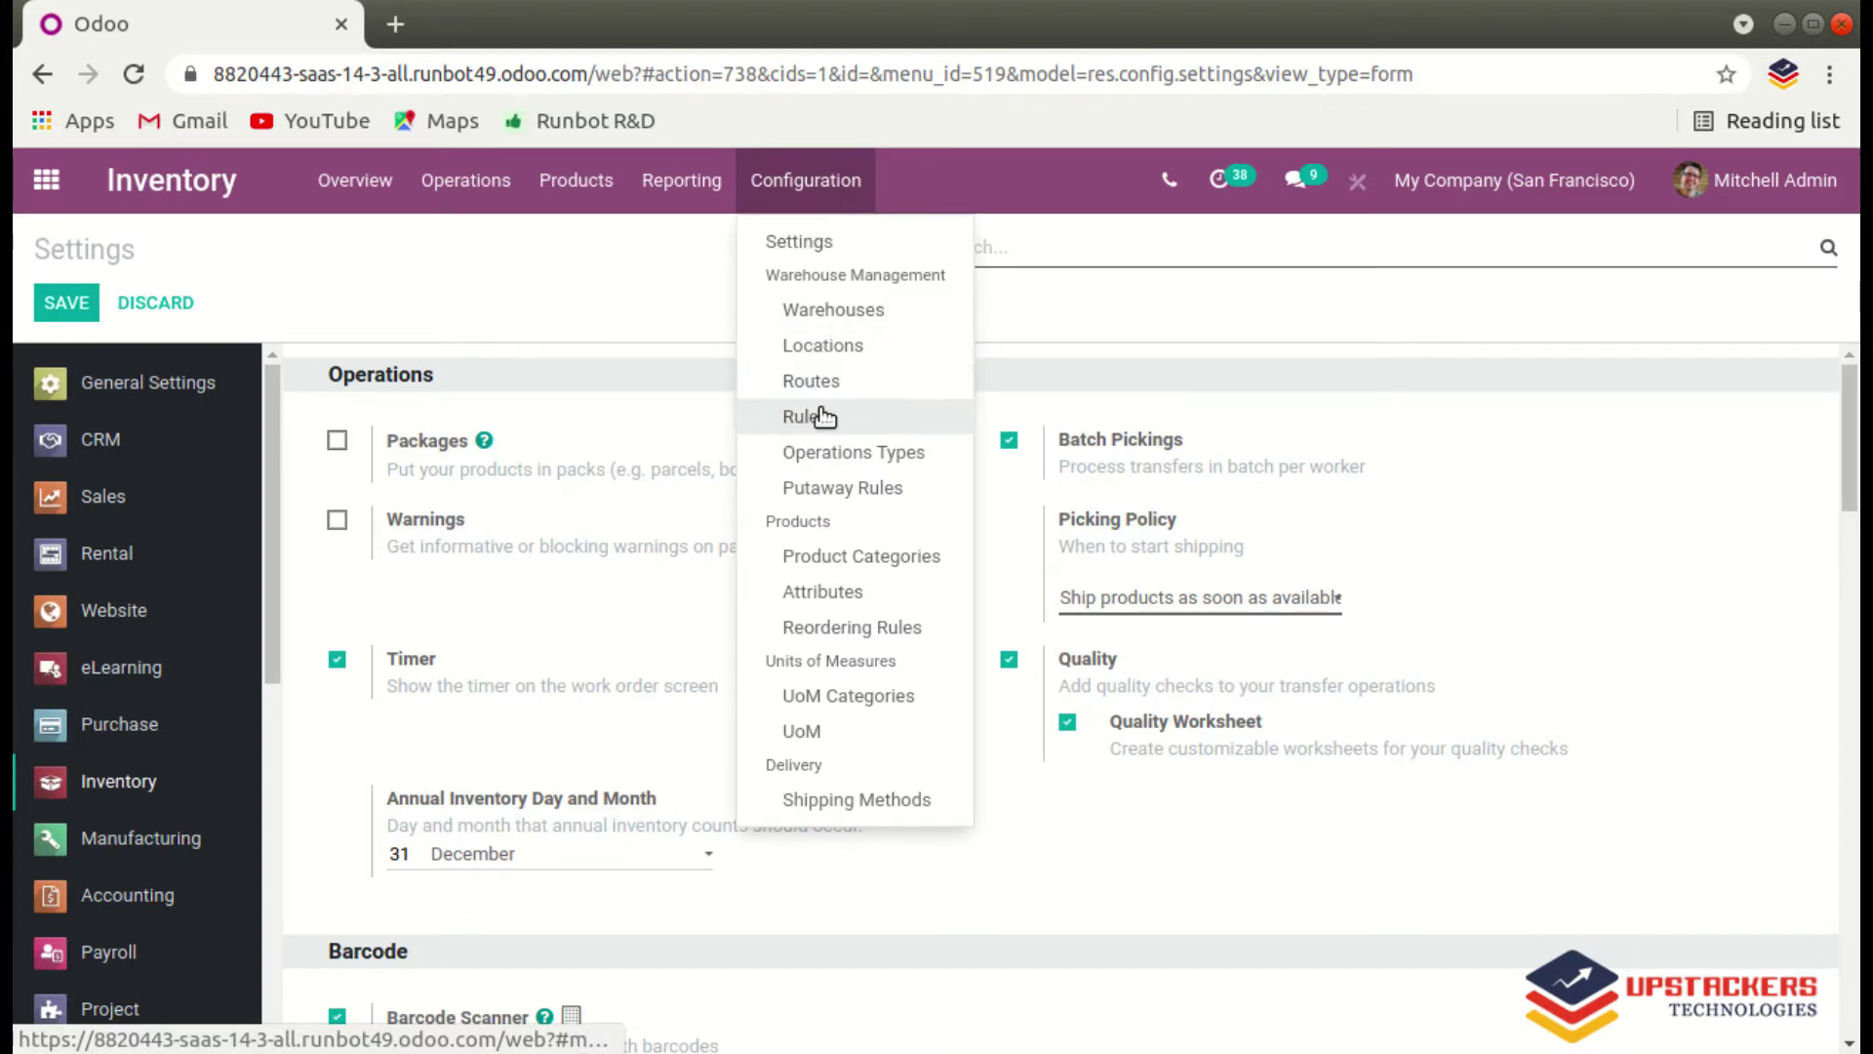
left_click(806, 347)
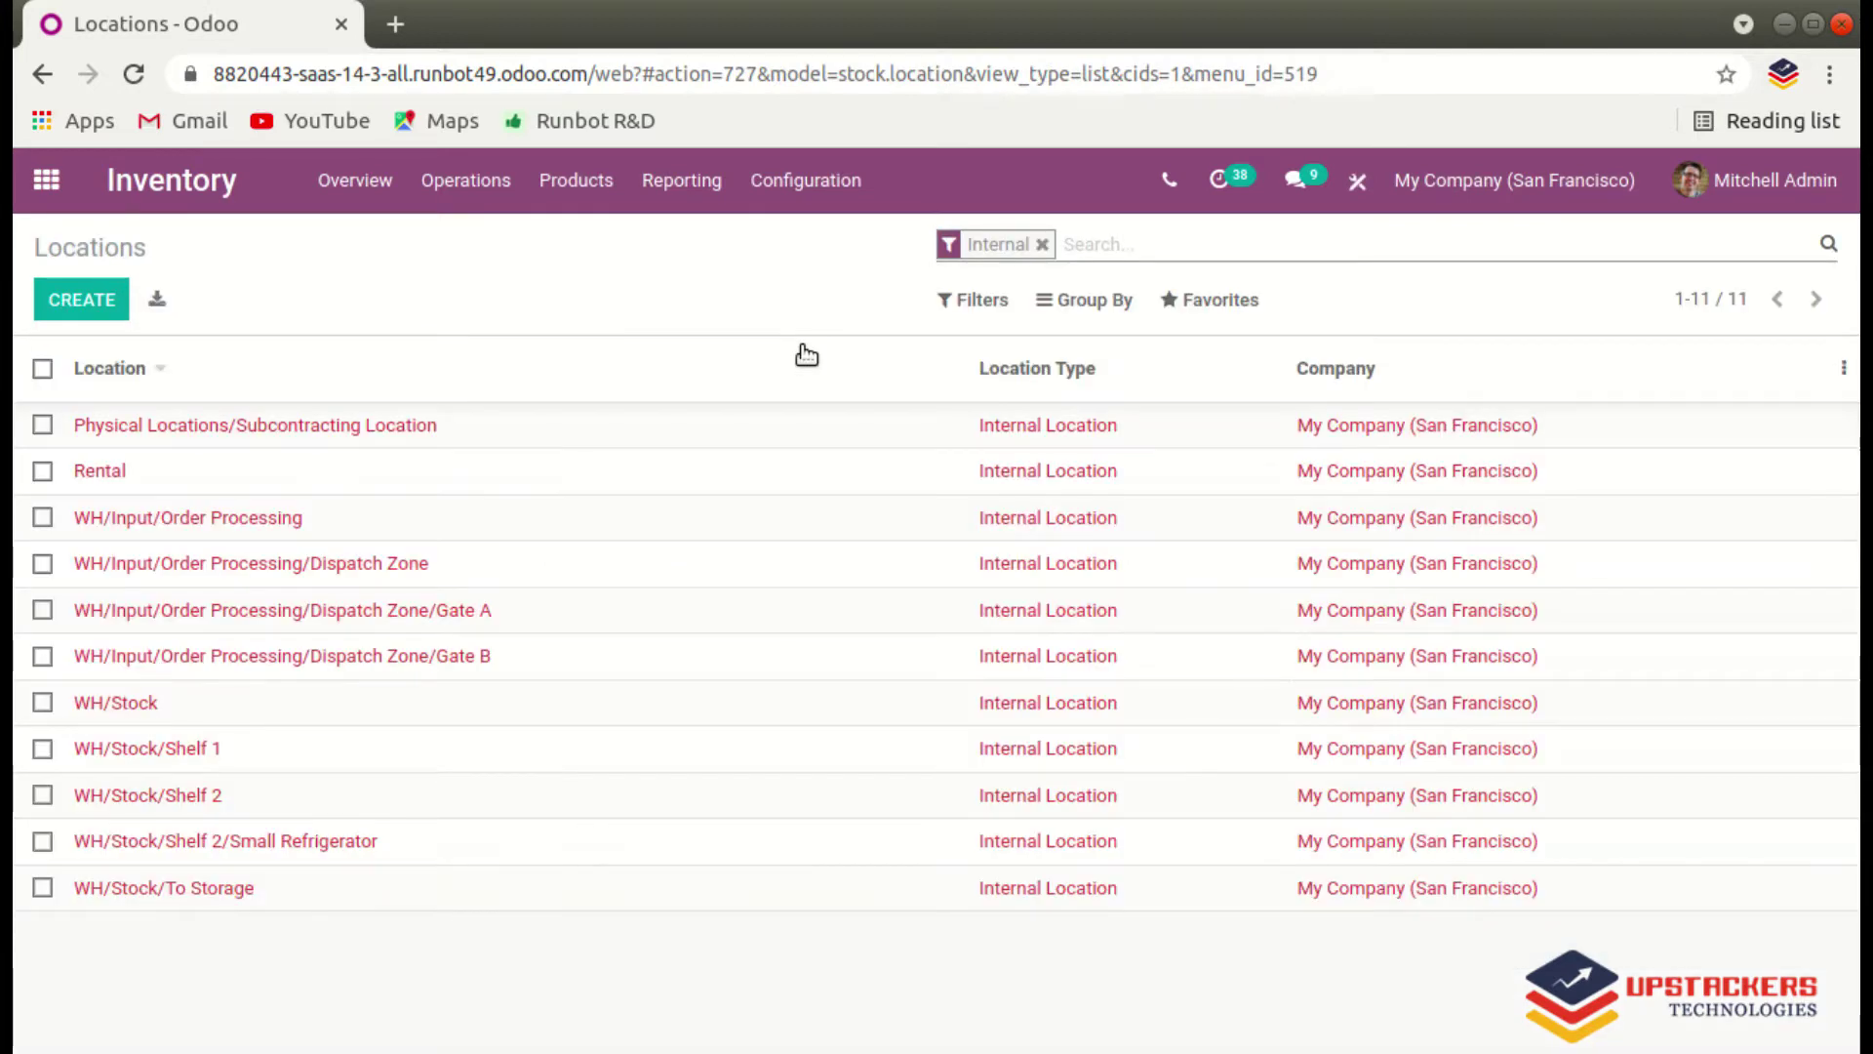
left_click(76, 302)
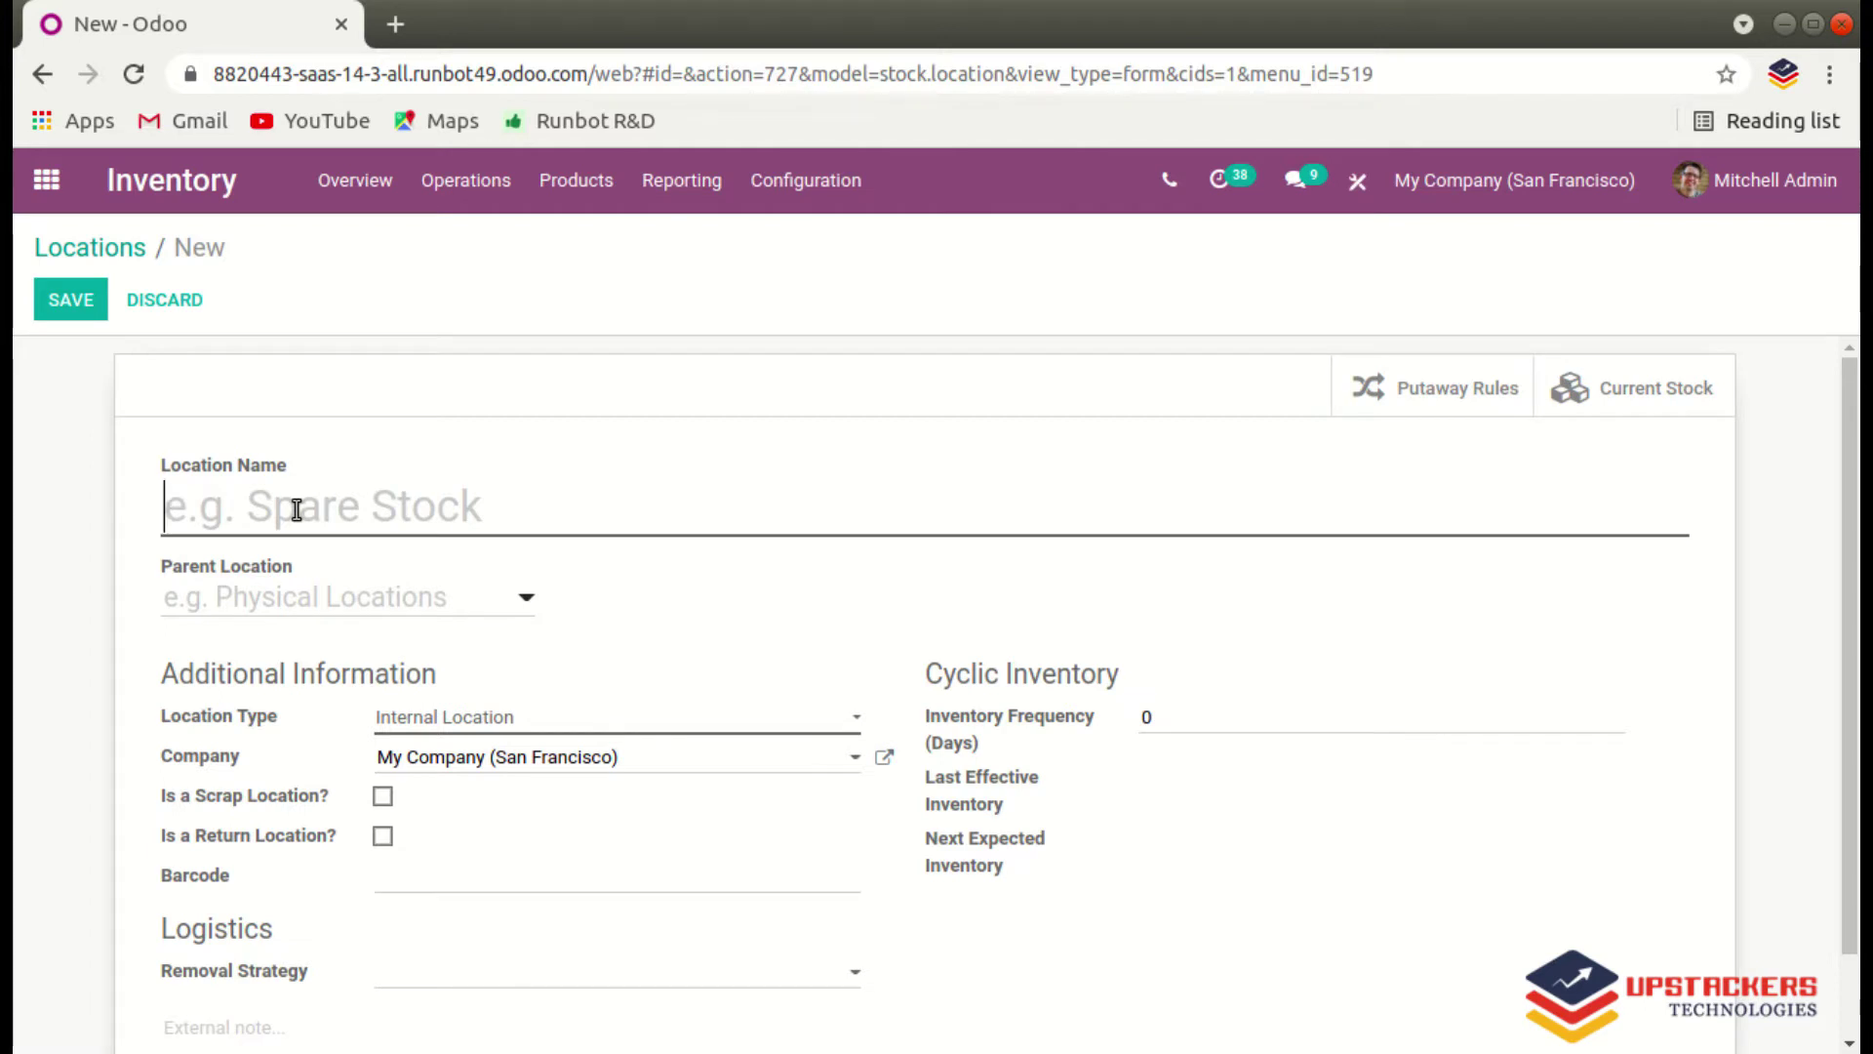
type("storage location")
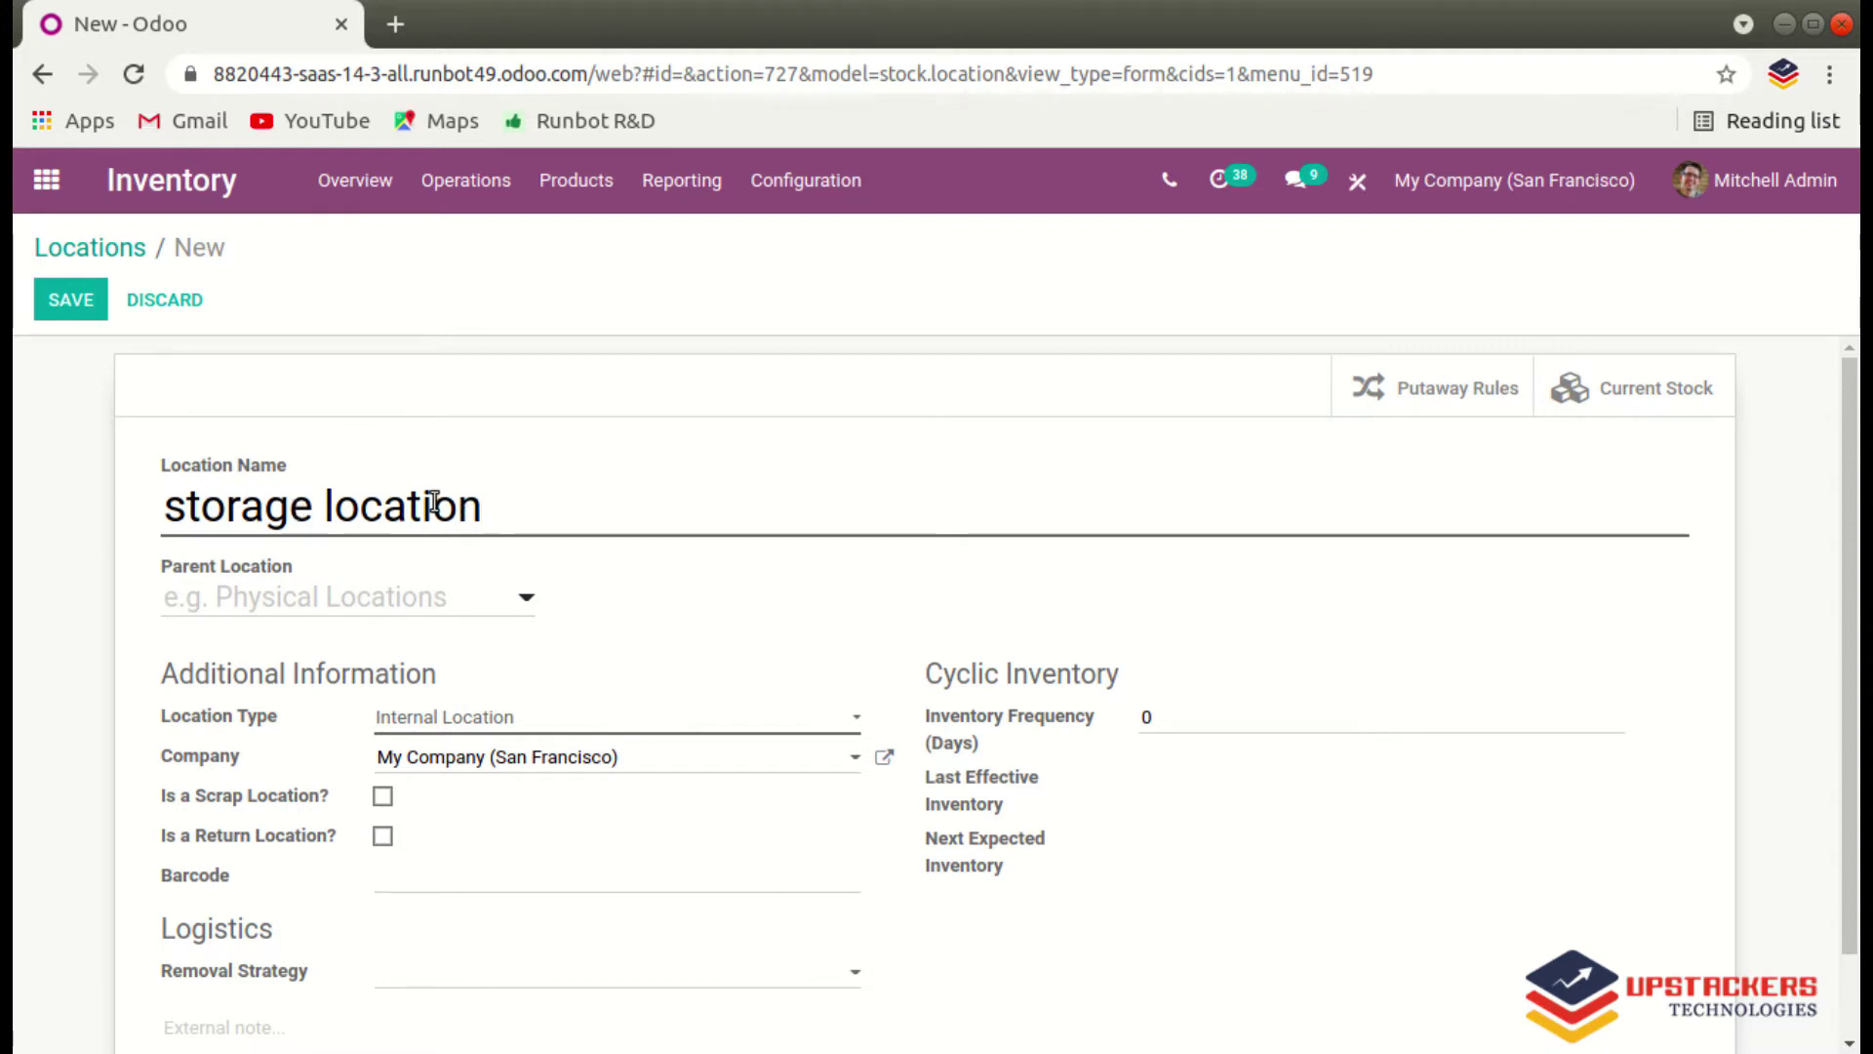
Set WH/Stock as the parent location of the new location and save it.
scroll(557, 483, "down", 1)
left_click(349, 508)
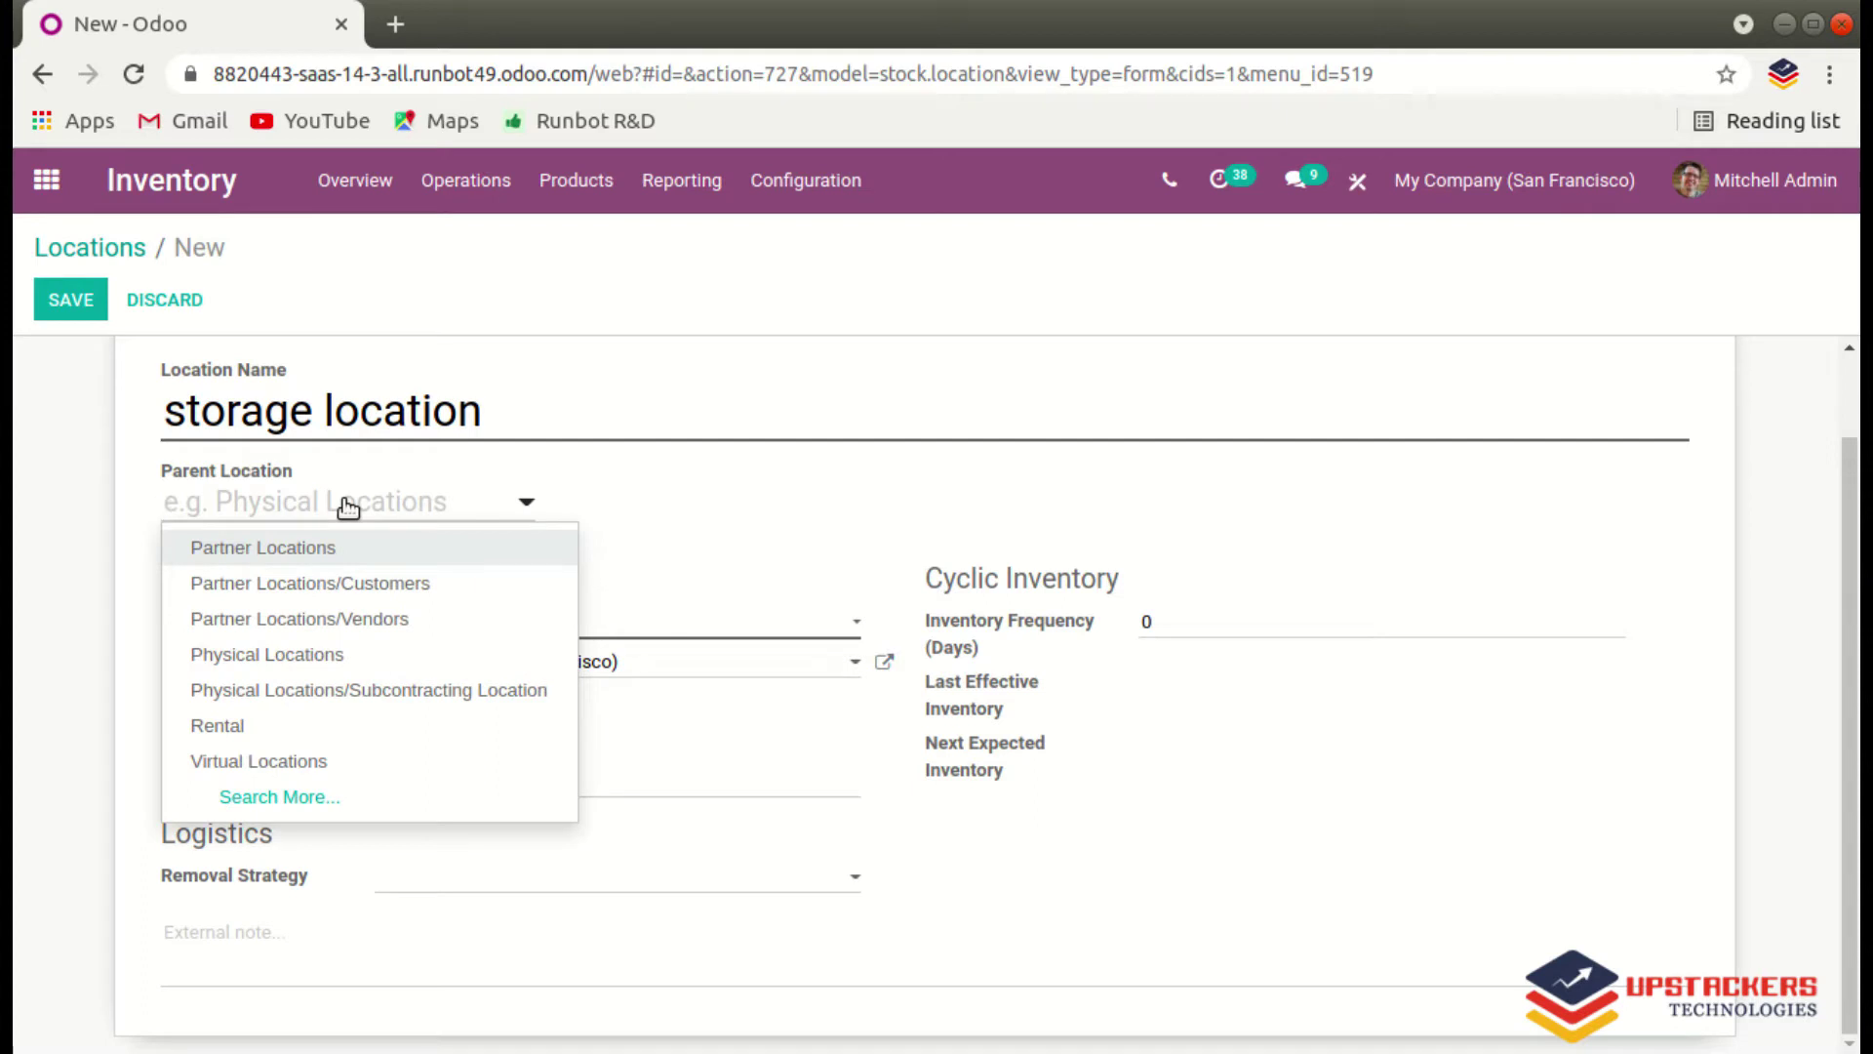
type("wh")
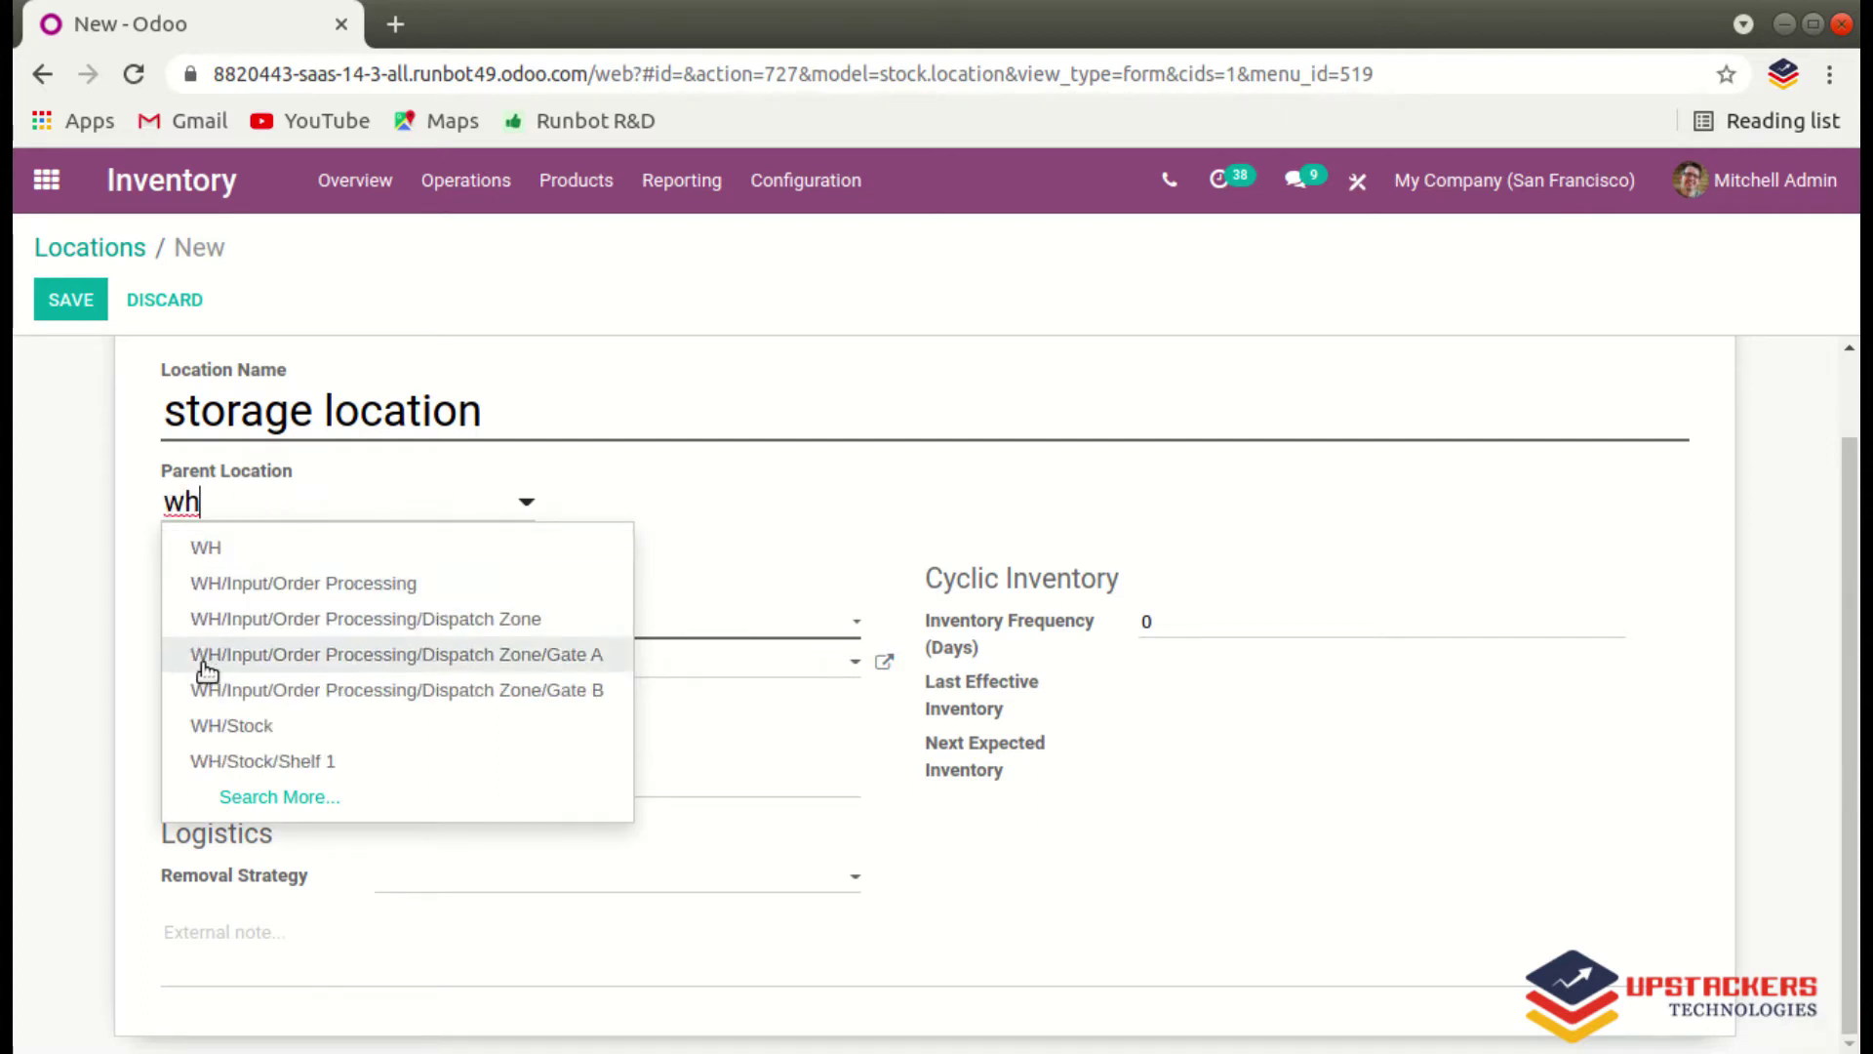
left_click(211, 727)
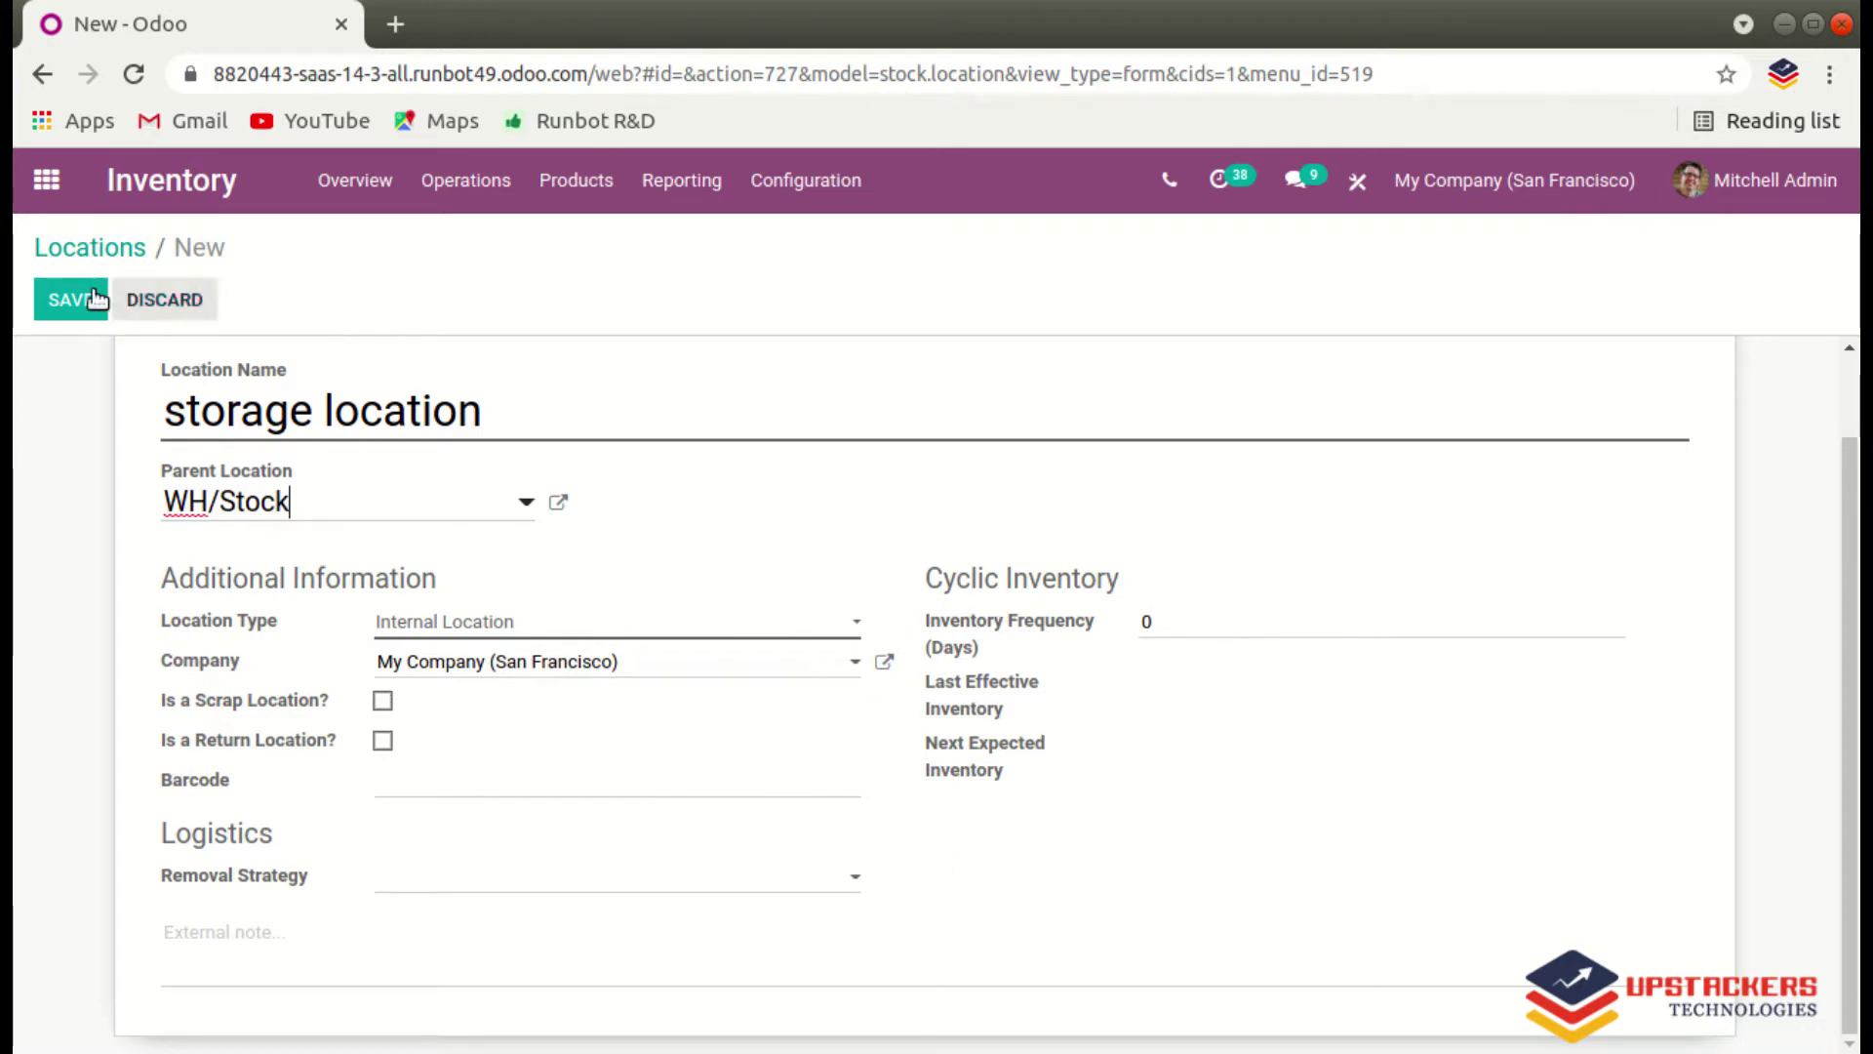
left_click(56, 303)
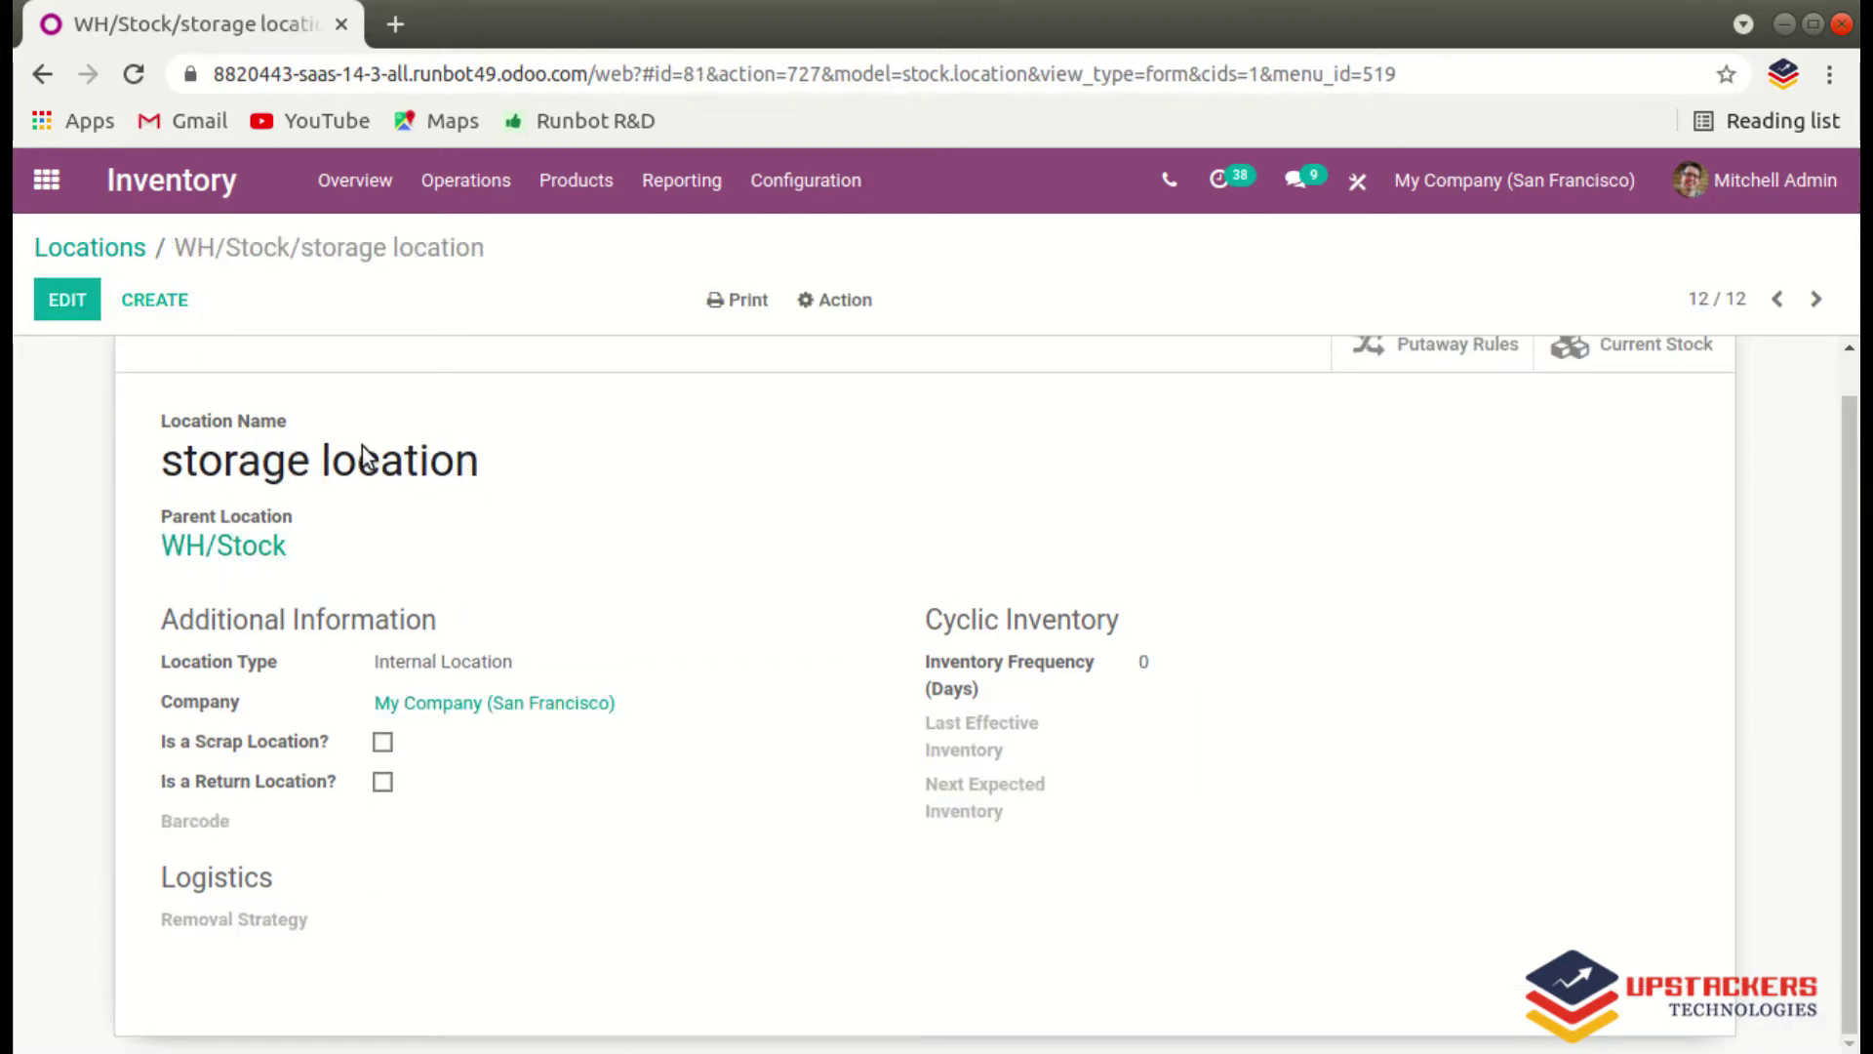
Review the list of warehouse routes and the list of stock rules.
left_click(787, 195)
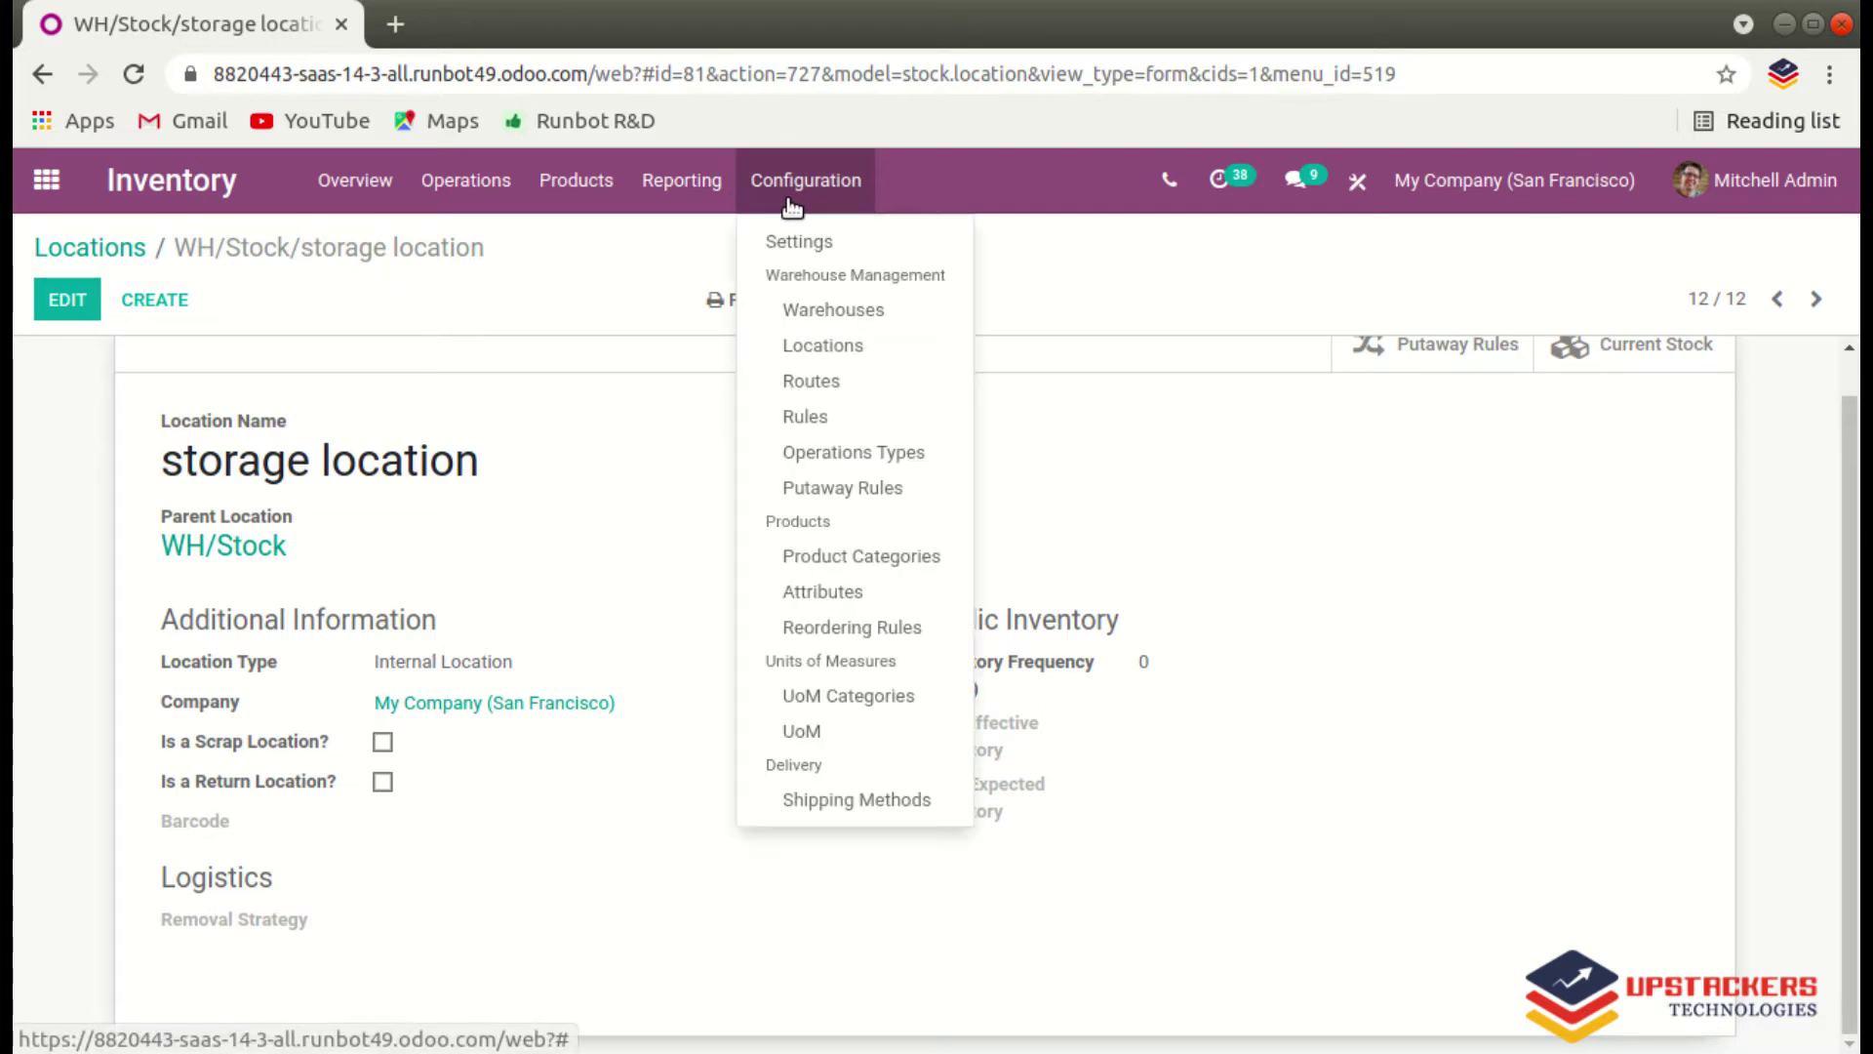
left_click(792, 384)
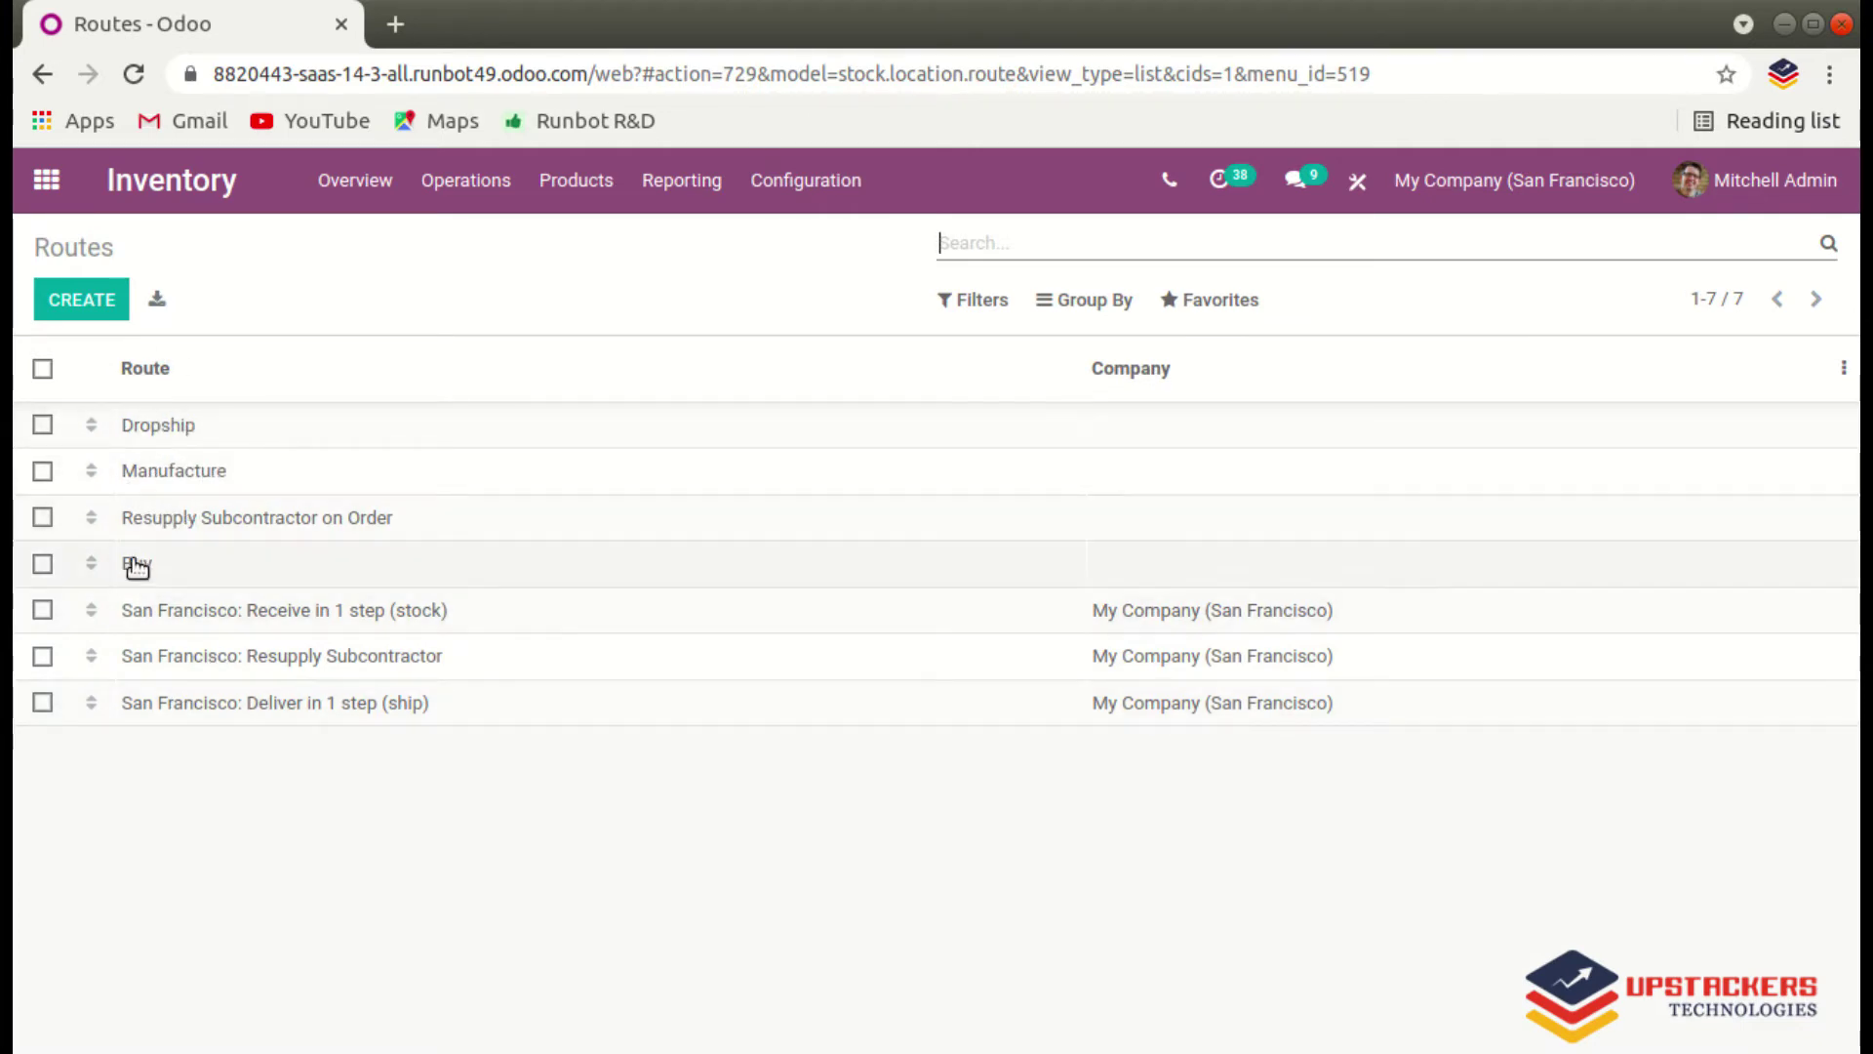
left_click(780, 208)
left_click(802, 410)
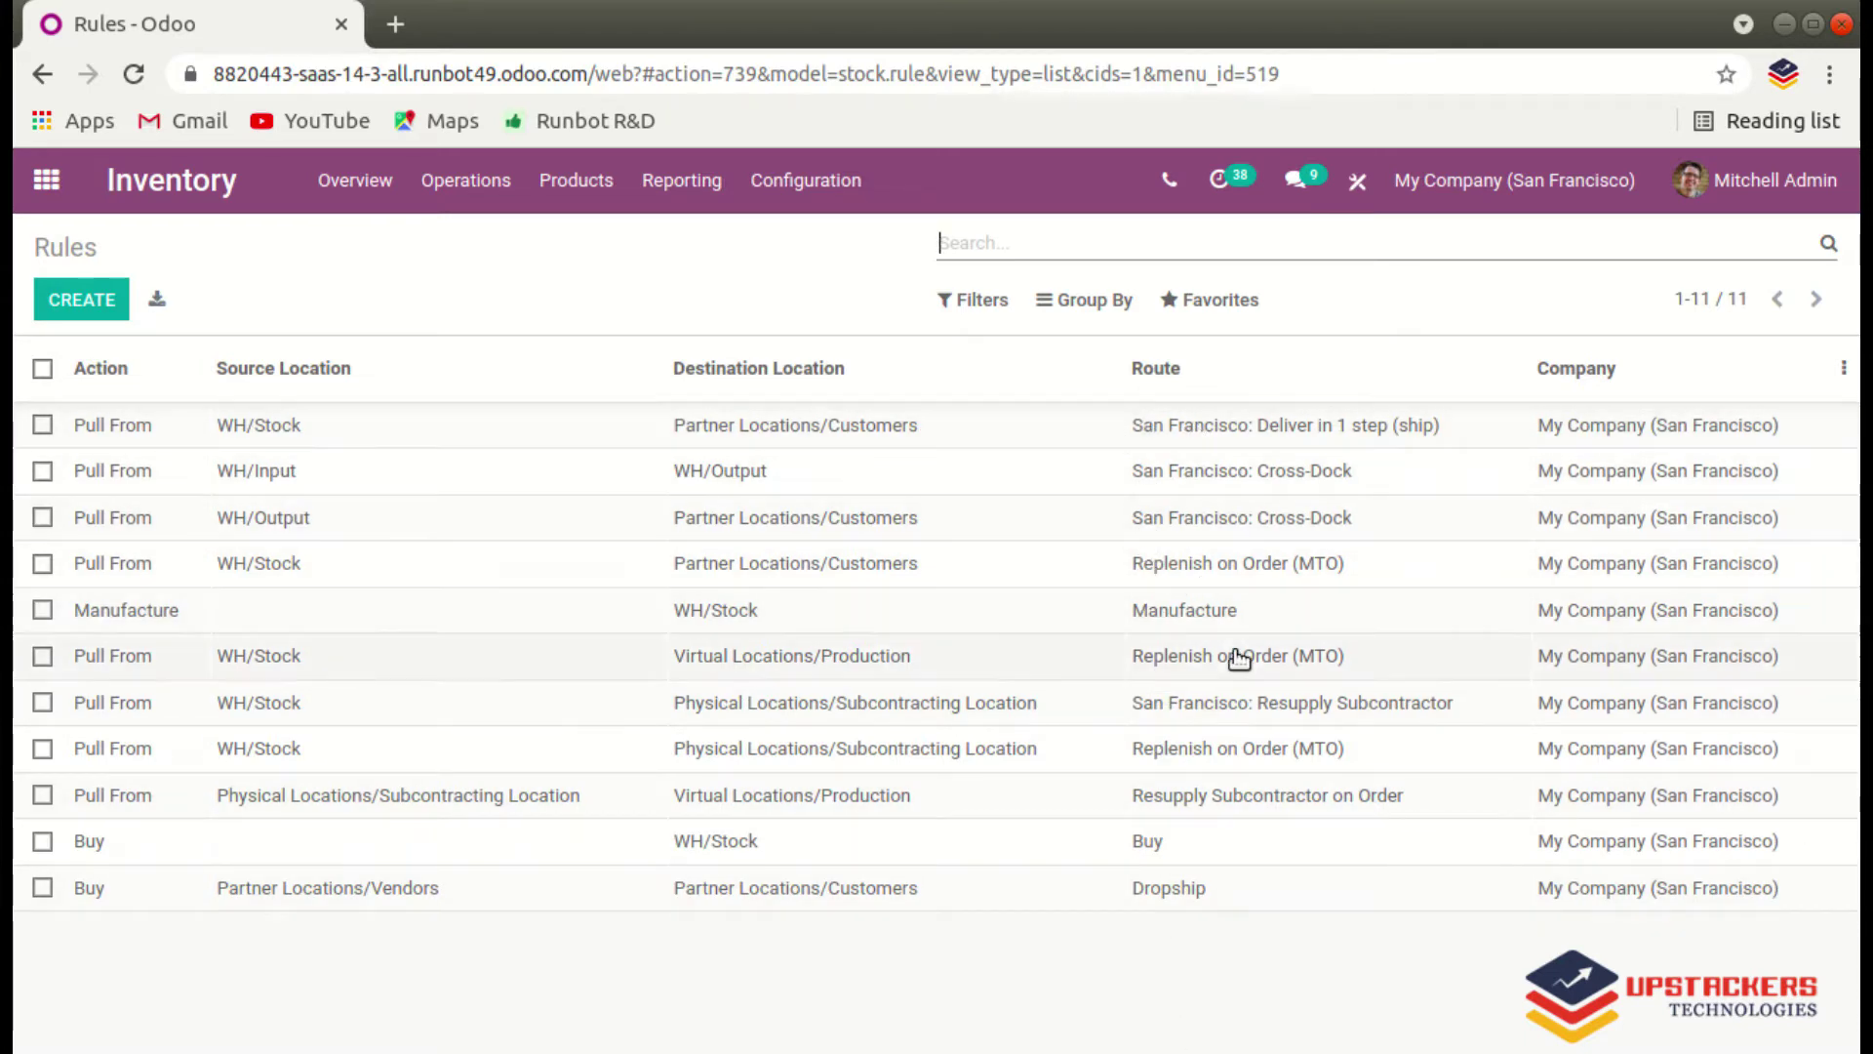
Create a new warehouse route named "To storage".
left_click(825, 186)
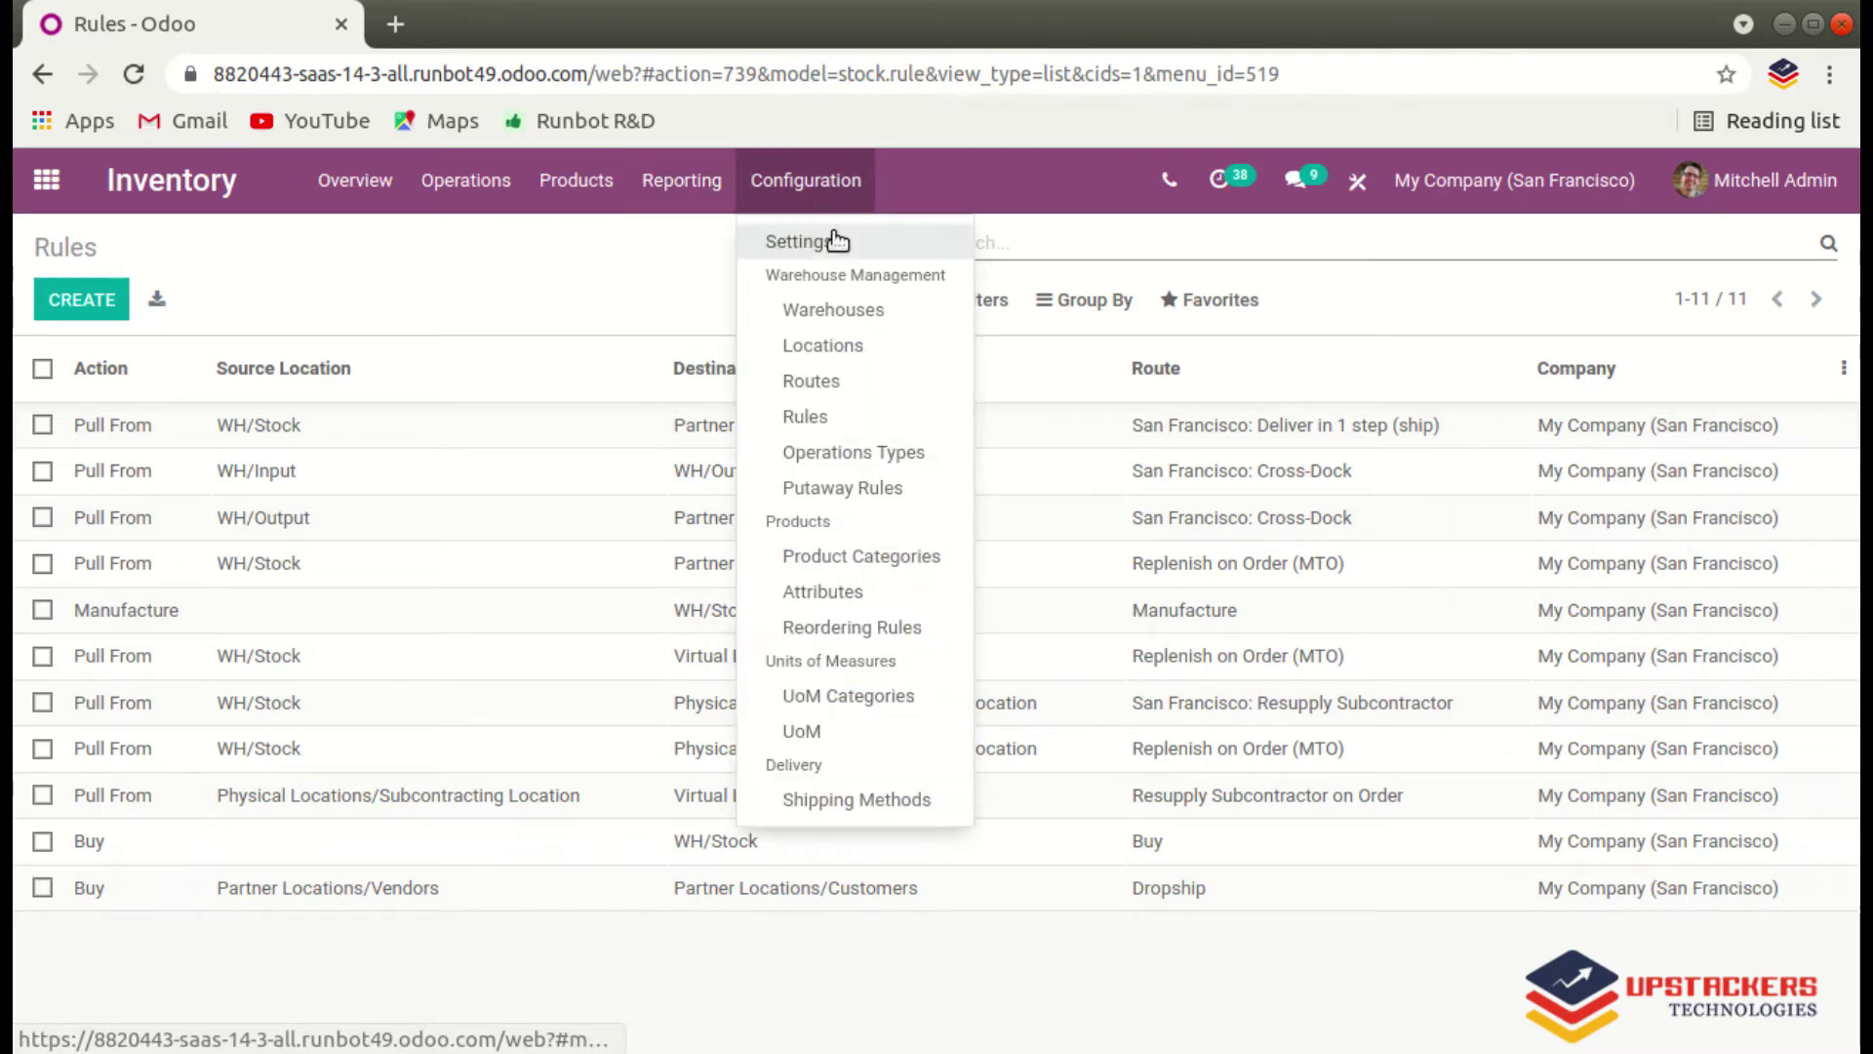
left_click(845, 380)
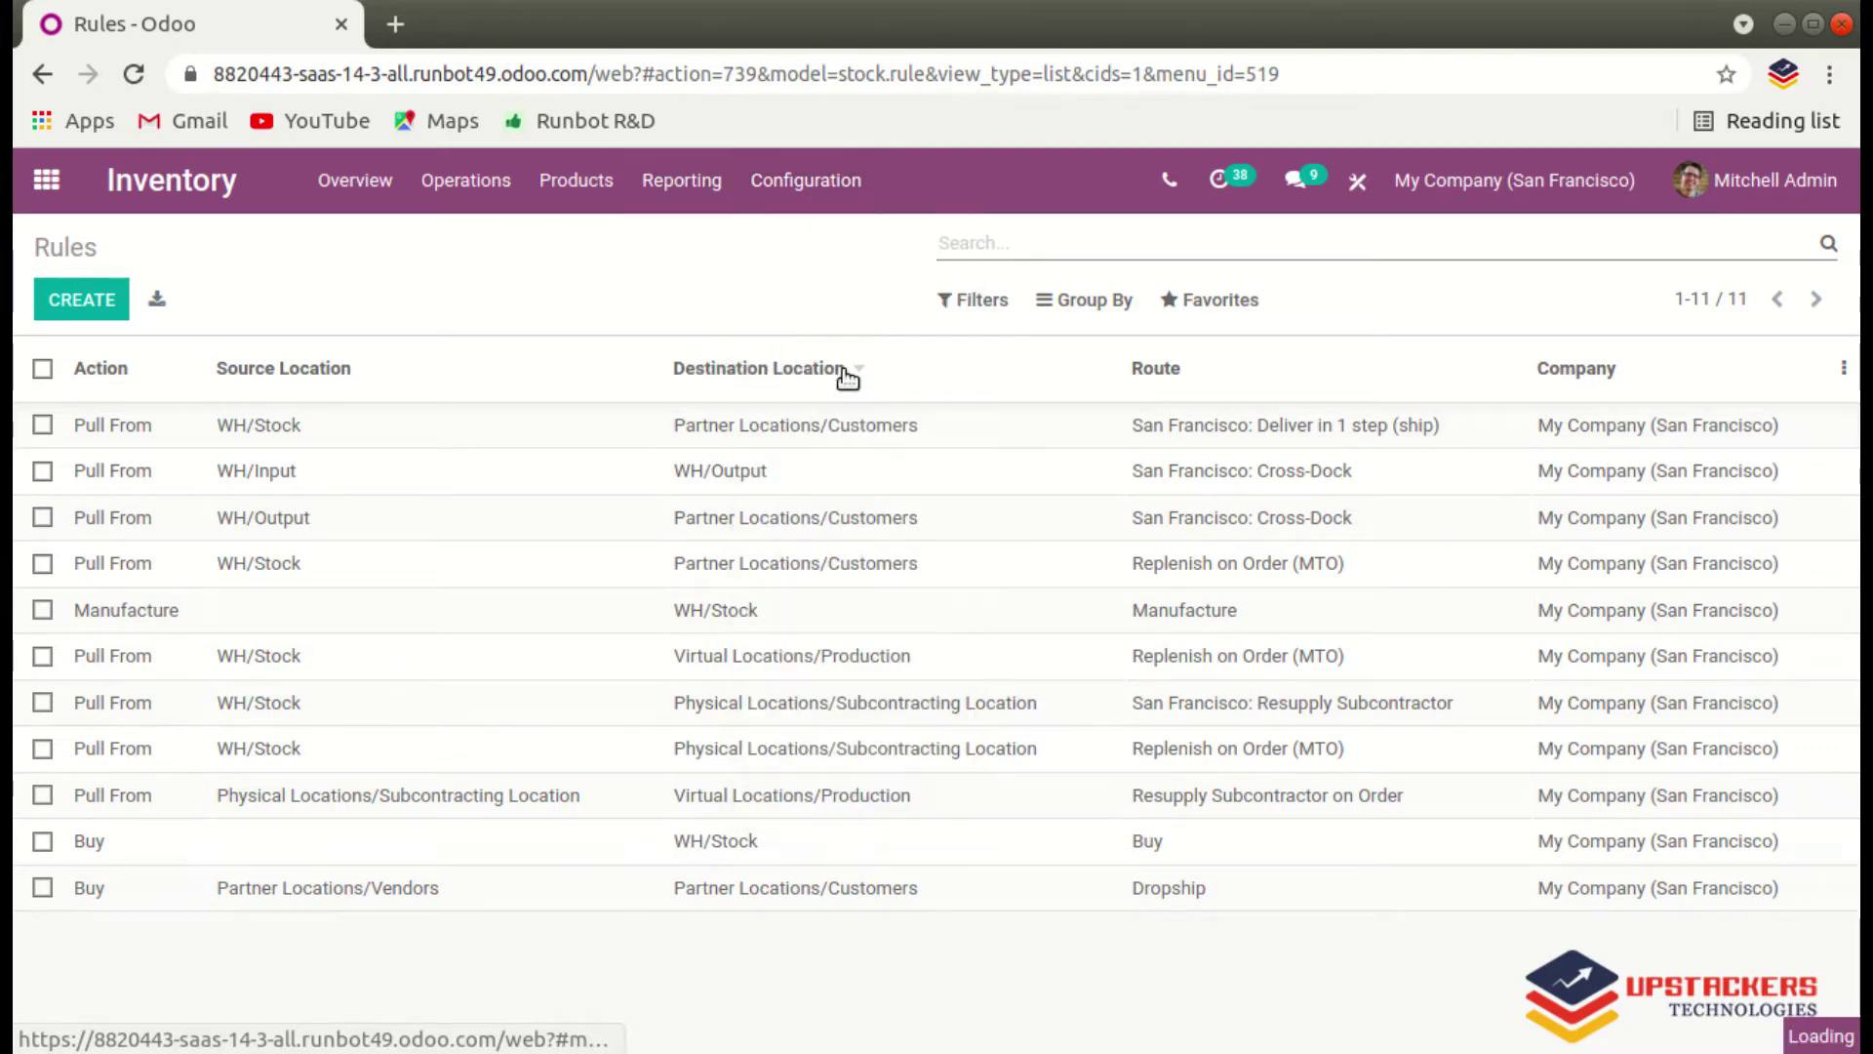
left_click(88, 312)
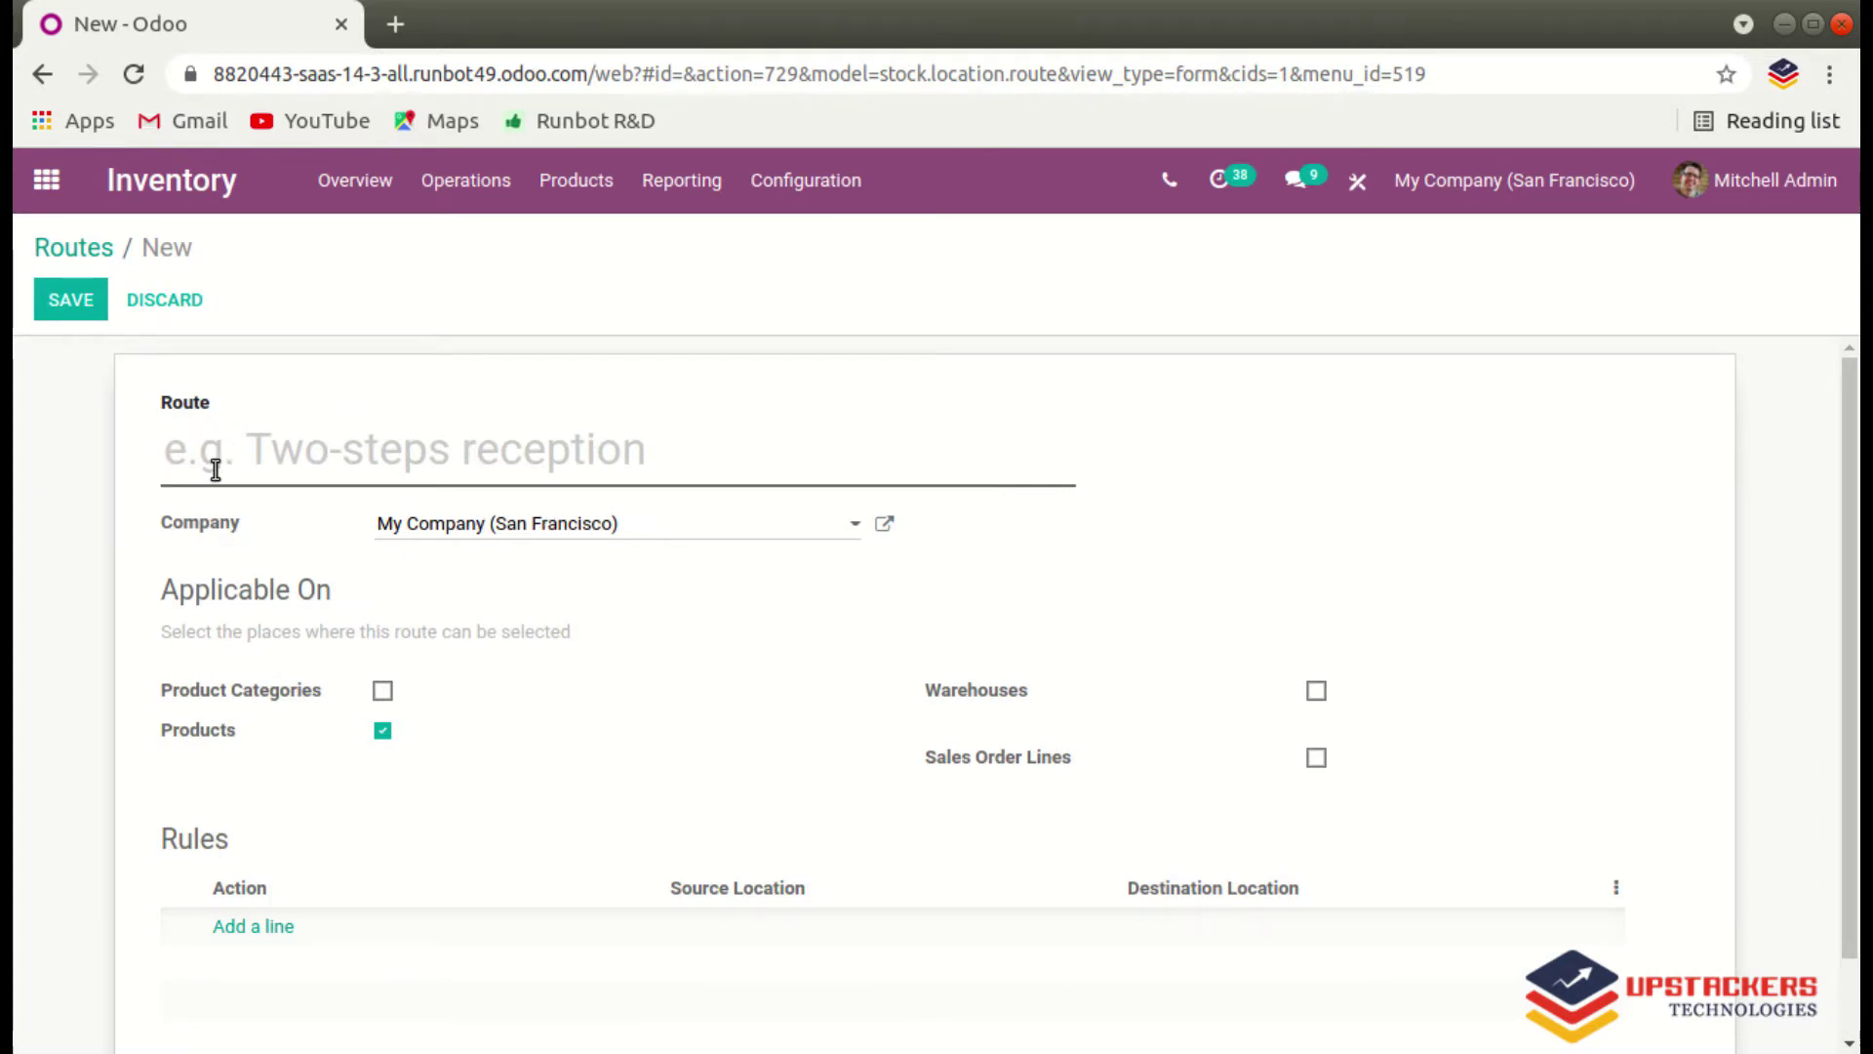
type("To stoga")
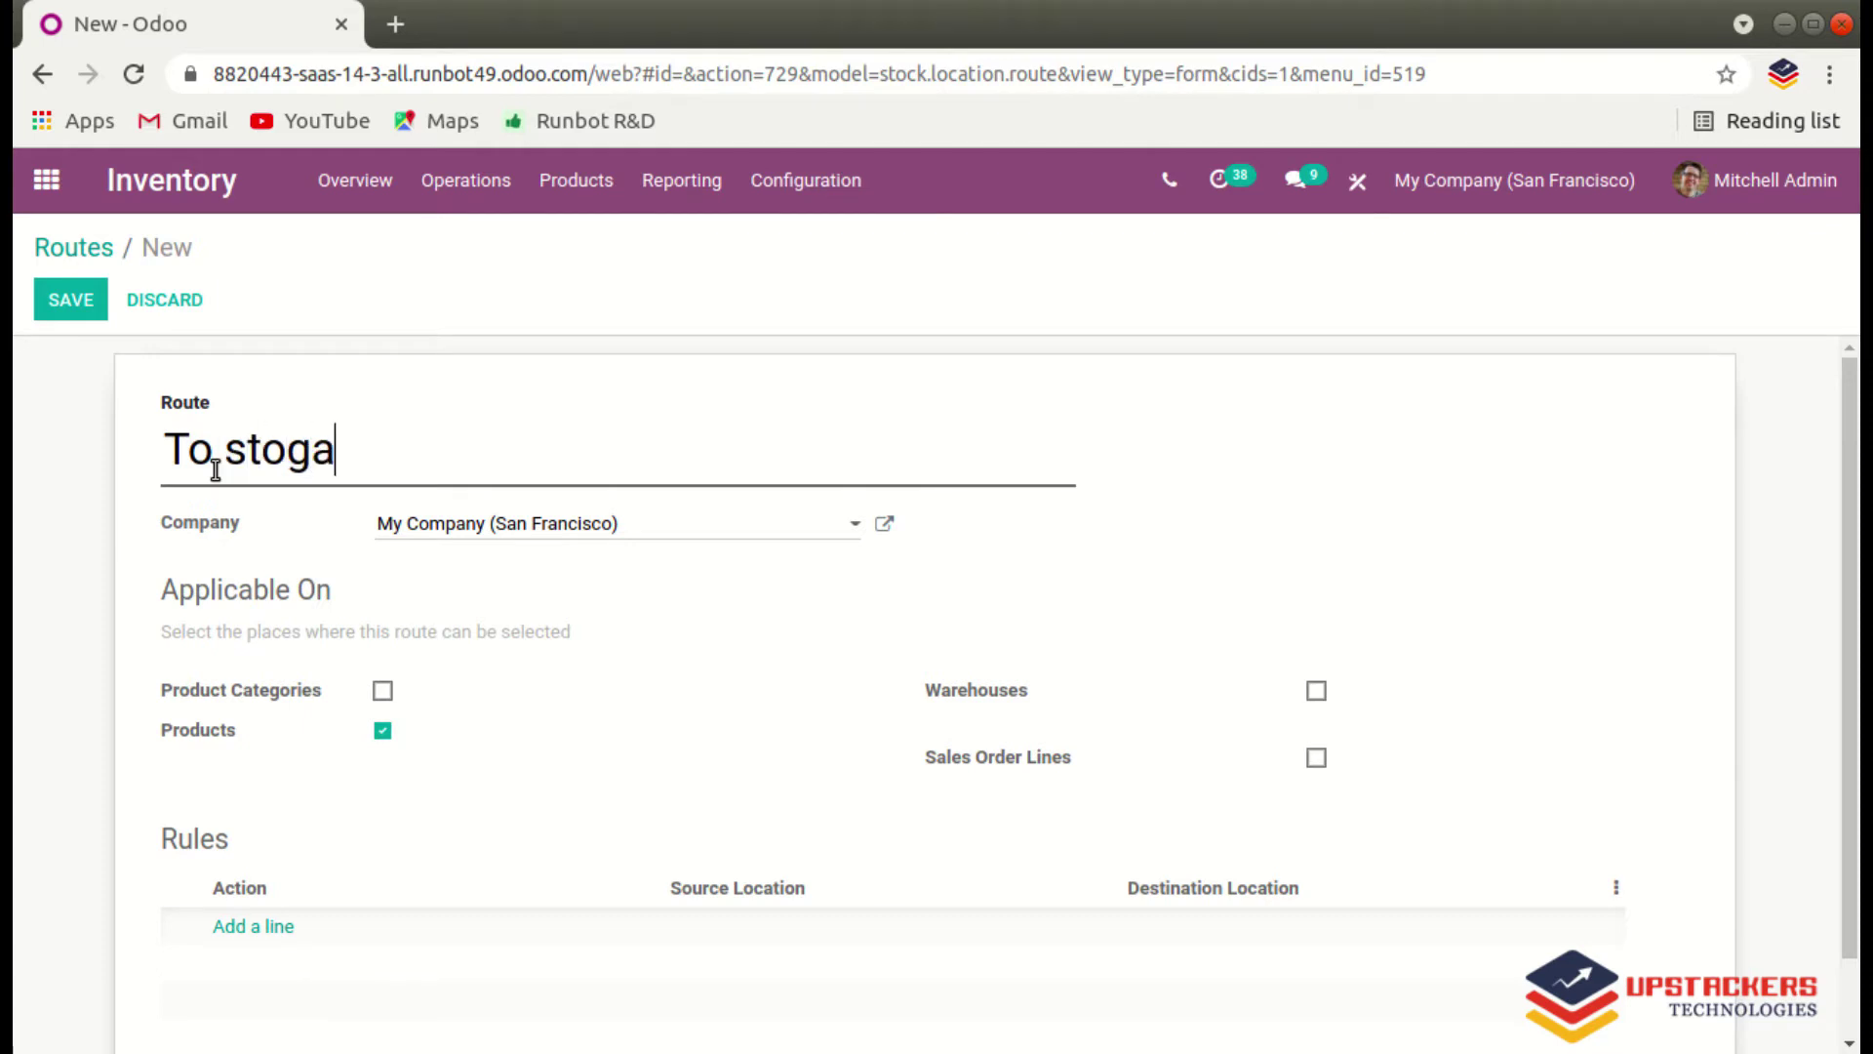
key("BackSpace")
key("BackSpace")
type("rage")
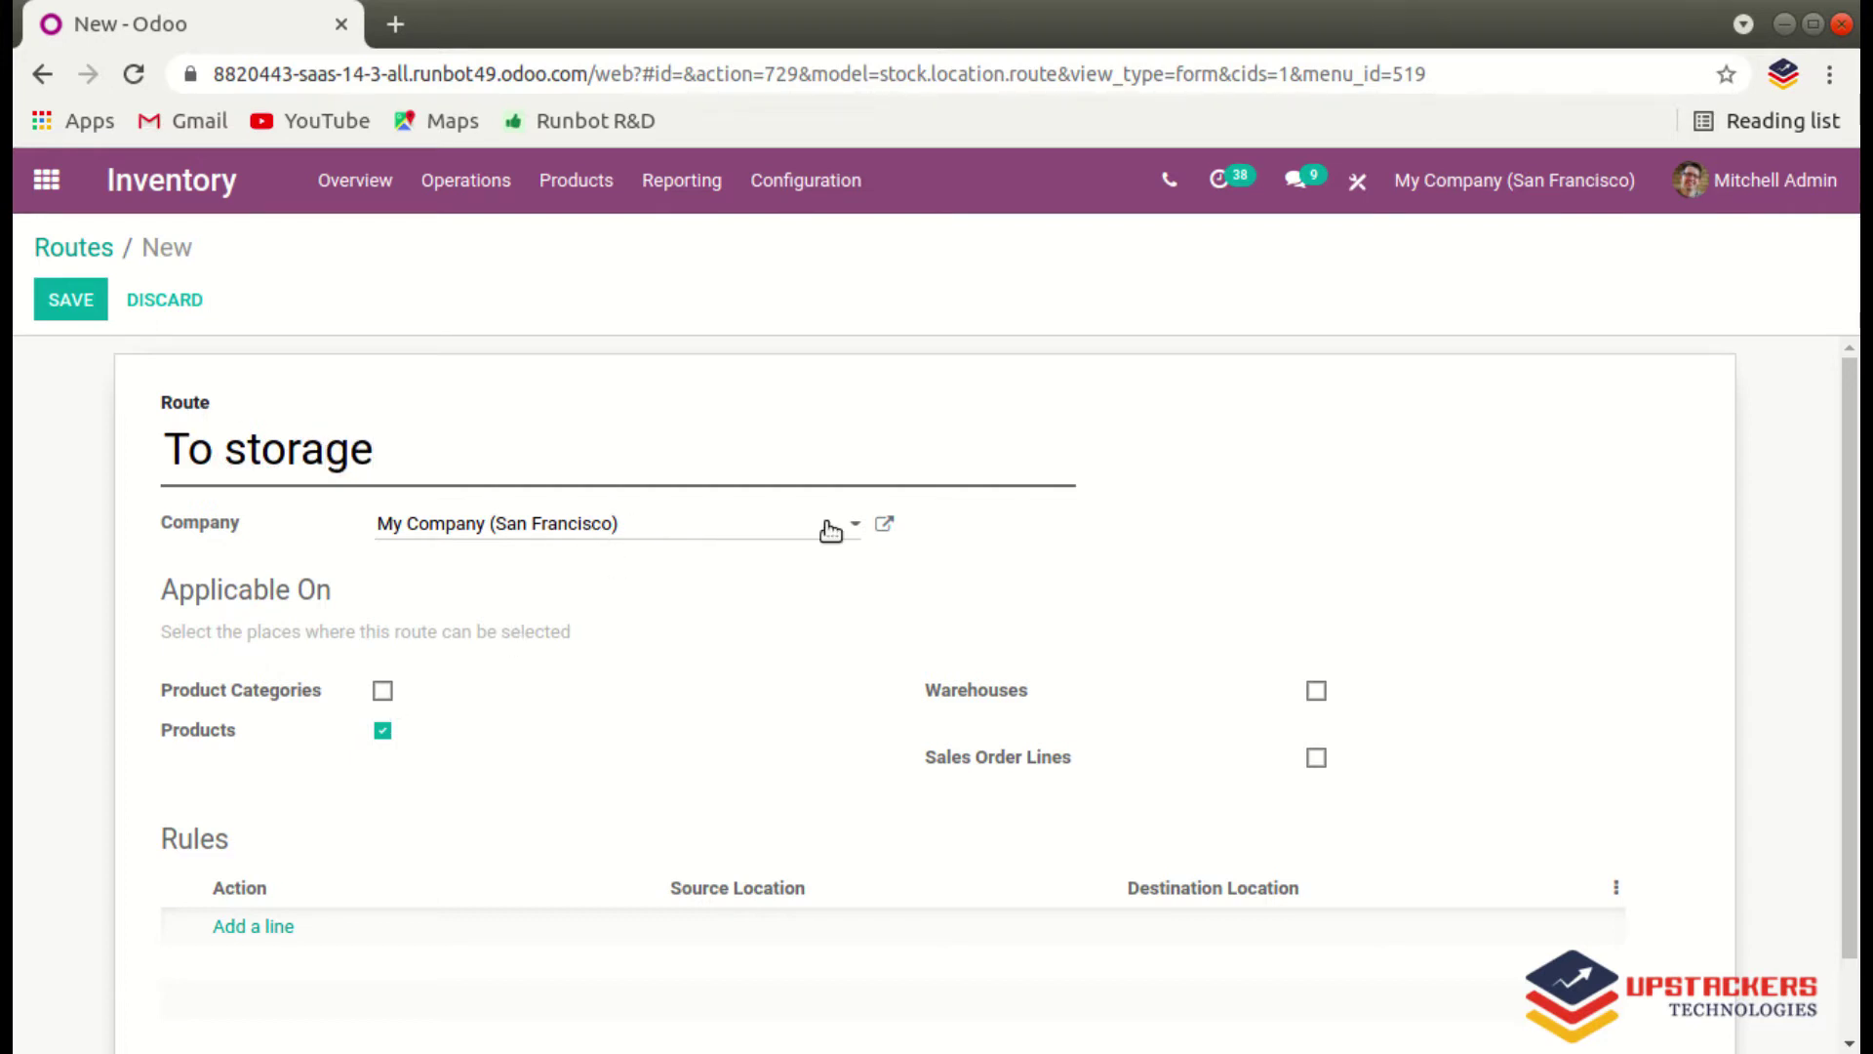
Make the route applicable on Warehouses and Sales Order Lines, leaving the warehouse selection empty.
scroll(519, 588, "down", 1)
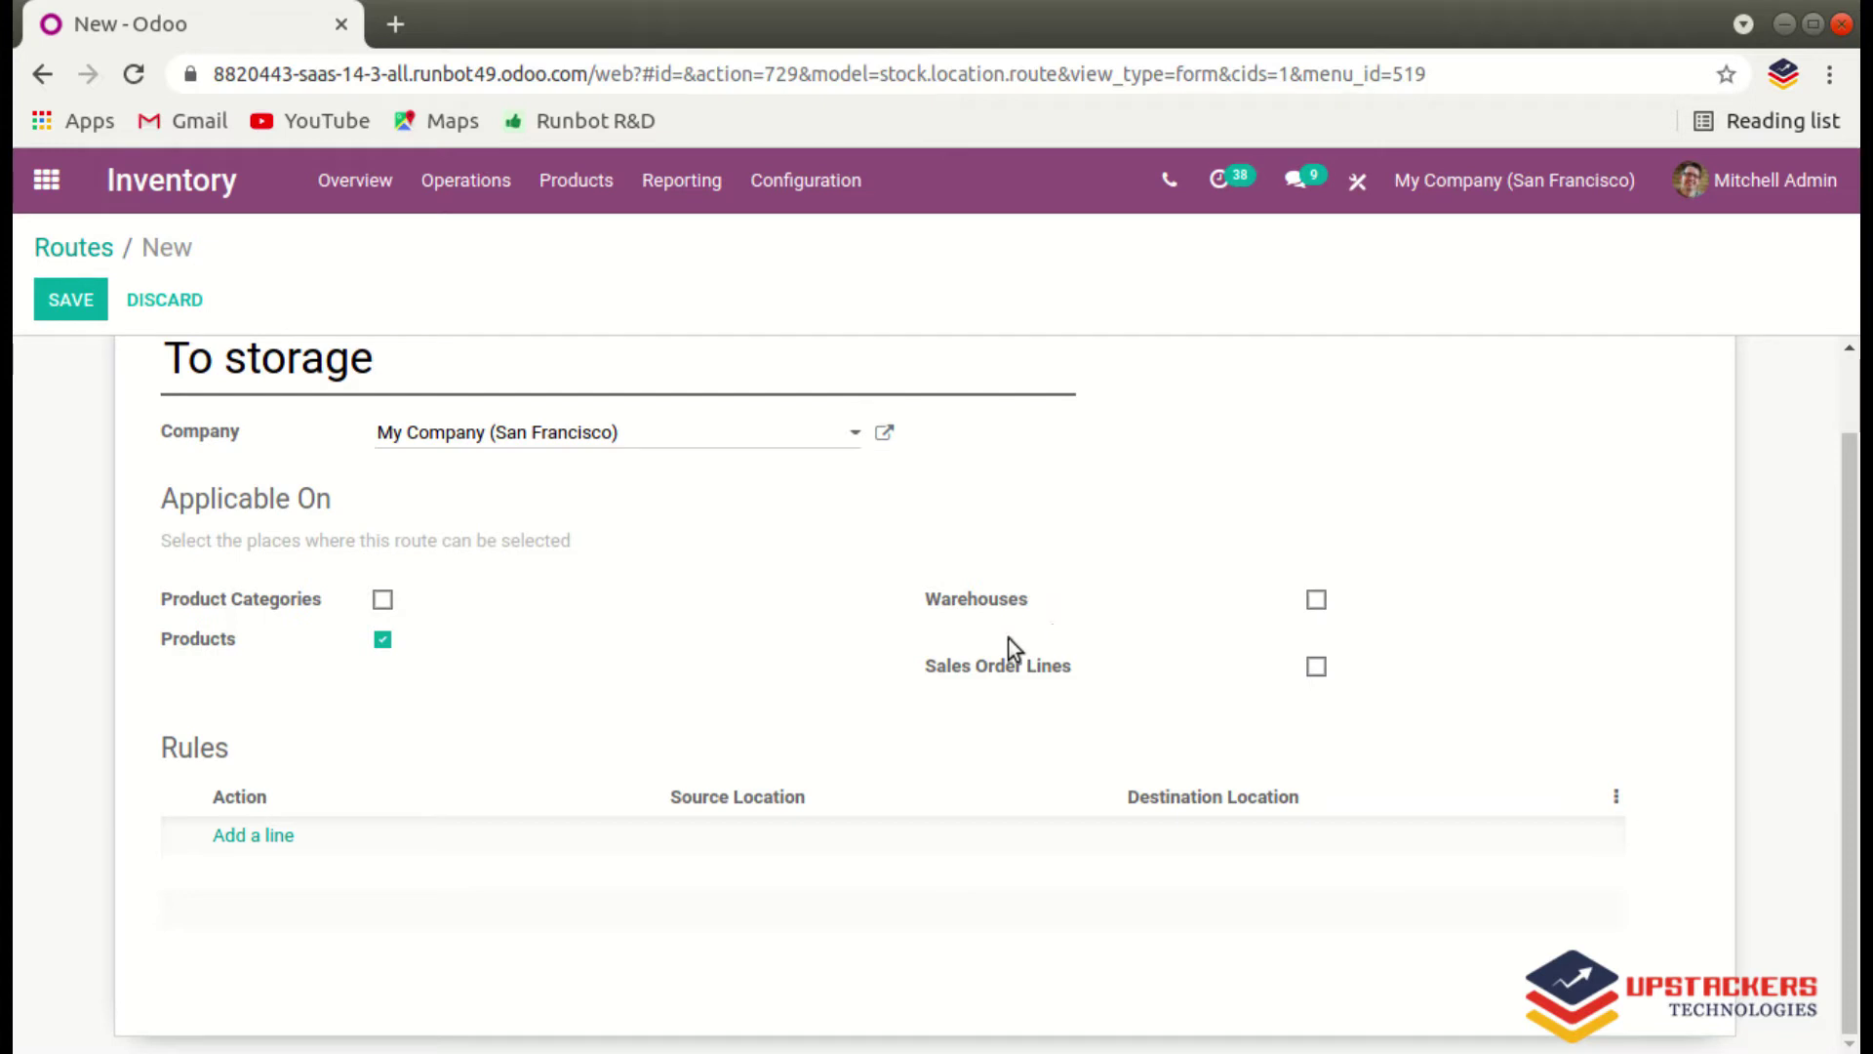
left_click(1316, 599)
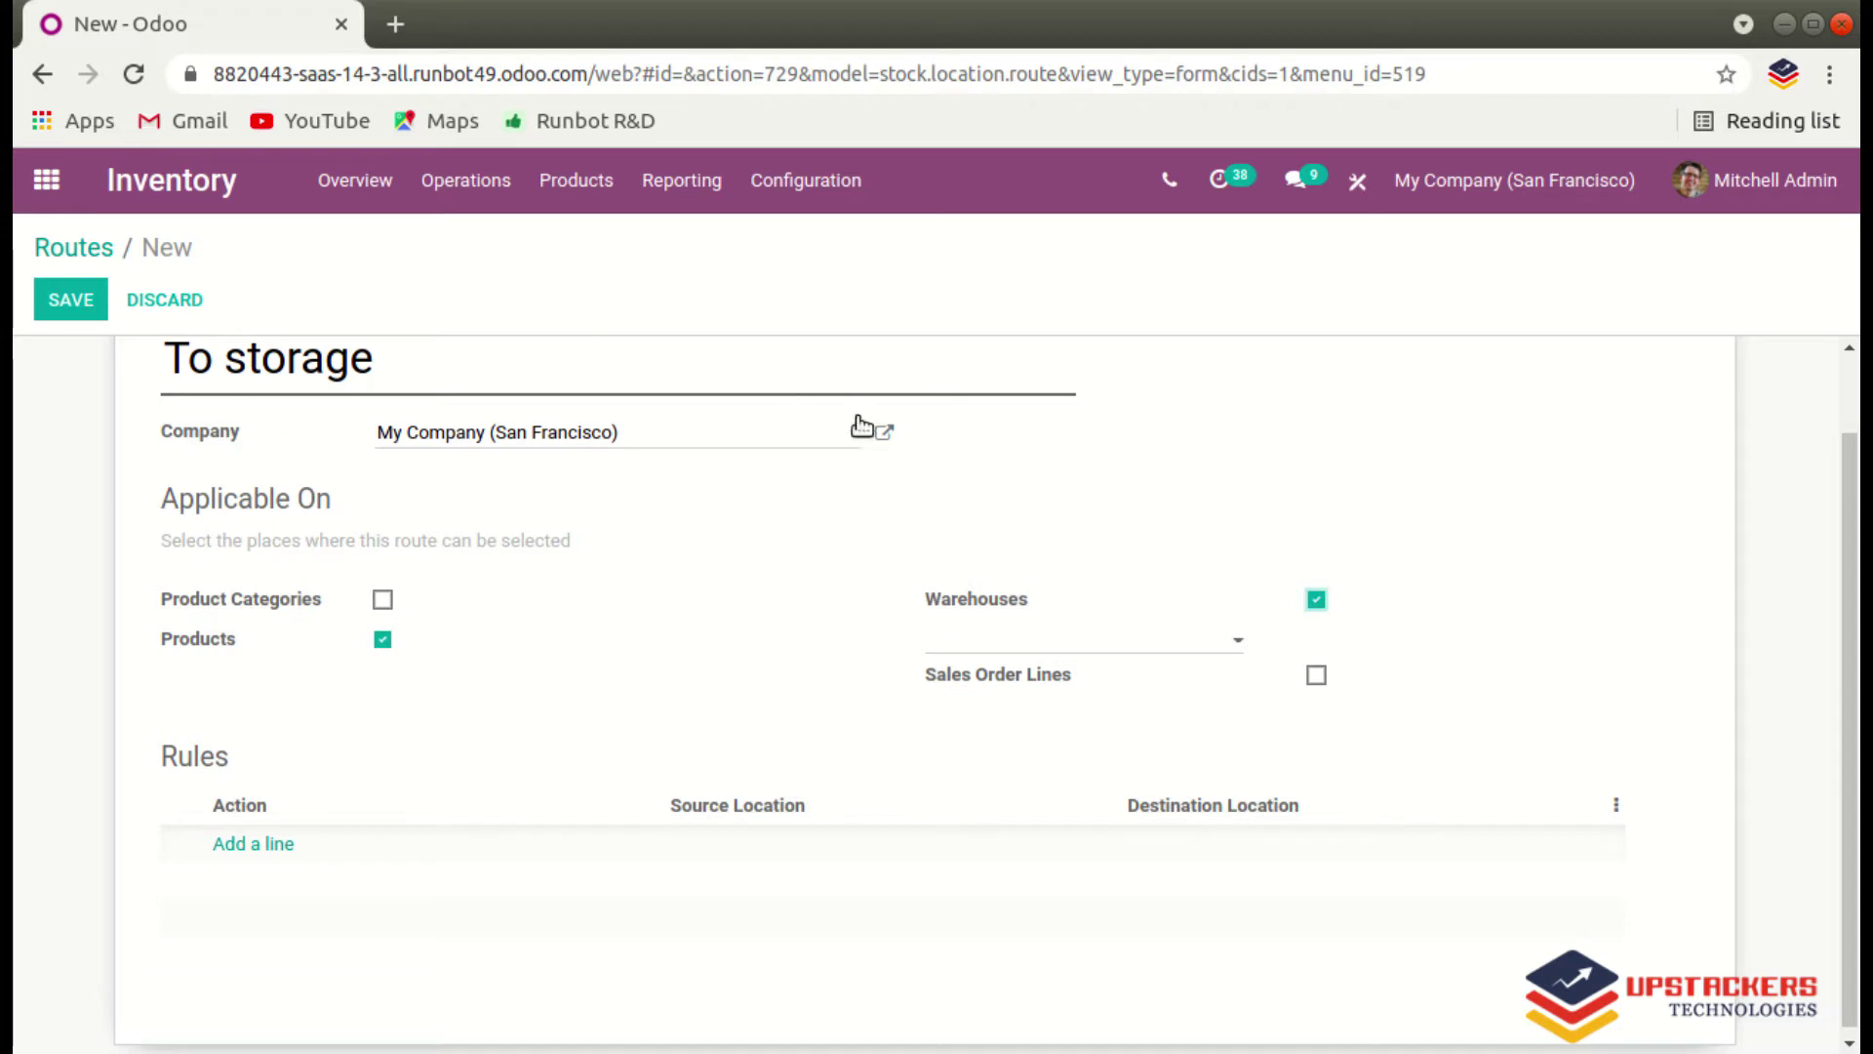
scroll(1183, 578, "up", 1)
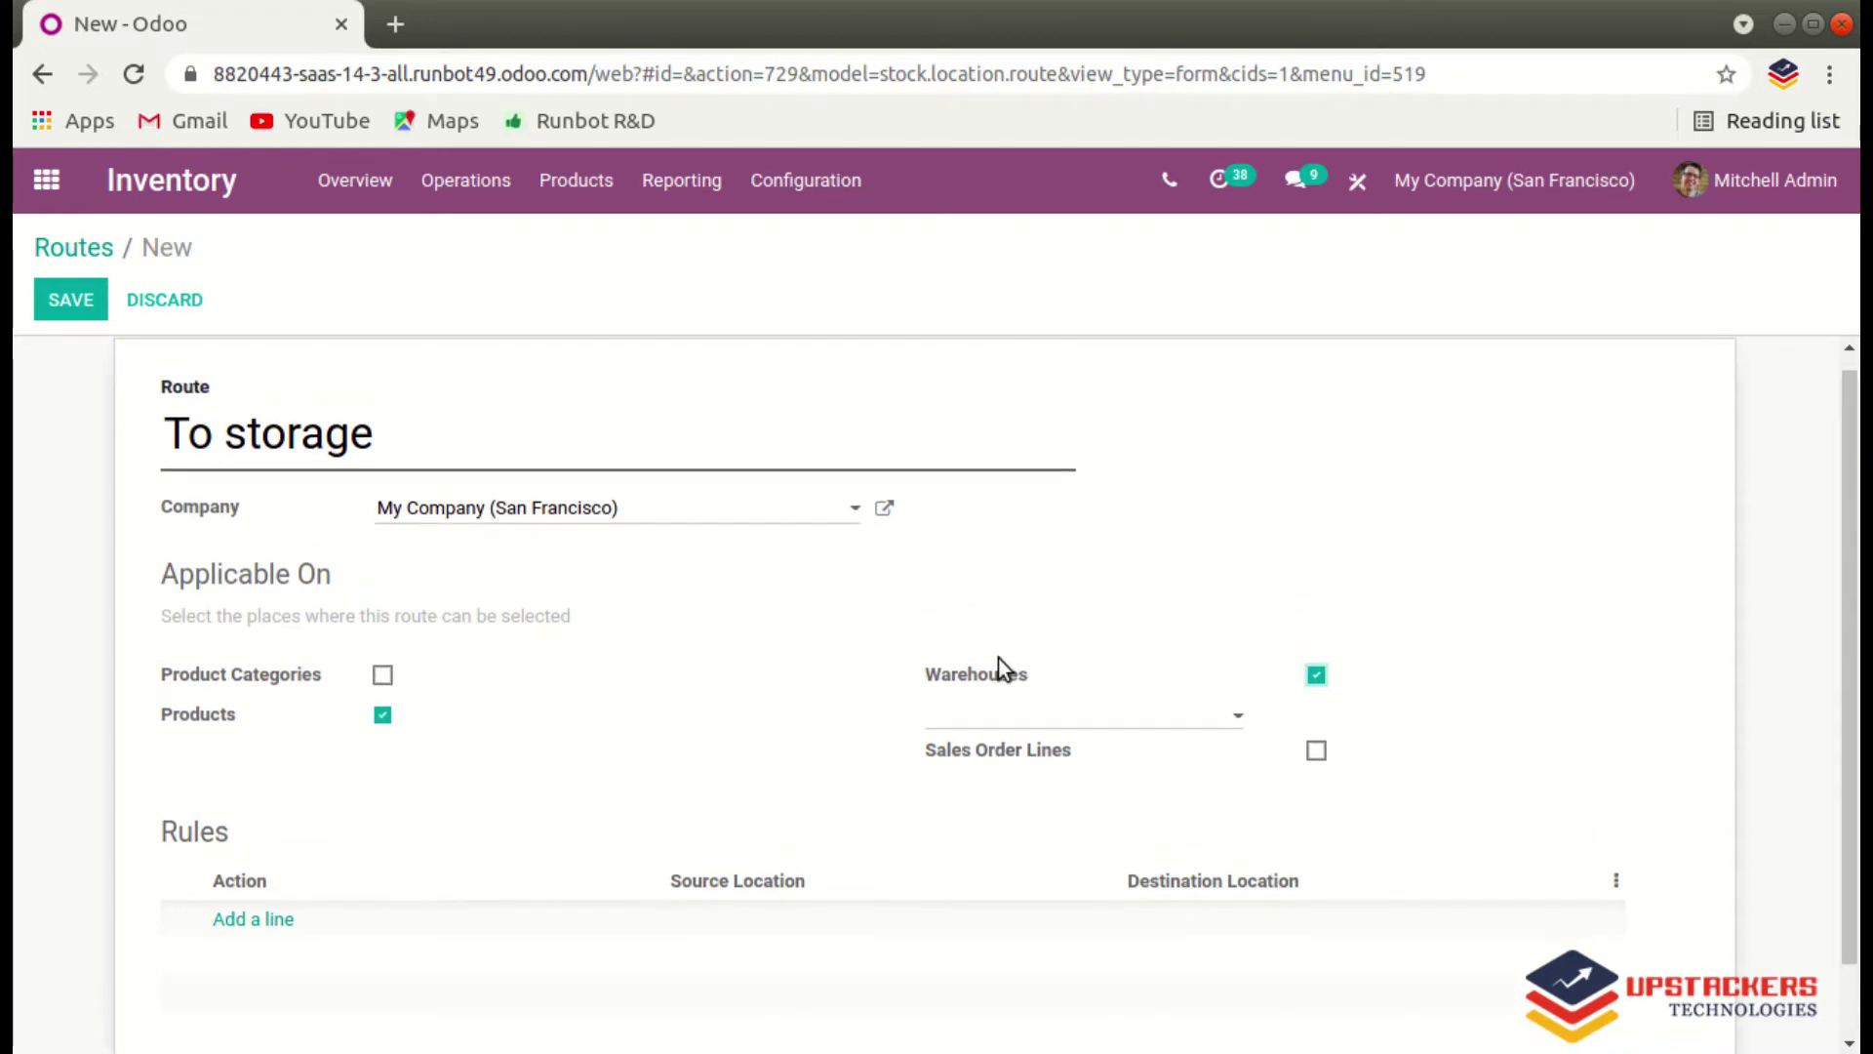
left_click(1231, 722)
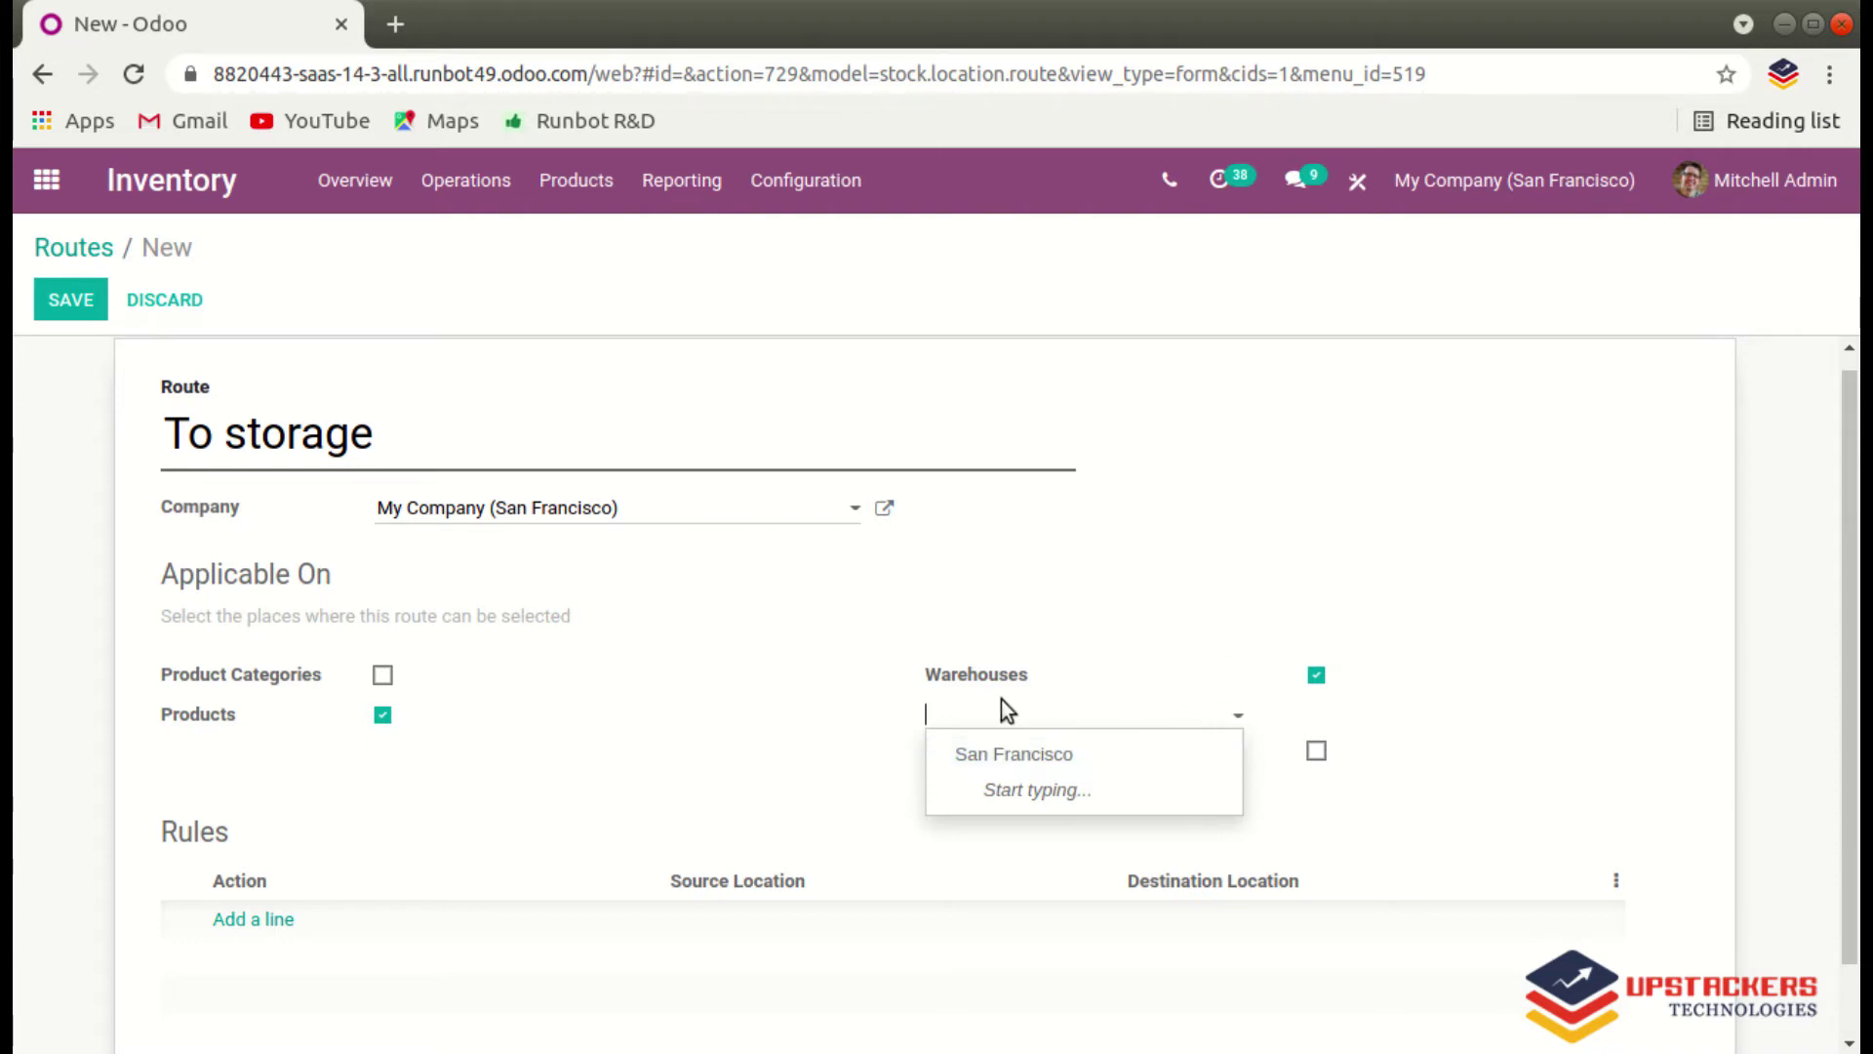
left_click(1133, 623)
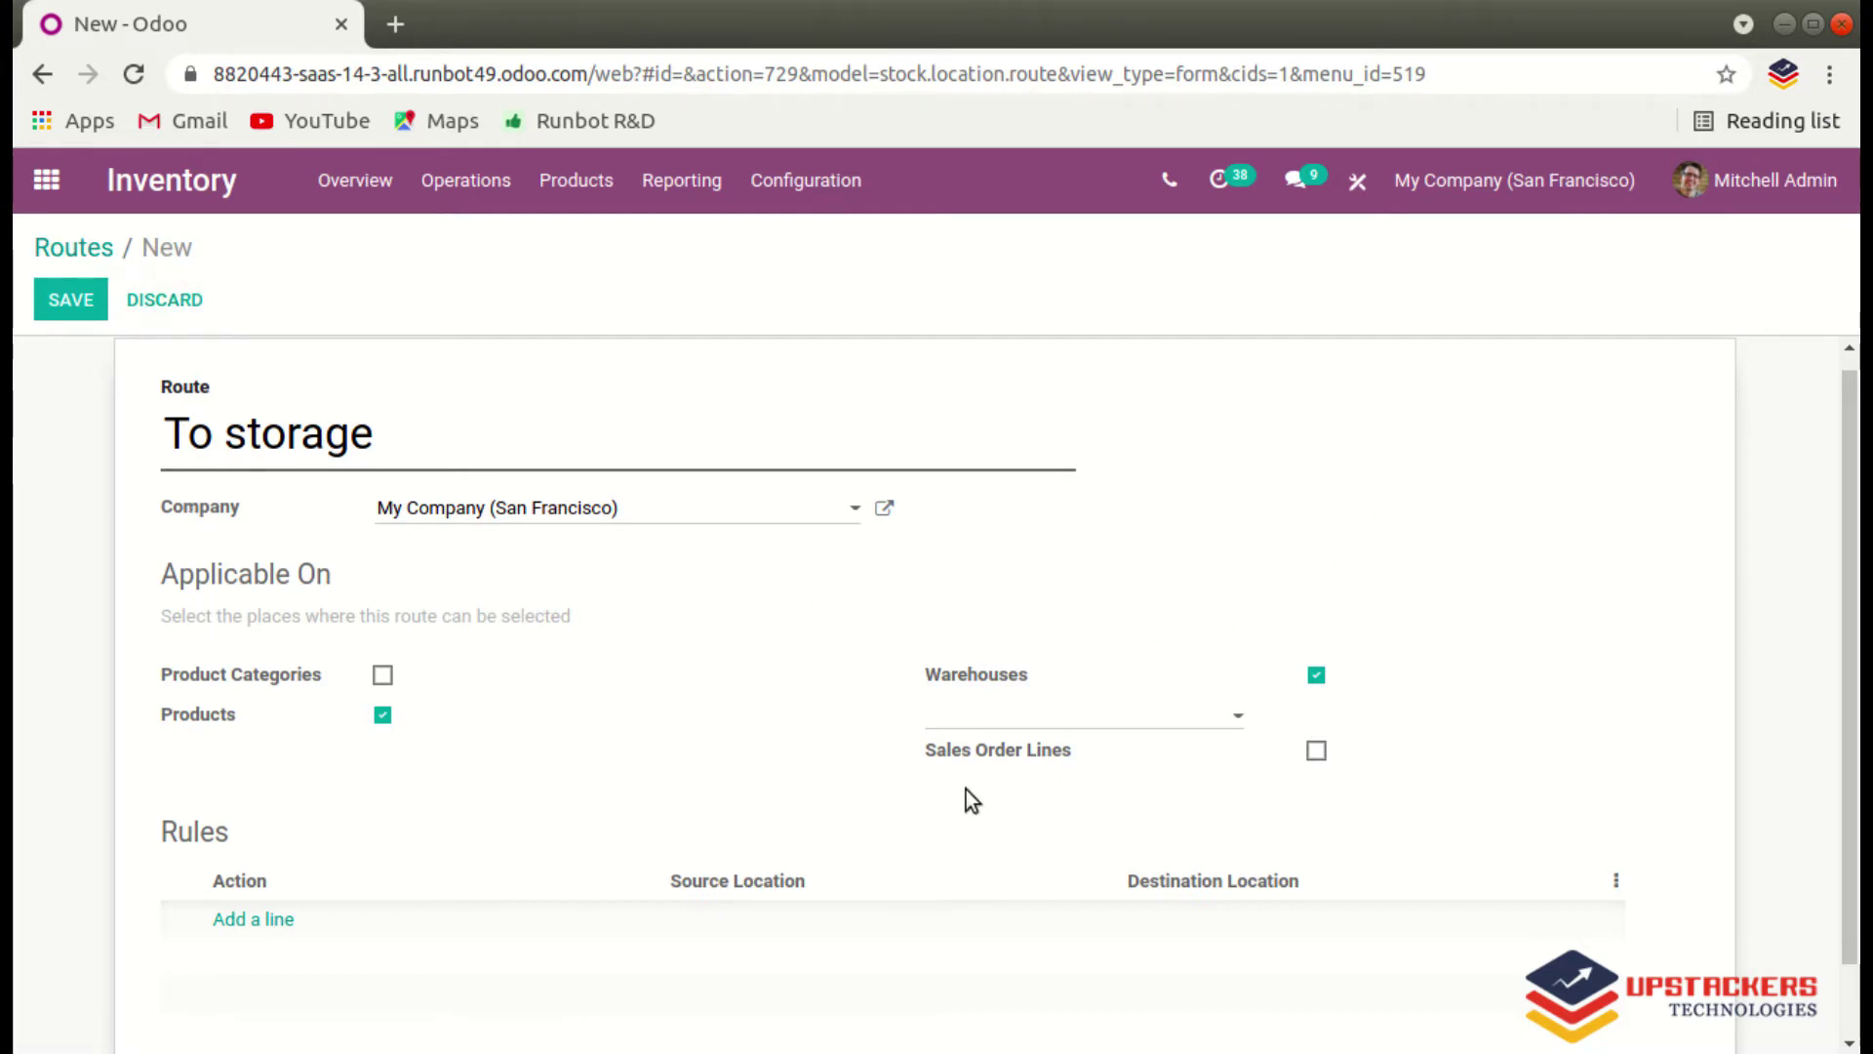
scroll(966, 788, "down", 1)
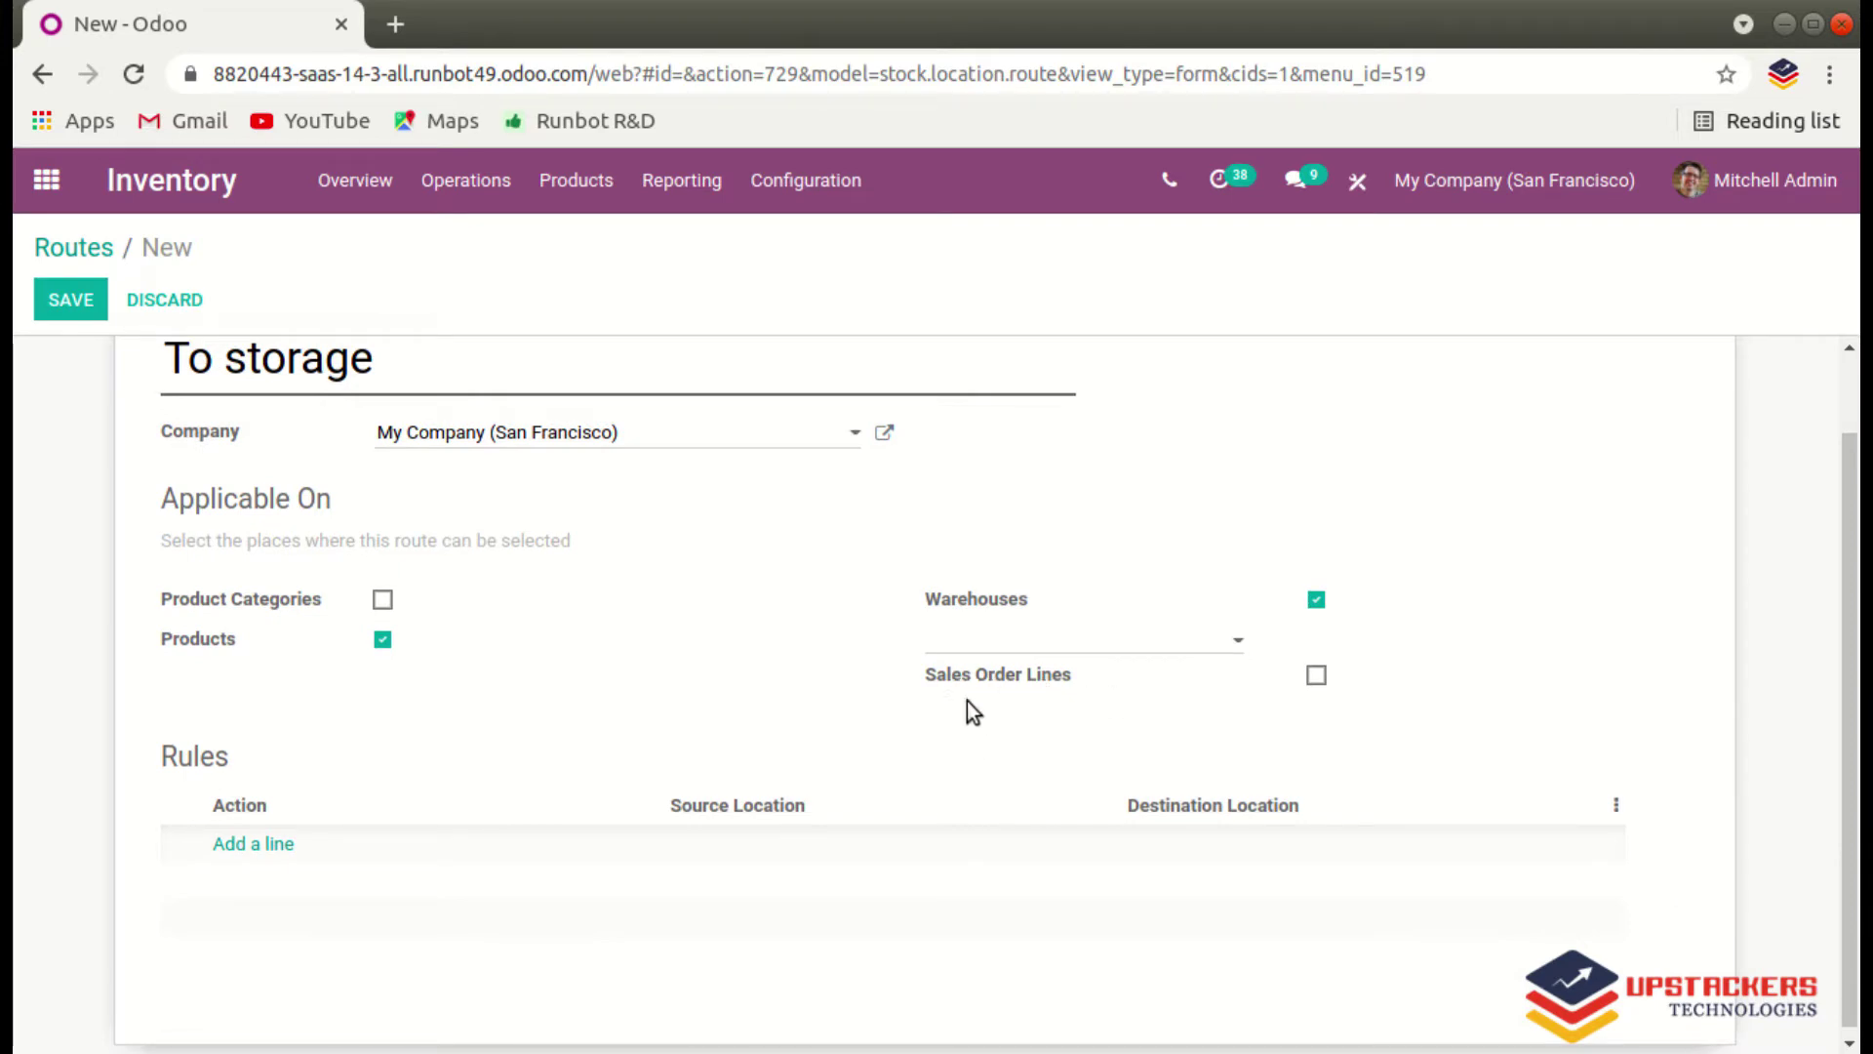
left_click(1316, 677)
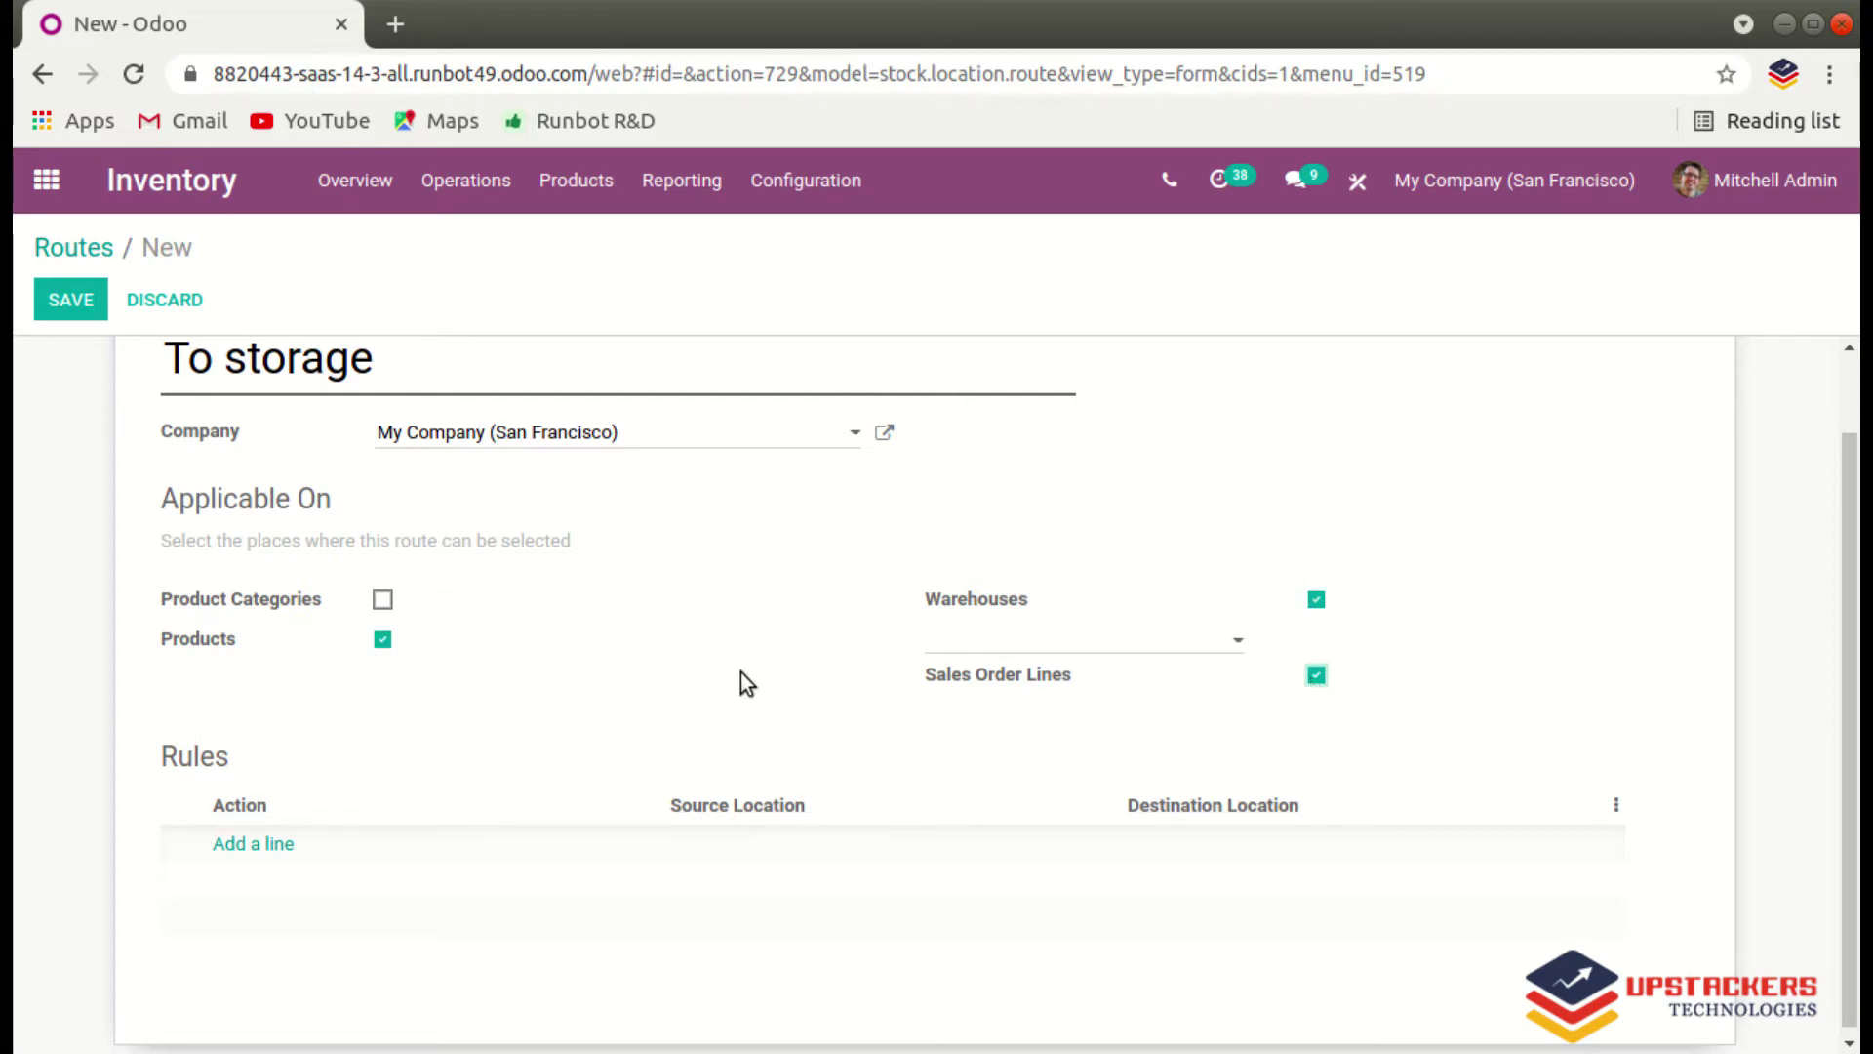
Add a rule to the route with the operation type San Francisco: Internal Transfers and the action Pull From.
scroll(744, 673, "down", 1)
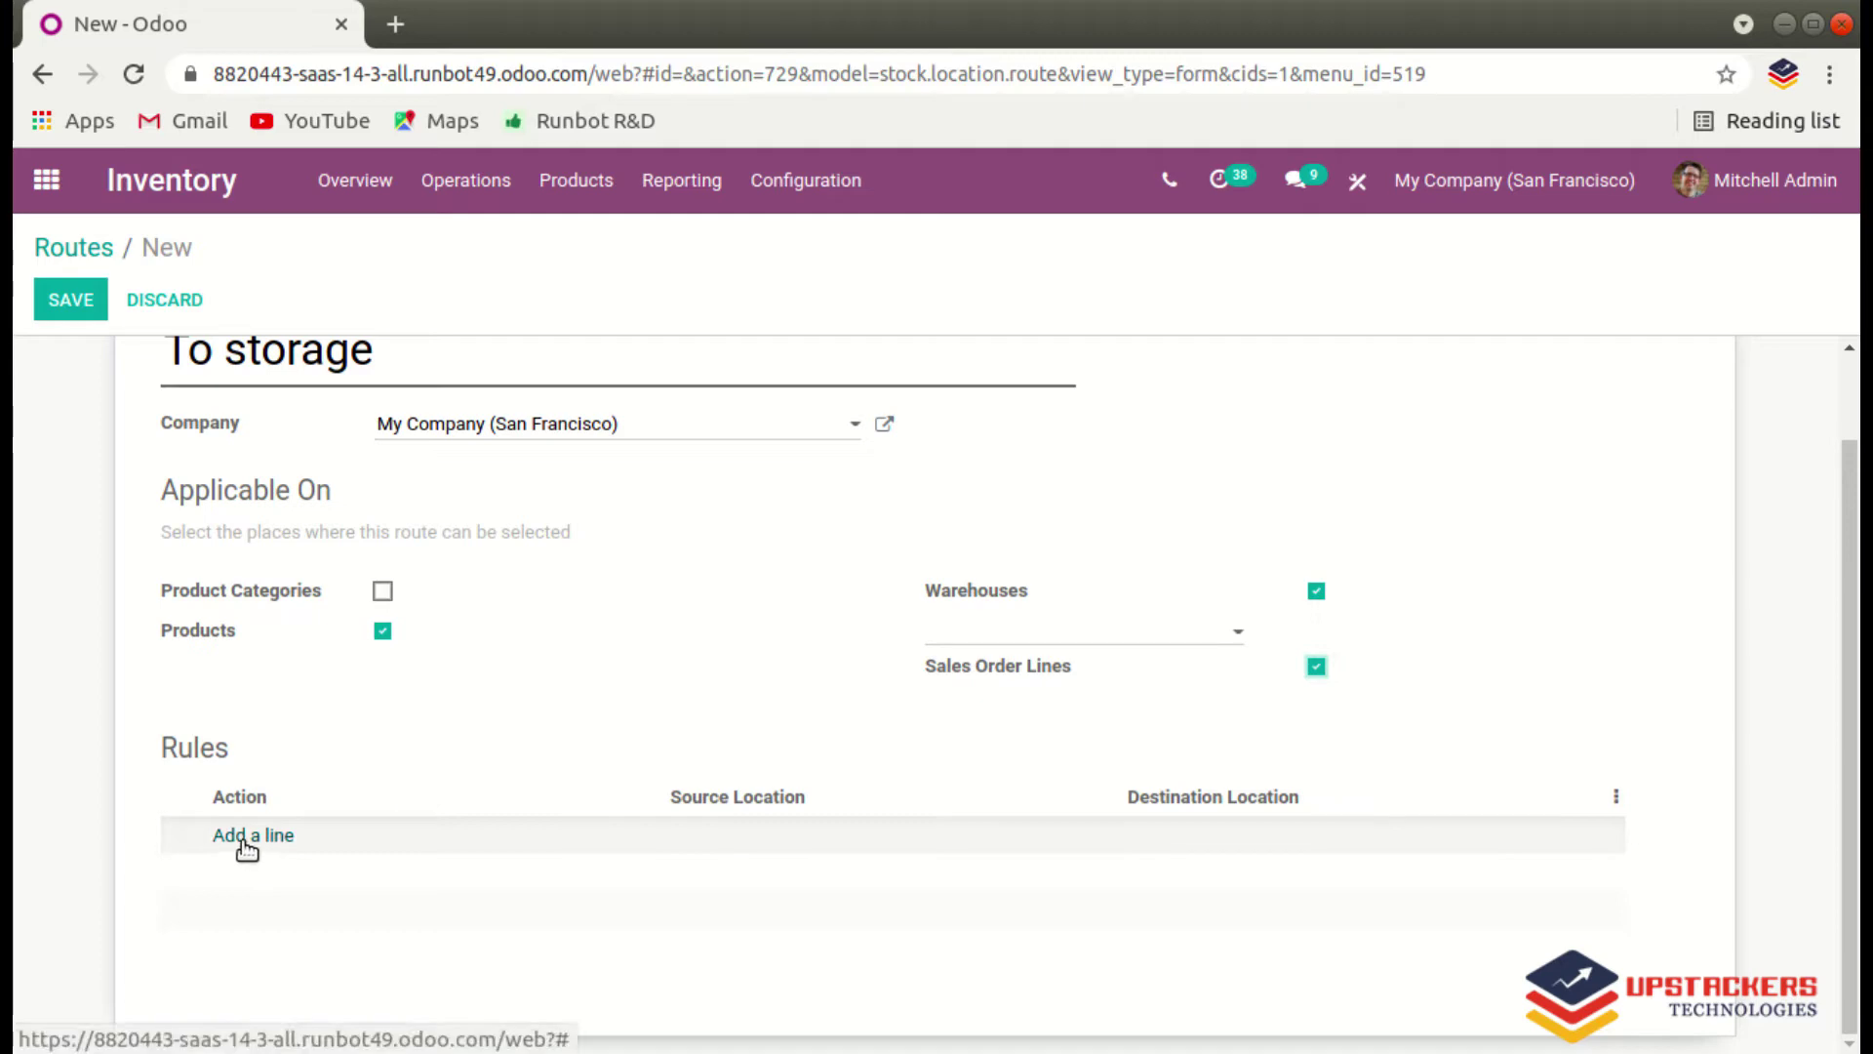
left_click(244, 839)
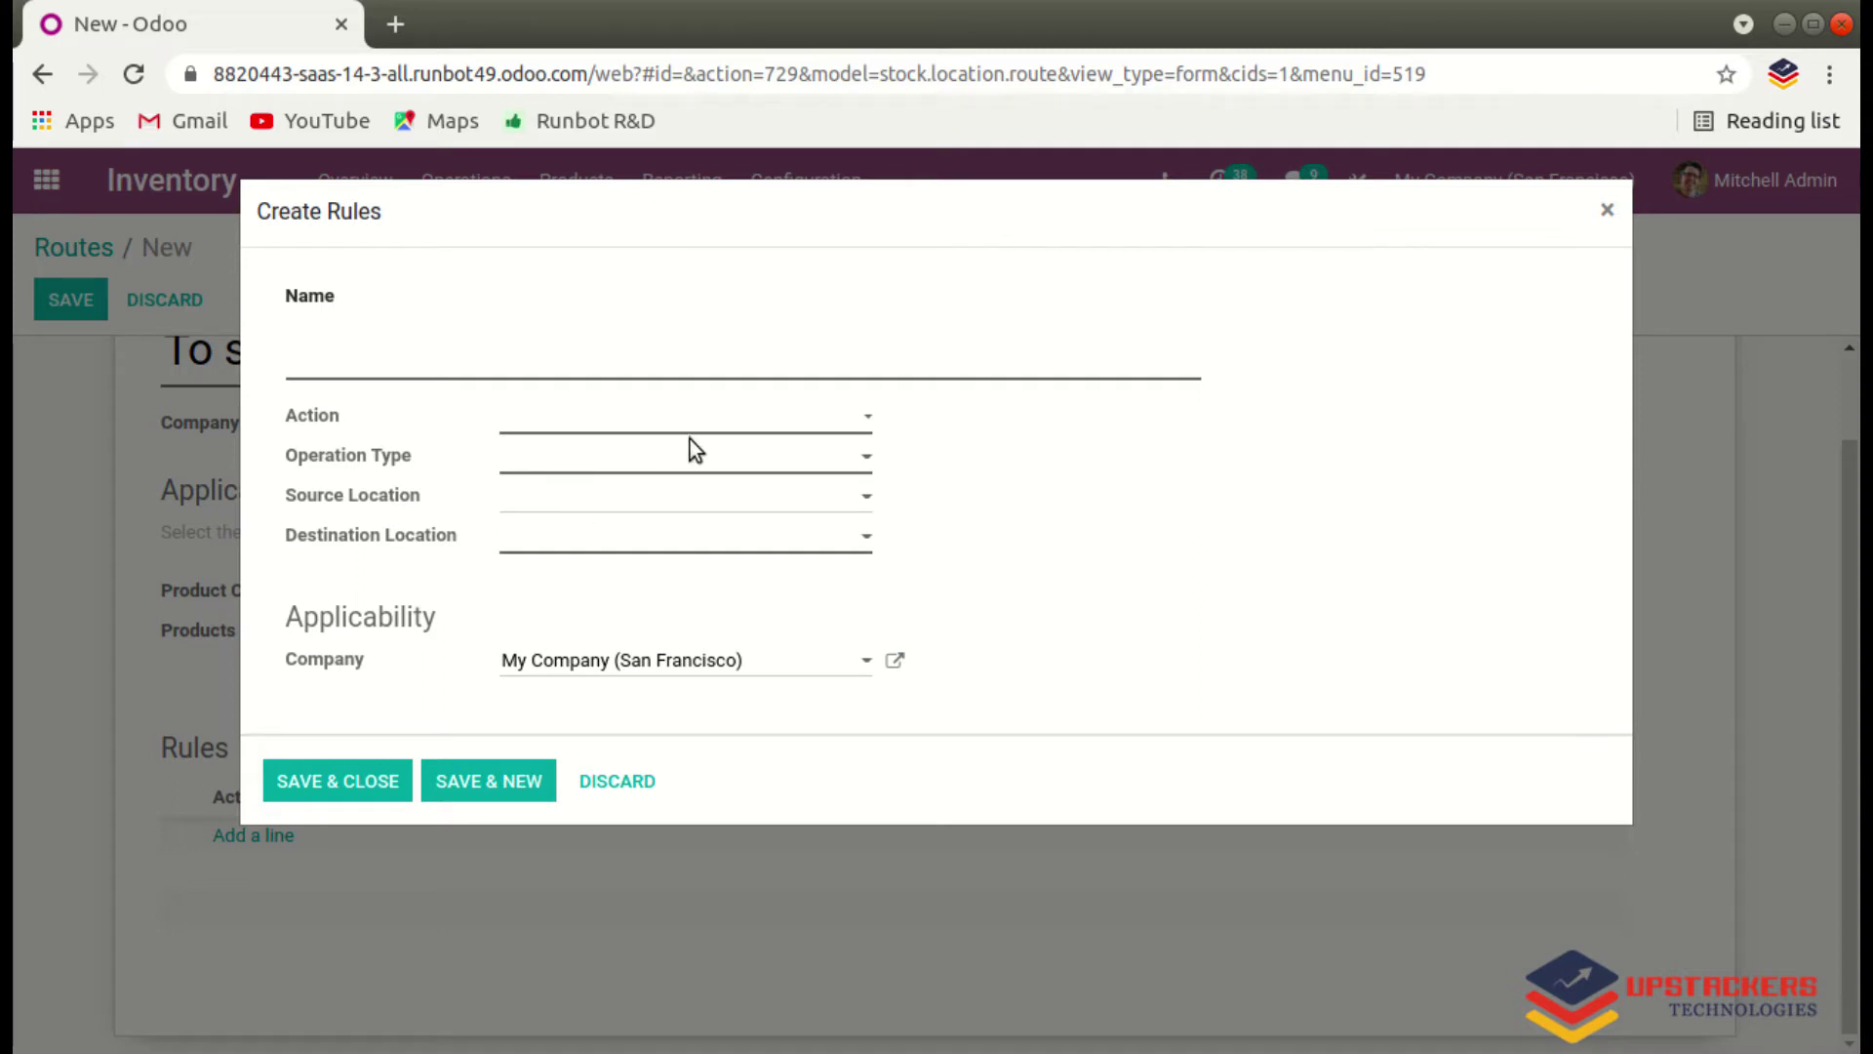
left_click(628, 465)
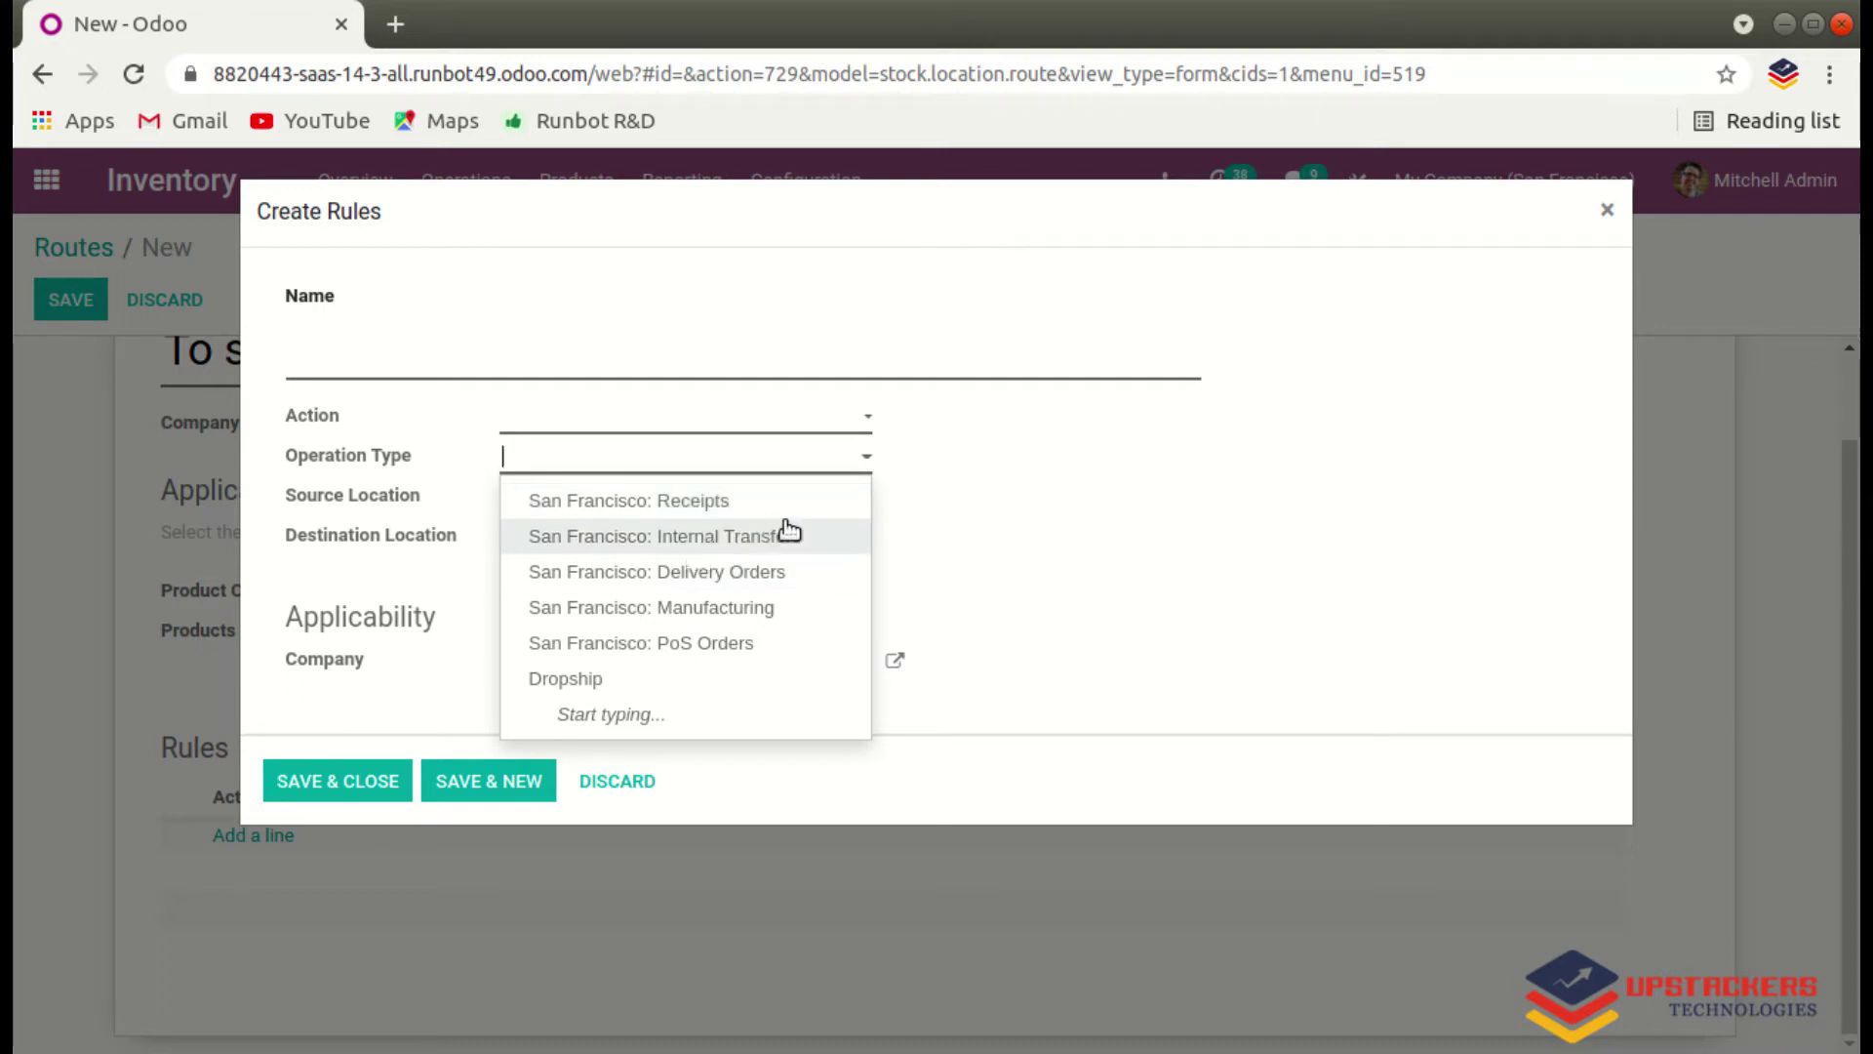
left_click(723, 536)
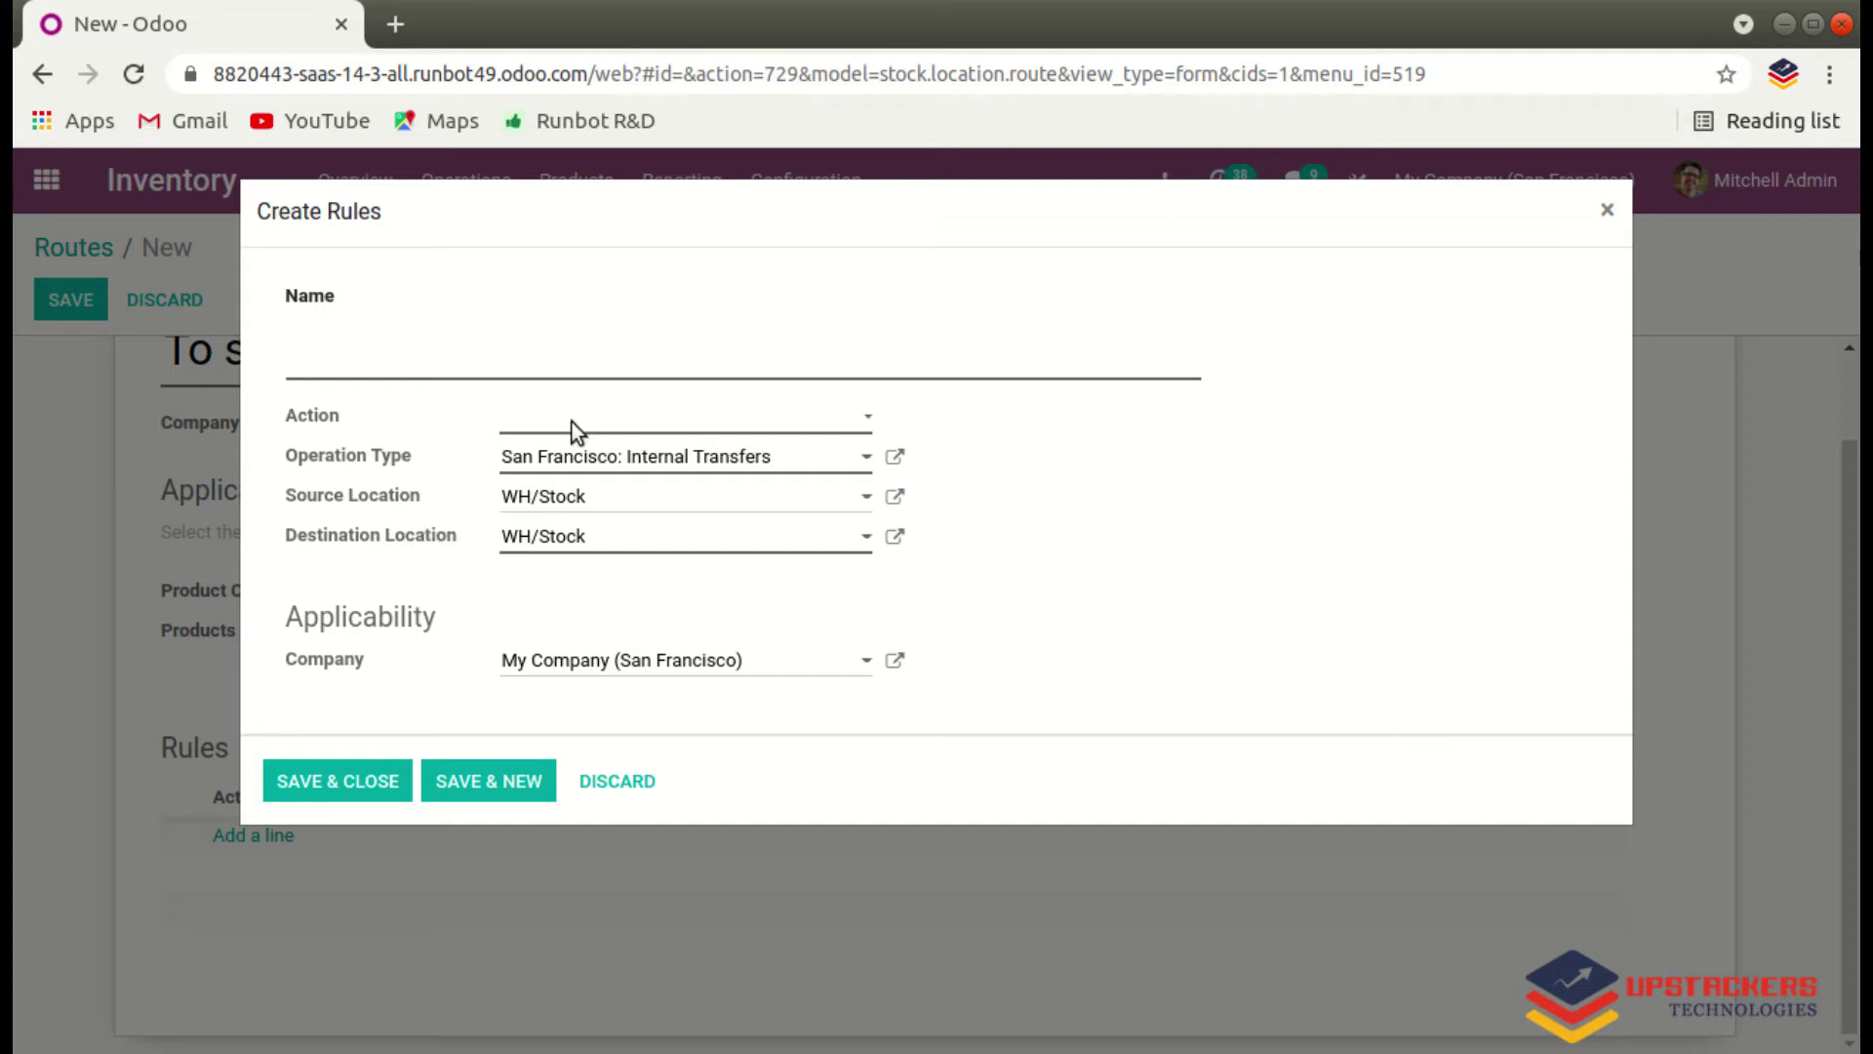
left_click(519, 454)
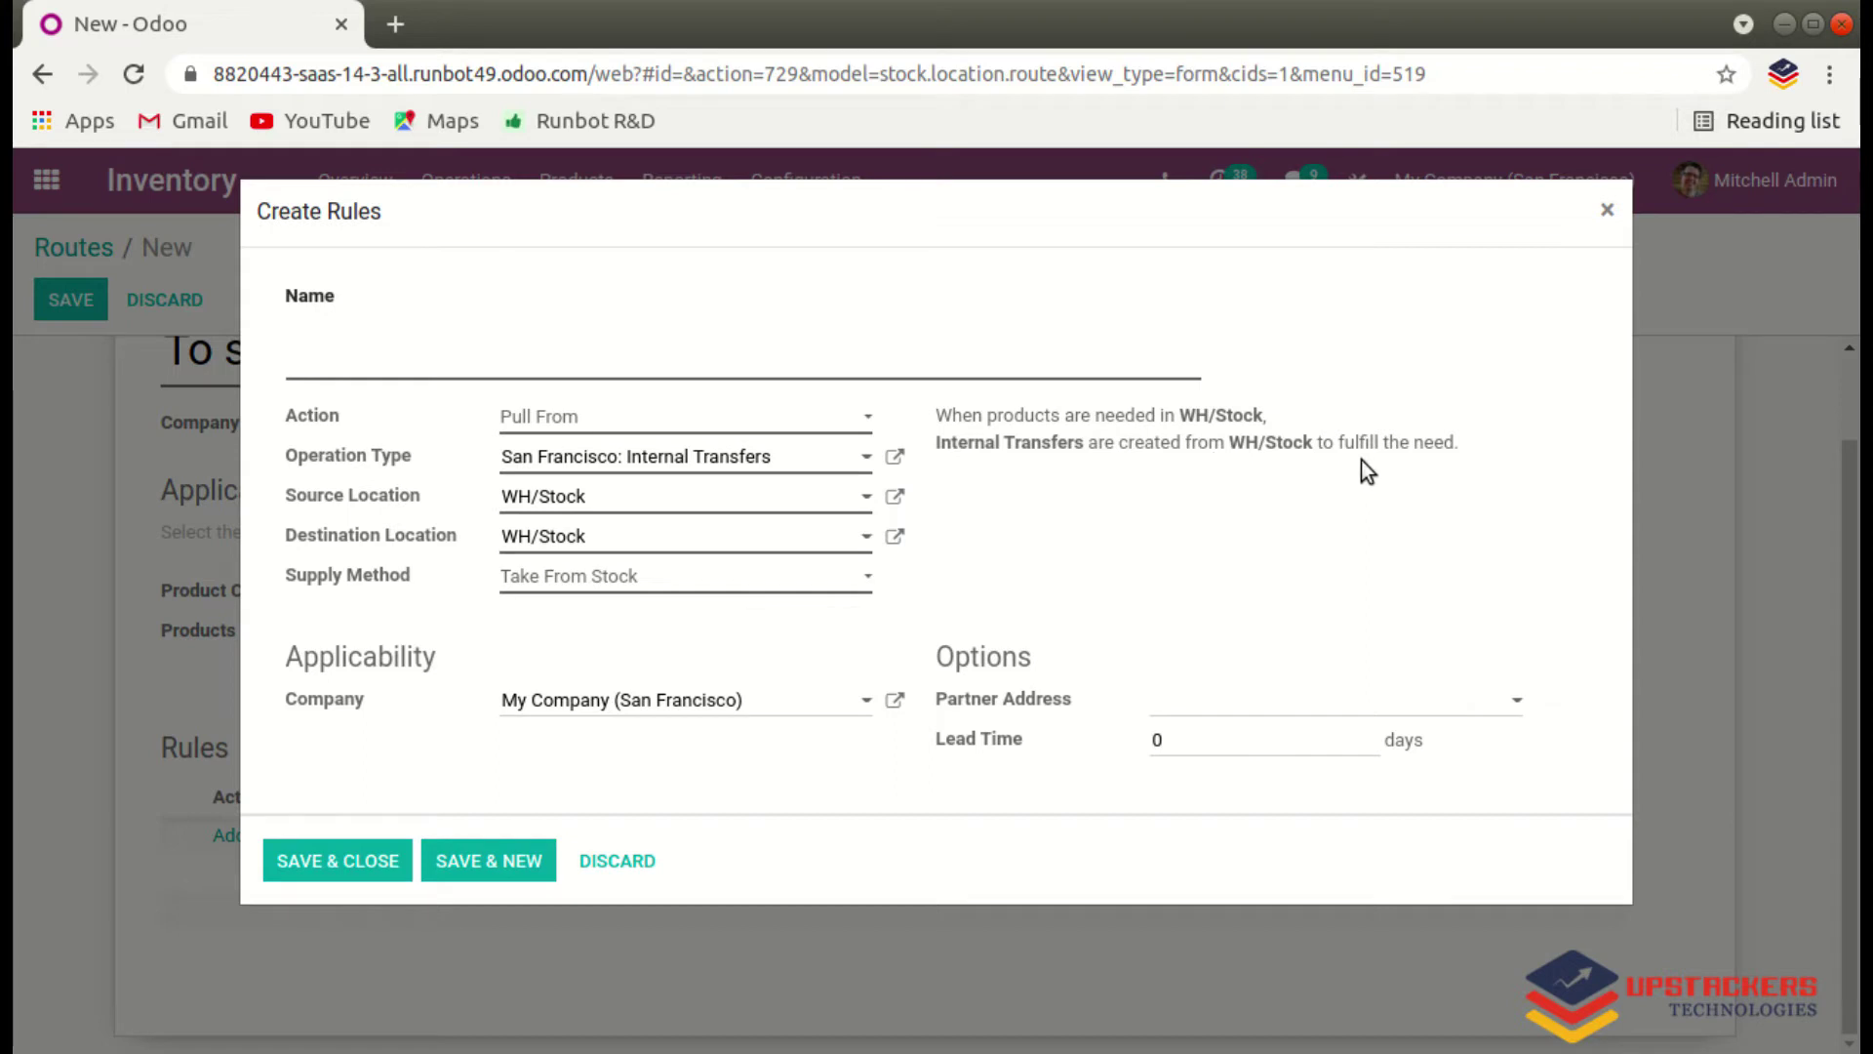
Set the rule's destination location to WH/Stock/storage location.
left_click(648, 545)
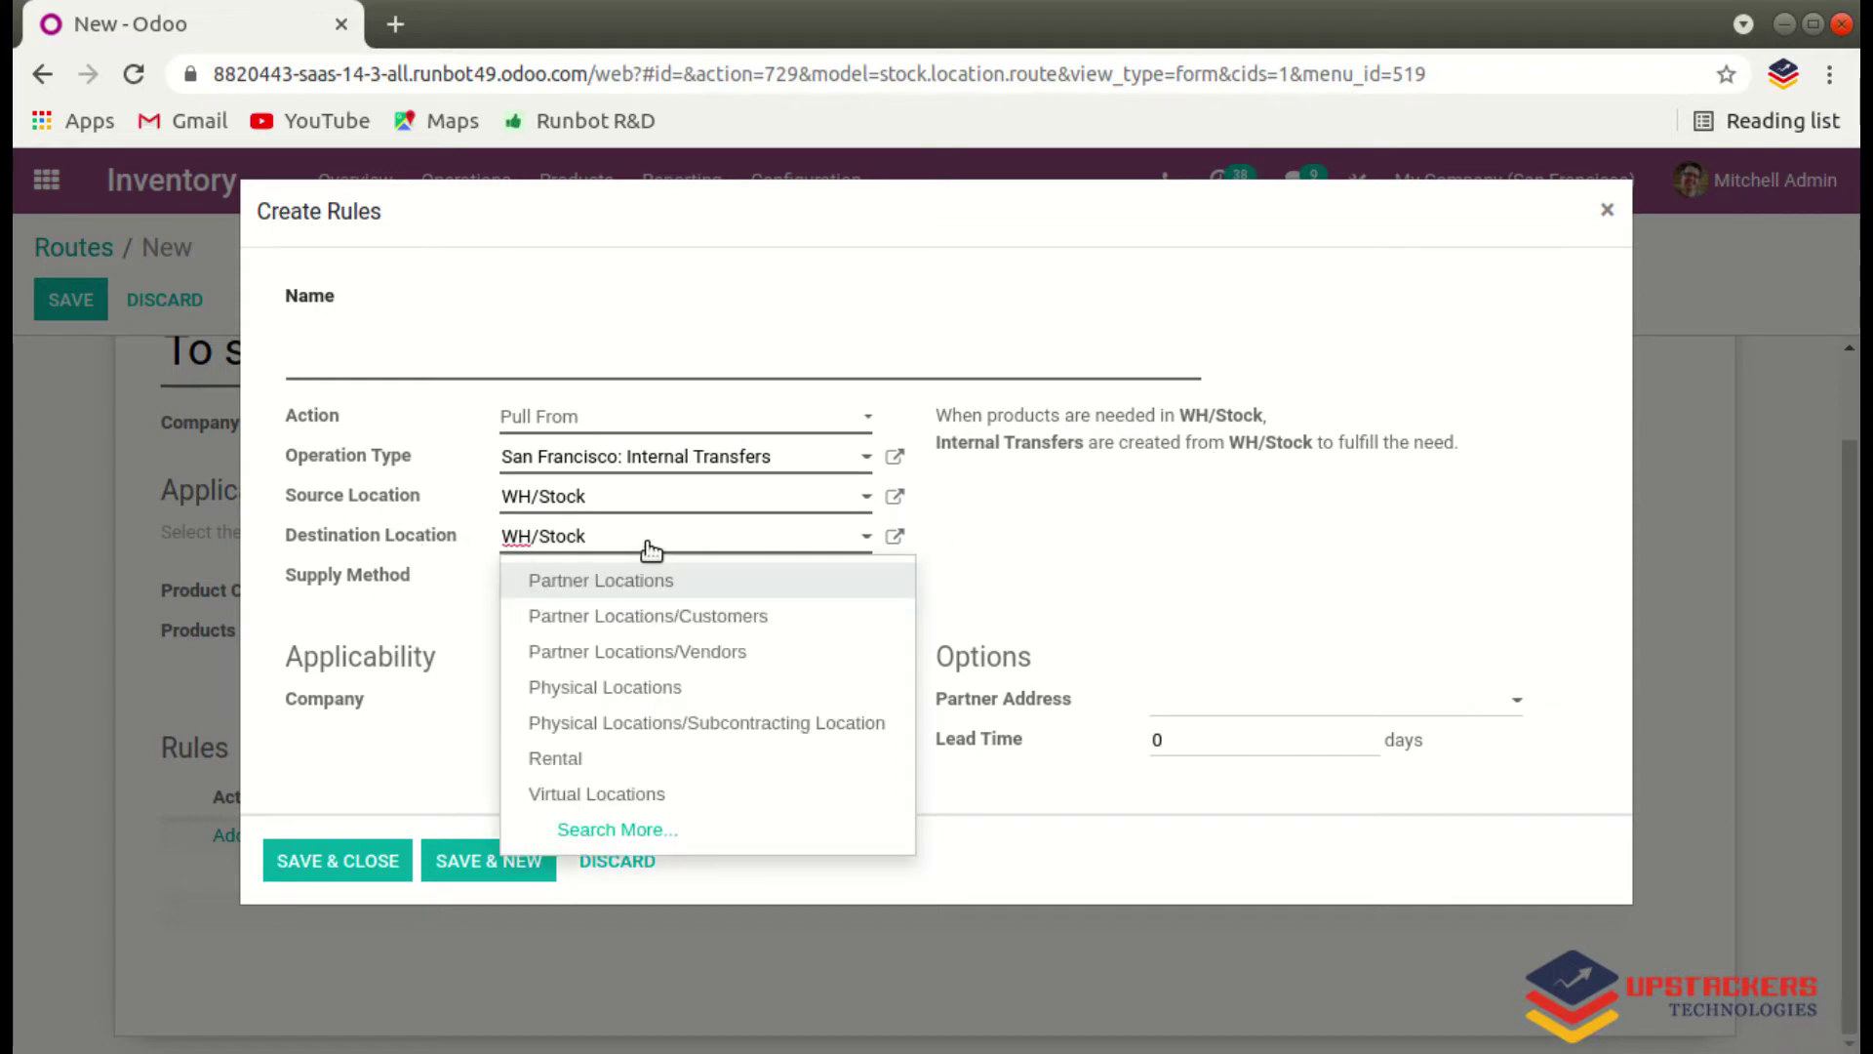
key("BackSpace")
key("BackSpace")
key("BackSpace")
key("BackSpace")
key("BackSpace")
key("BackSpace")
key("BackSpace")
key("BackSpace")
type("sto")
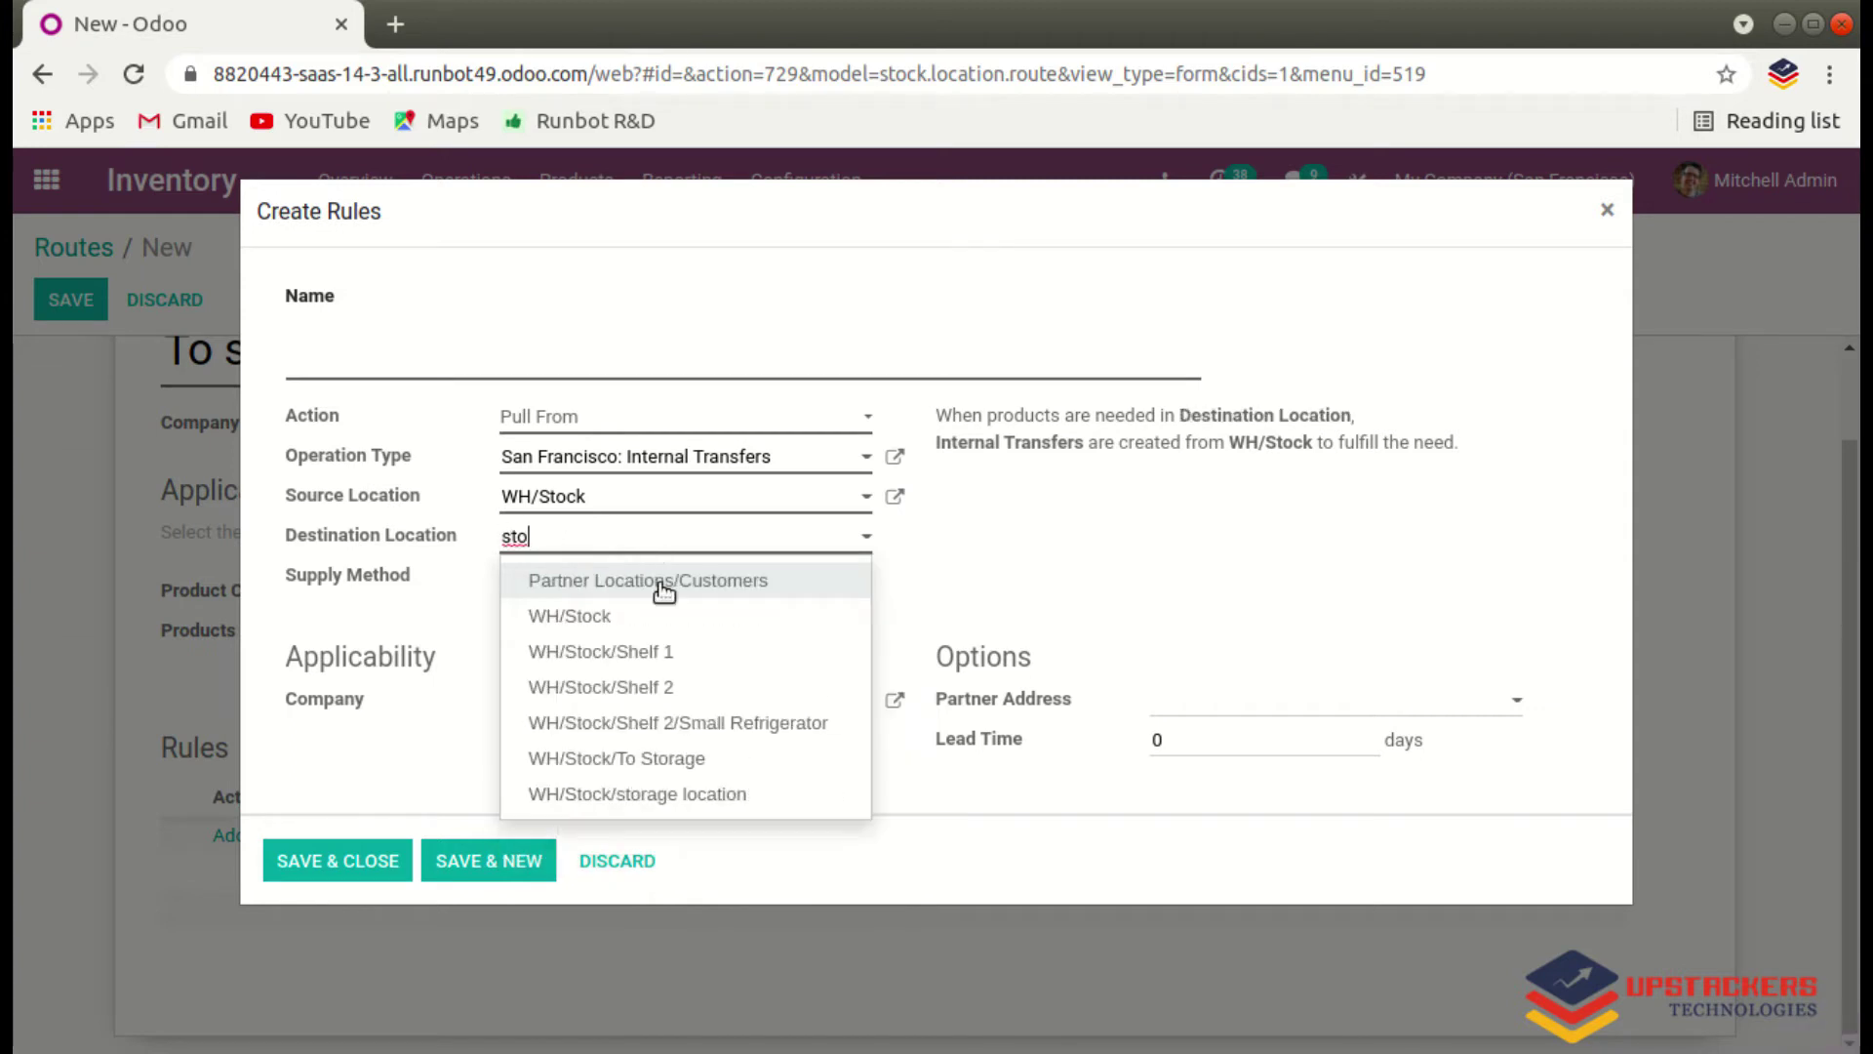
left_click(715, 803)
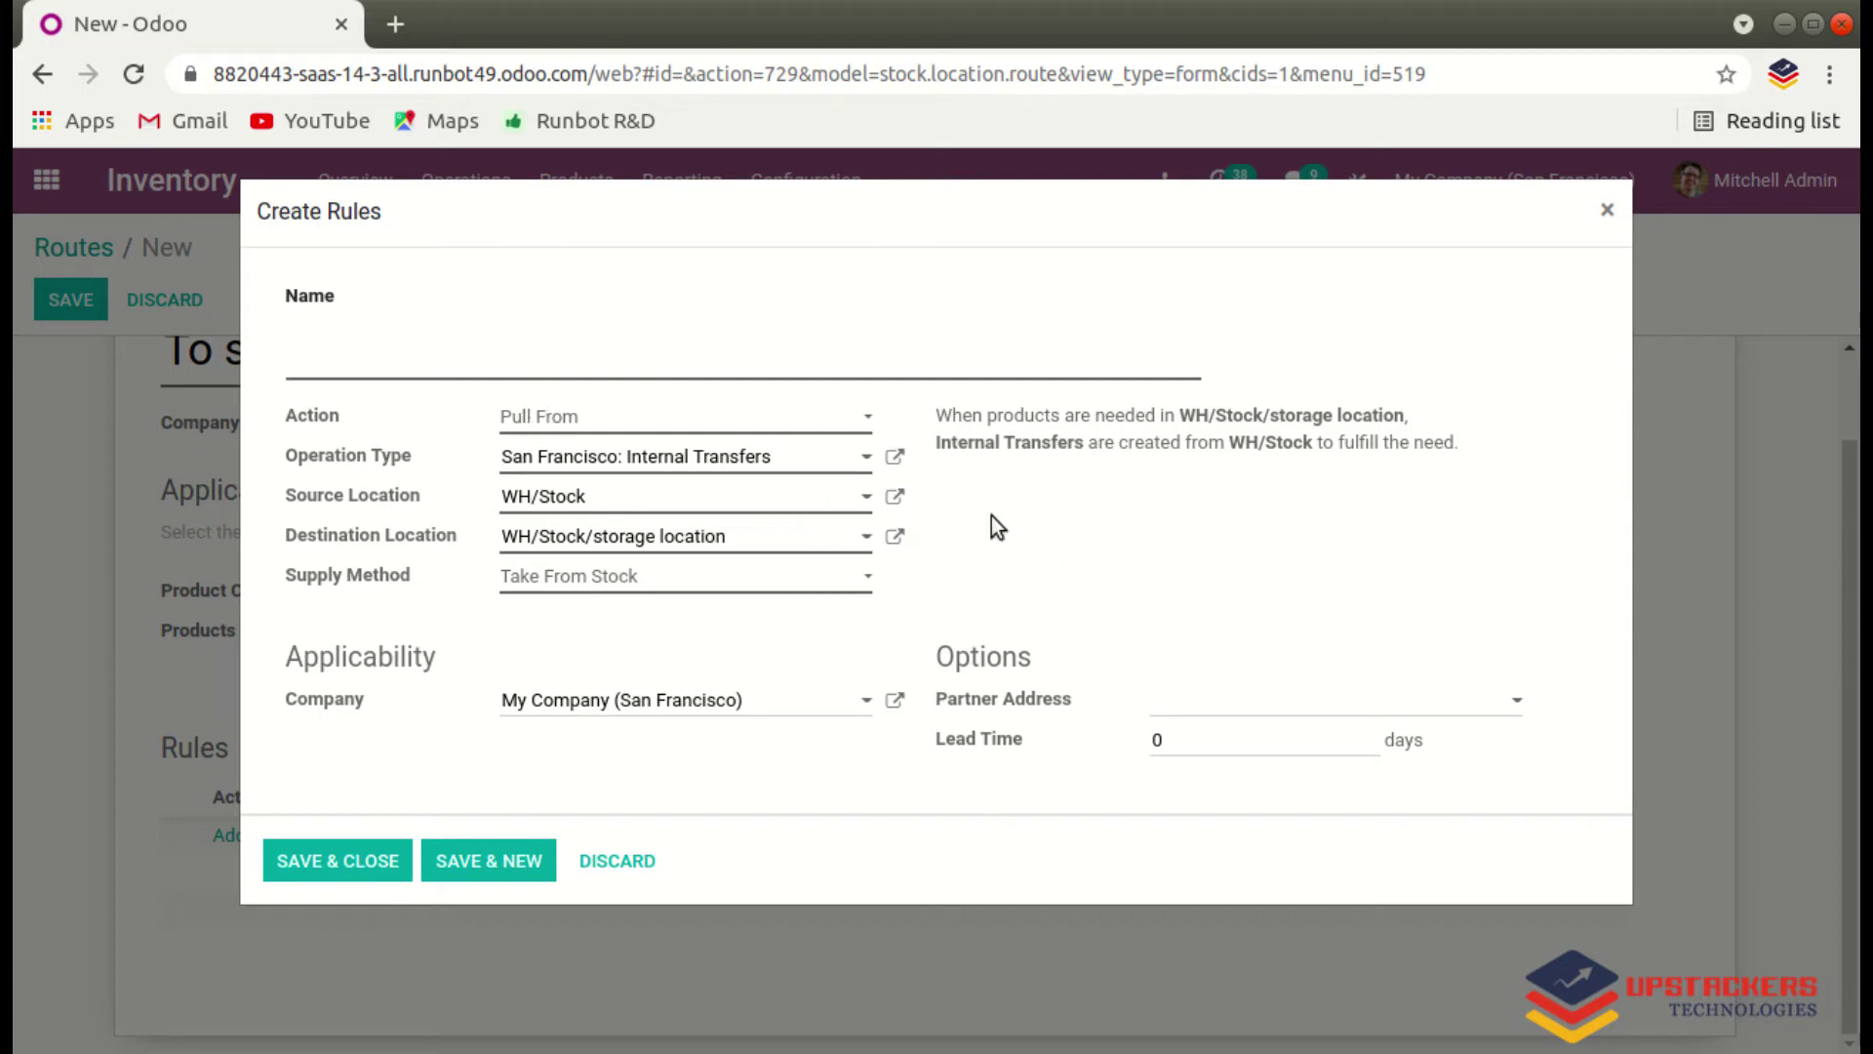
Switch the rule's action through Push To, Pull & Push, Manufacture and Buy to compare their explanations.
left_click(558, 470)
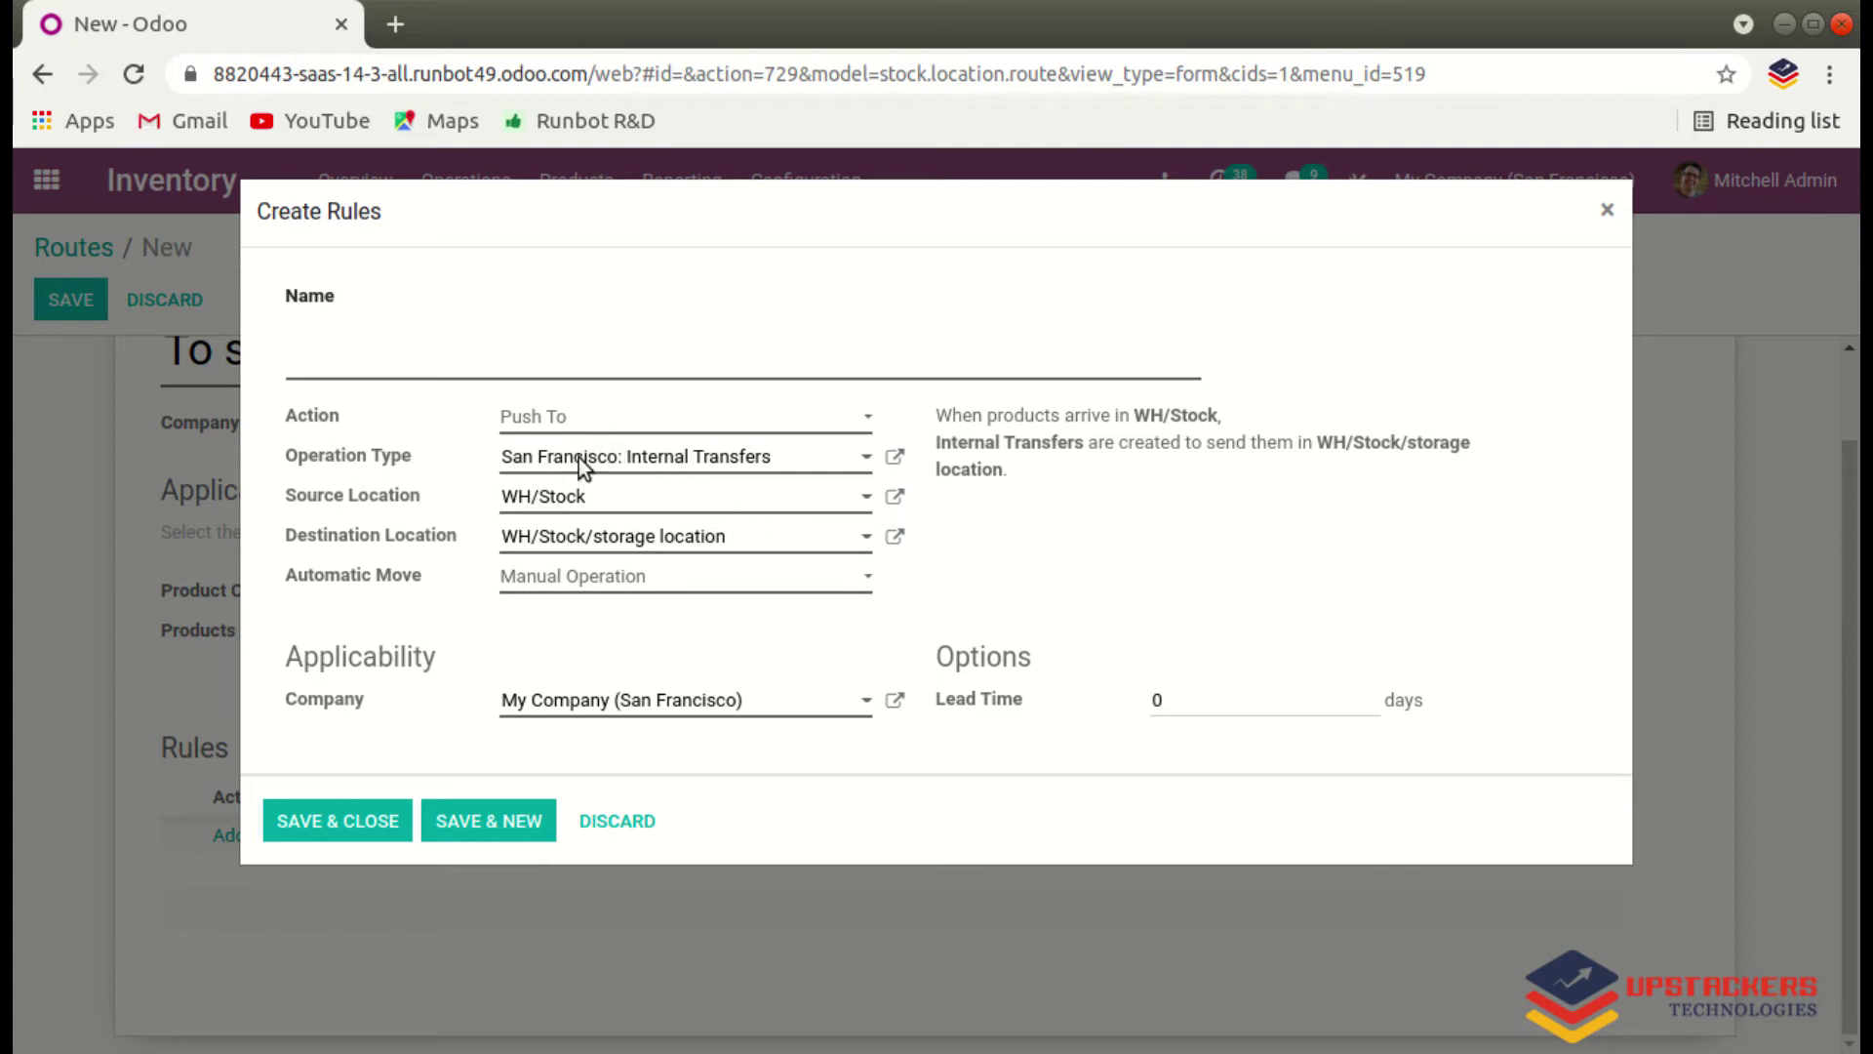
left_click(547, 486)
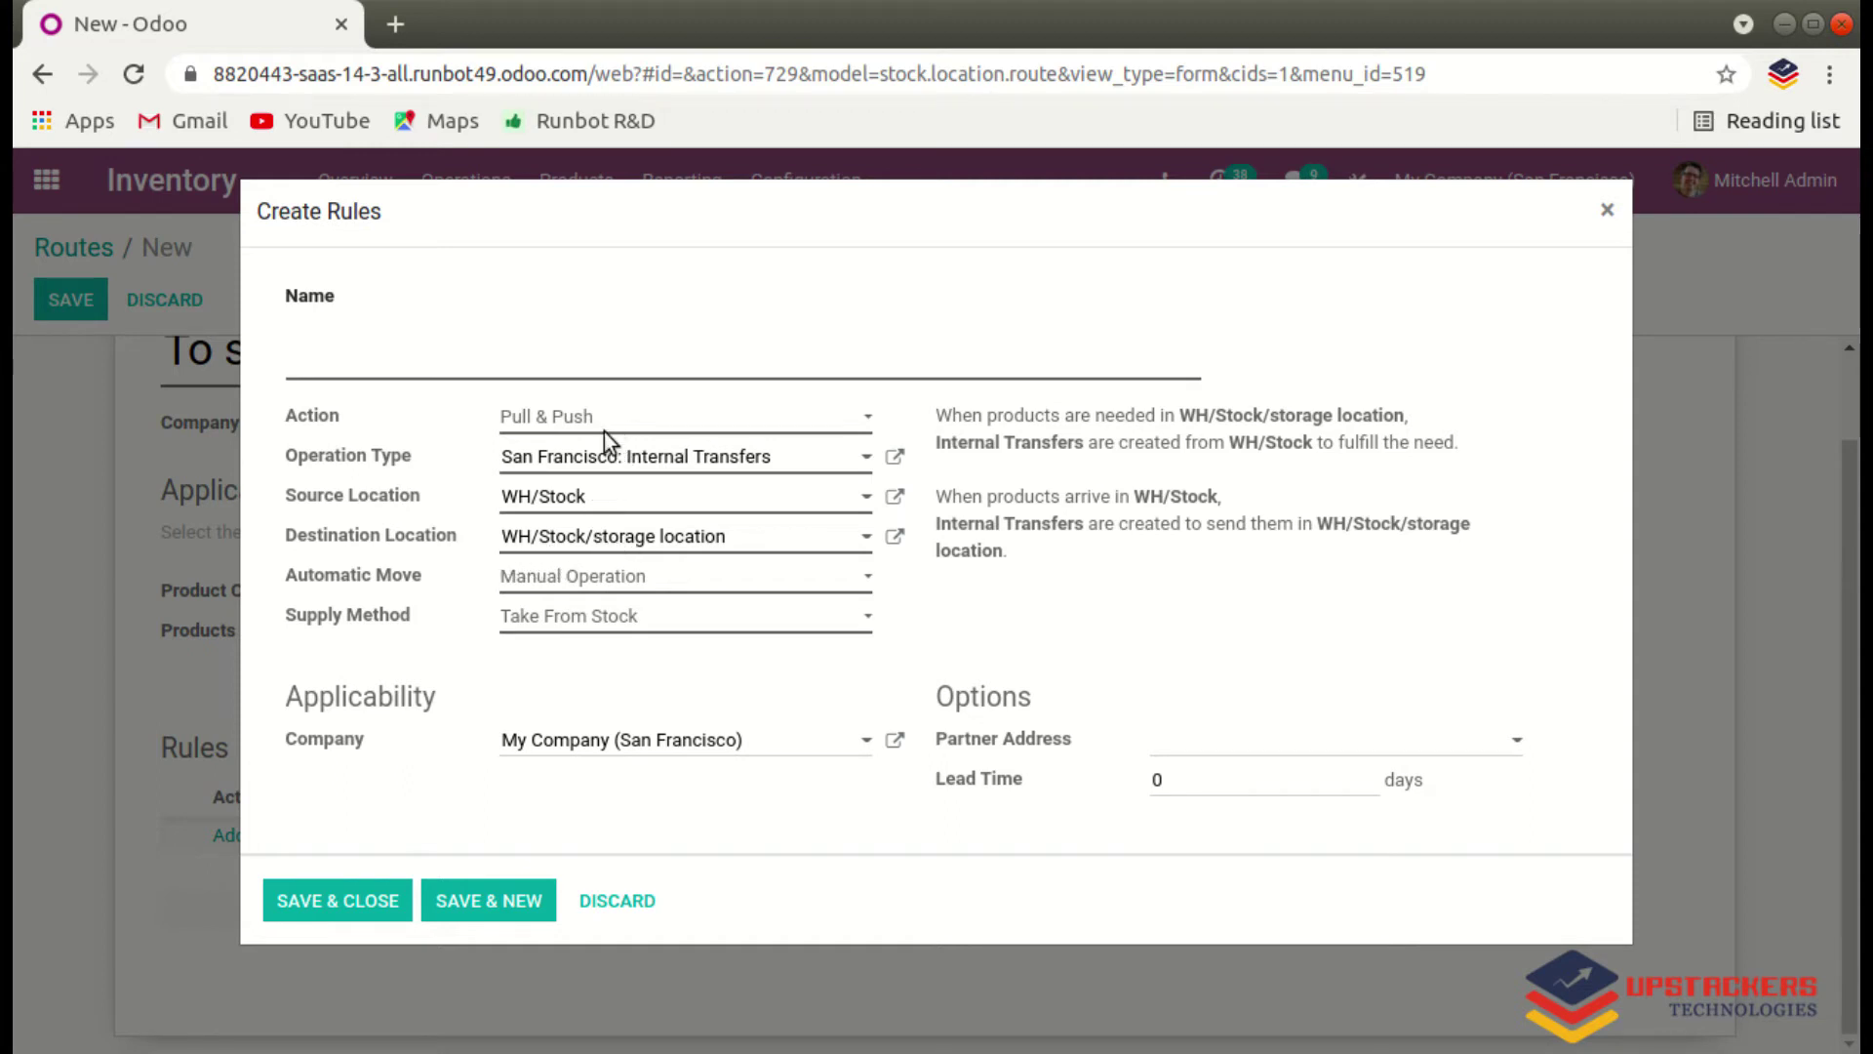
left_click(517, 511)
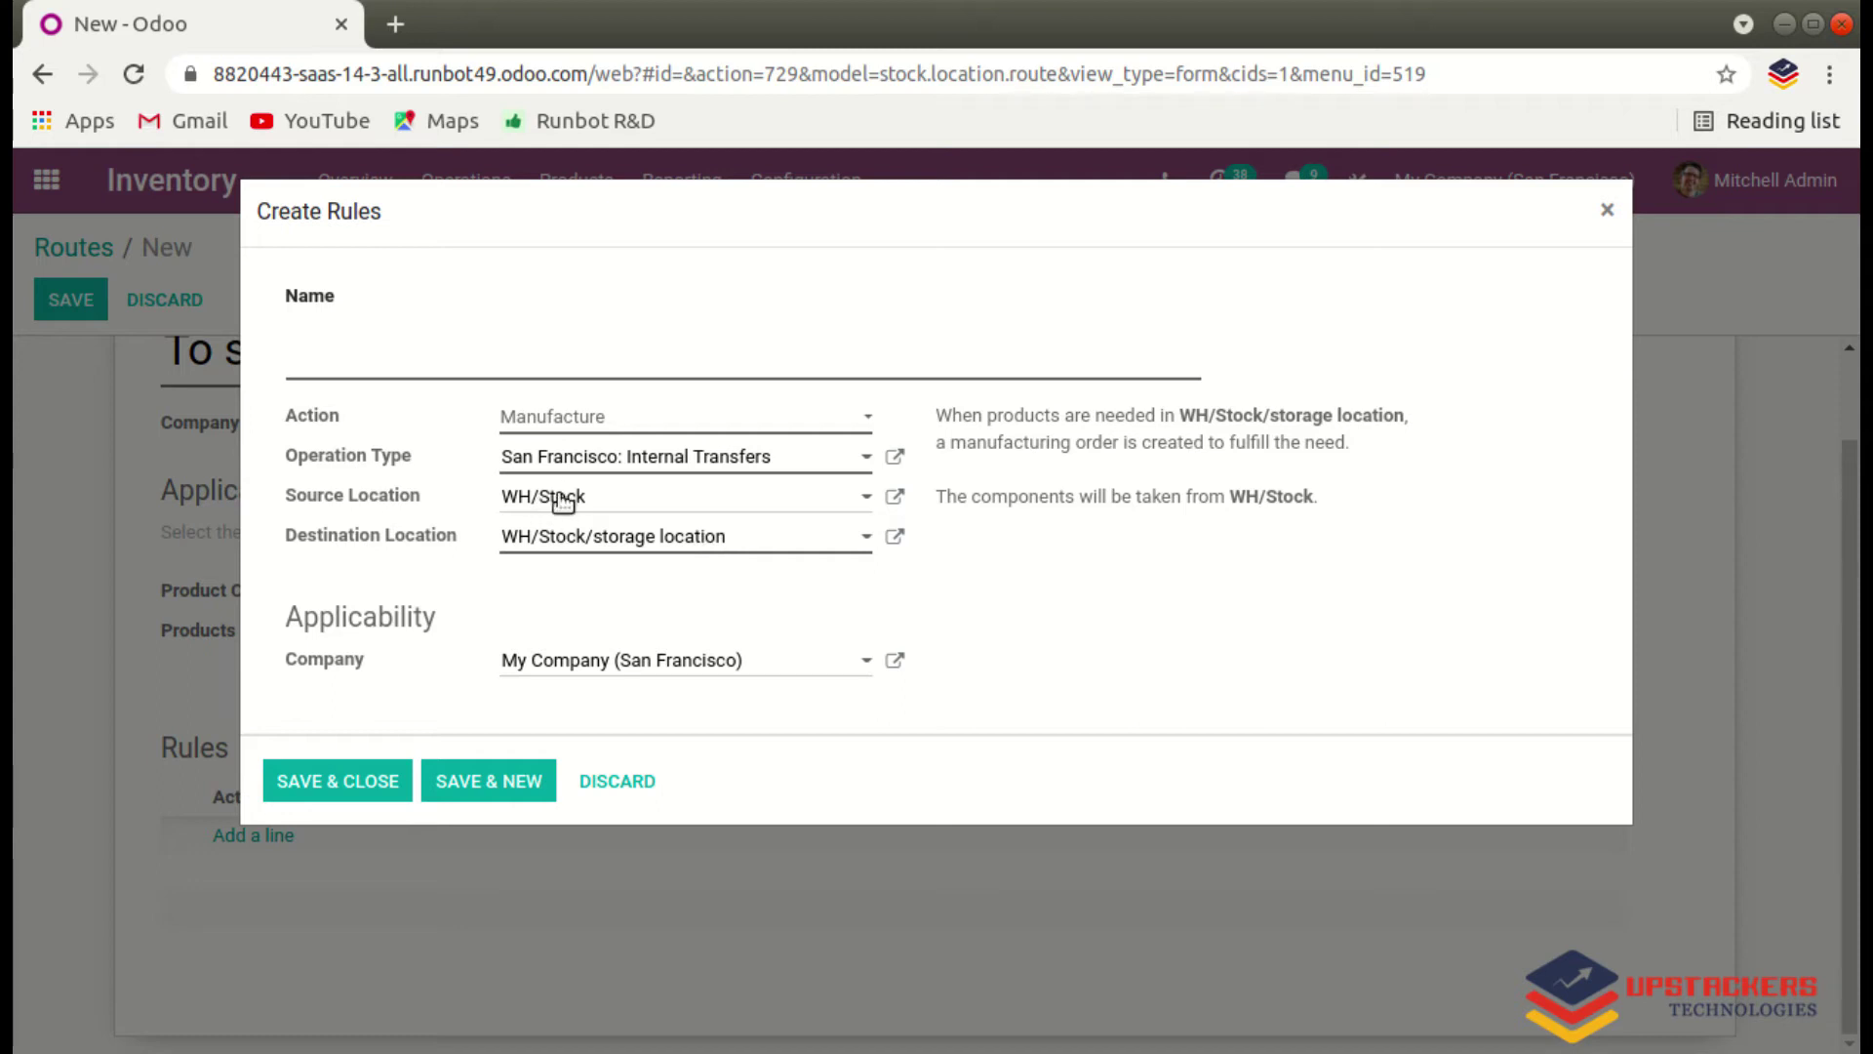
left_click(750, 419)
left_click(520, 541)
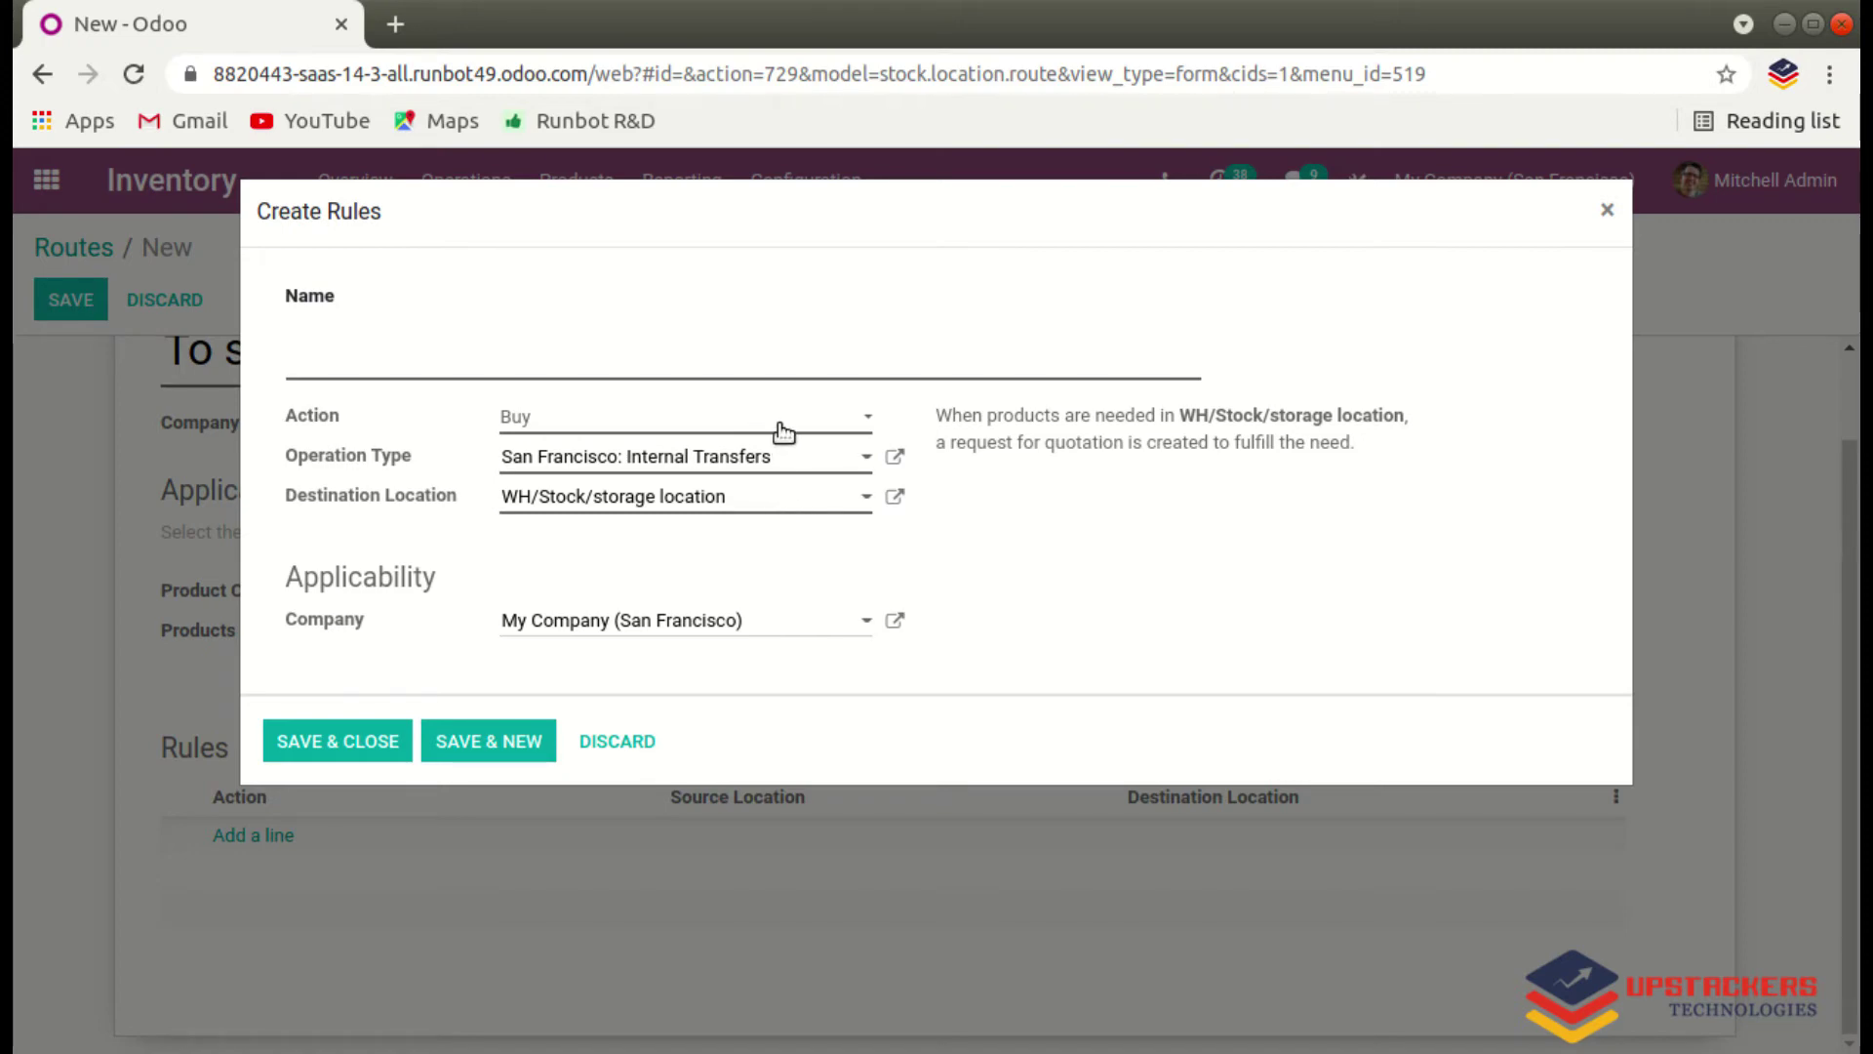
Set the rule's action to Push To and its source location to WH/Stock.
left_click(507, 464)
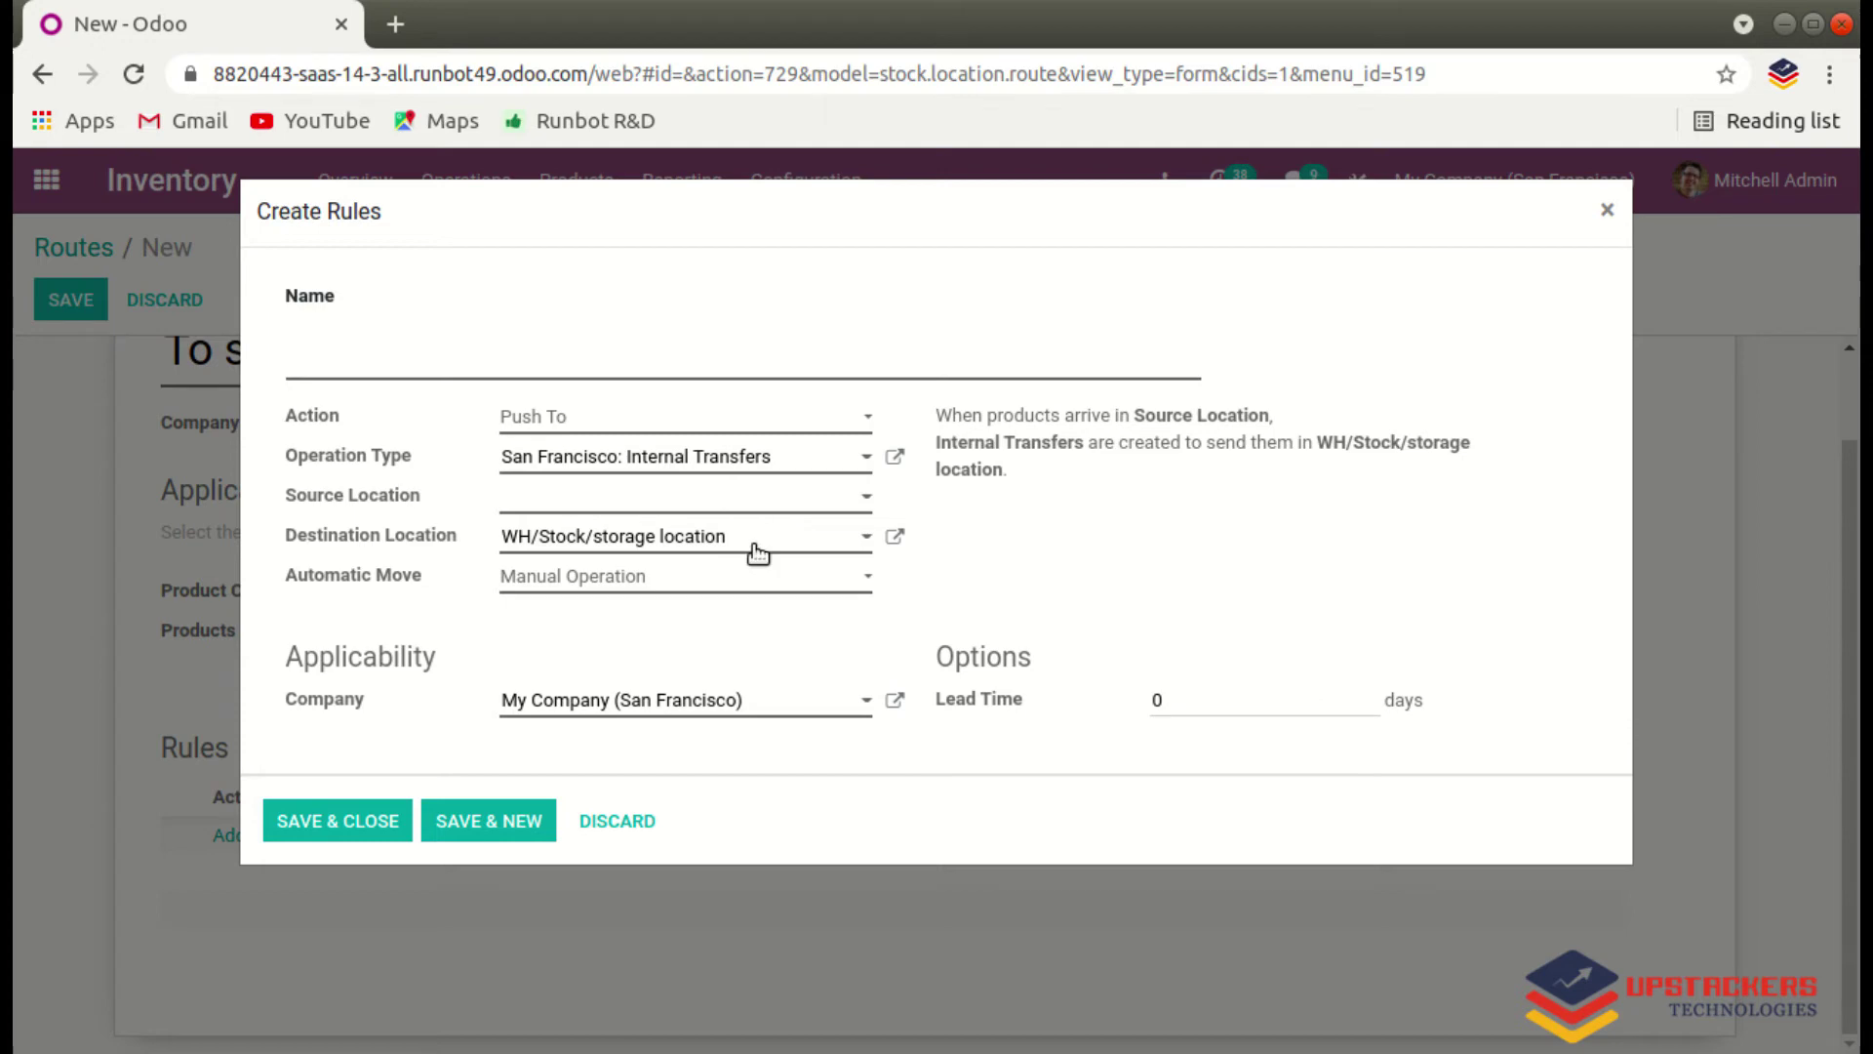
left_click(595, 499)
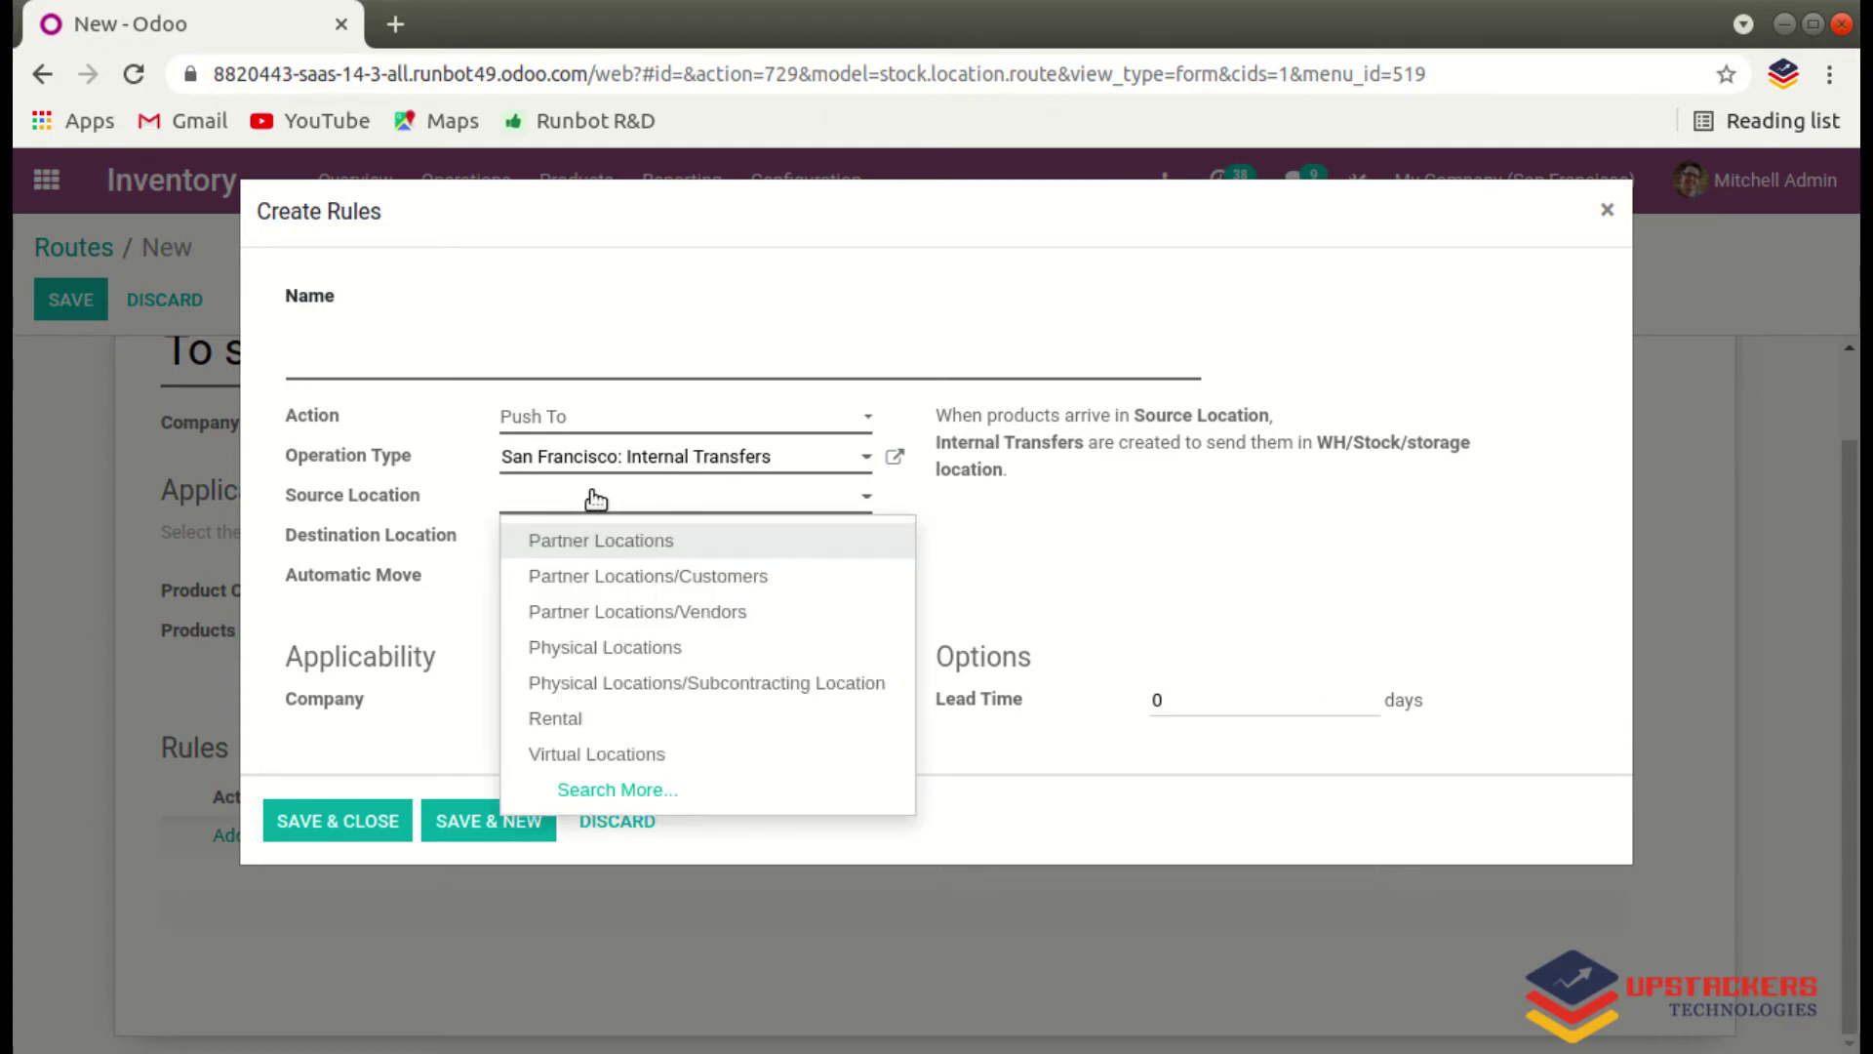
type("wh")
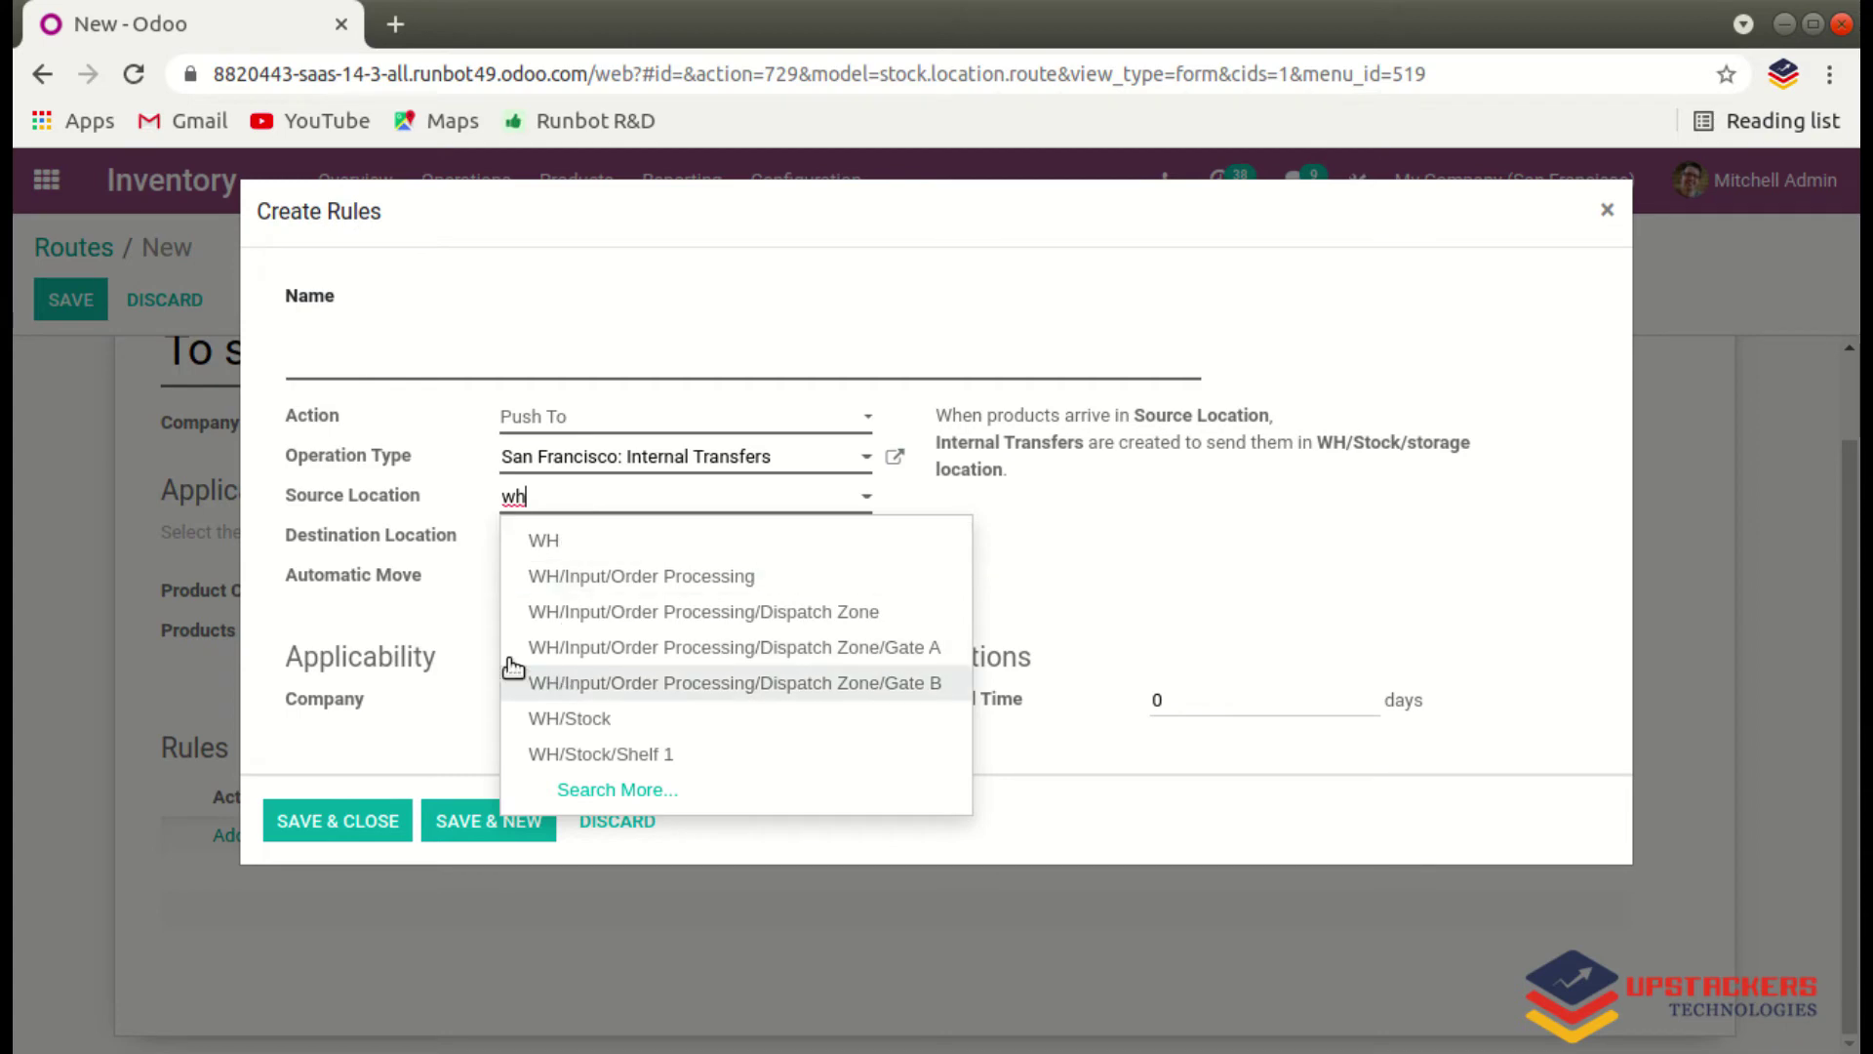
left_click(589, 726)
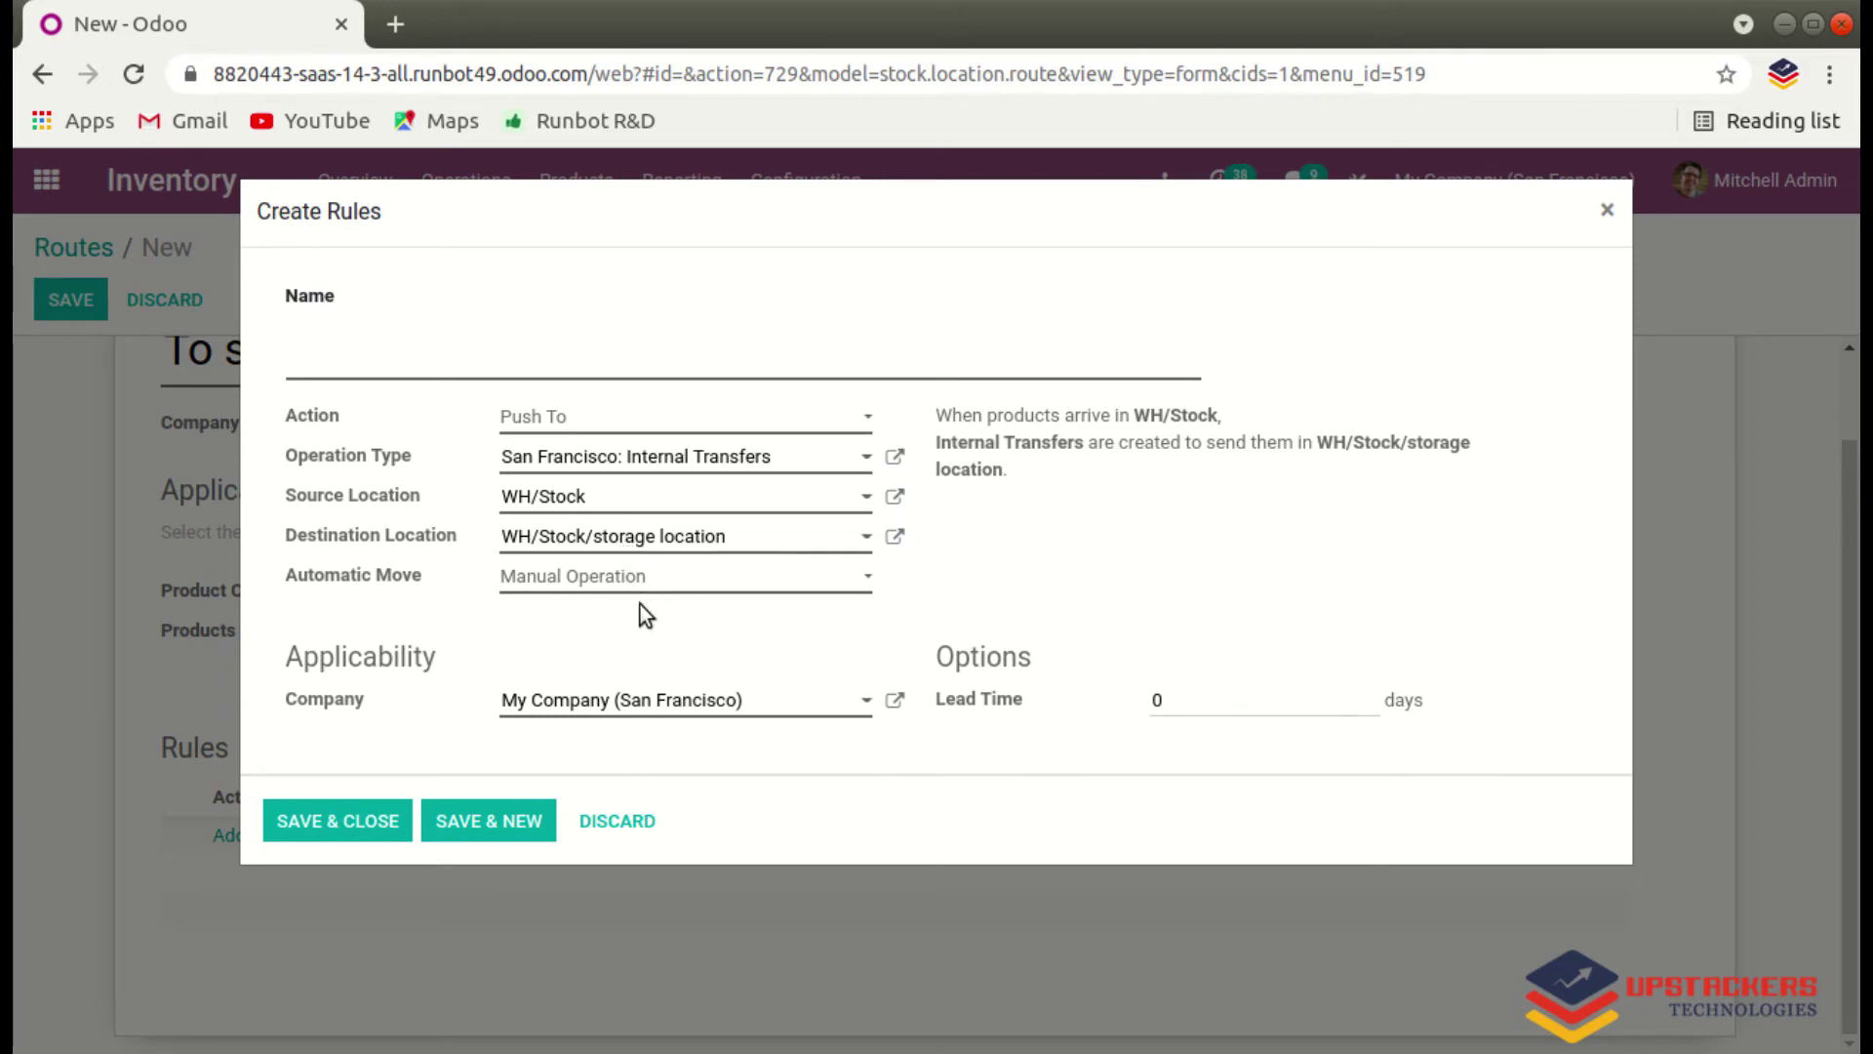
Name the rule "send to storage" and save both the rule and the route.
left_click(363, 820)
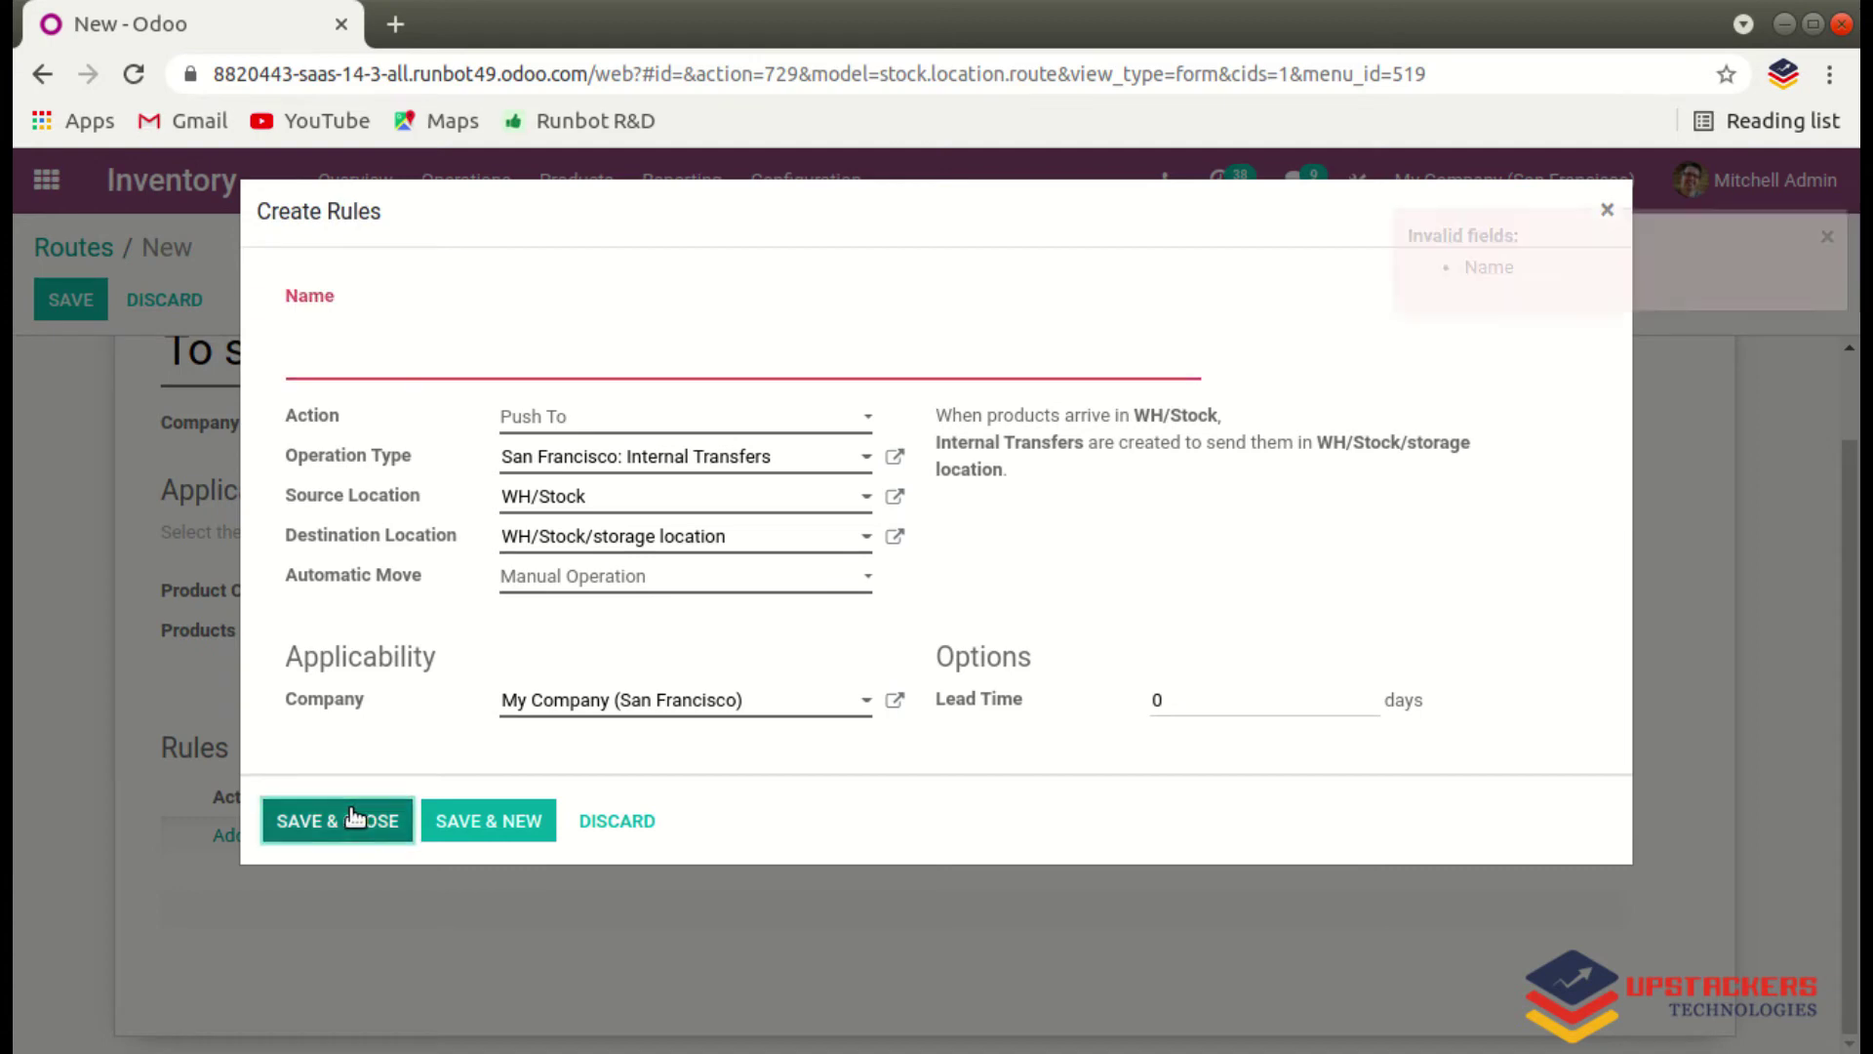
left_click(440, 367)
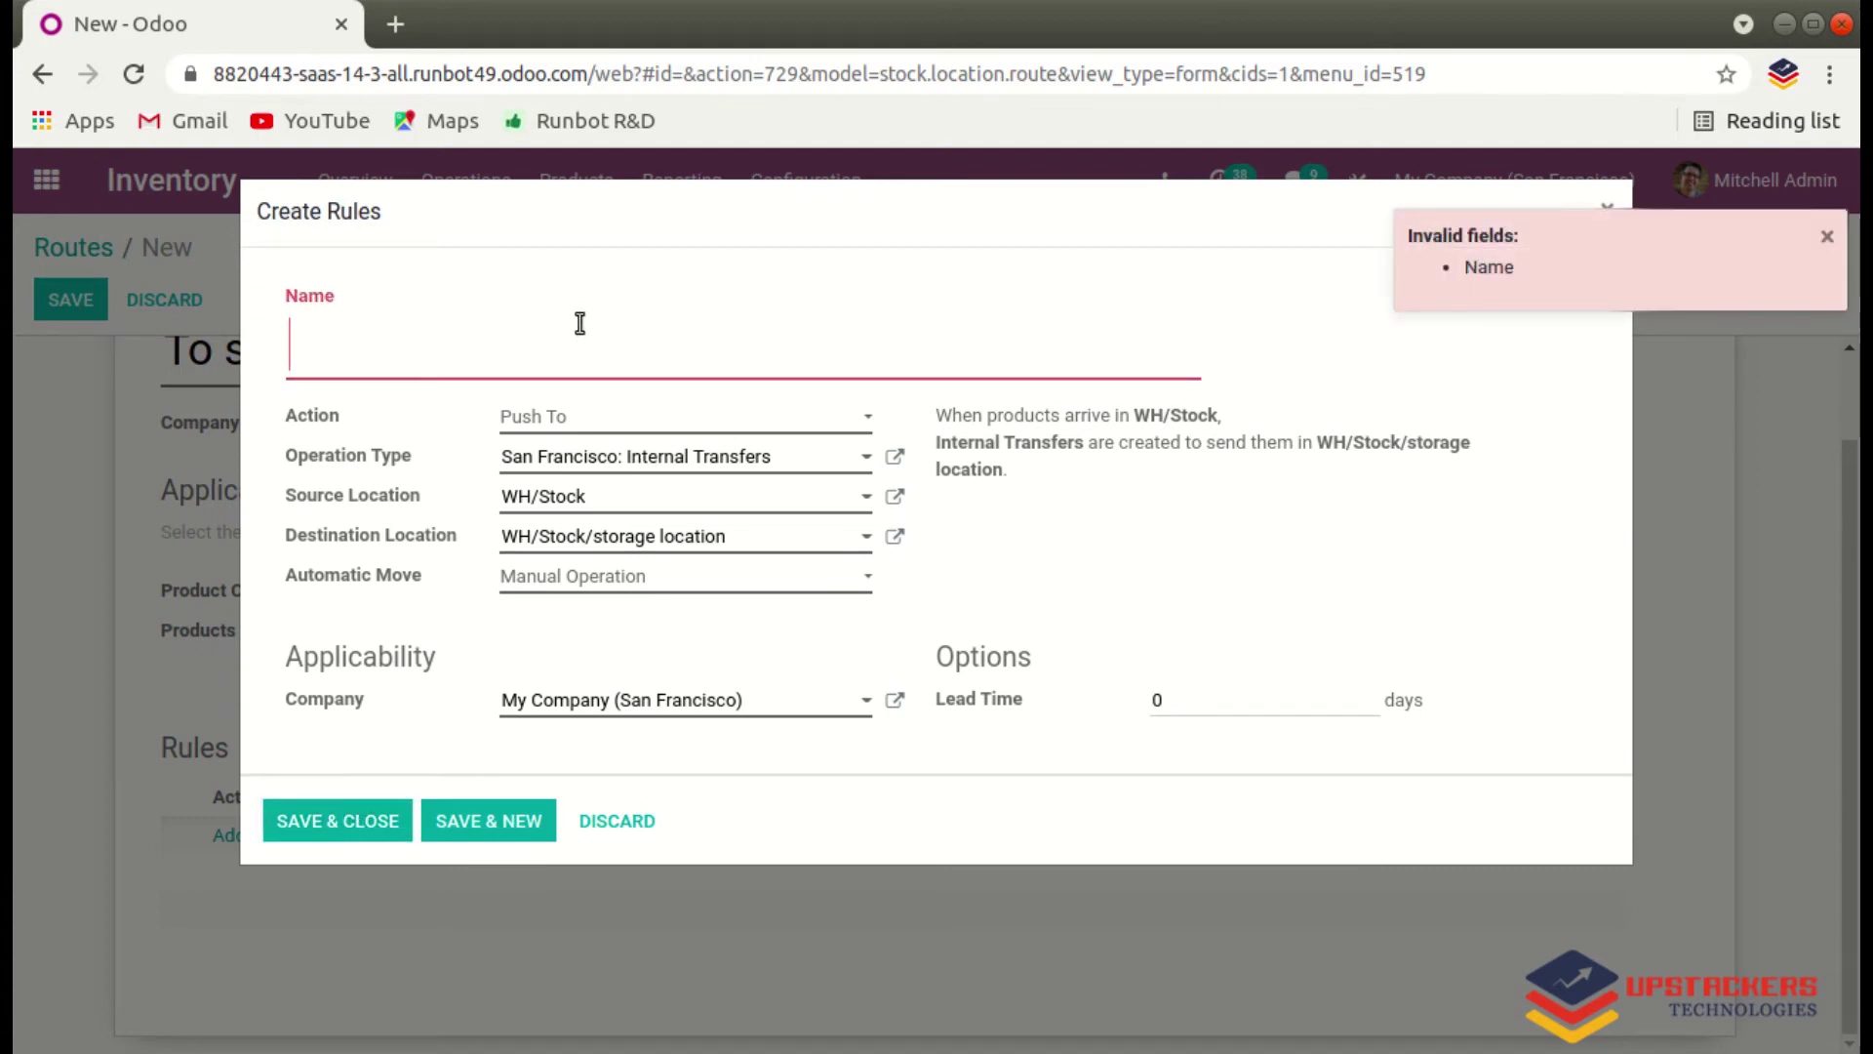
type("sent")
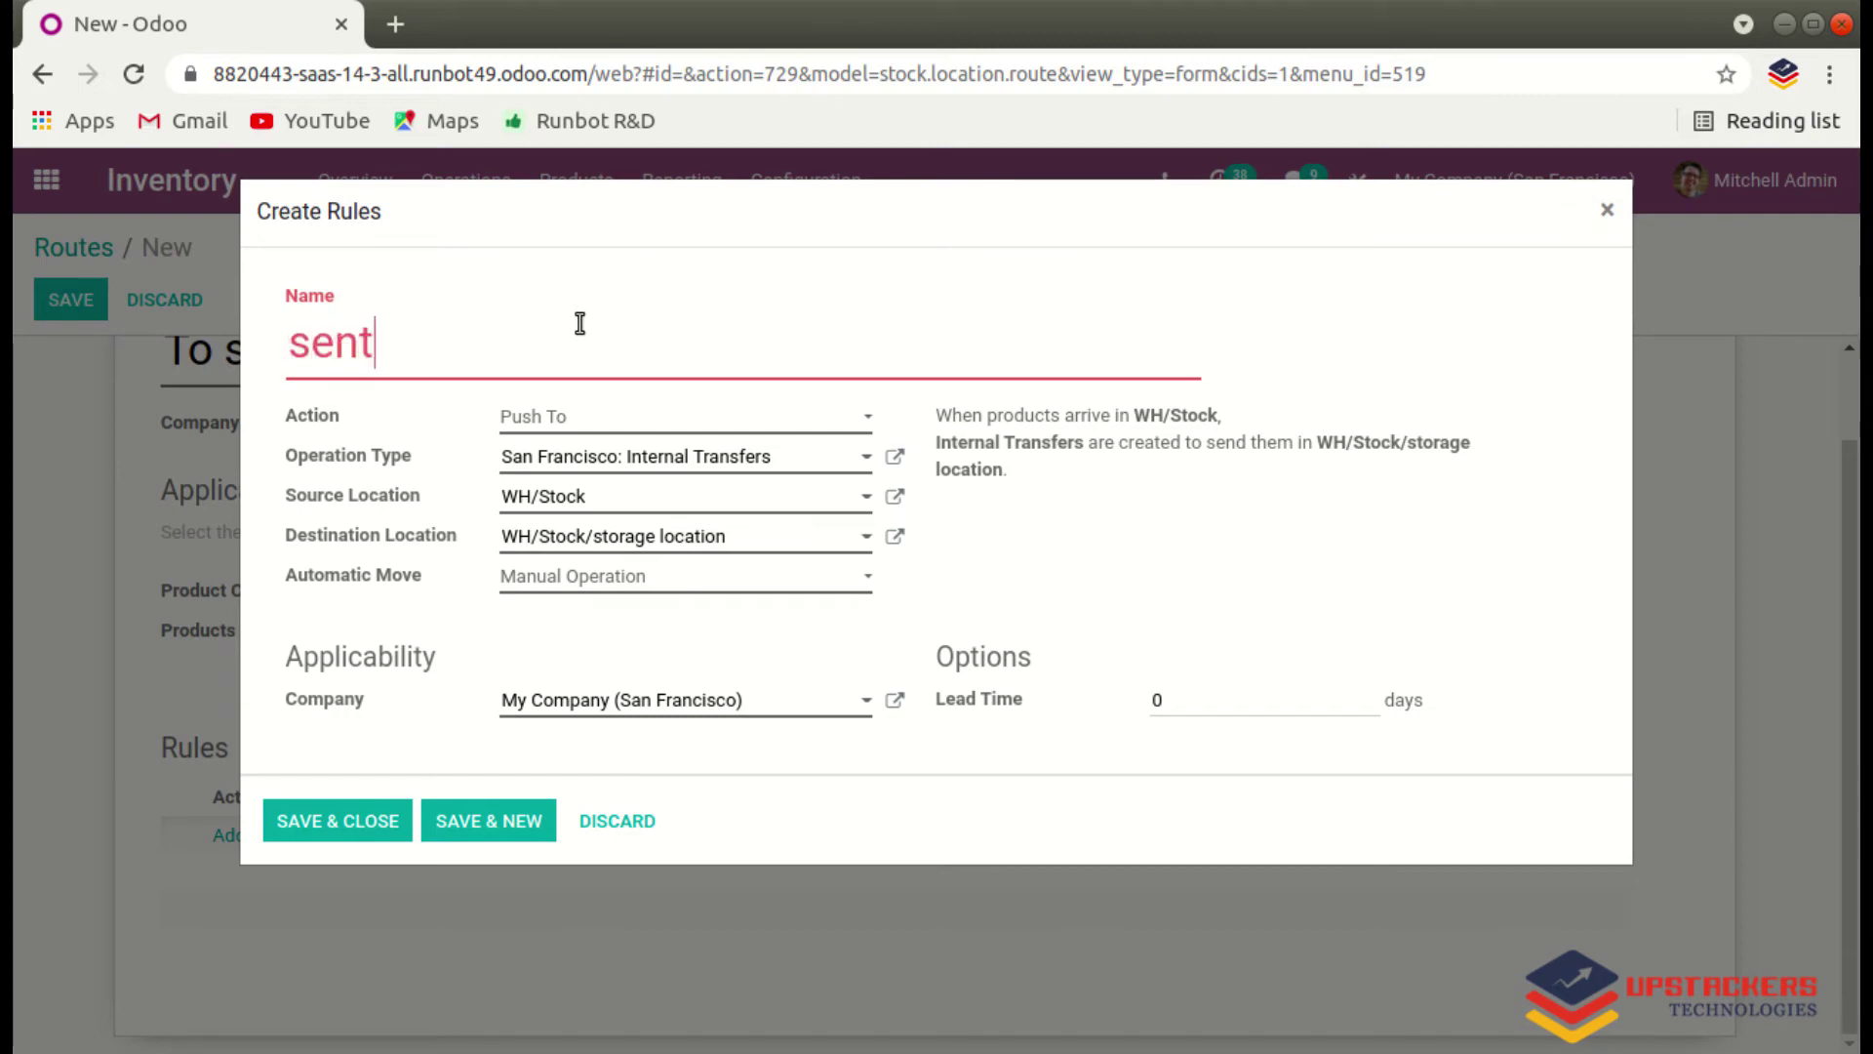
key("BackSpace")
type("d to")
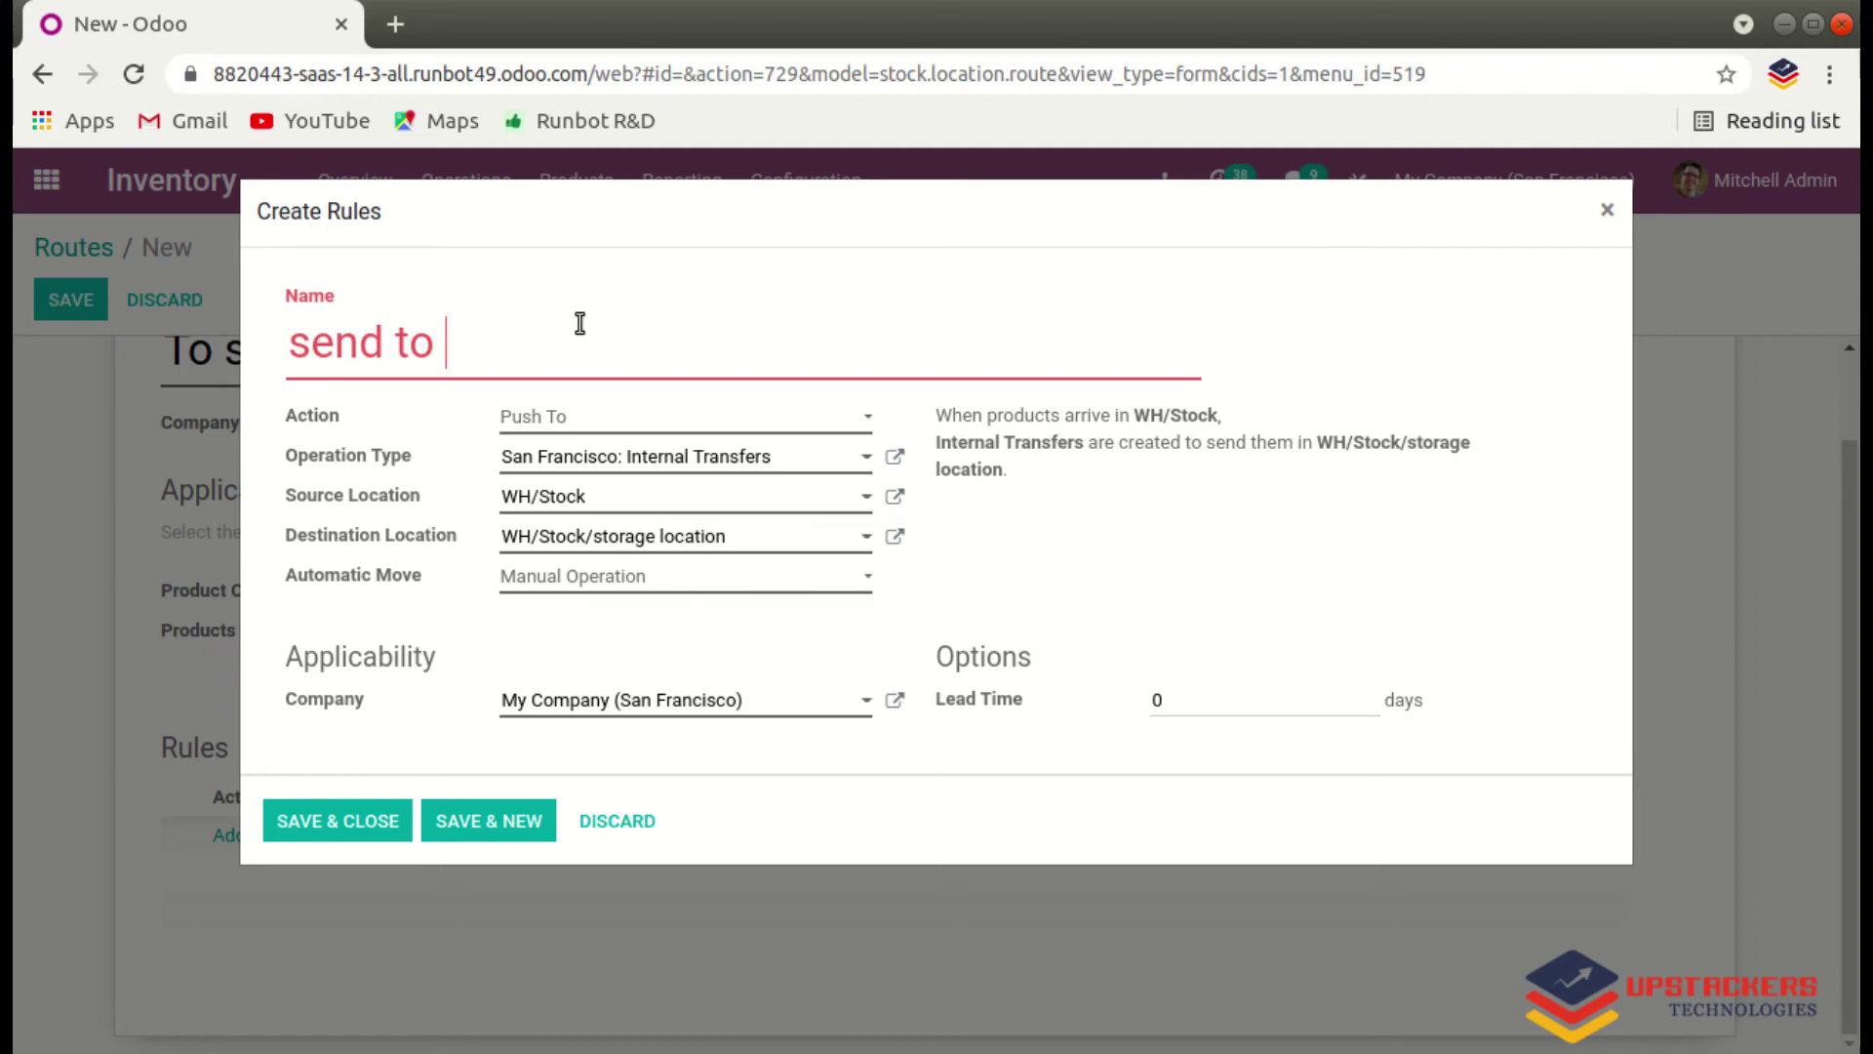
type(" storage")
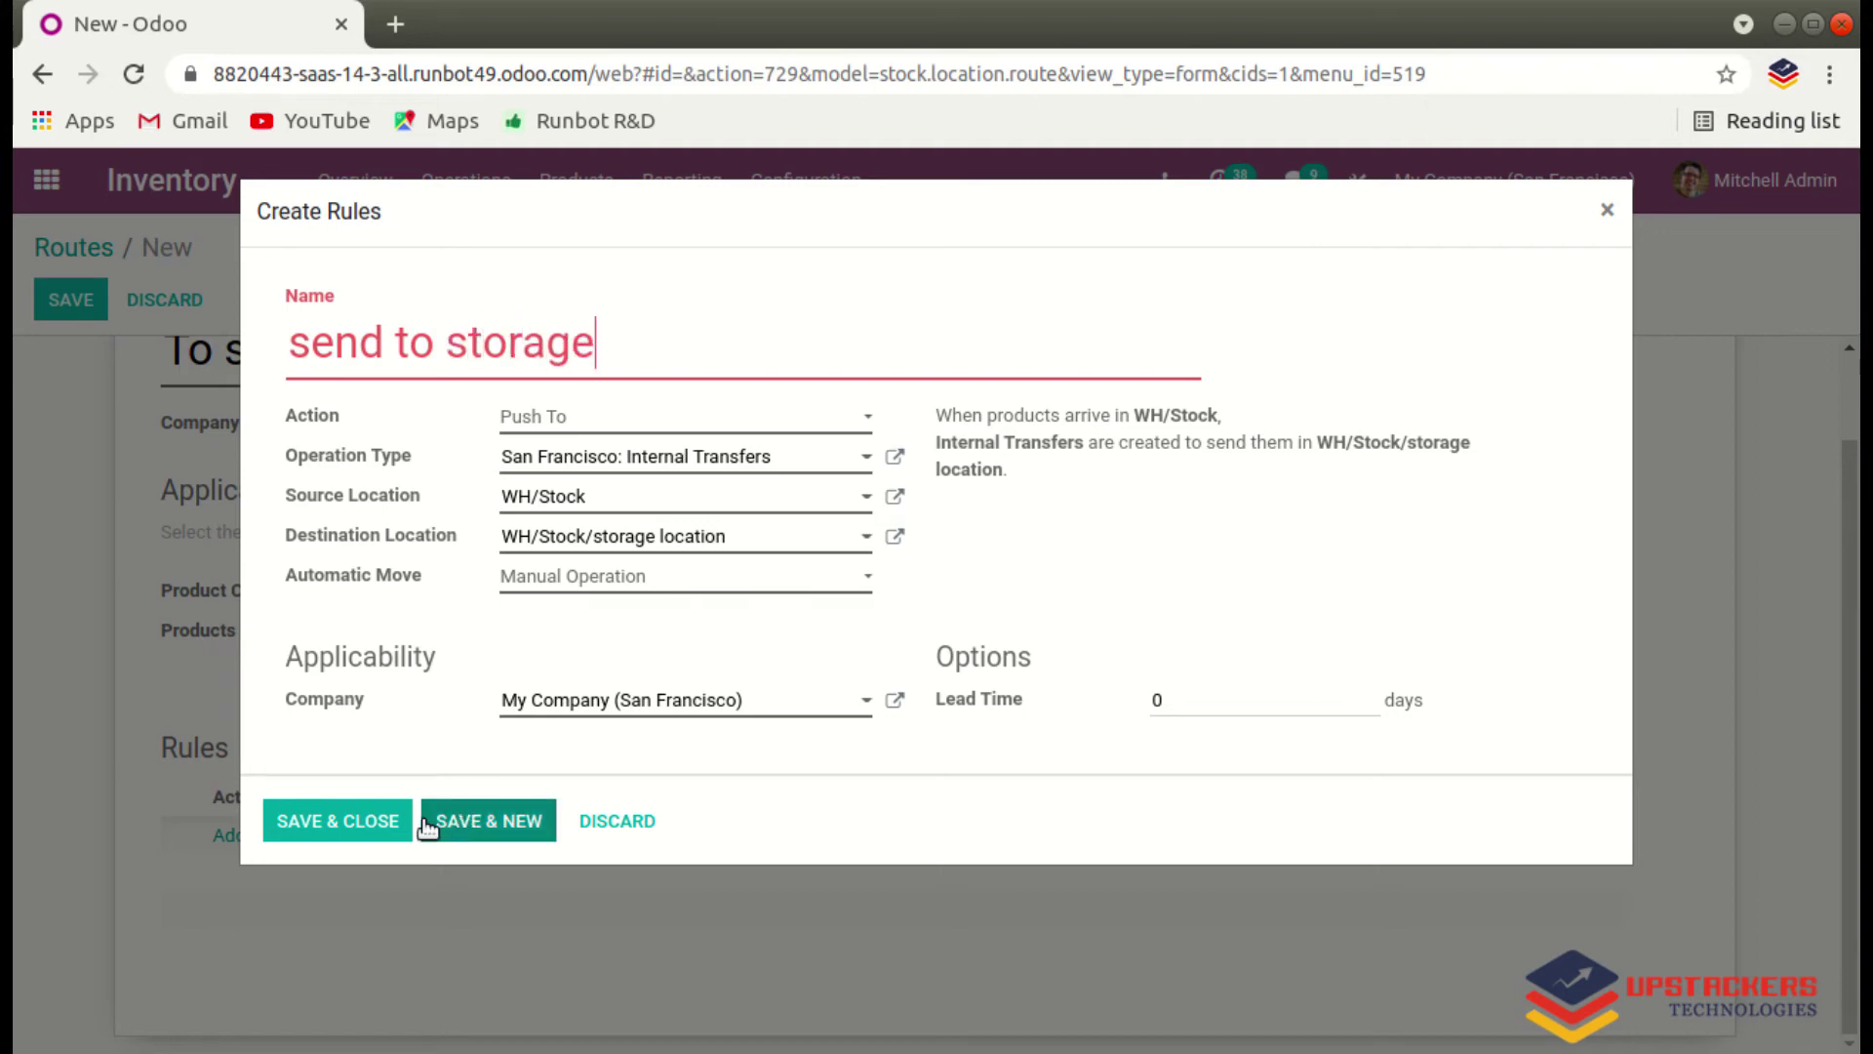
left_click(368, 823)
scroll(391, 605, "up", 2)
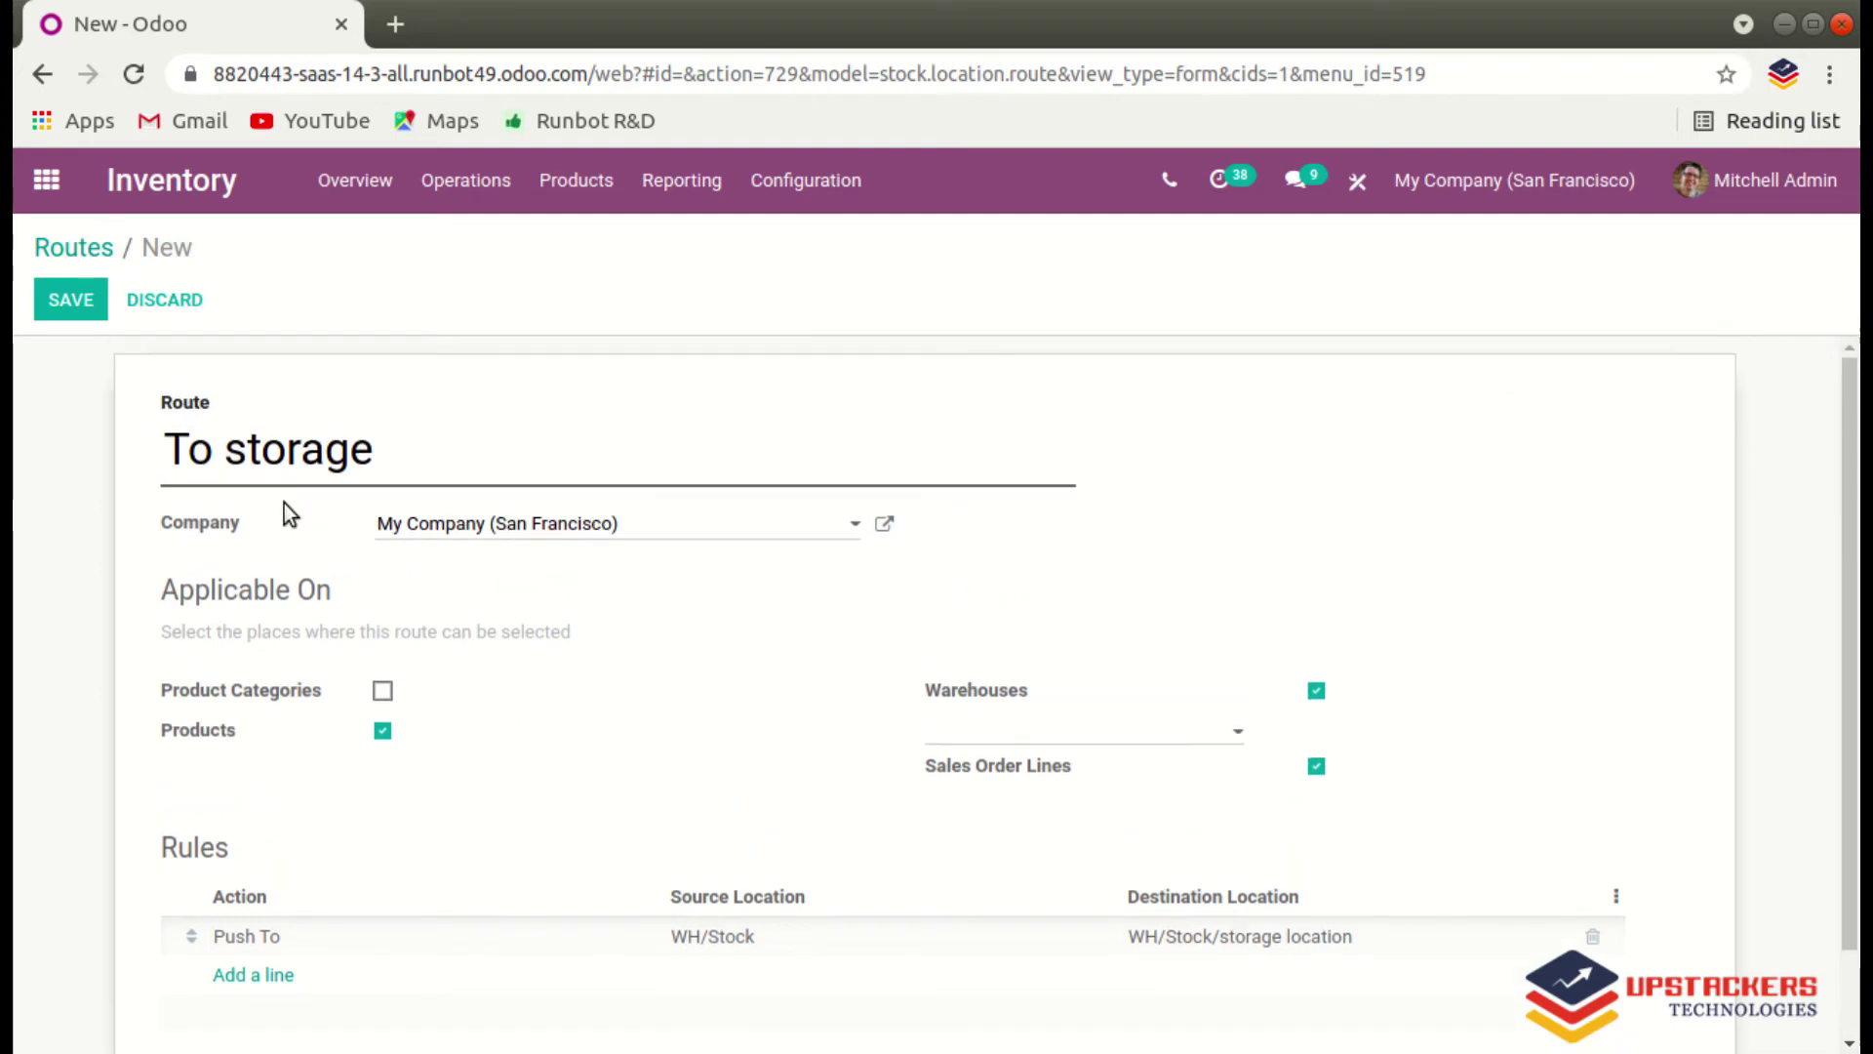
left_click(70, 302)
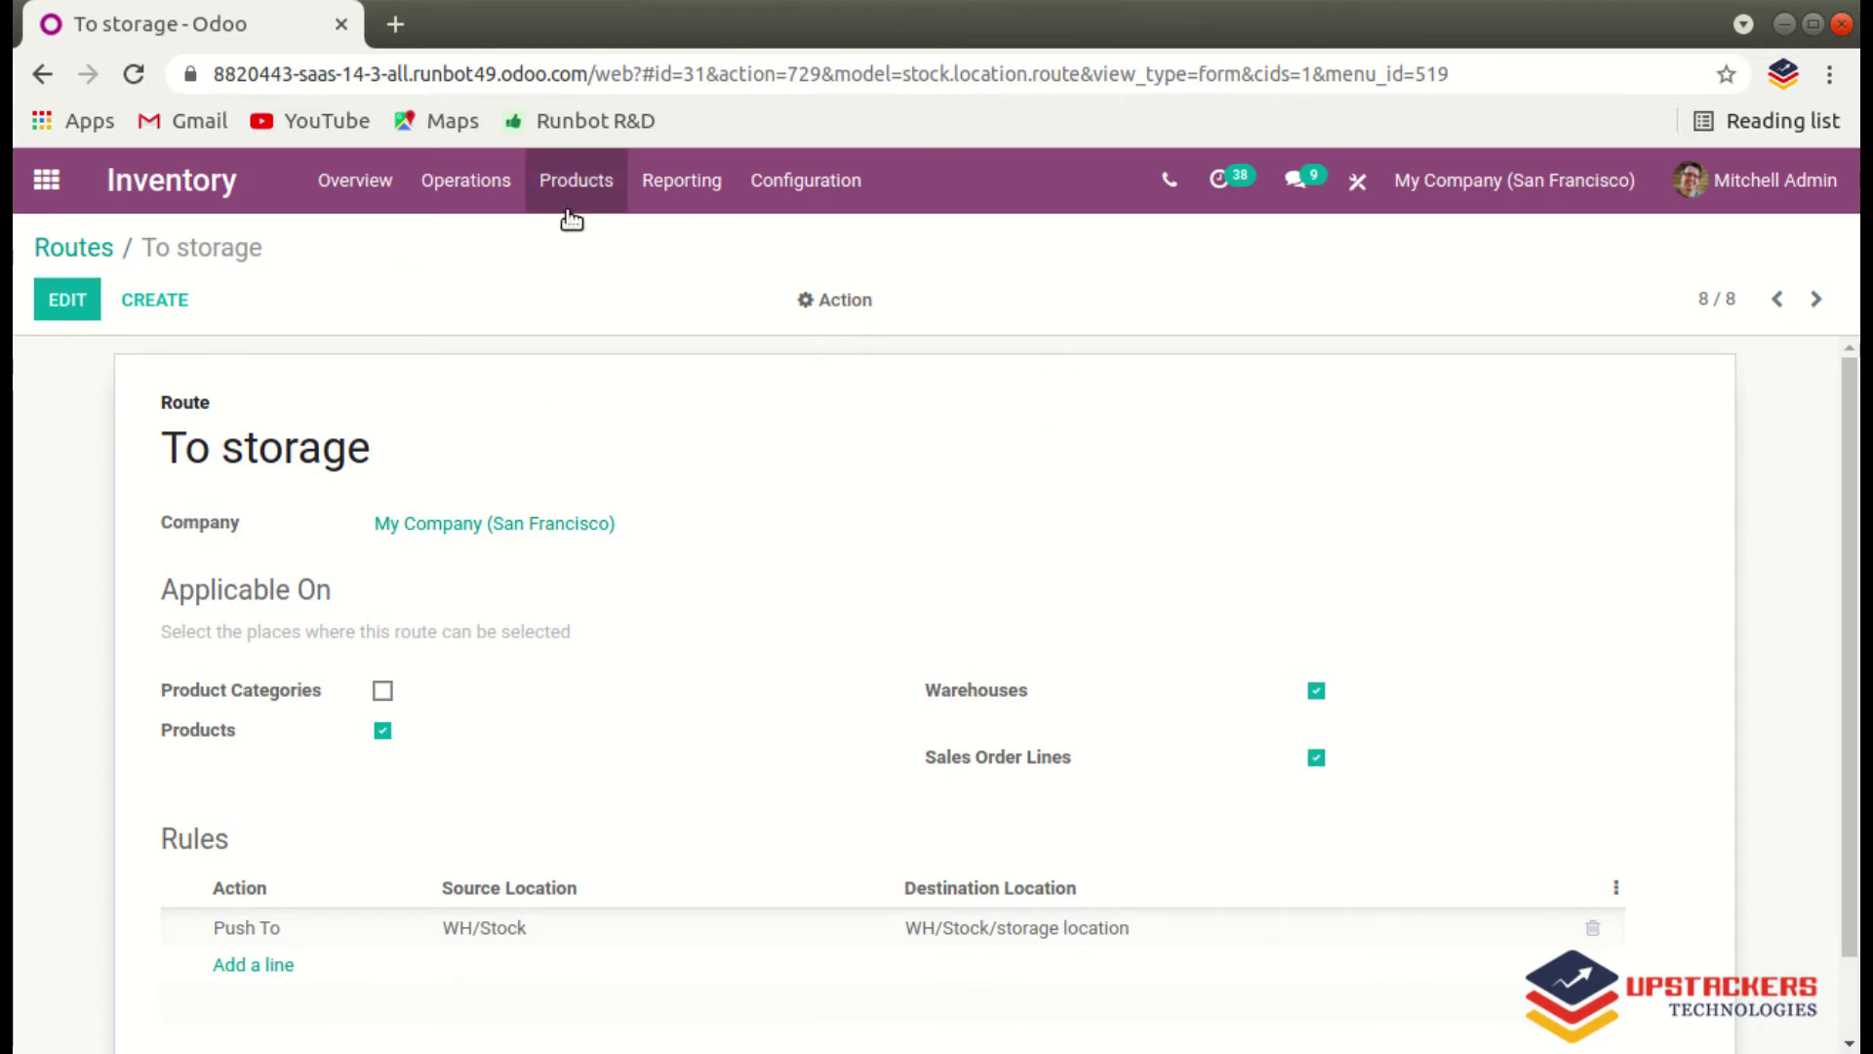
Create a new product named "bottle" in the product catalogue.
left_click(577, 181)
left_click(578, 240)
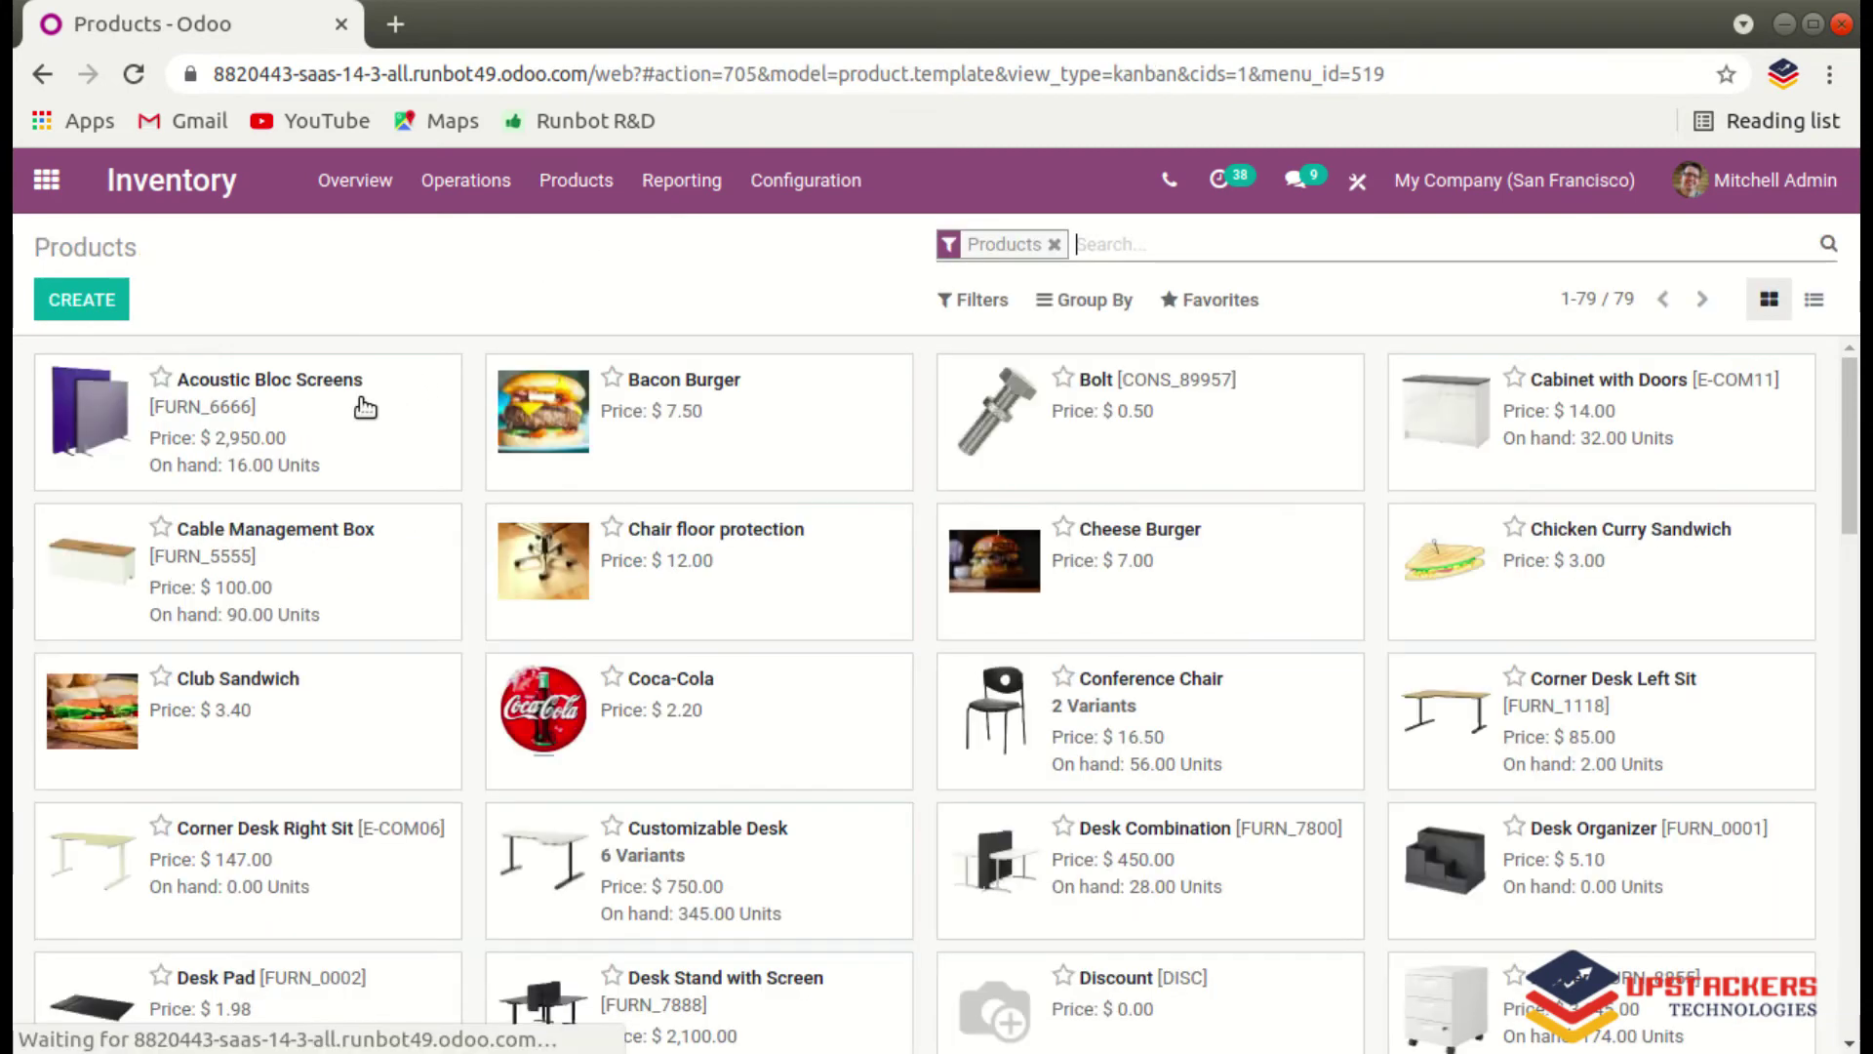
left_click(84, 303)
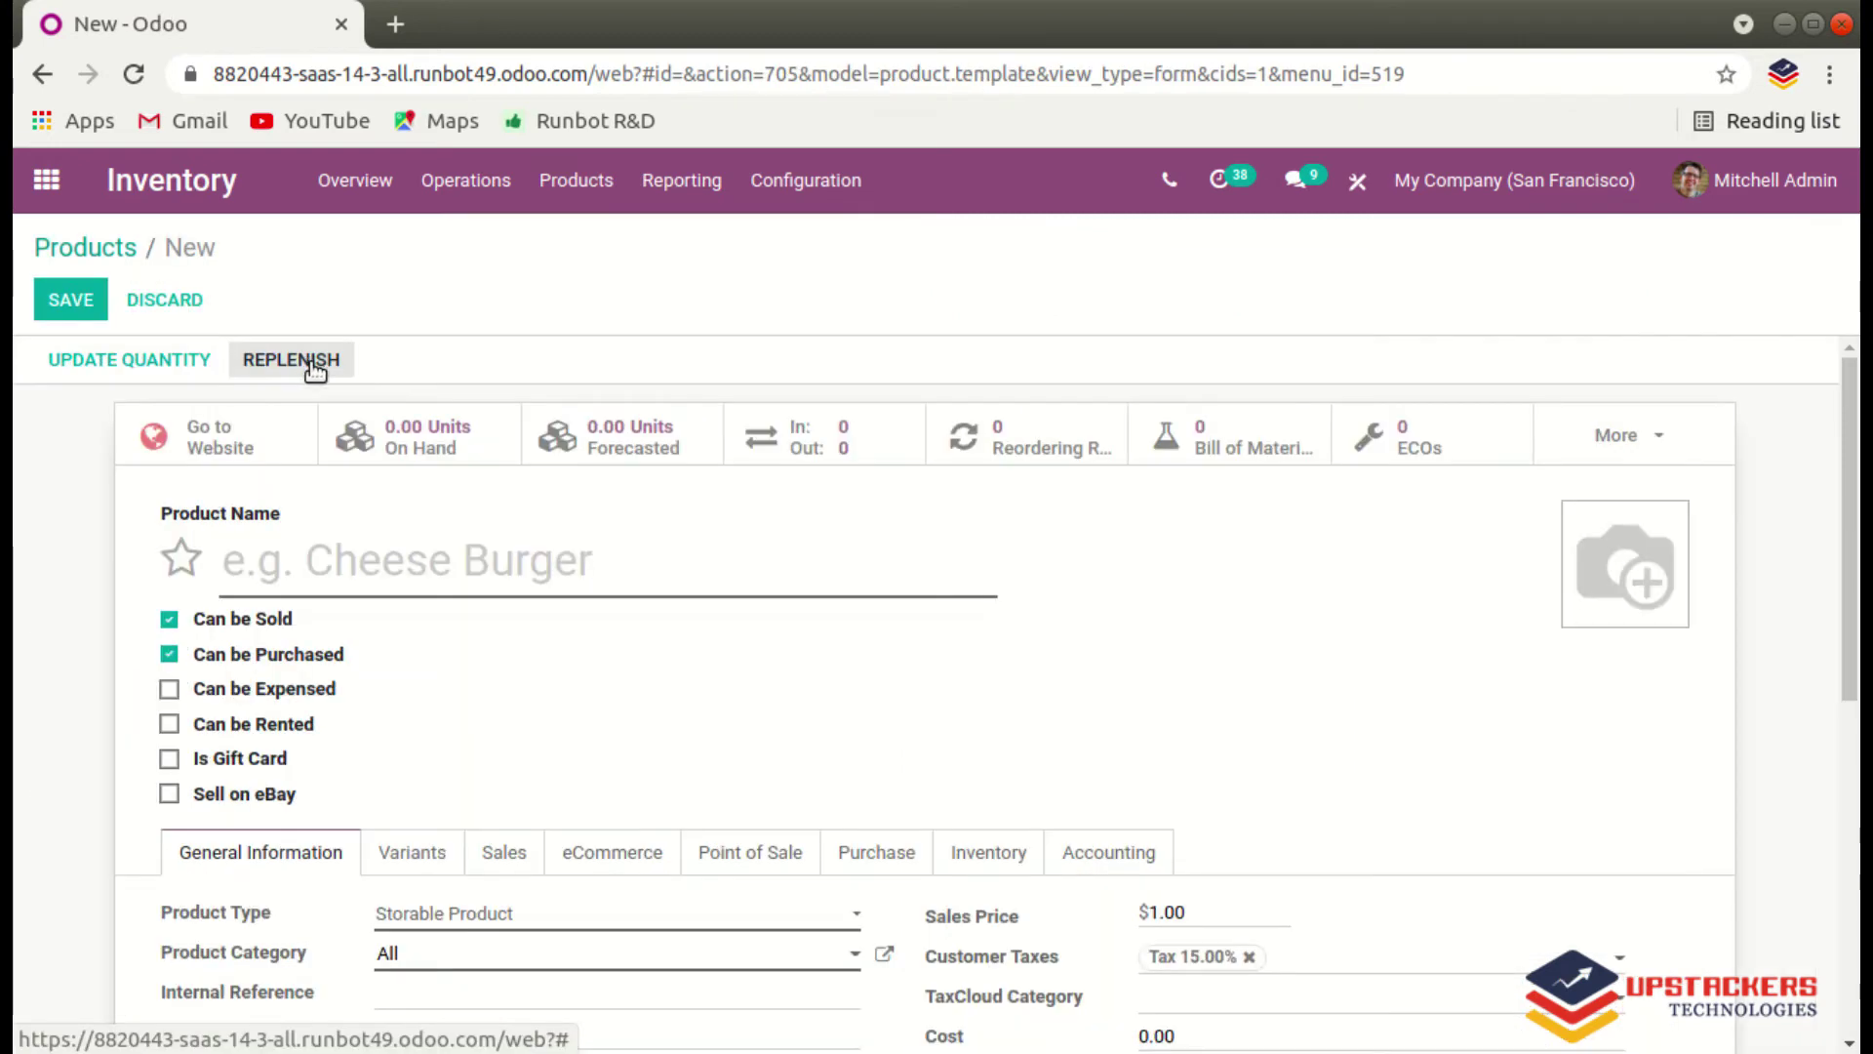
type("bottle")
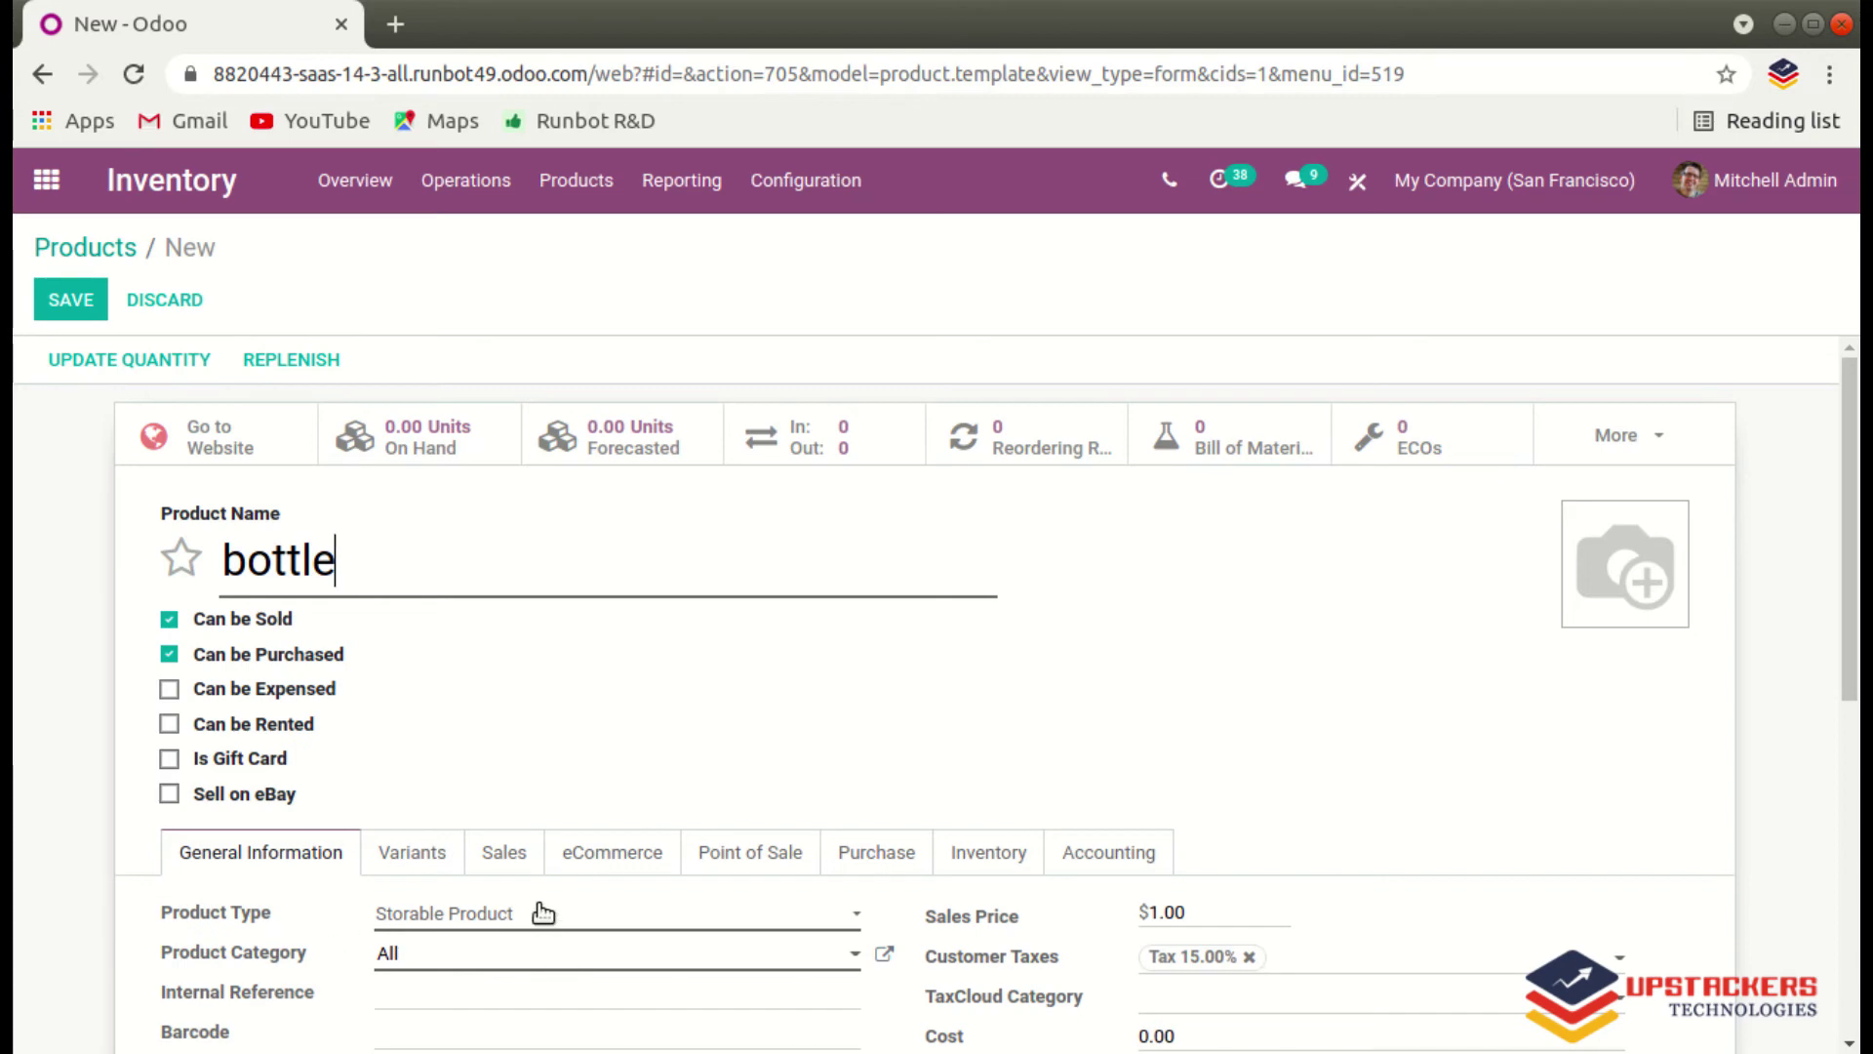
Enable the To storage route for the product alongside Buy and save the product.
scroll(543, 913, "down", 2)
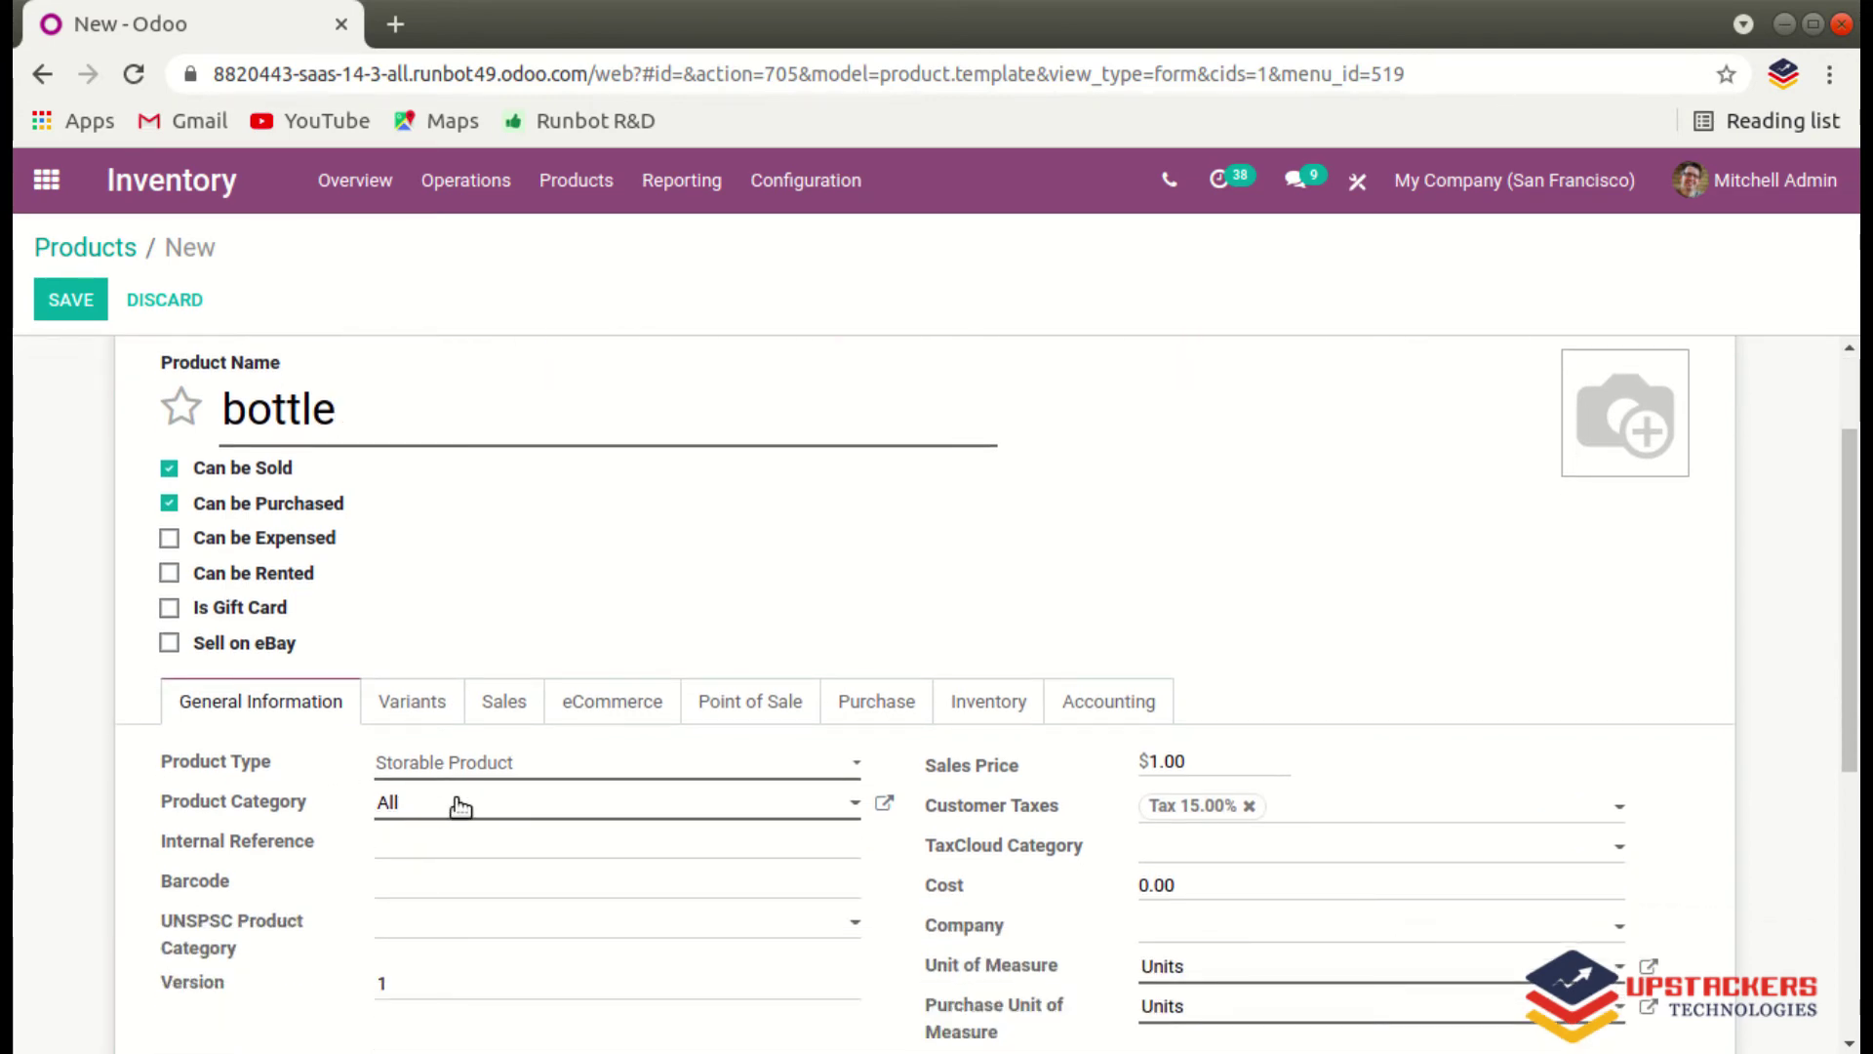
left_click(978, 704)
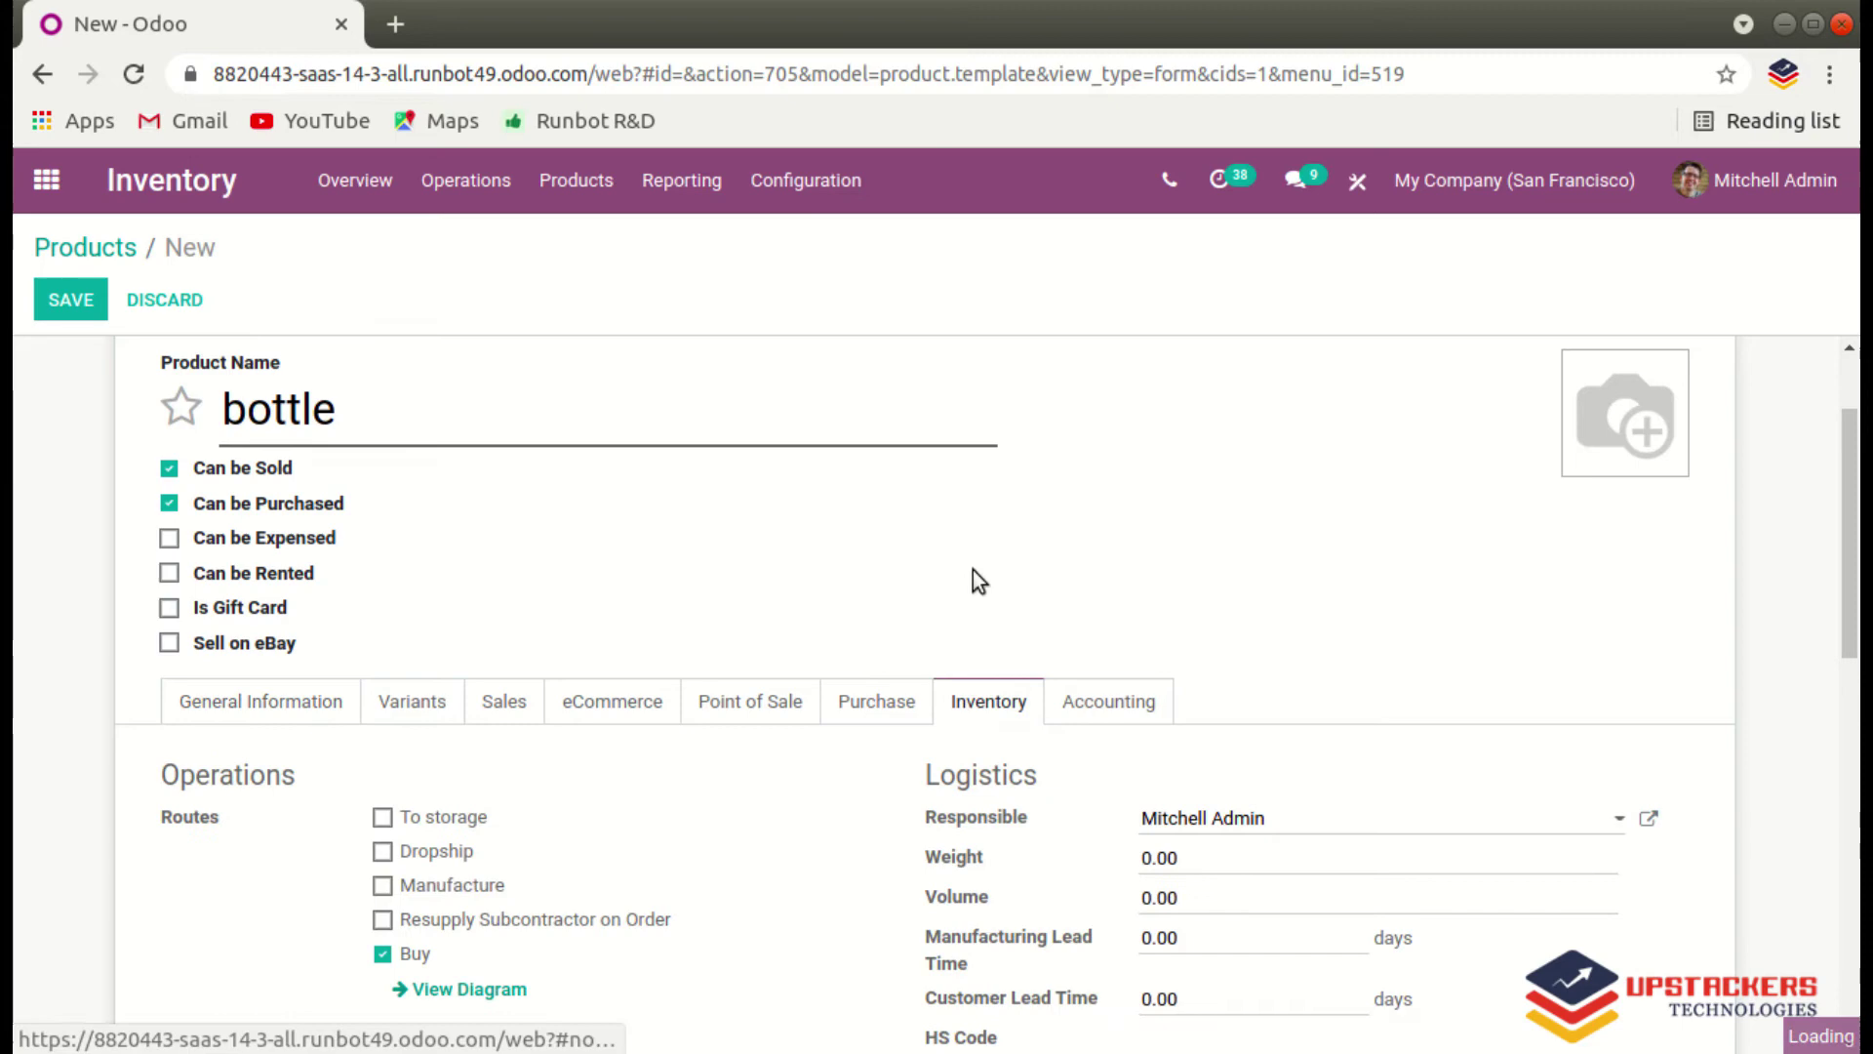
scroll(741, 663, "down", 3)
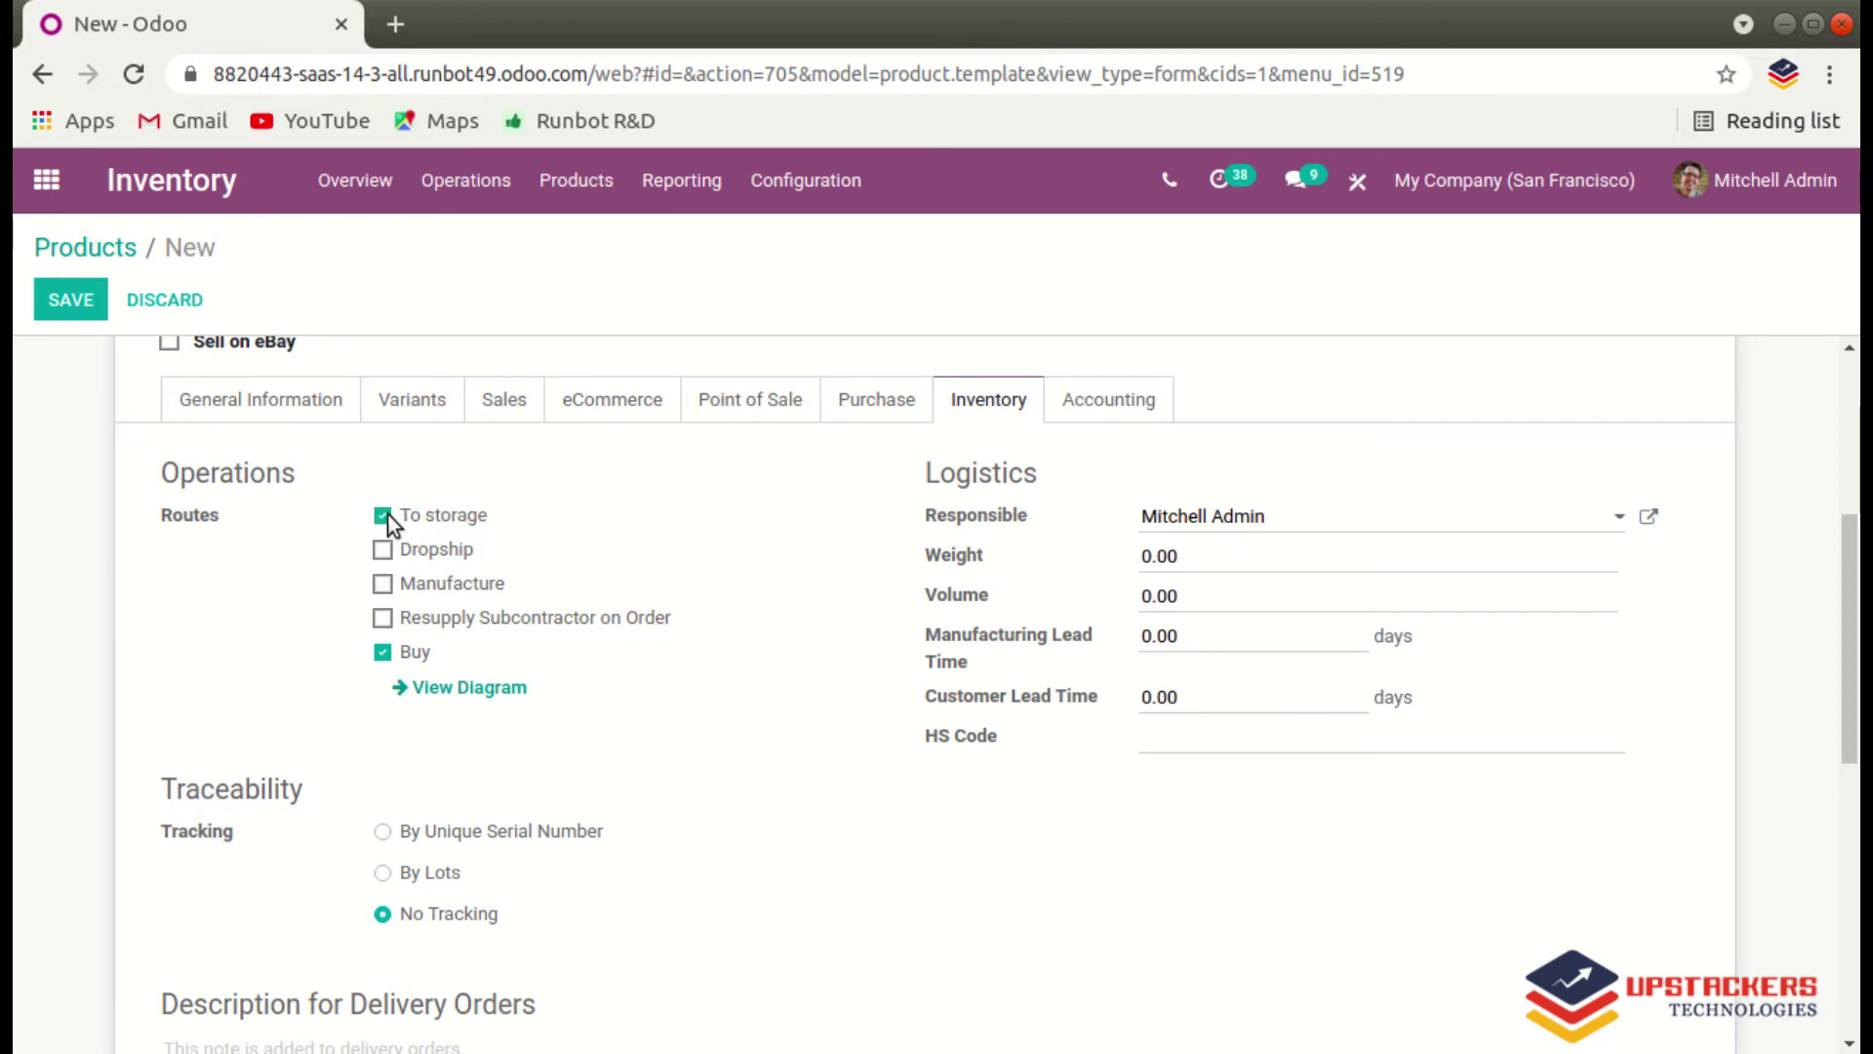
scroll(579, 554, "up", 2)
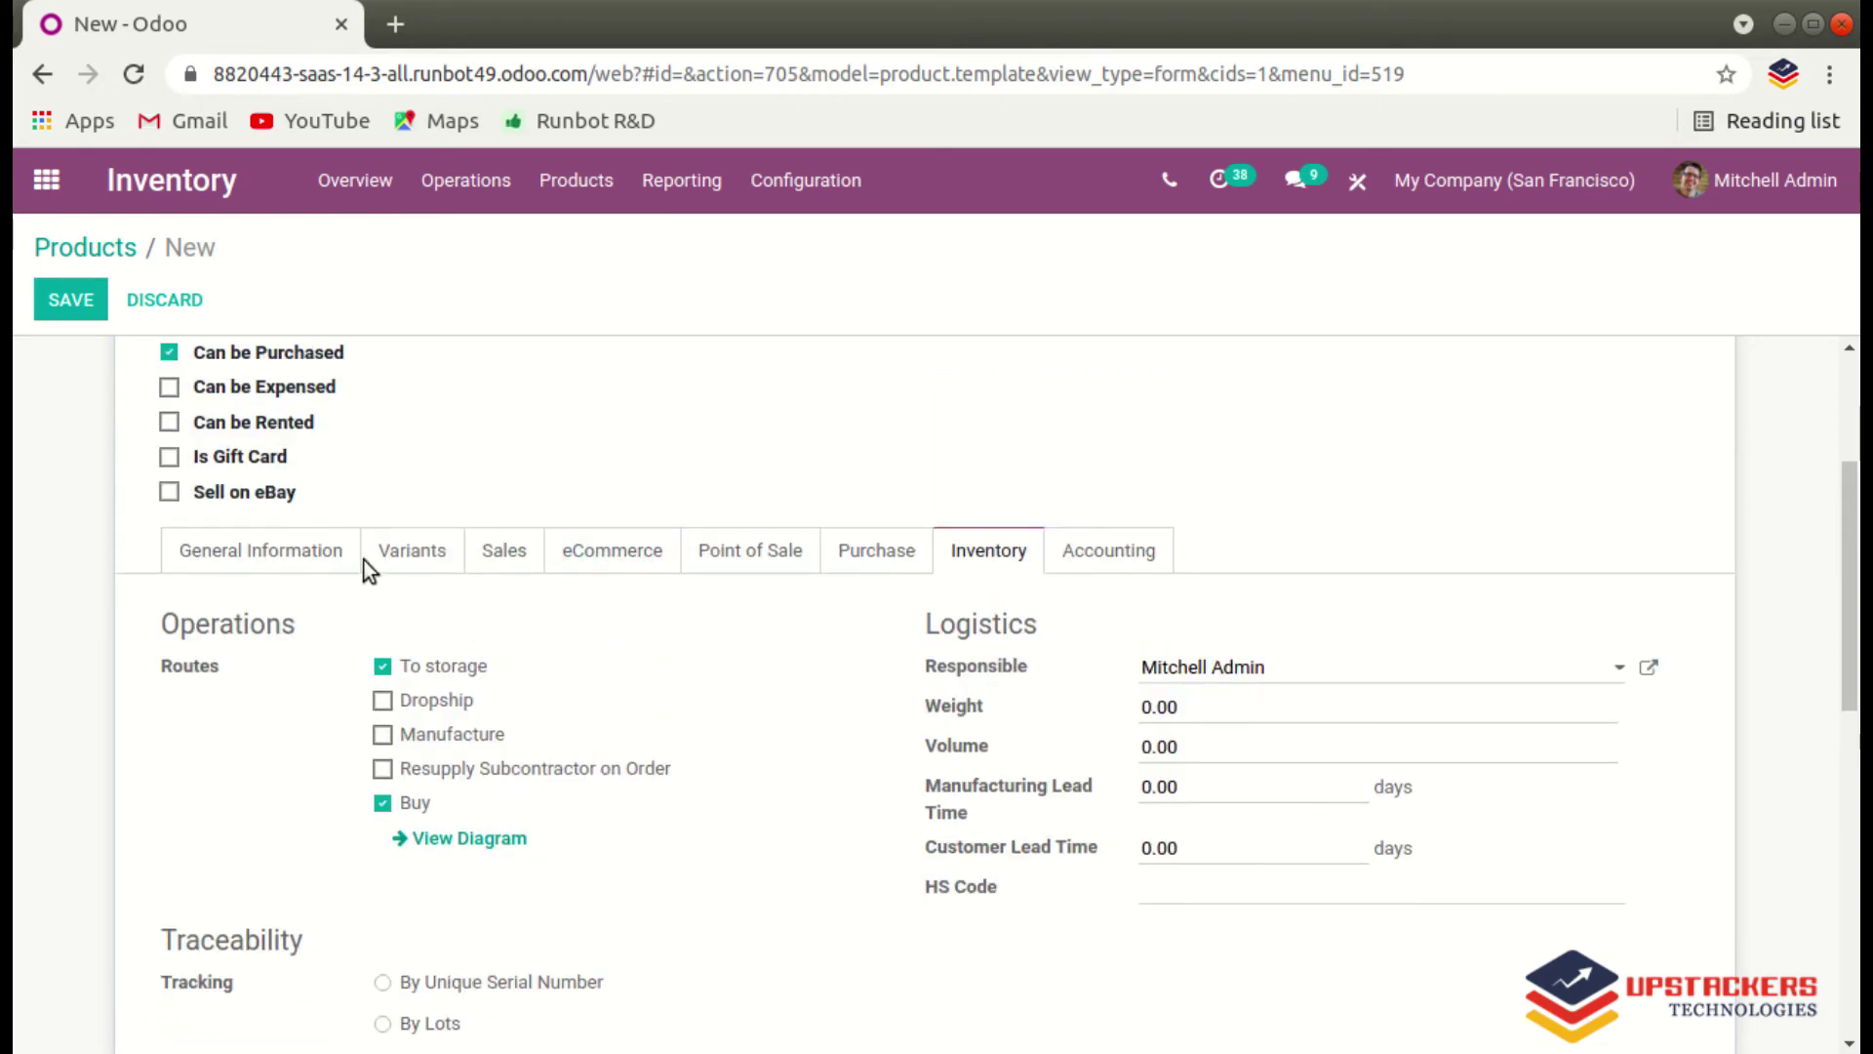
scroll(365, 560, "up", 2)
left_click(59, 306)
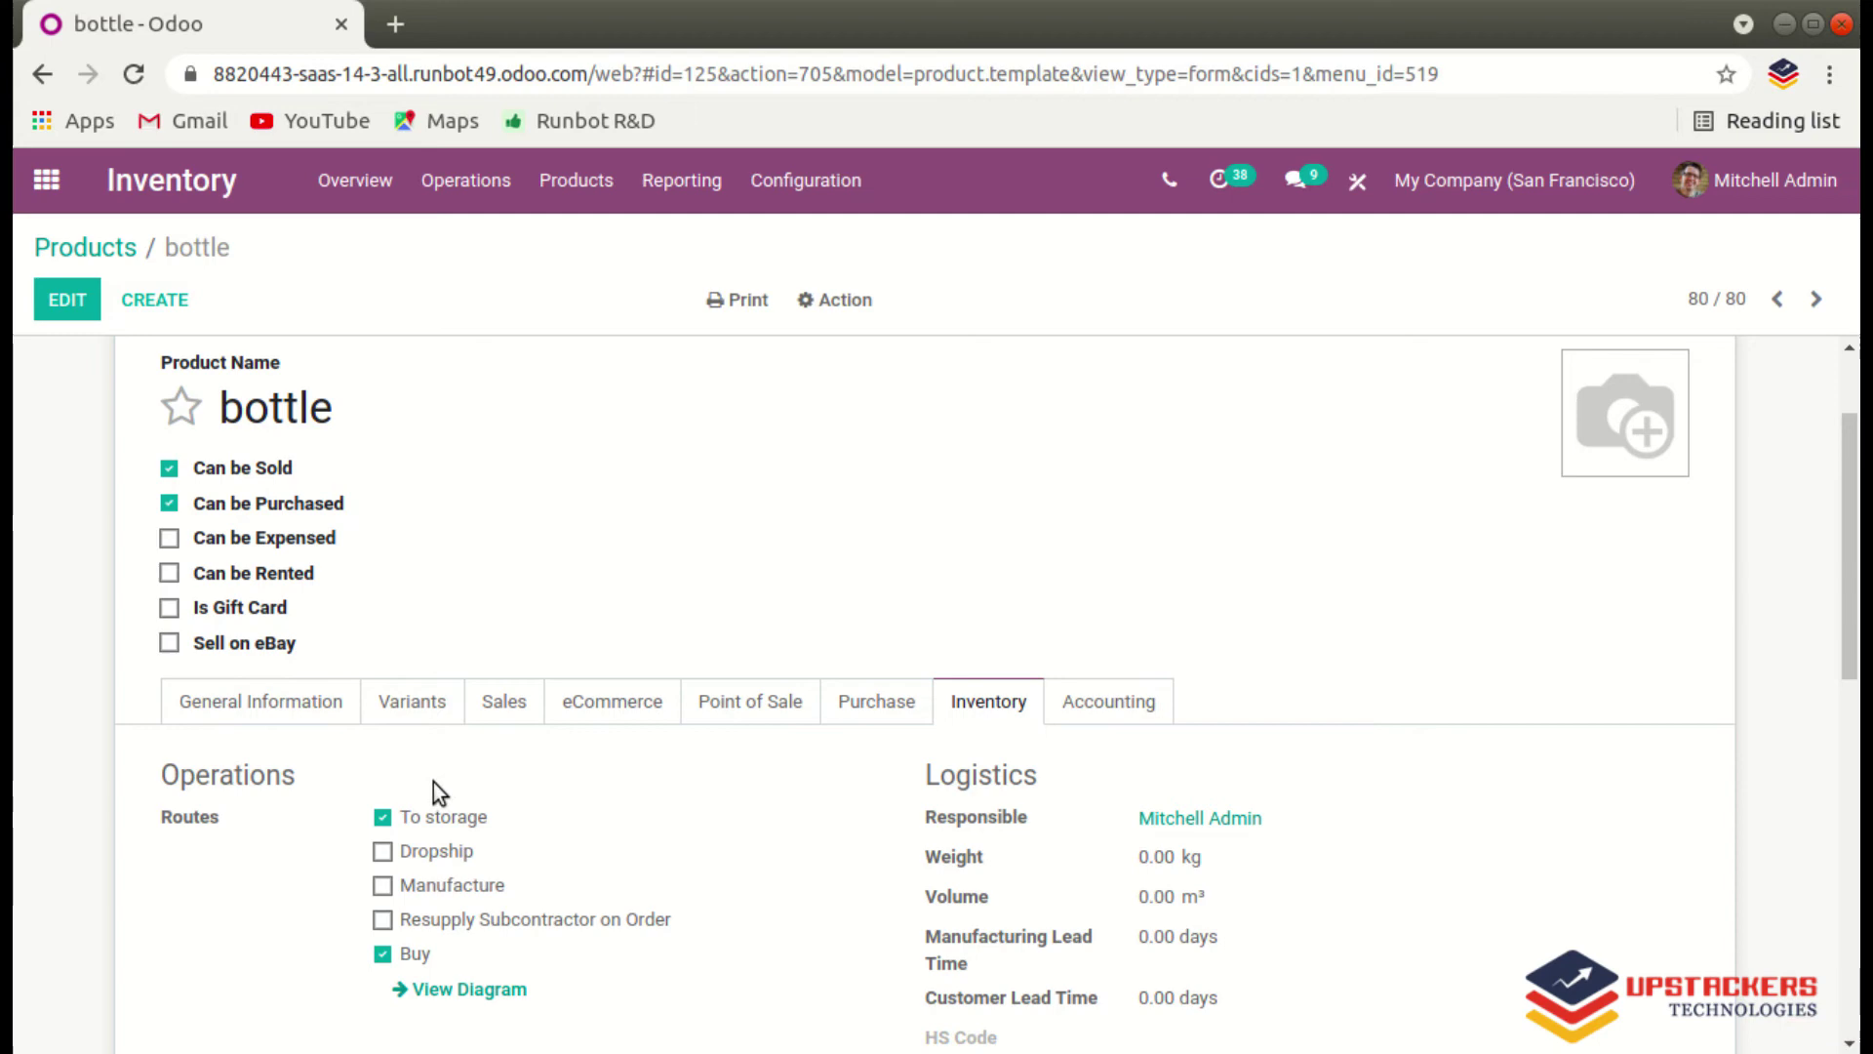
Switch to the Purchase app and create a request for quotation with Azure Interior as the vendor.
left_click(47, 179)
scroll(1239, 683, "down", 2)
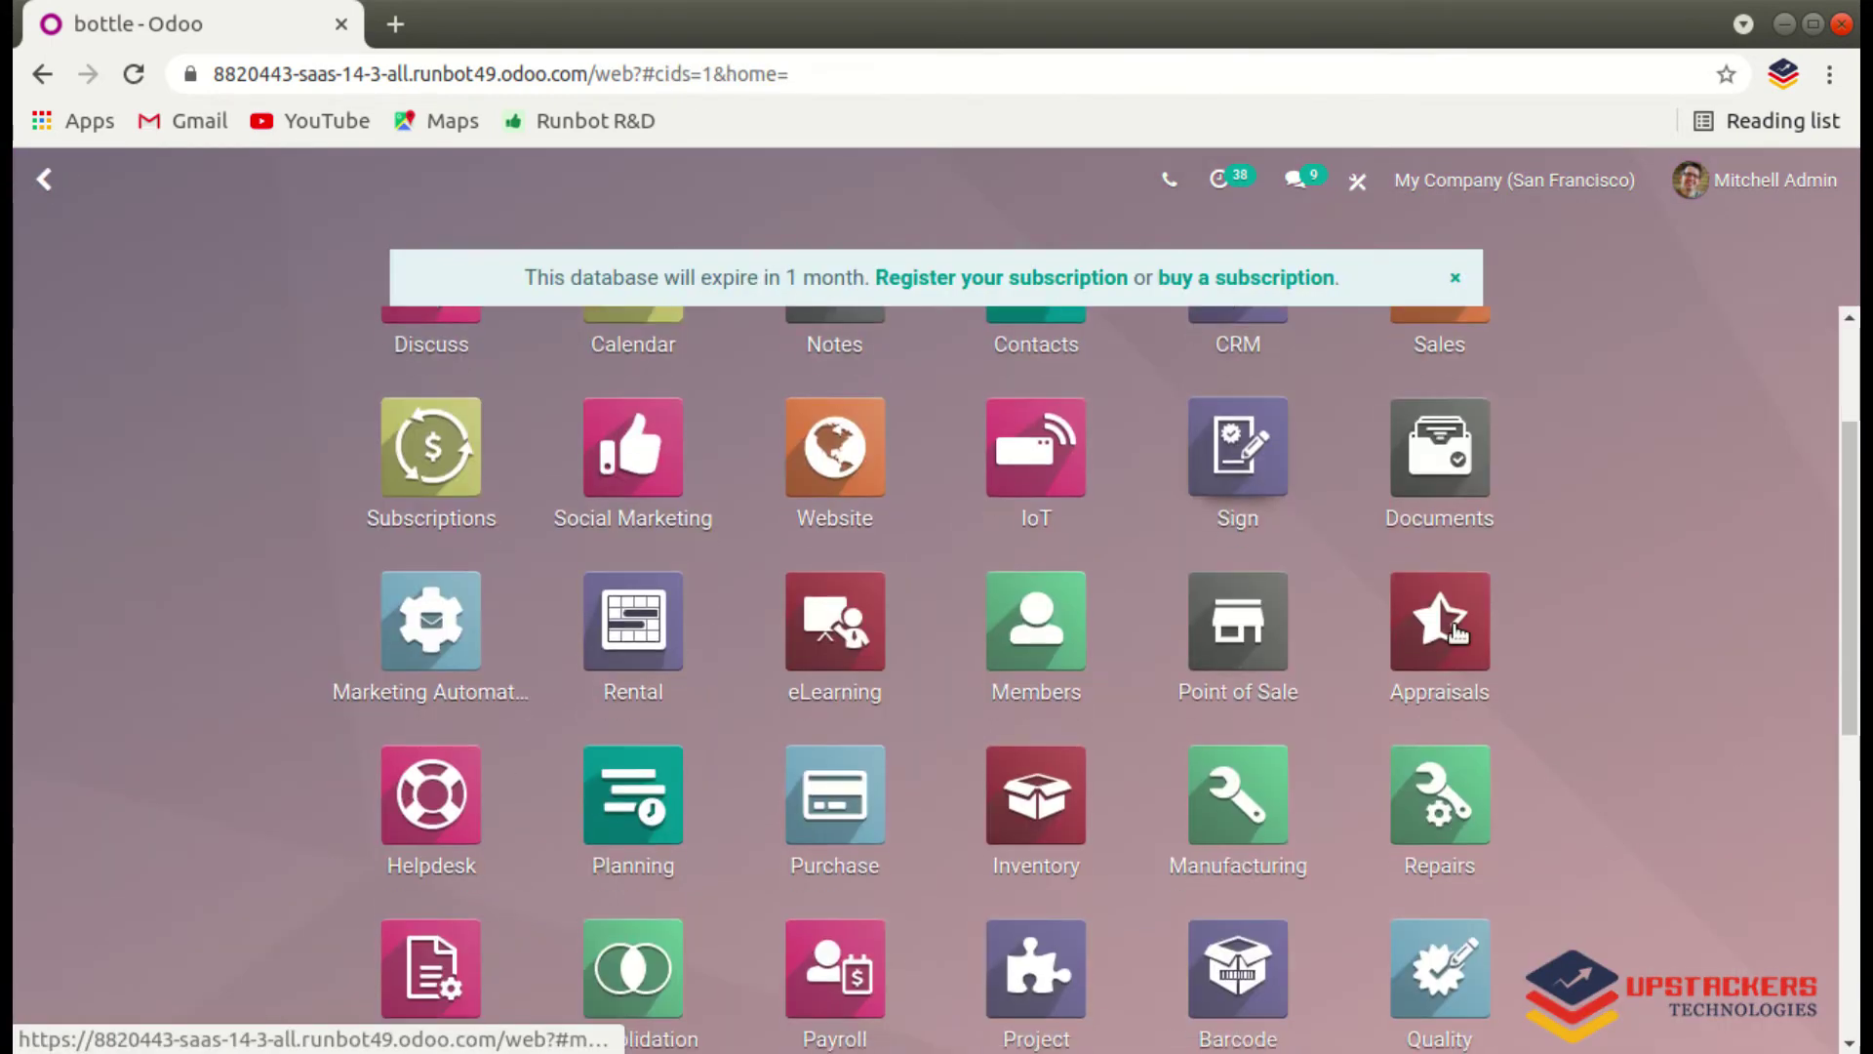
scroll(888, 596, "up", 2)
scroll(883, 644, "down", 2)
left_click(849, 790)
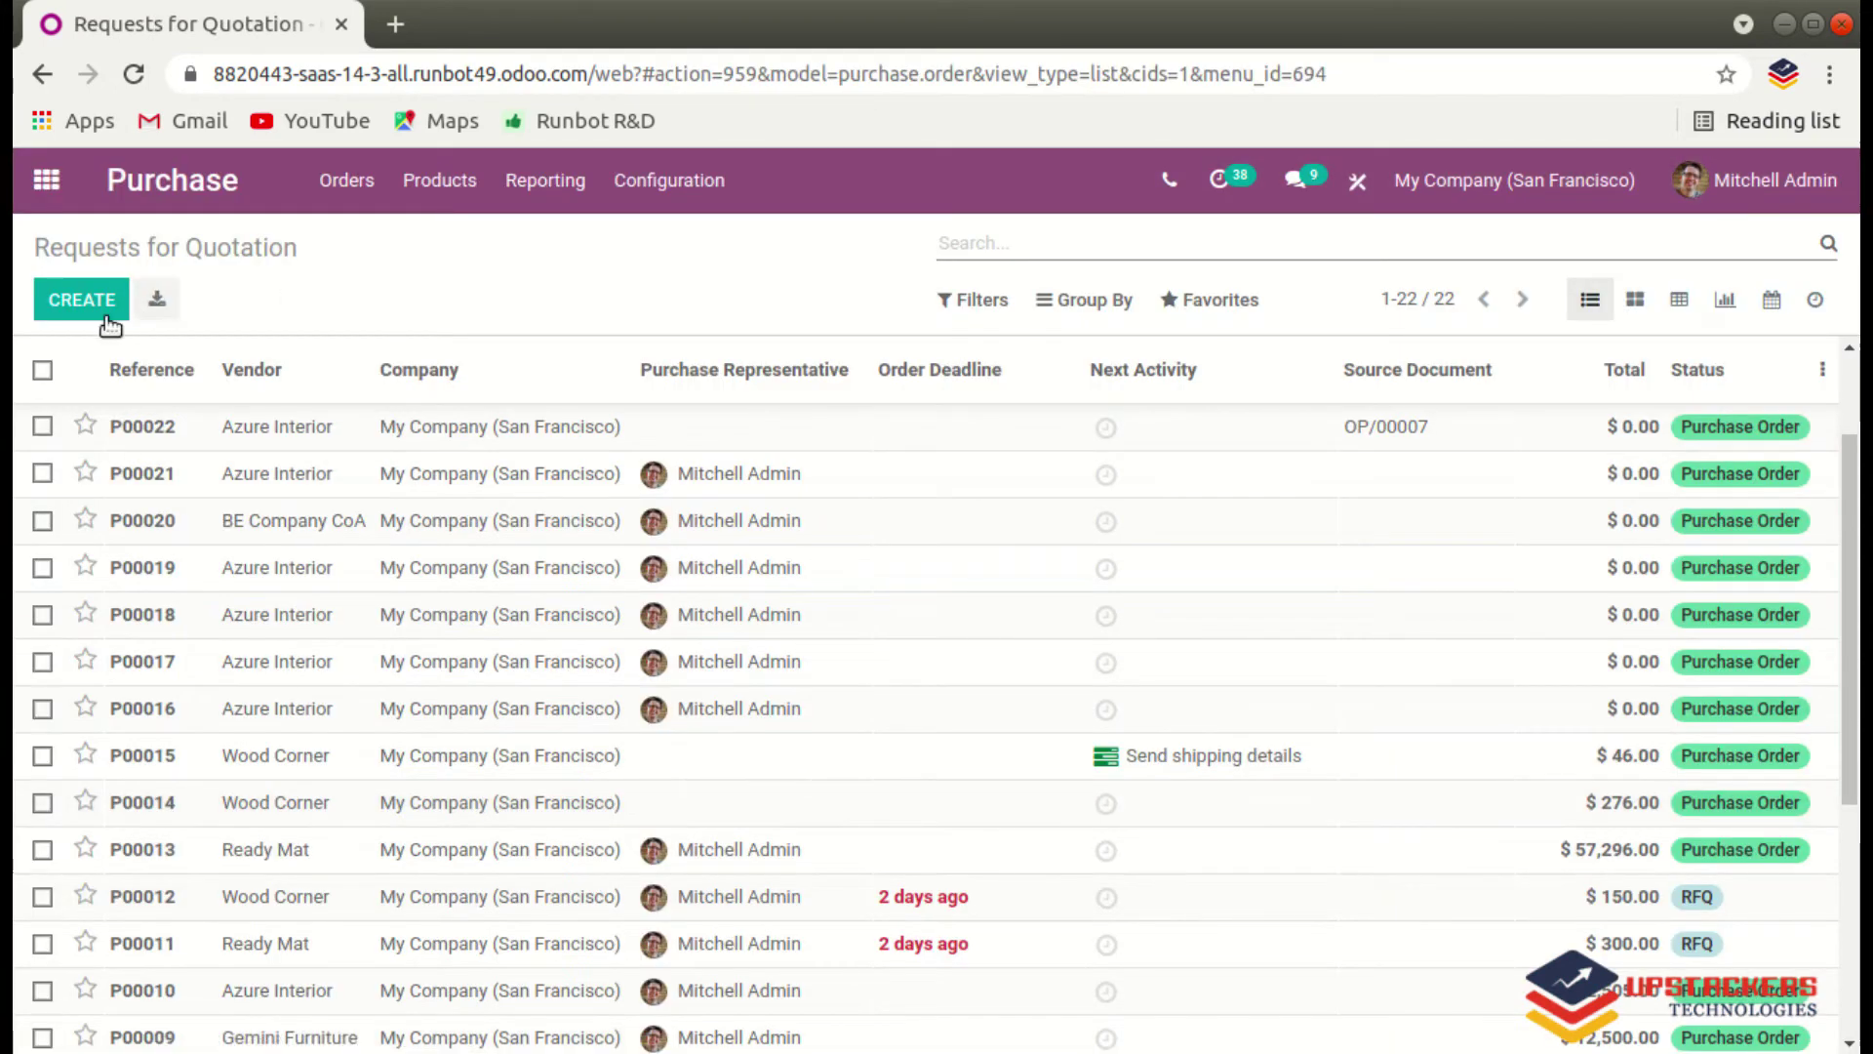
left_click(73, 298)
left_click(435, 566)
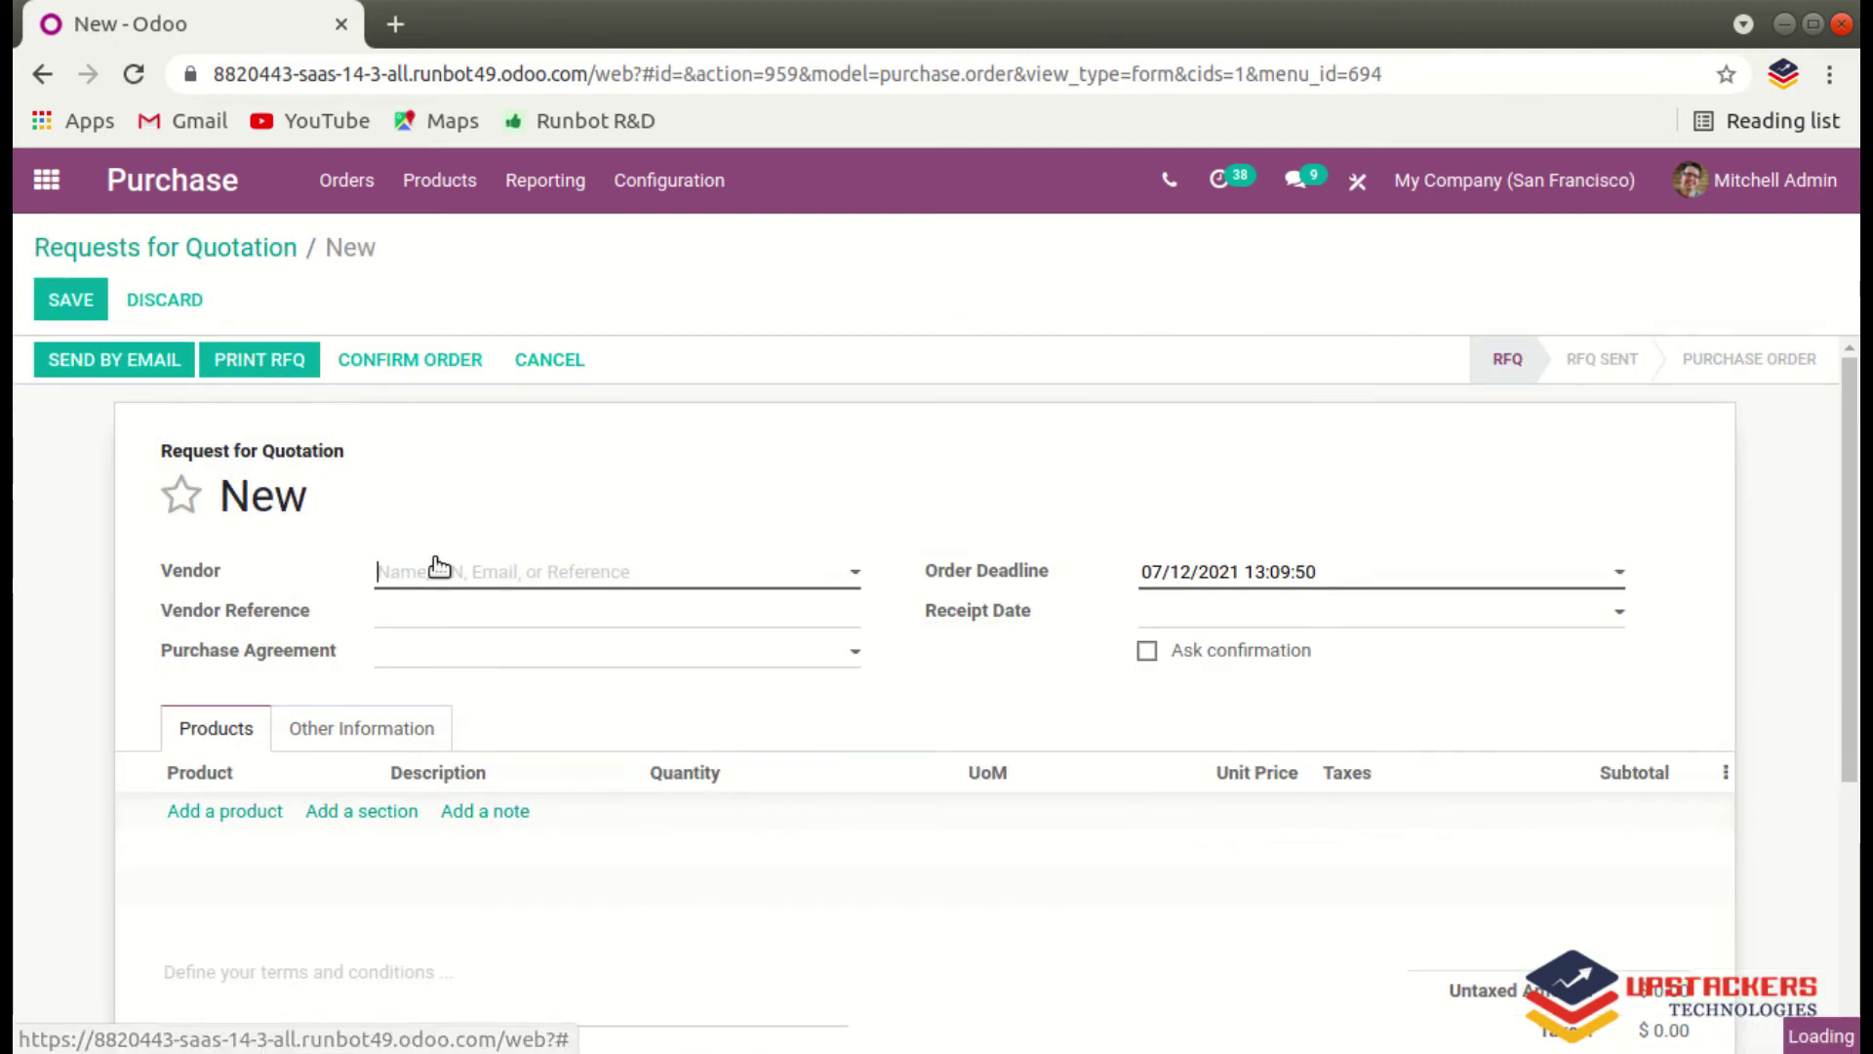
left_click(434, 639)
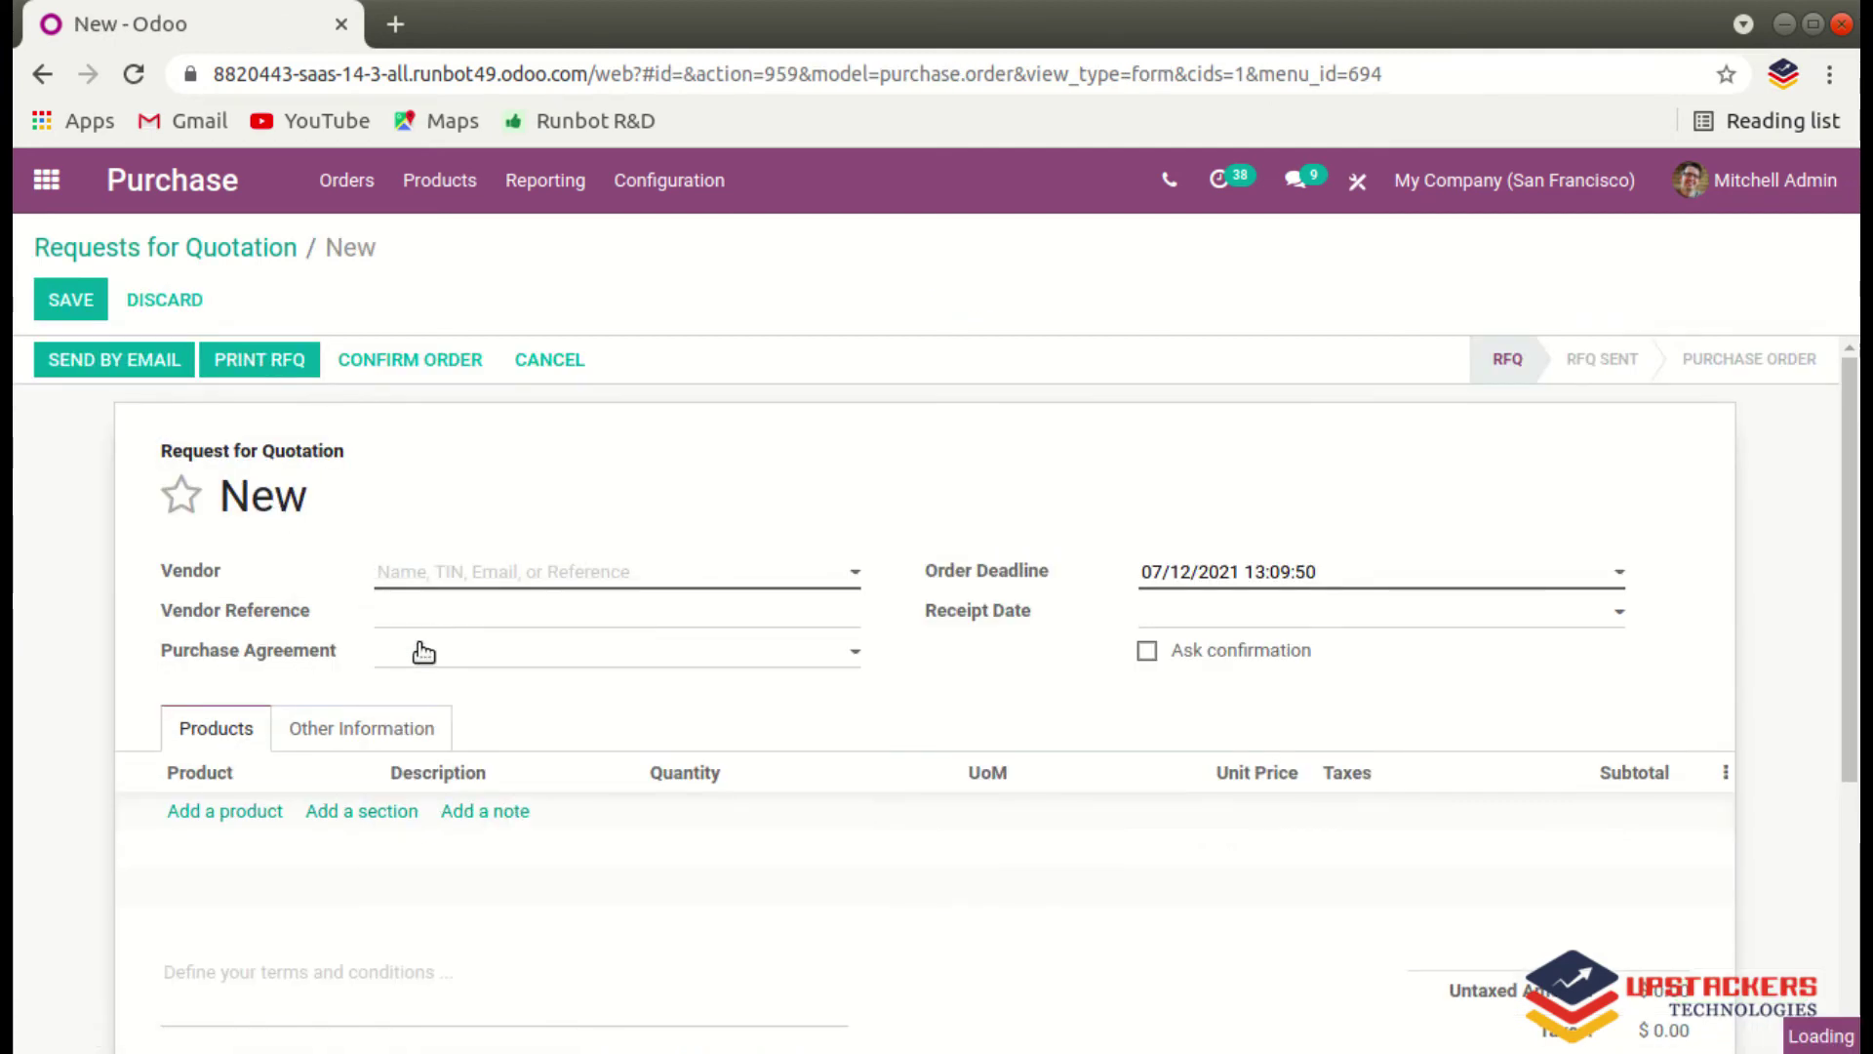
Add the bottle product to the request with a quantity of 10 and save it.
left_click(247, 817)
type("bottle")
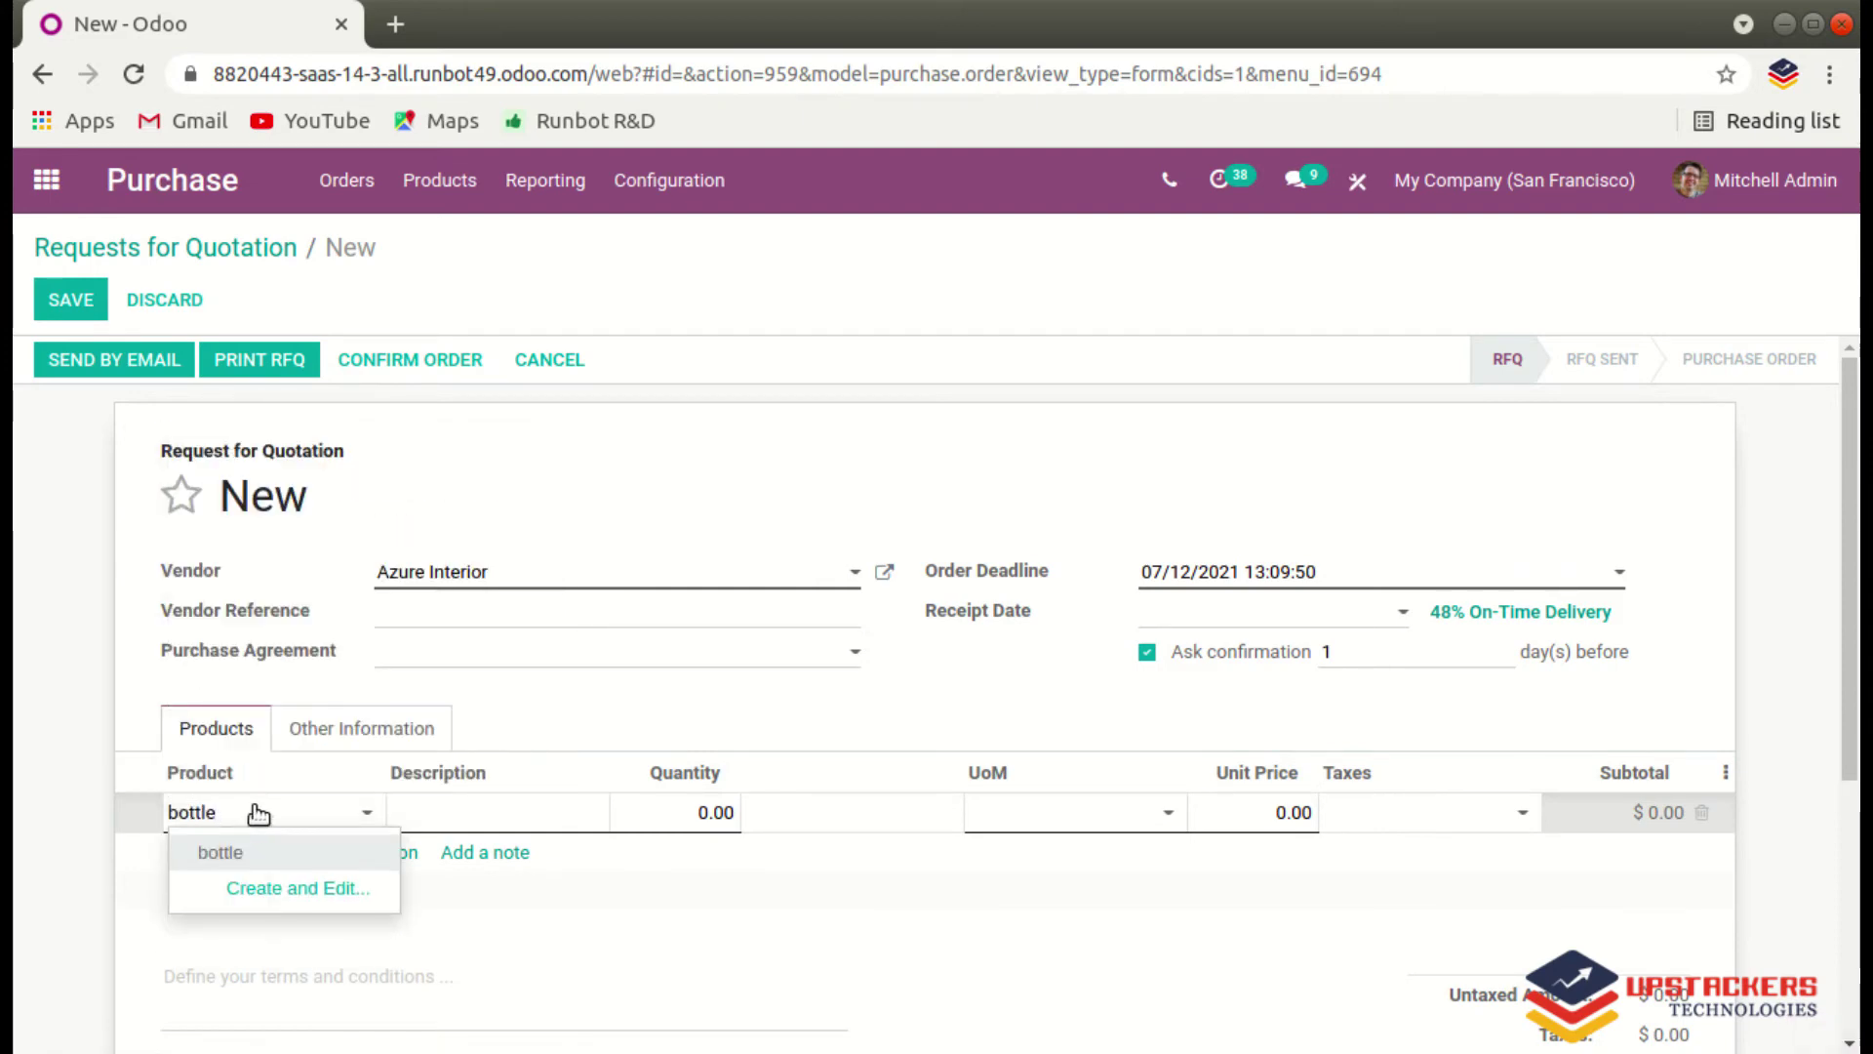
left_click(232, 852)
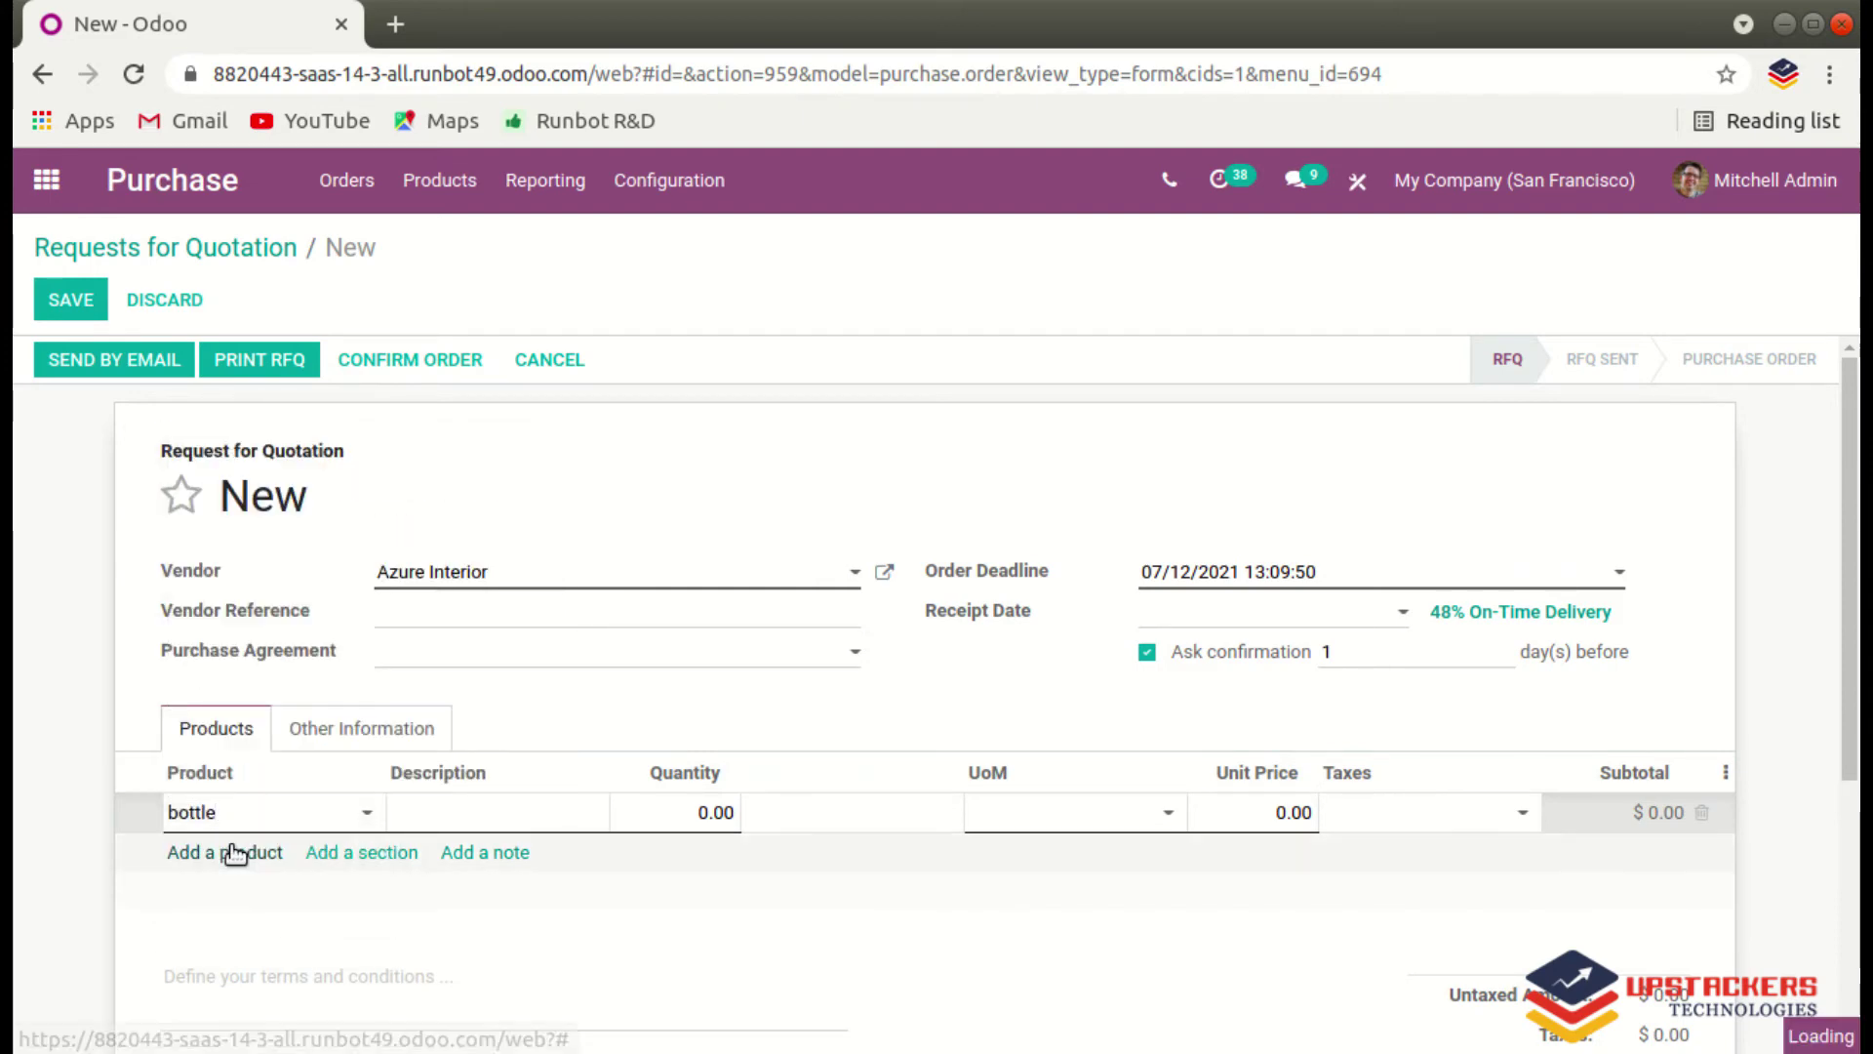
scroll(792, 798, "down", 2)
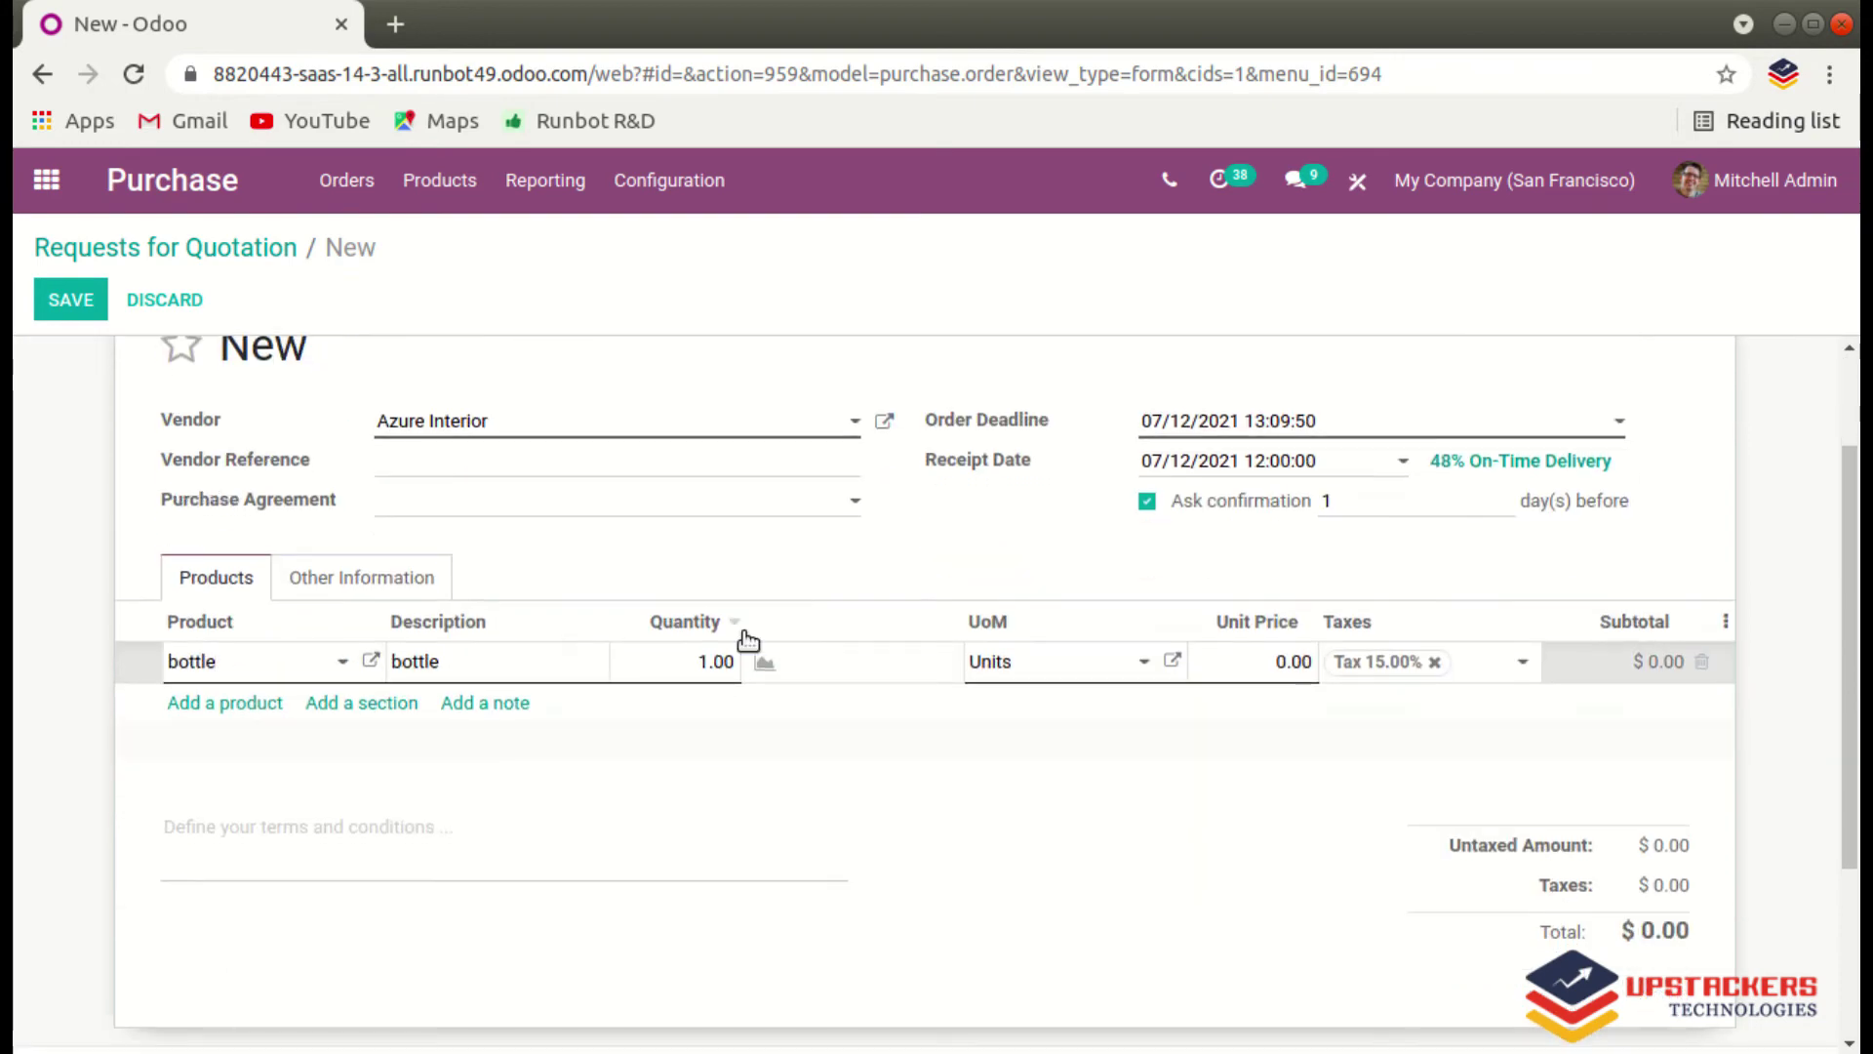
left_click(724, 660)
type("10")
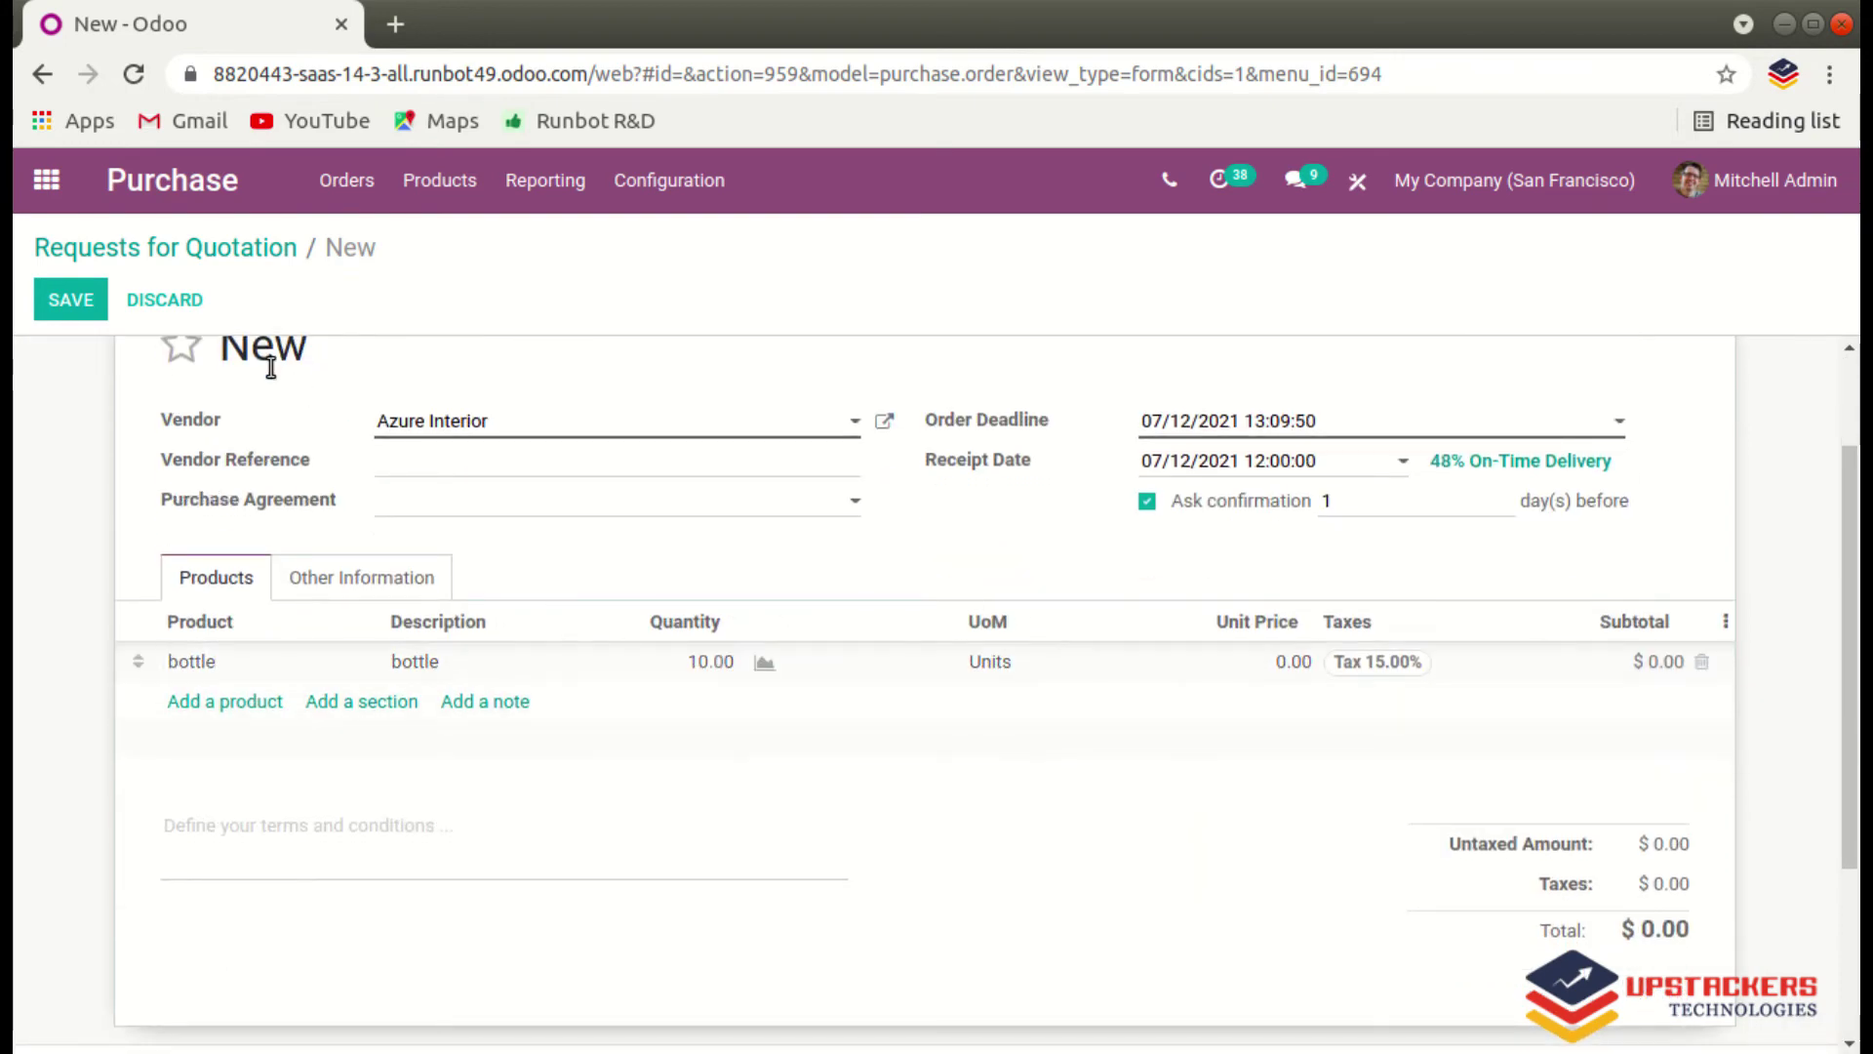
left_click(76, 300)
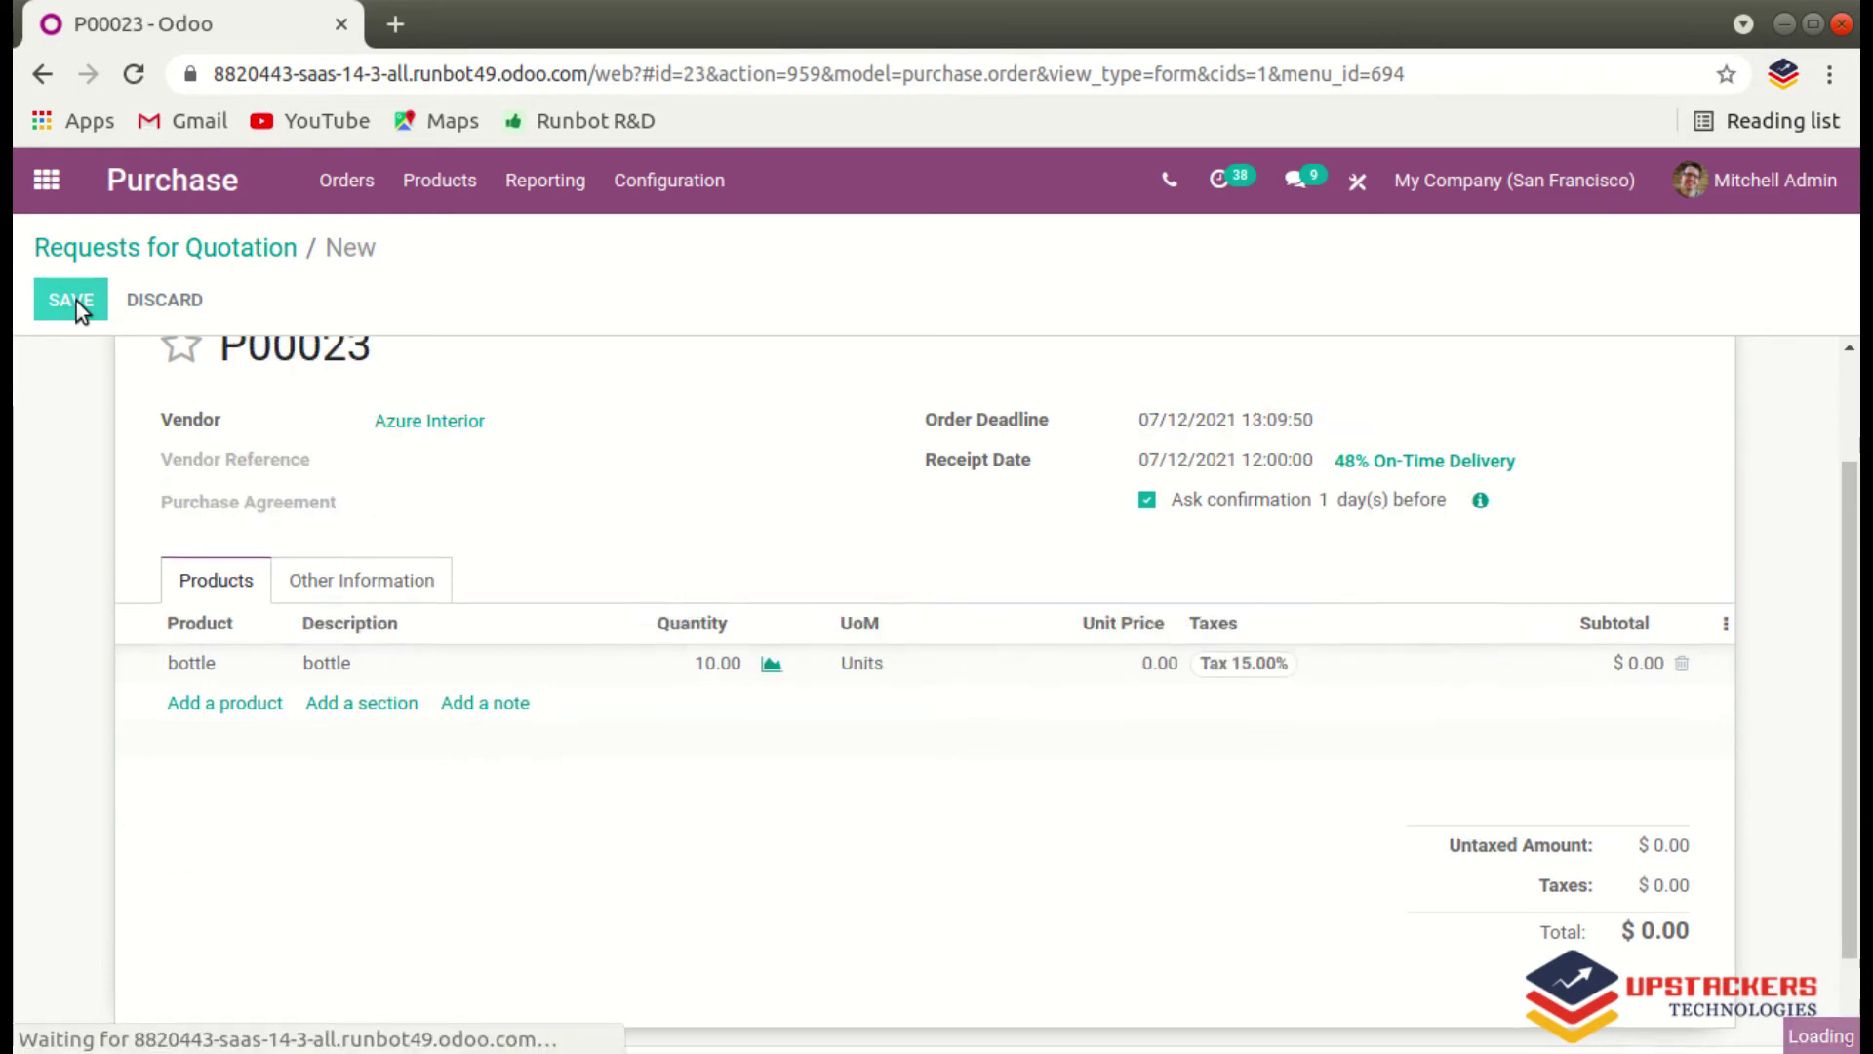
Confirm the purchase order, receive its products, and validate the receipt into WH/Stock with all quantities processed.
left_click(414, 368)
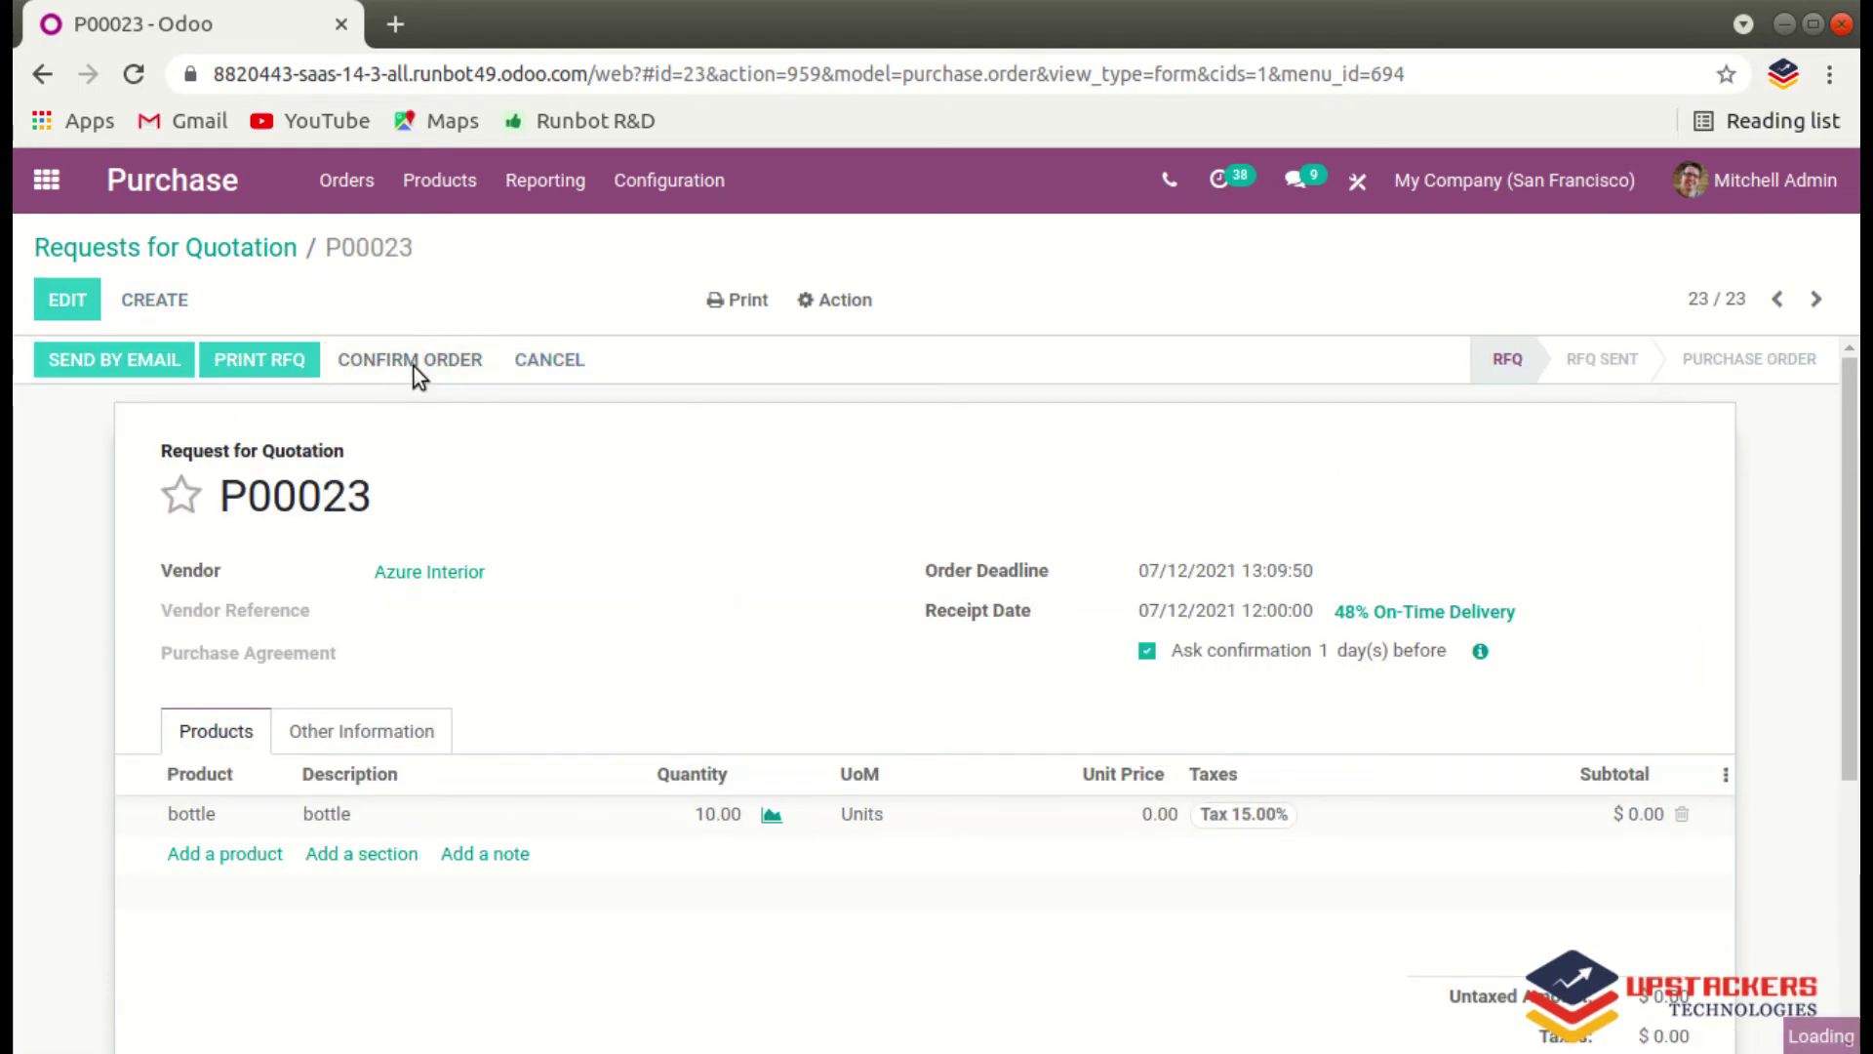
left_click(124, 363)
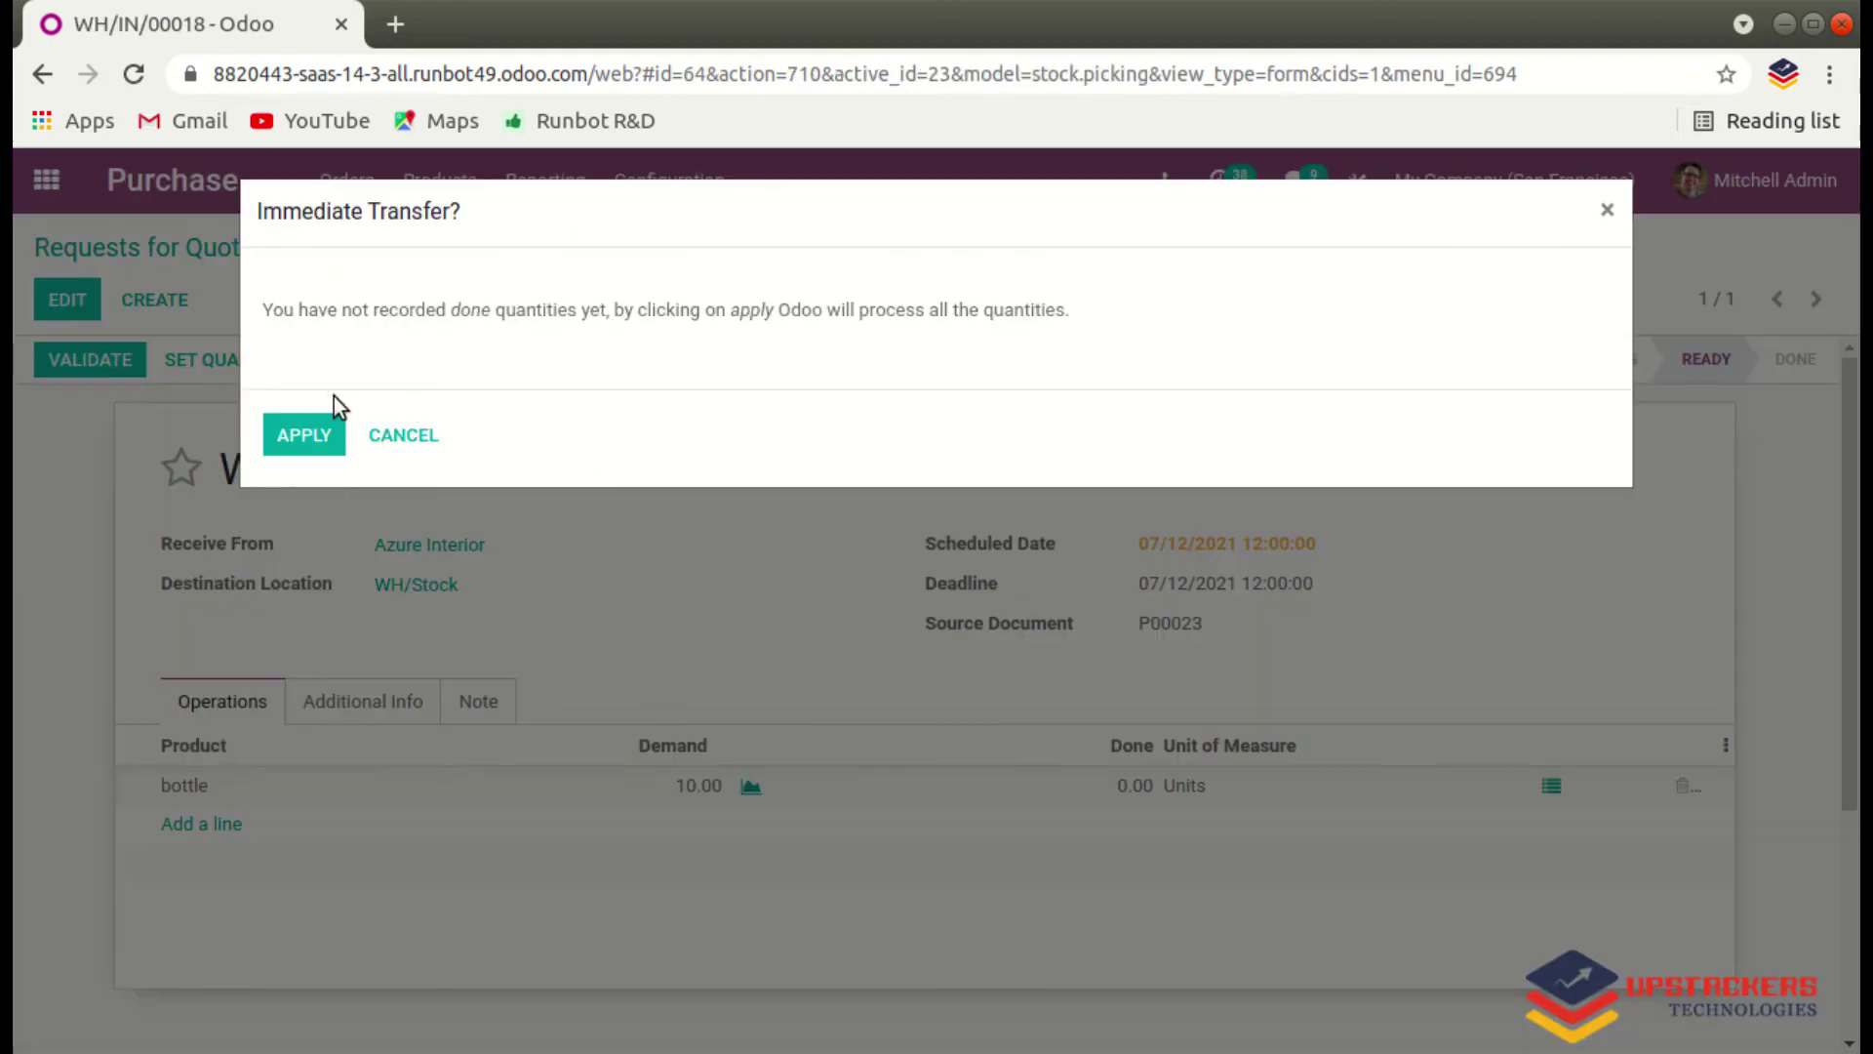
left_click(293, 441)
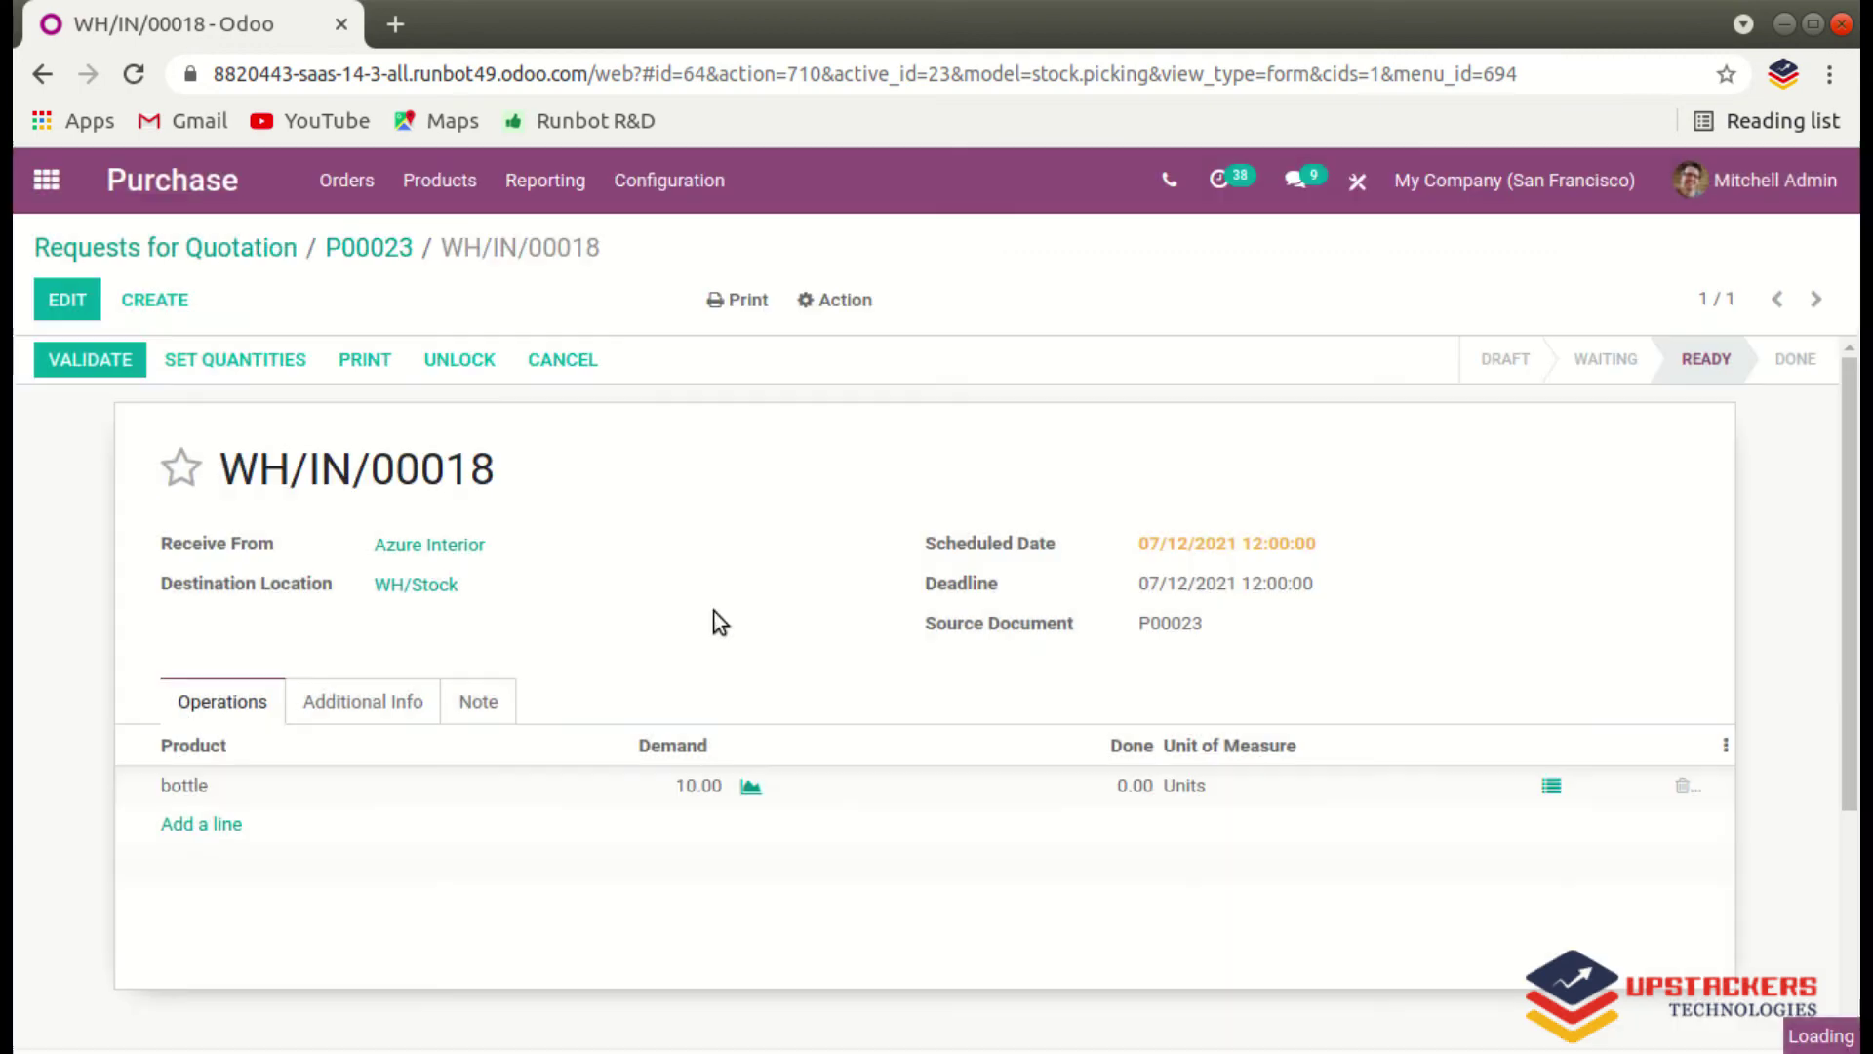
scroll(556, 572, "down", 2)
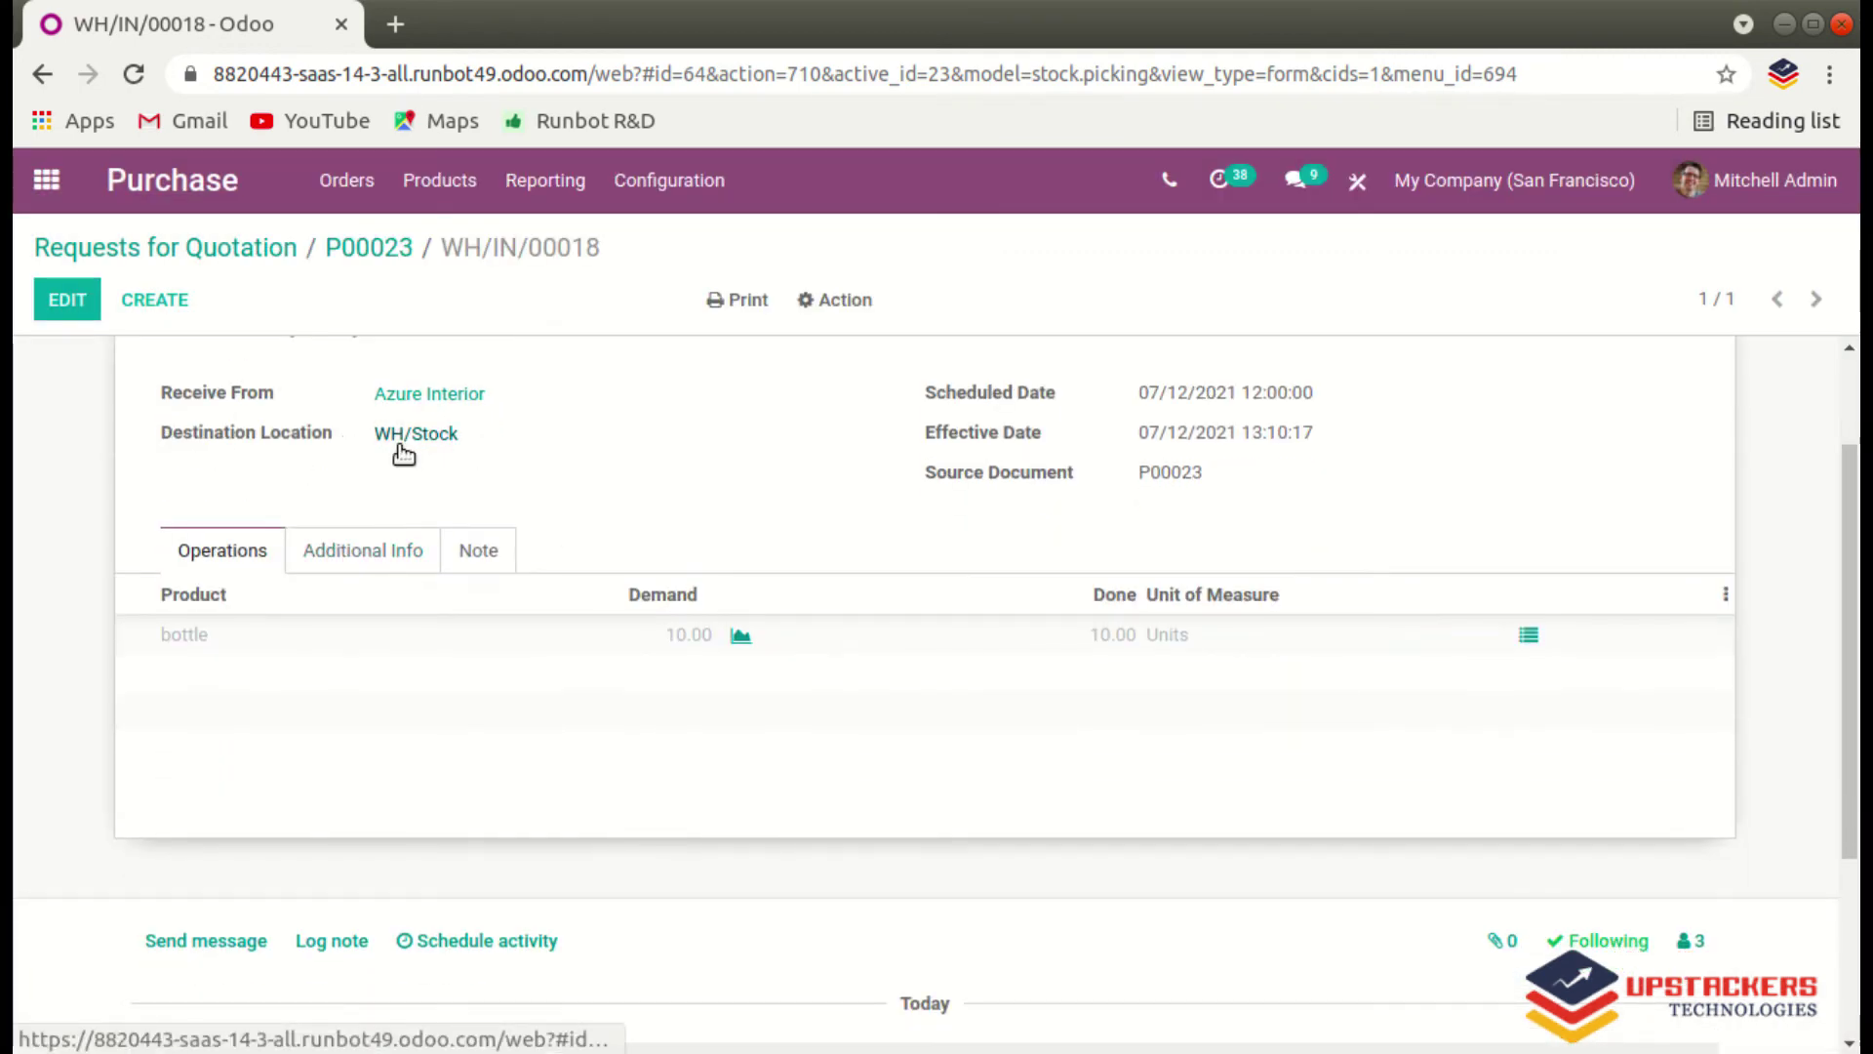
scroll(680, 466, "up", 2)
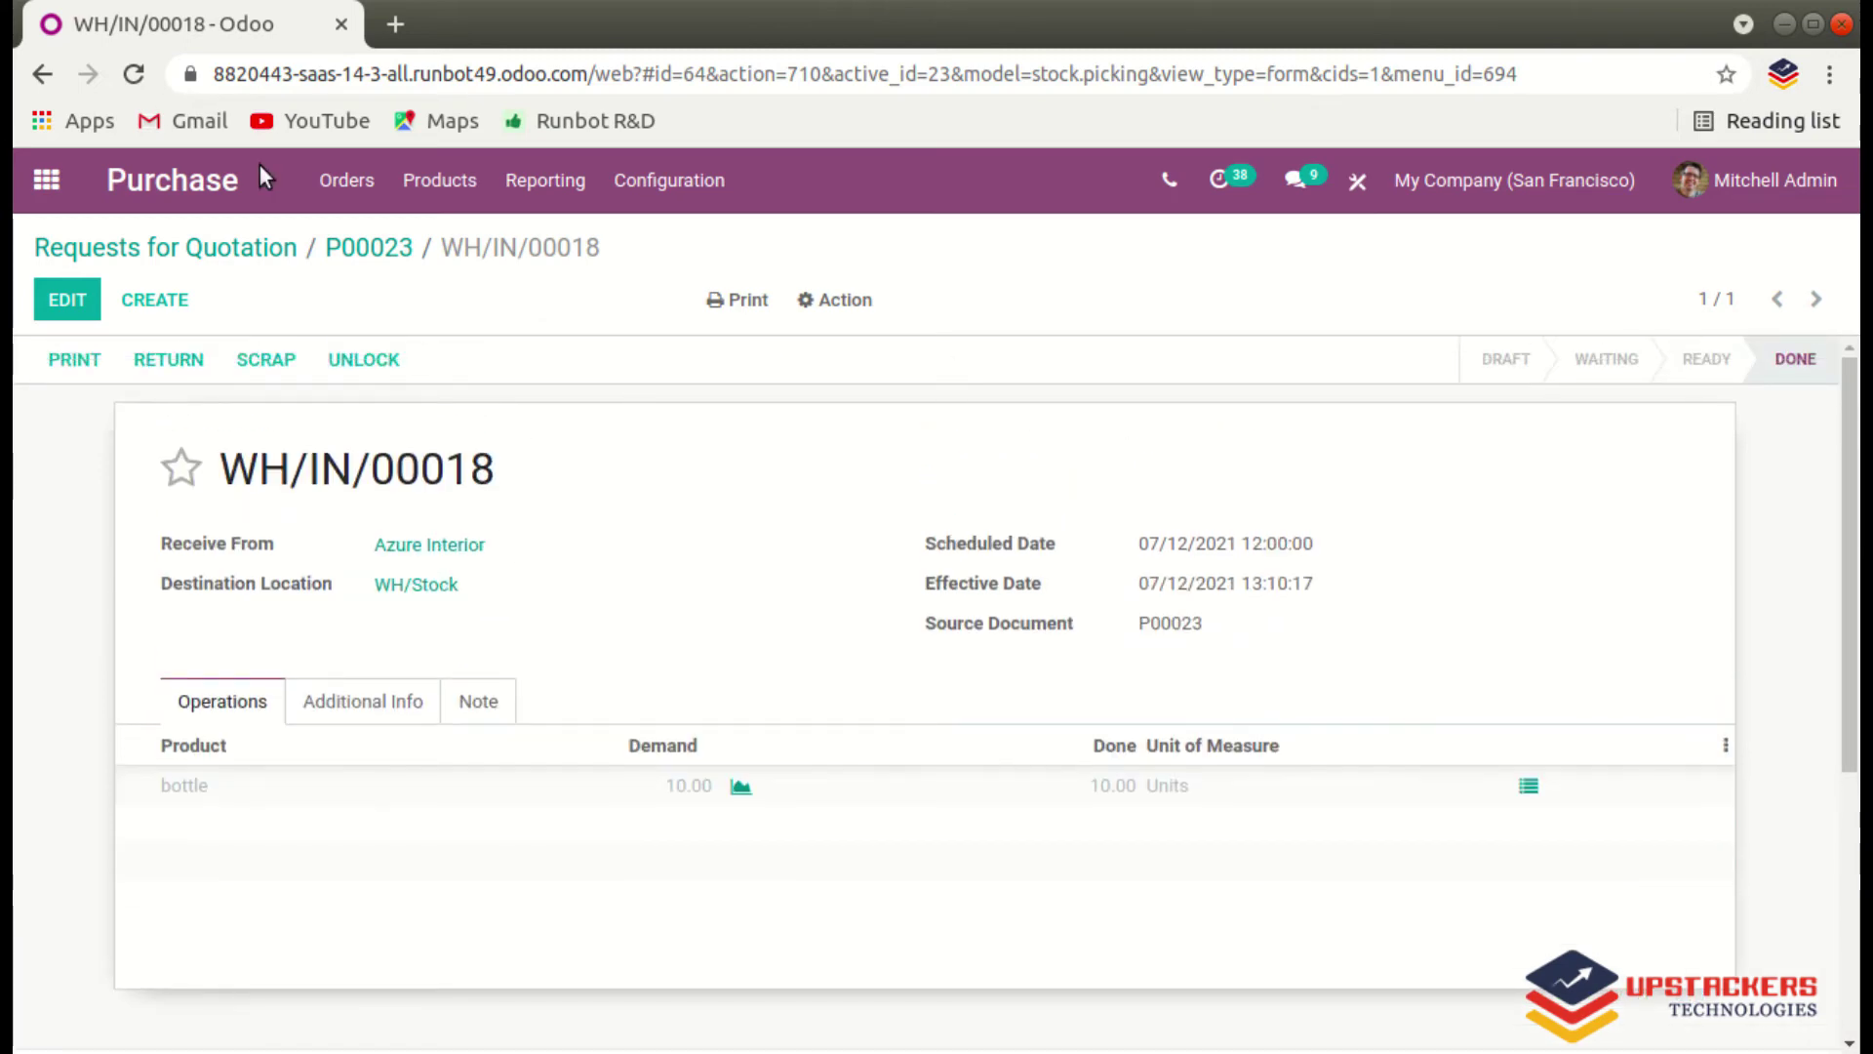
Switch to the Inventory app and open the ready internal transfer from WH/Stock to WH/Stock/storage location.
left_click(46, 183)
scroll(1117, 866, "down", 2)
left_click(1117, 867)
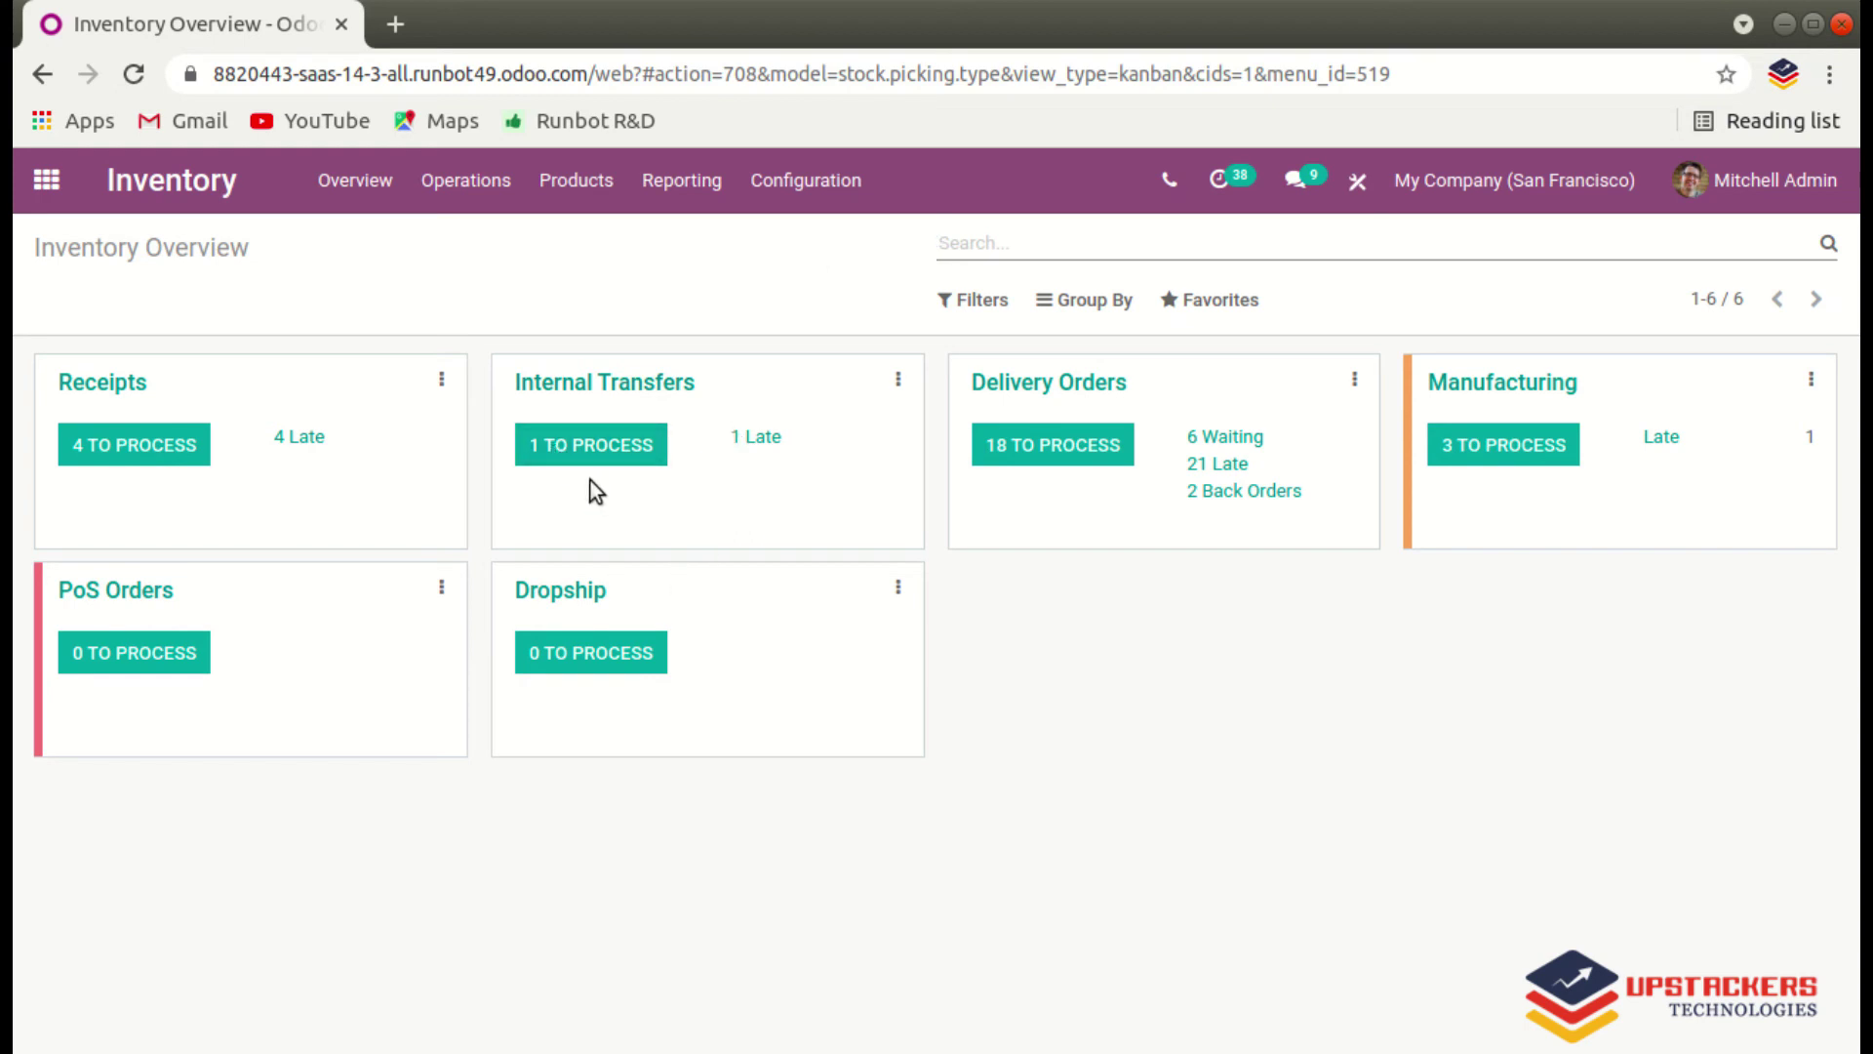
left_click(598, 444)
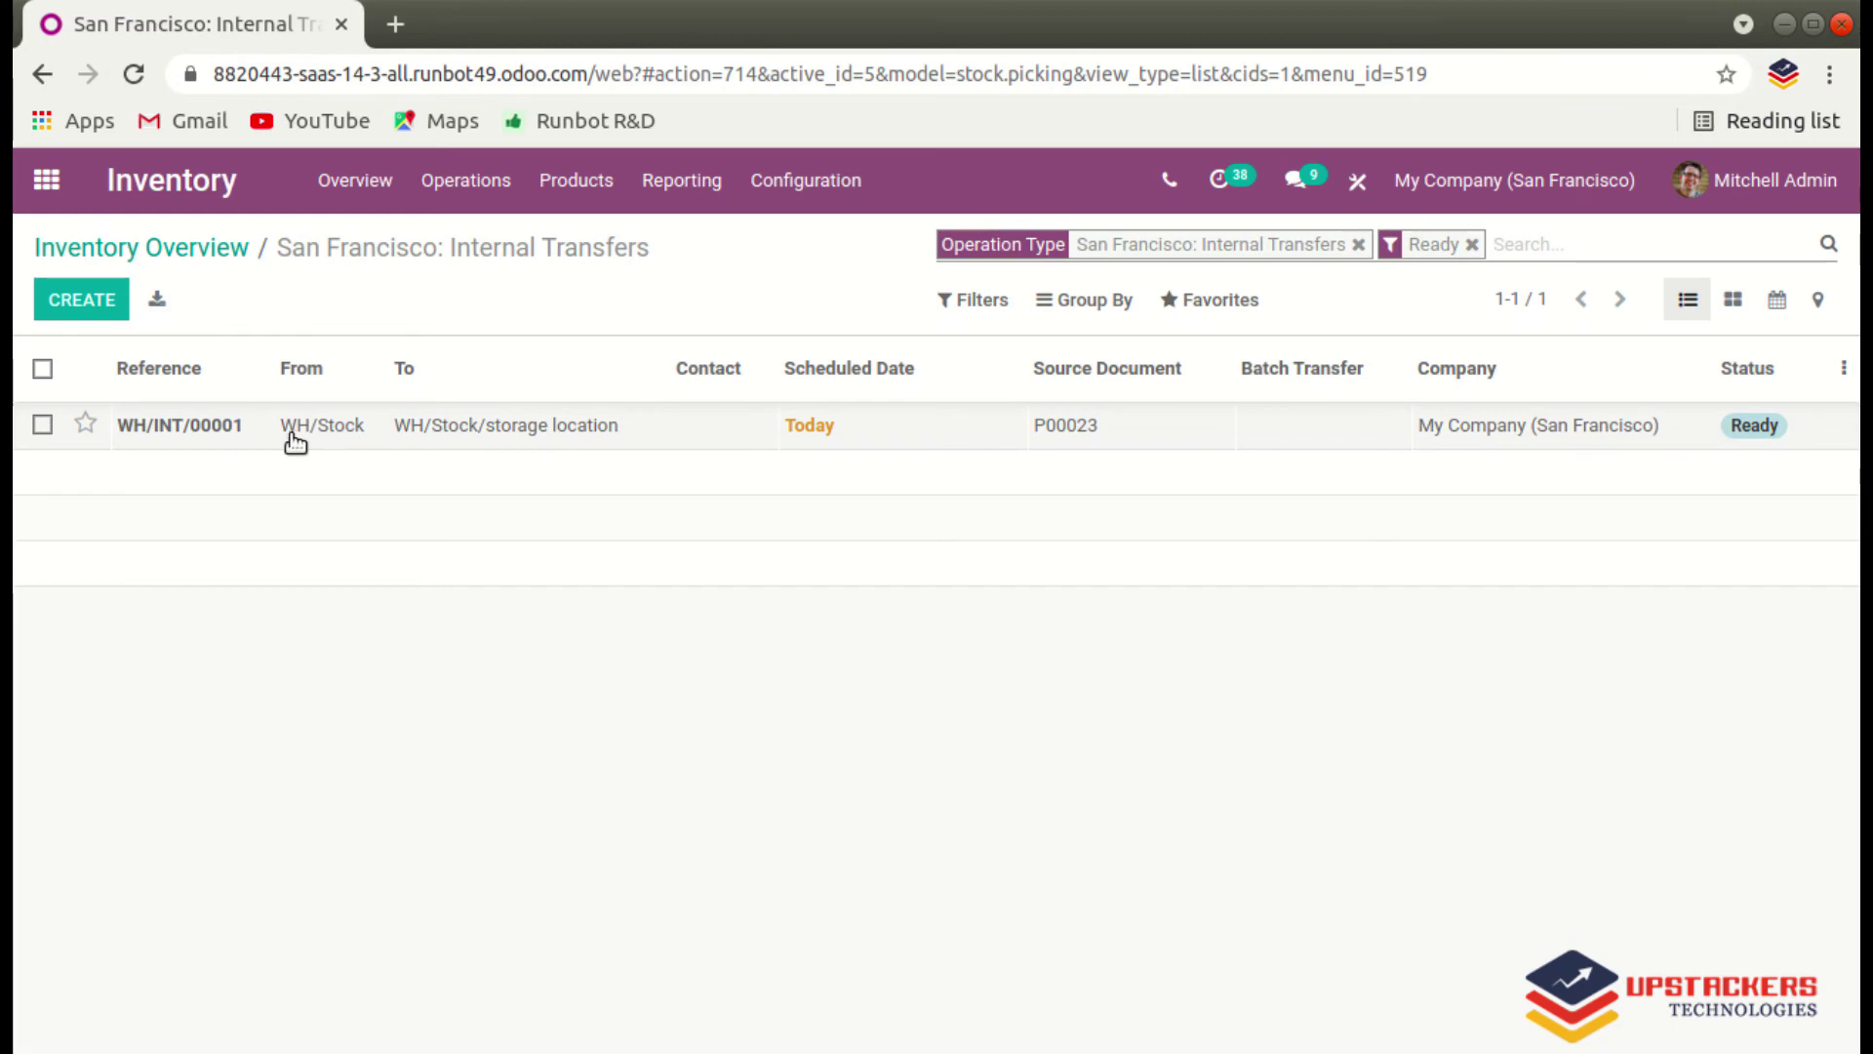
left_click(562, 431)
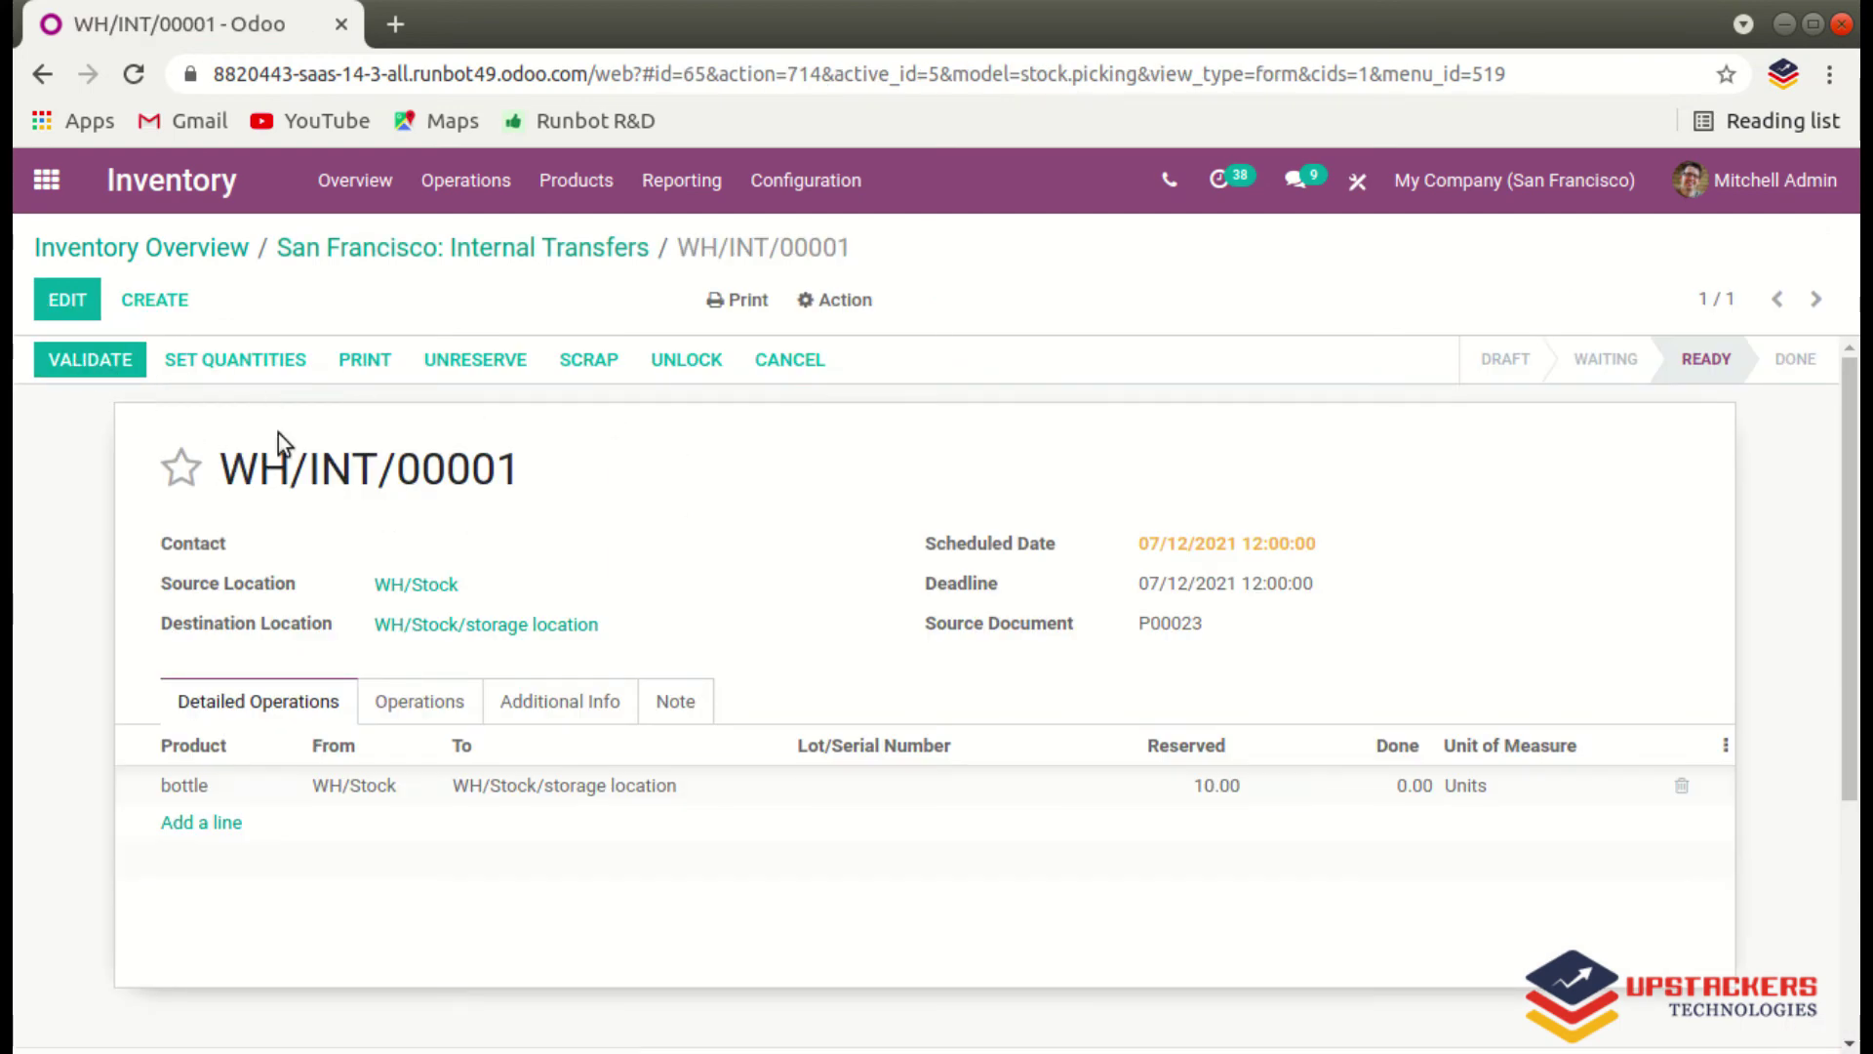
Validate the internal transfer of the bottles as an immediate transfer of all quantities.
left_click(72, 360)
left_click(90, 361)
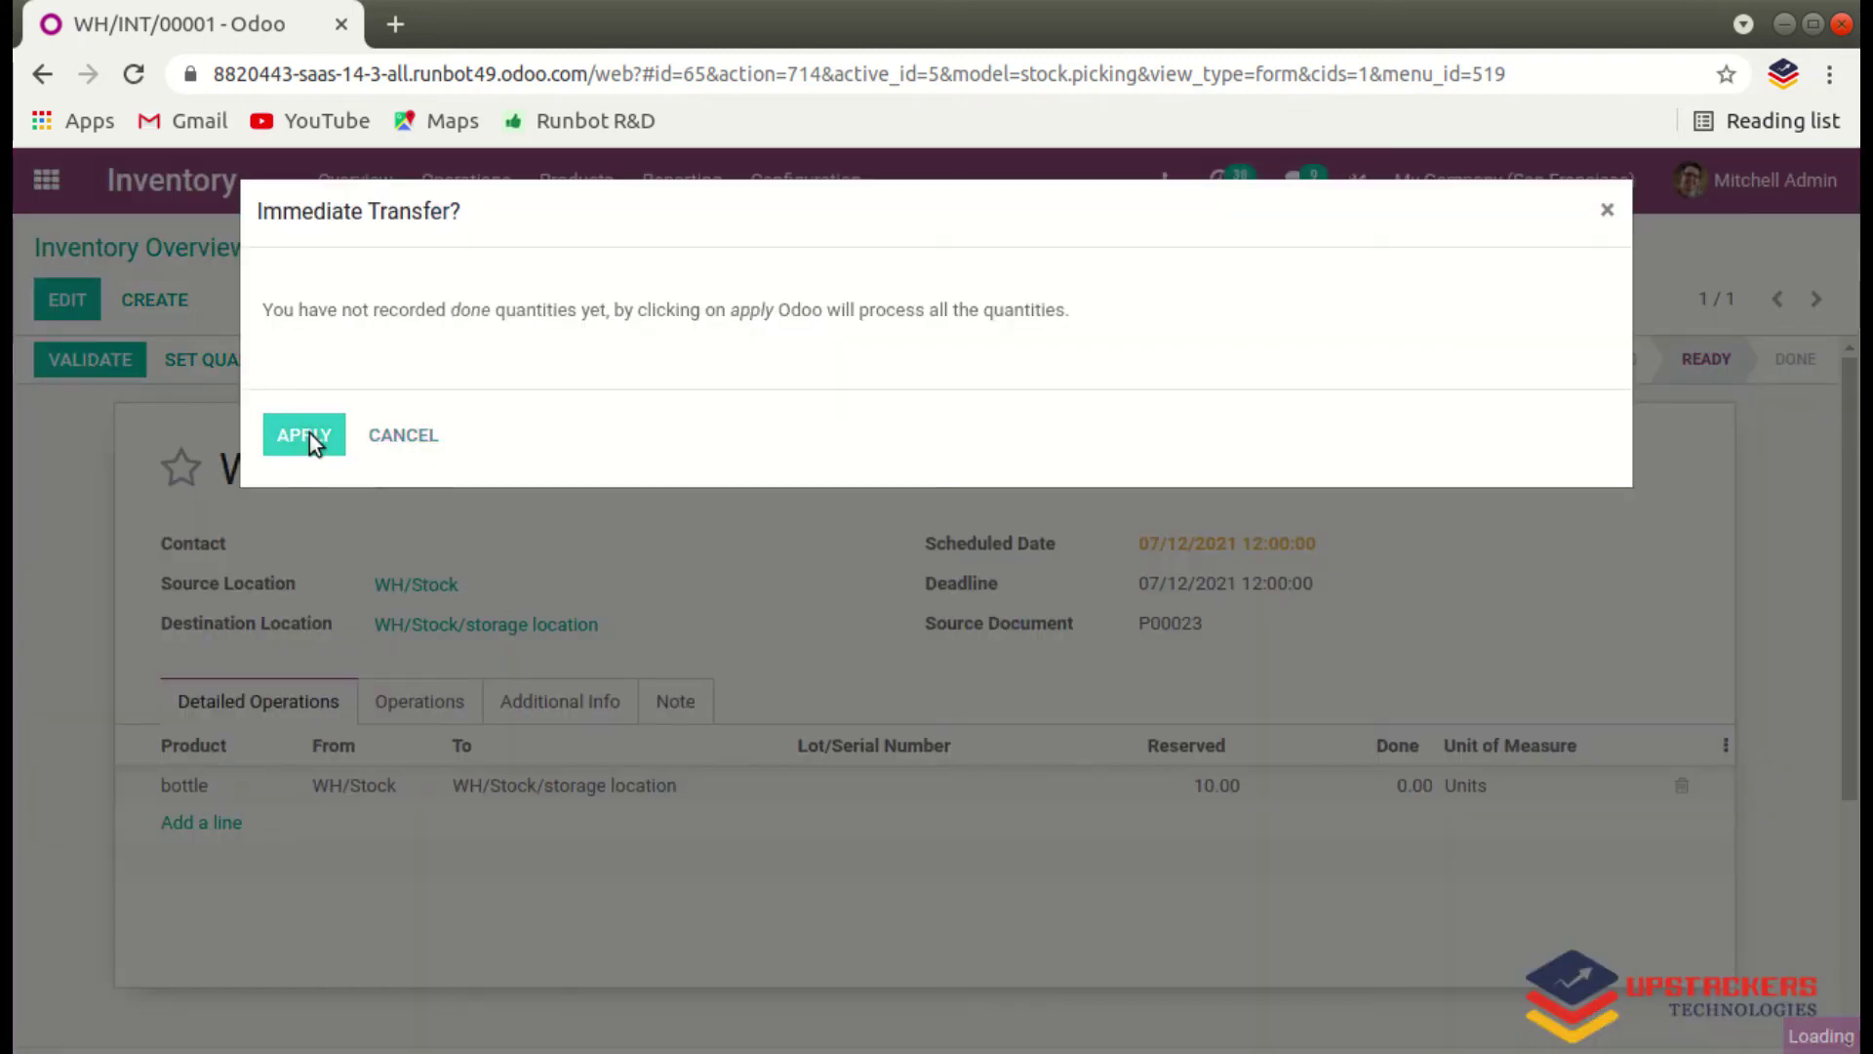
left_click(309, 436)
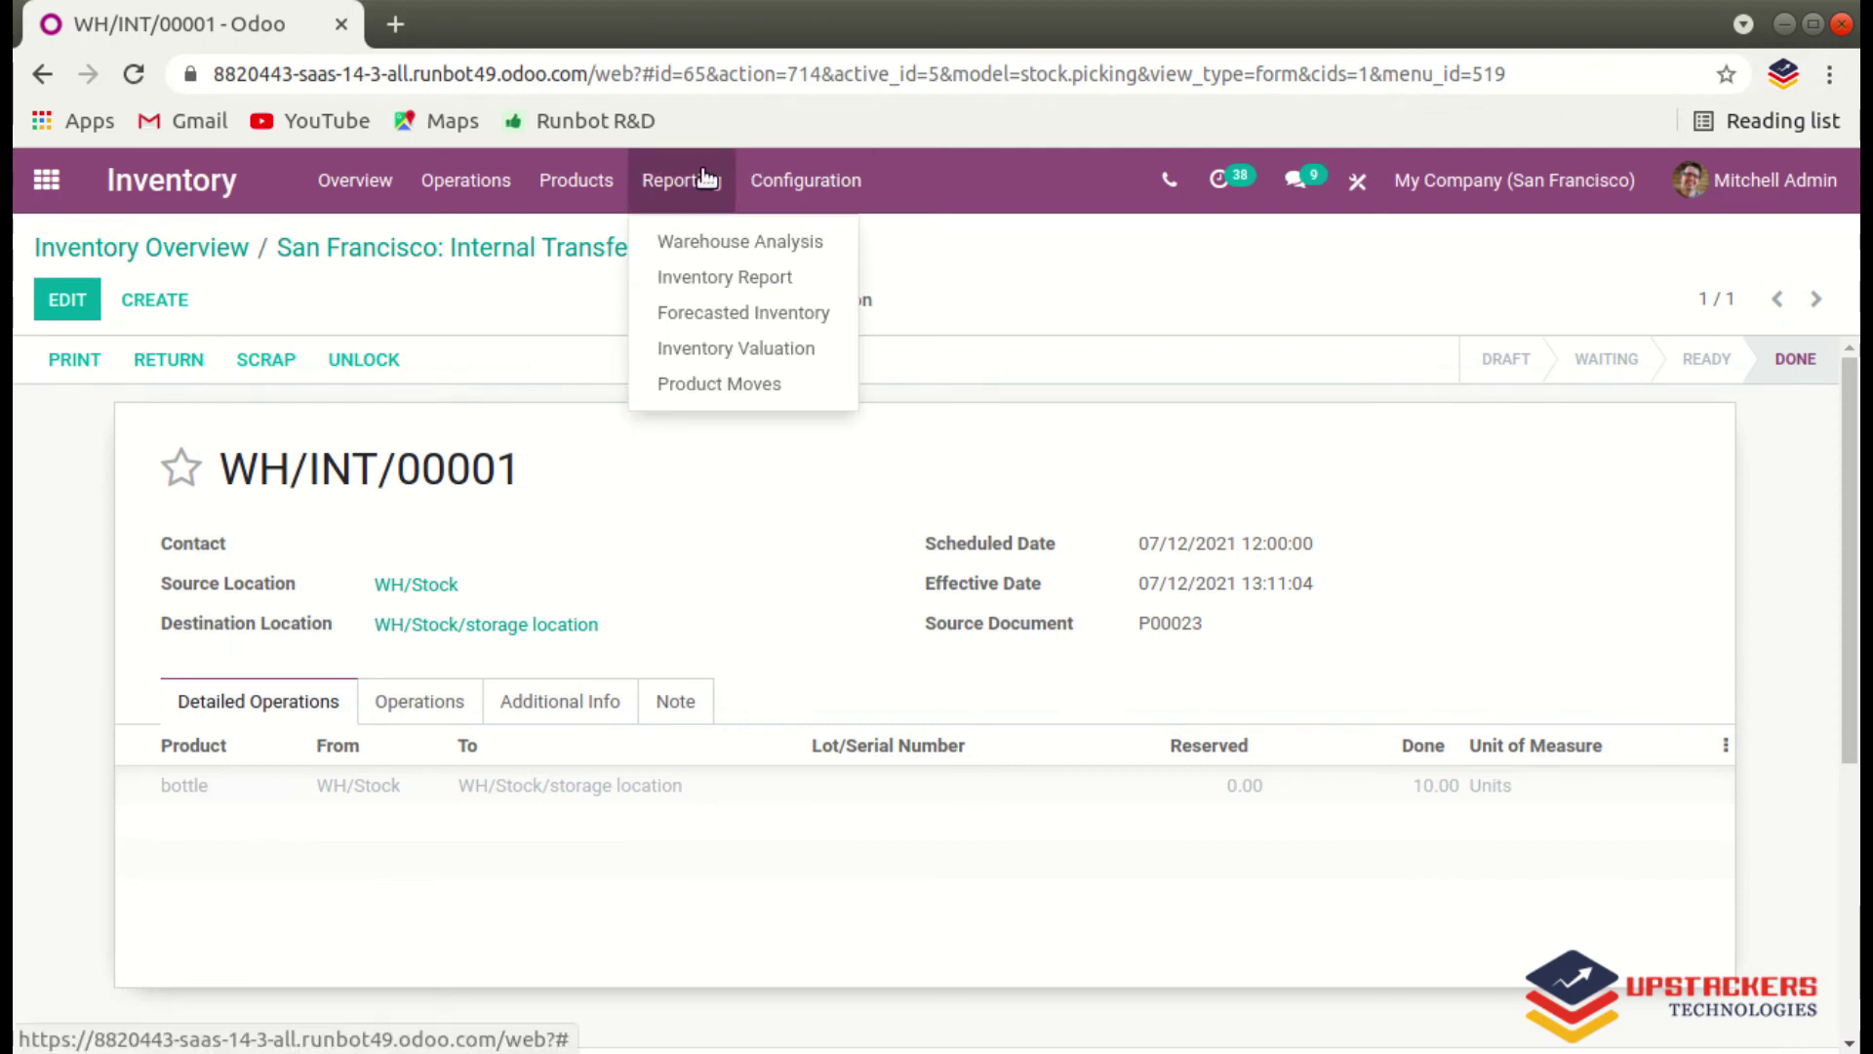
Open the Product Moves report and expand the bottle group to examine its stock moves.
left_click(719, 384)
scroll(673, 535, "down", 10)
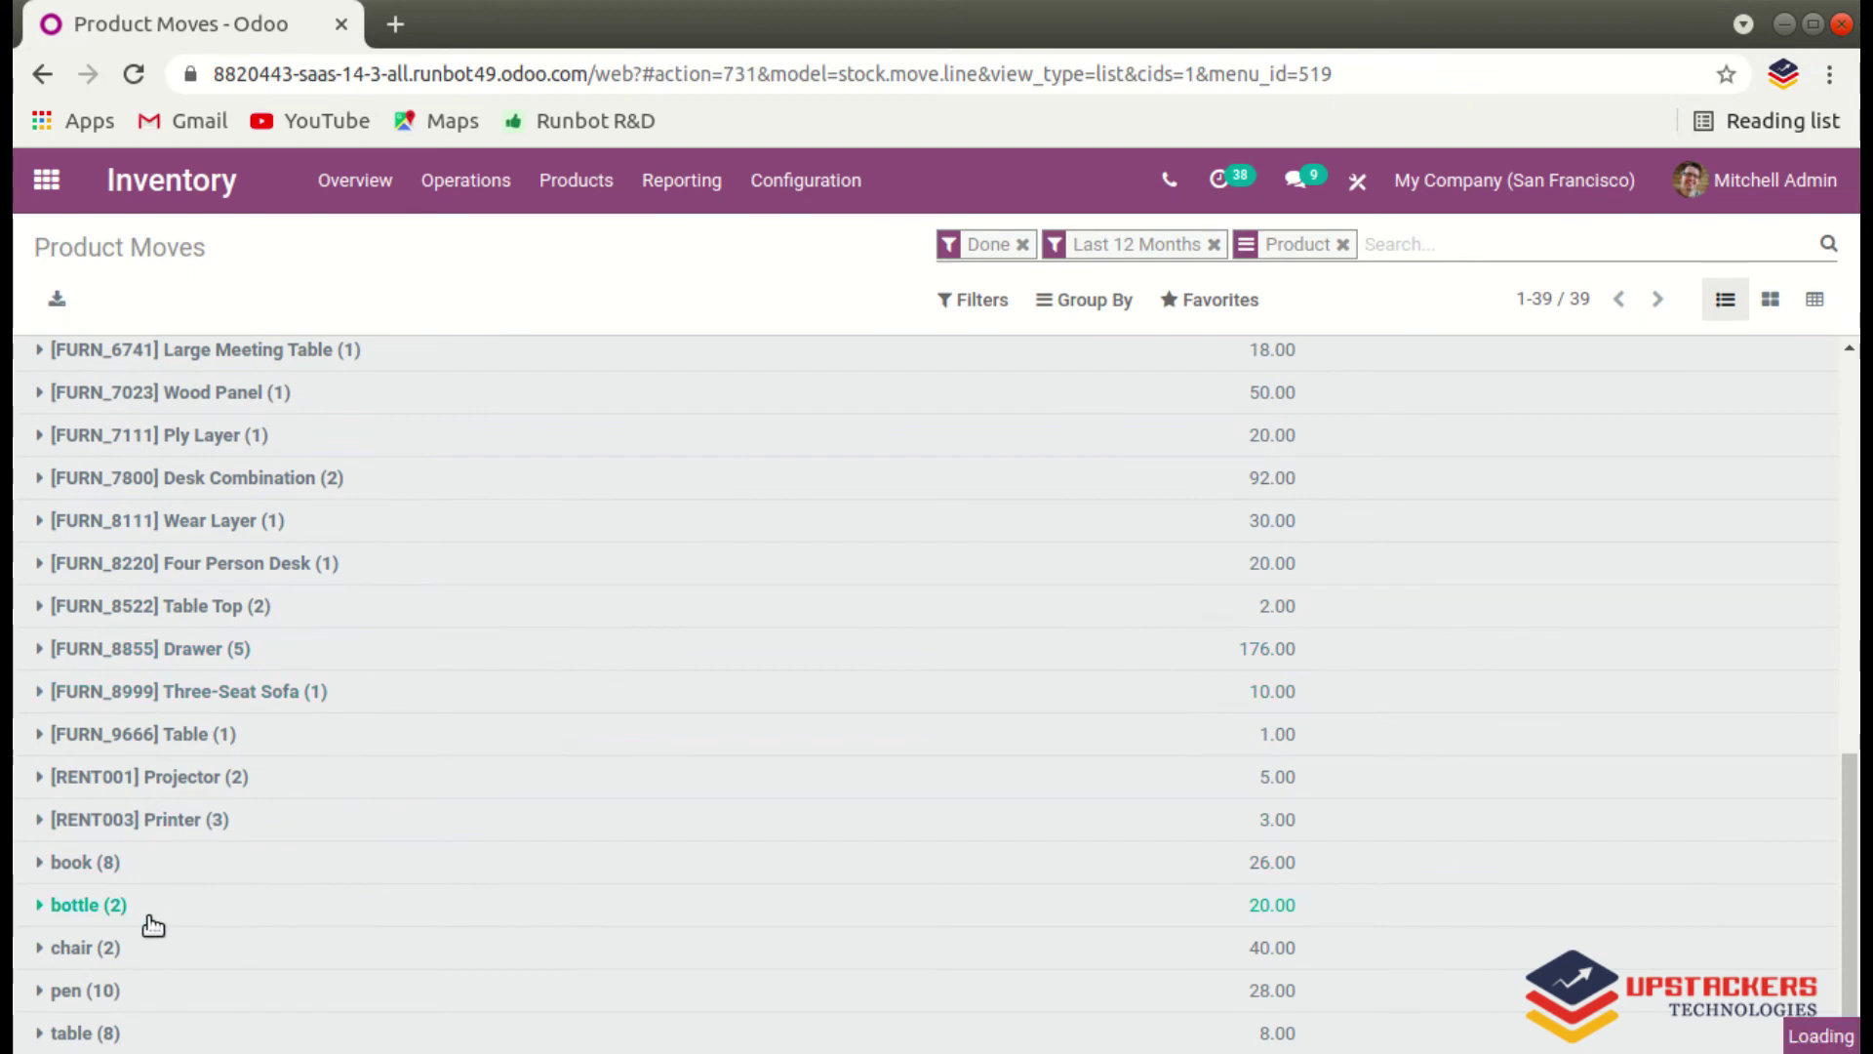
left_click(151, 915)
scroll(577, 920, "down", 1)
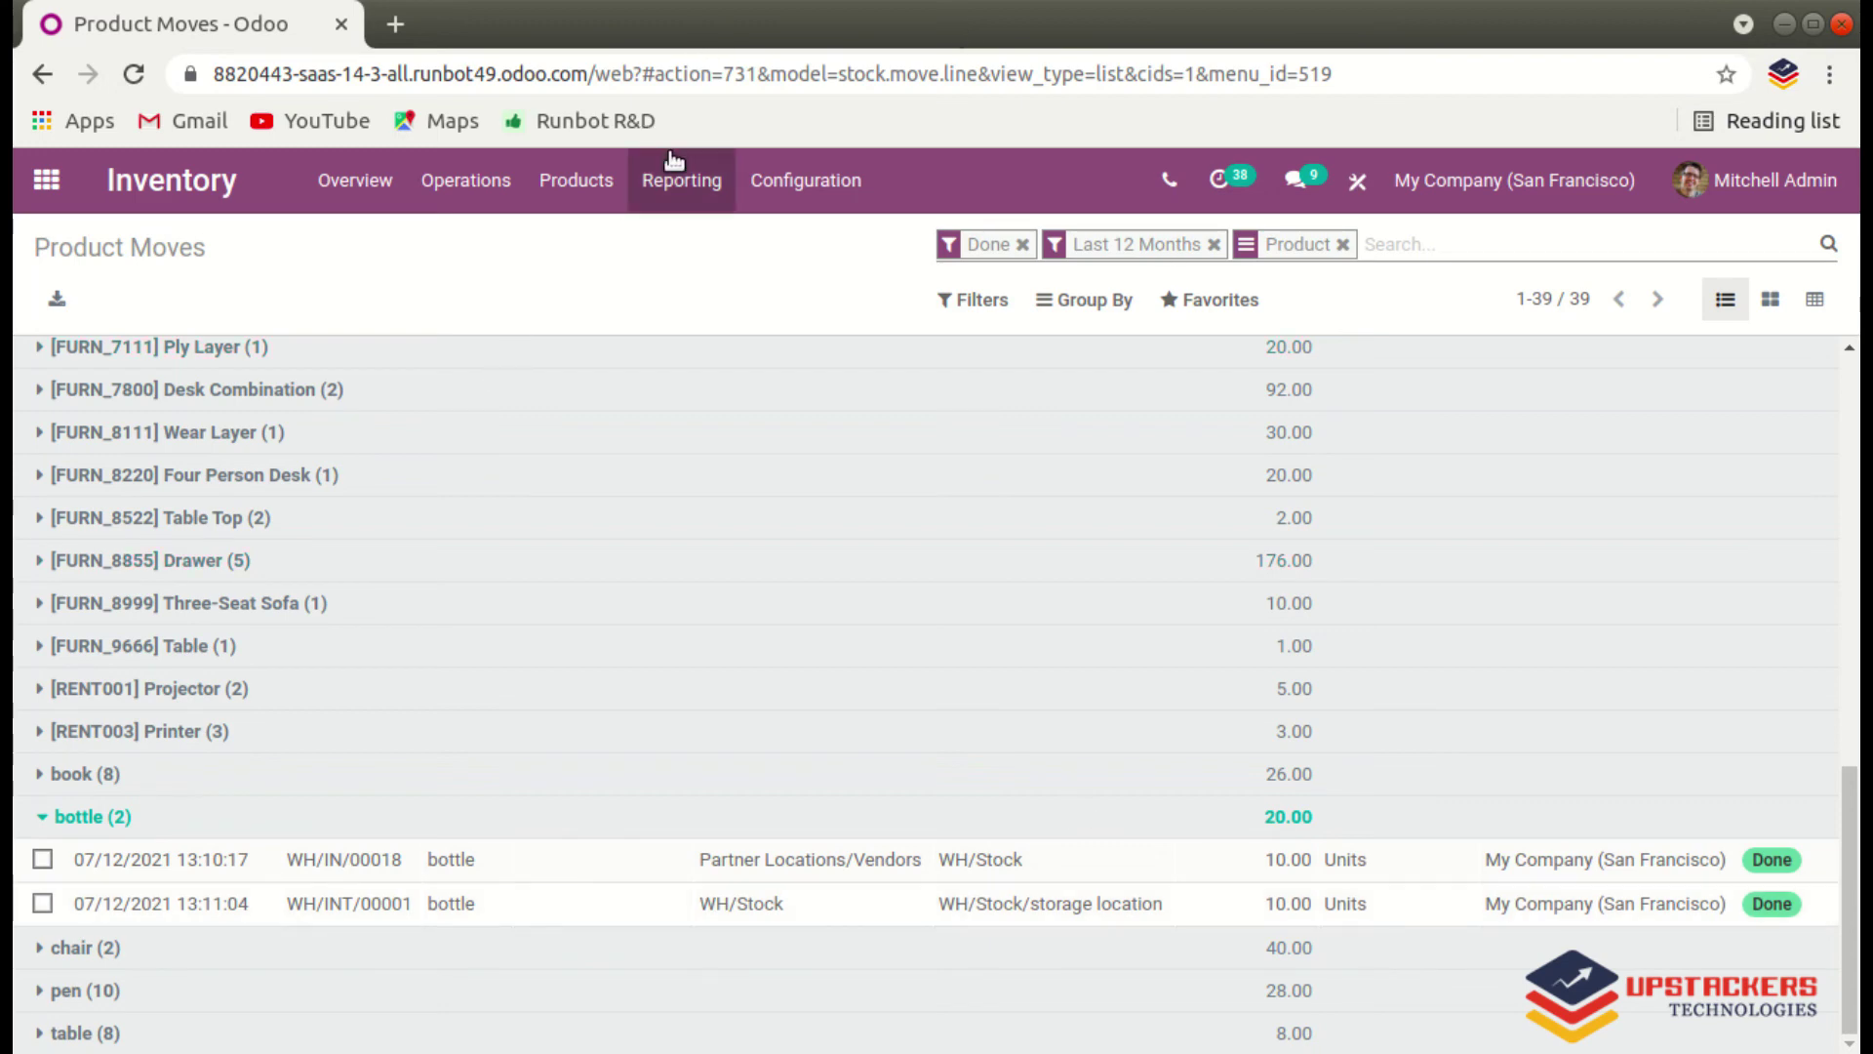
Open the To storage route from the warehouse routes for editing.
left_click(743, 182)
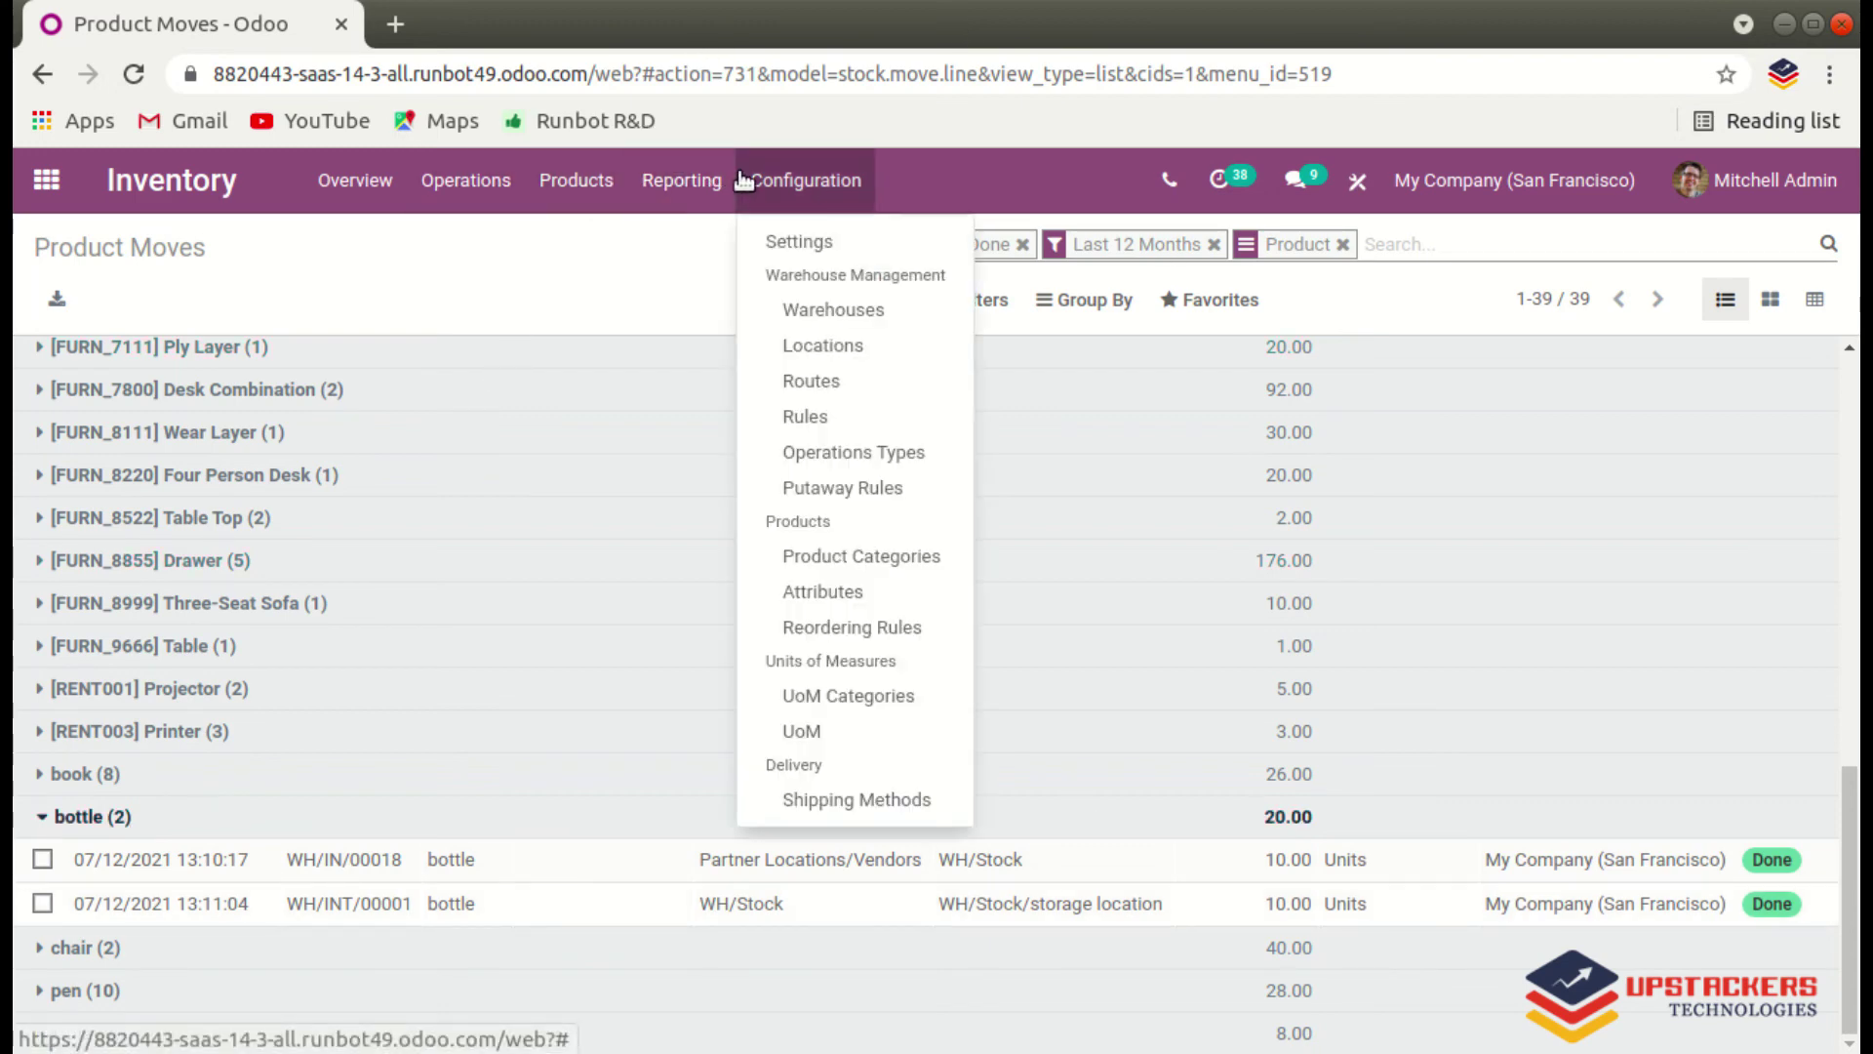
left_click(810, 380)
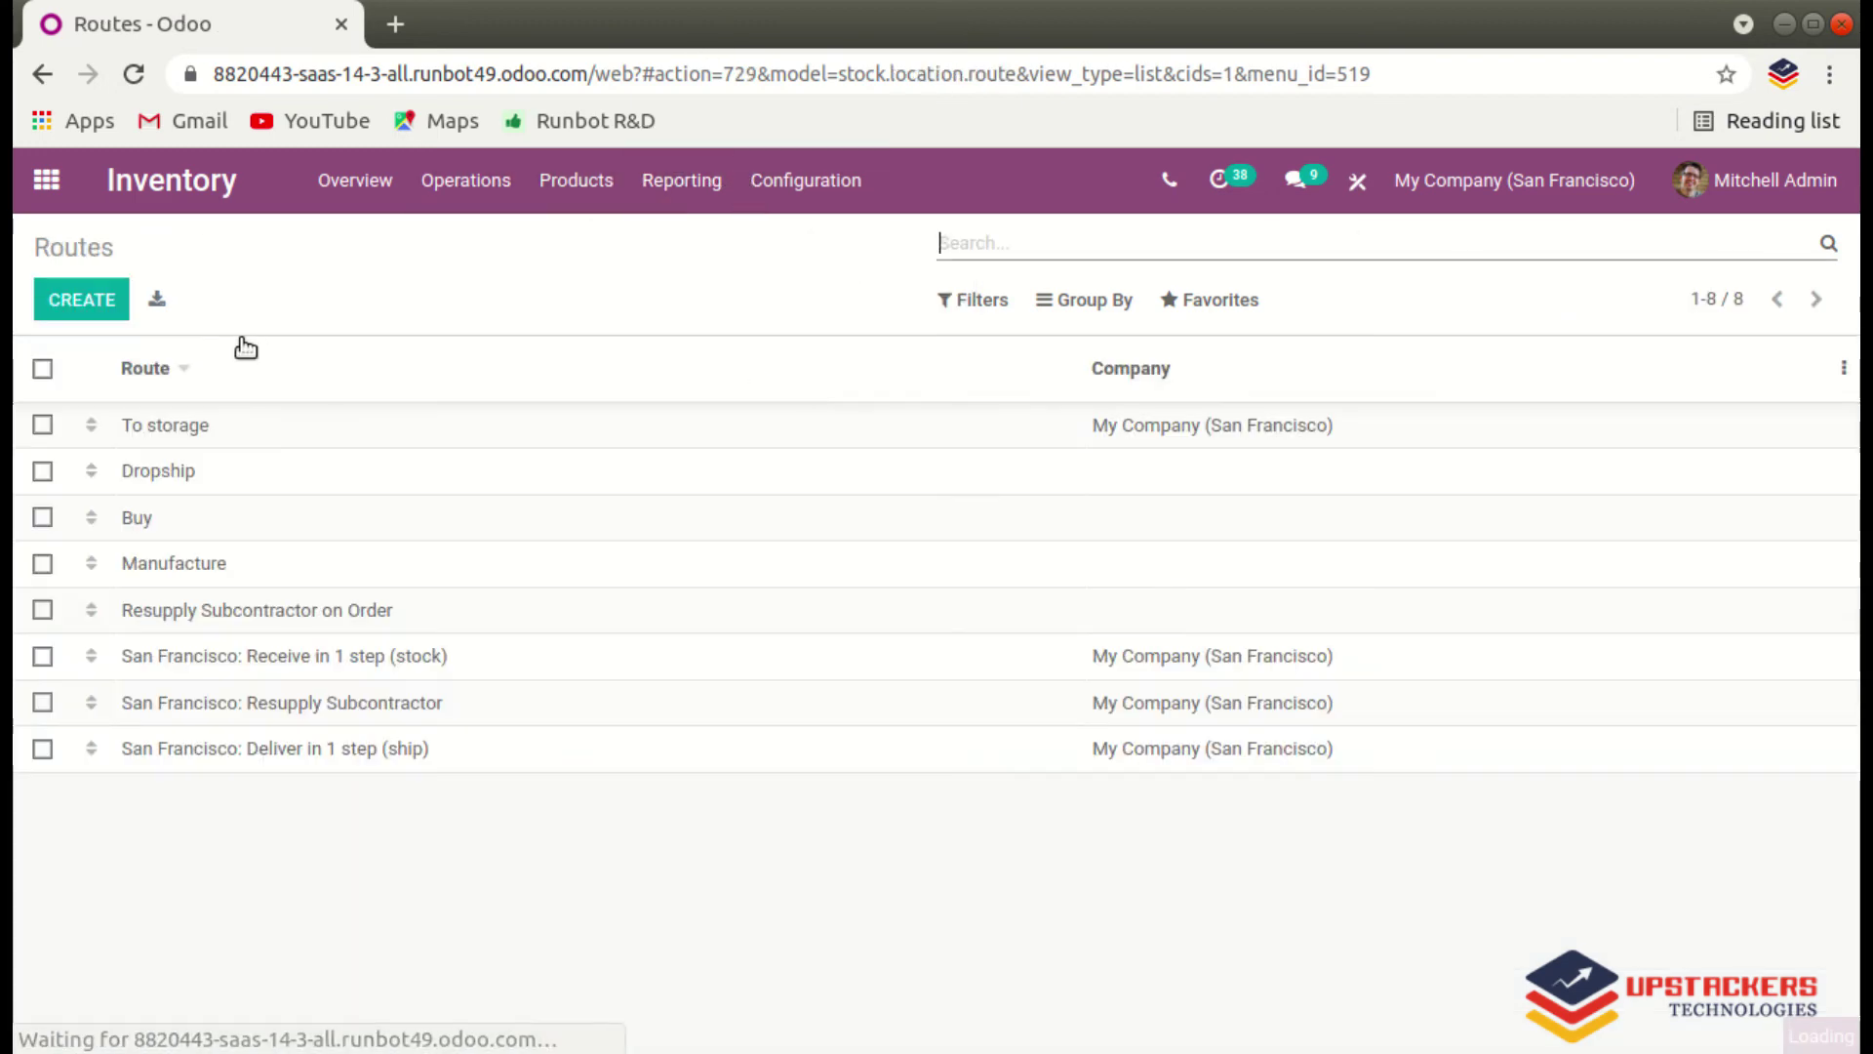
left_click(207, 429)
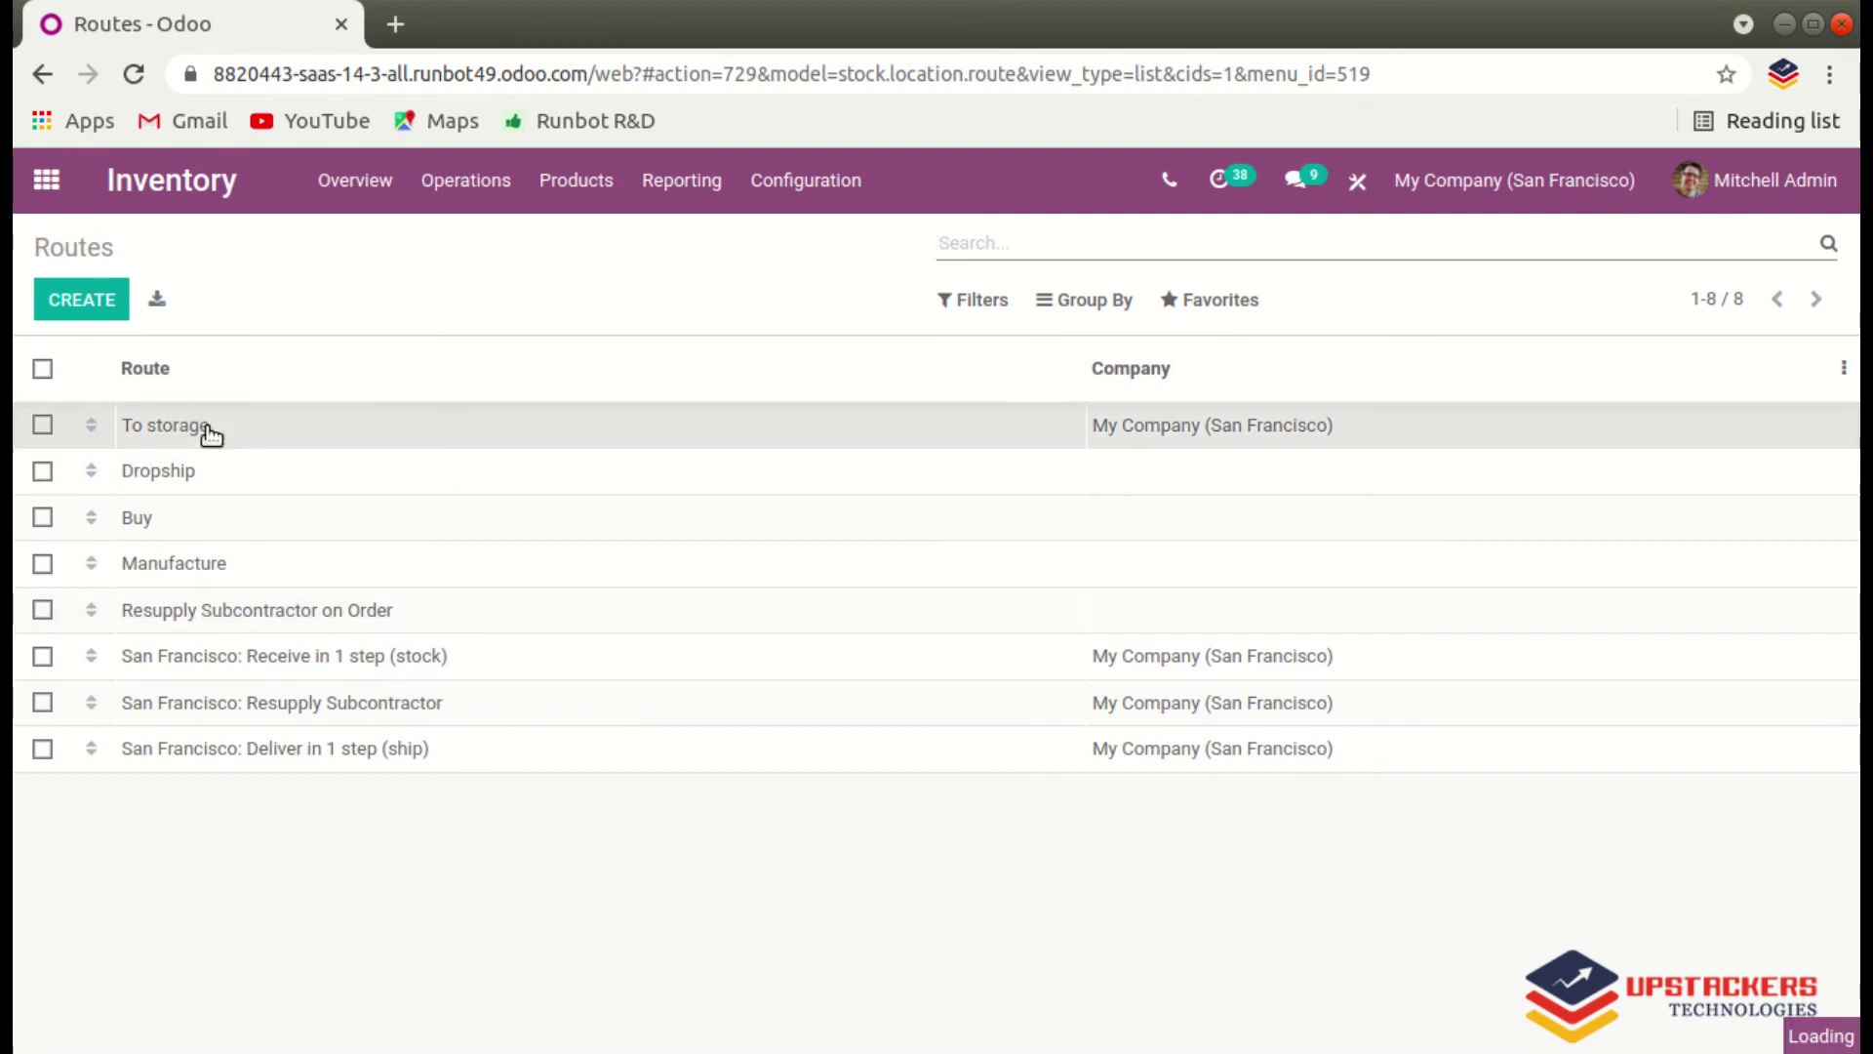
left_click(58, 300)
scroll(795, 598, "down", 2)
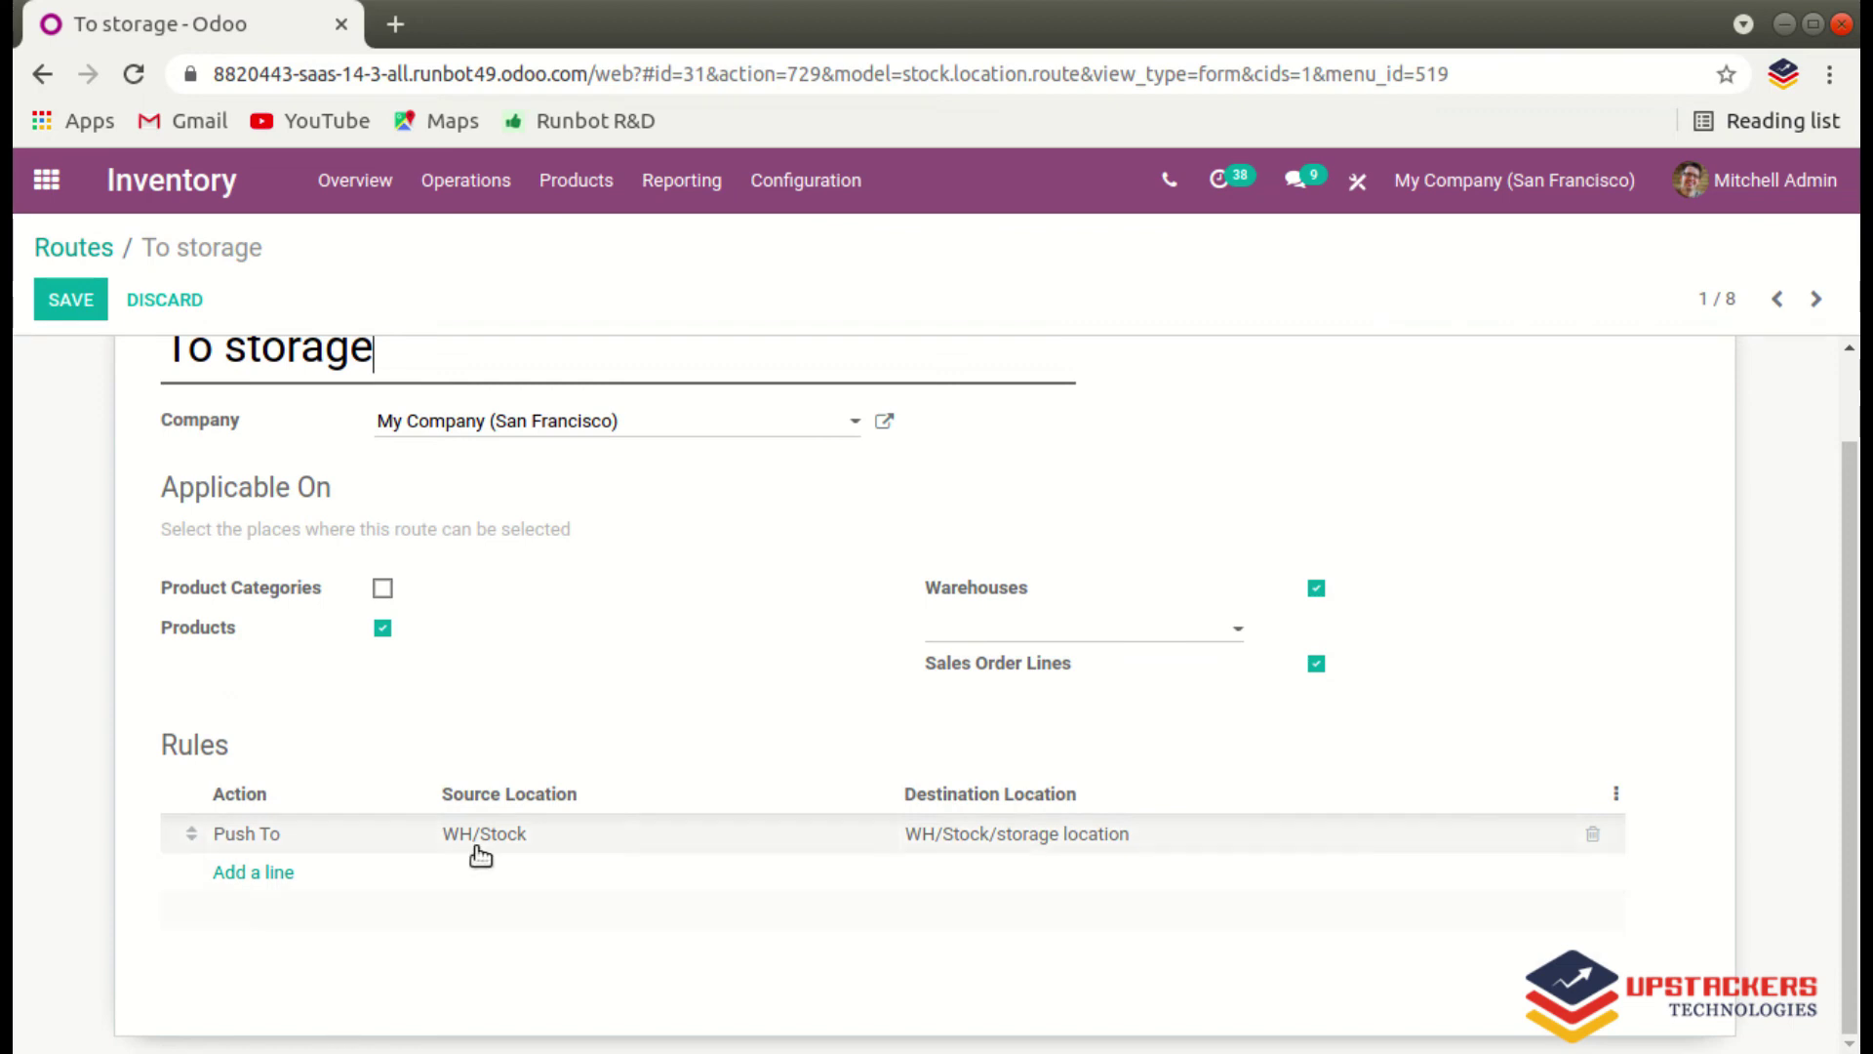
Set the push rule's Automatic Move to Automatic No Step Added, then save the rule and the route.
left_click(260, 839)
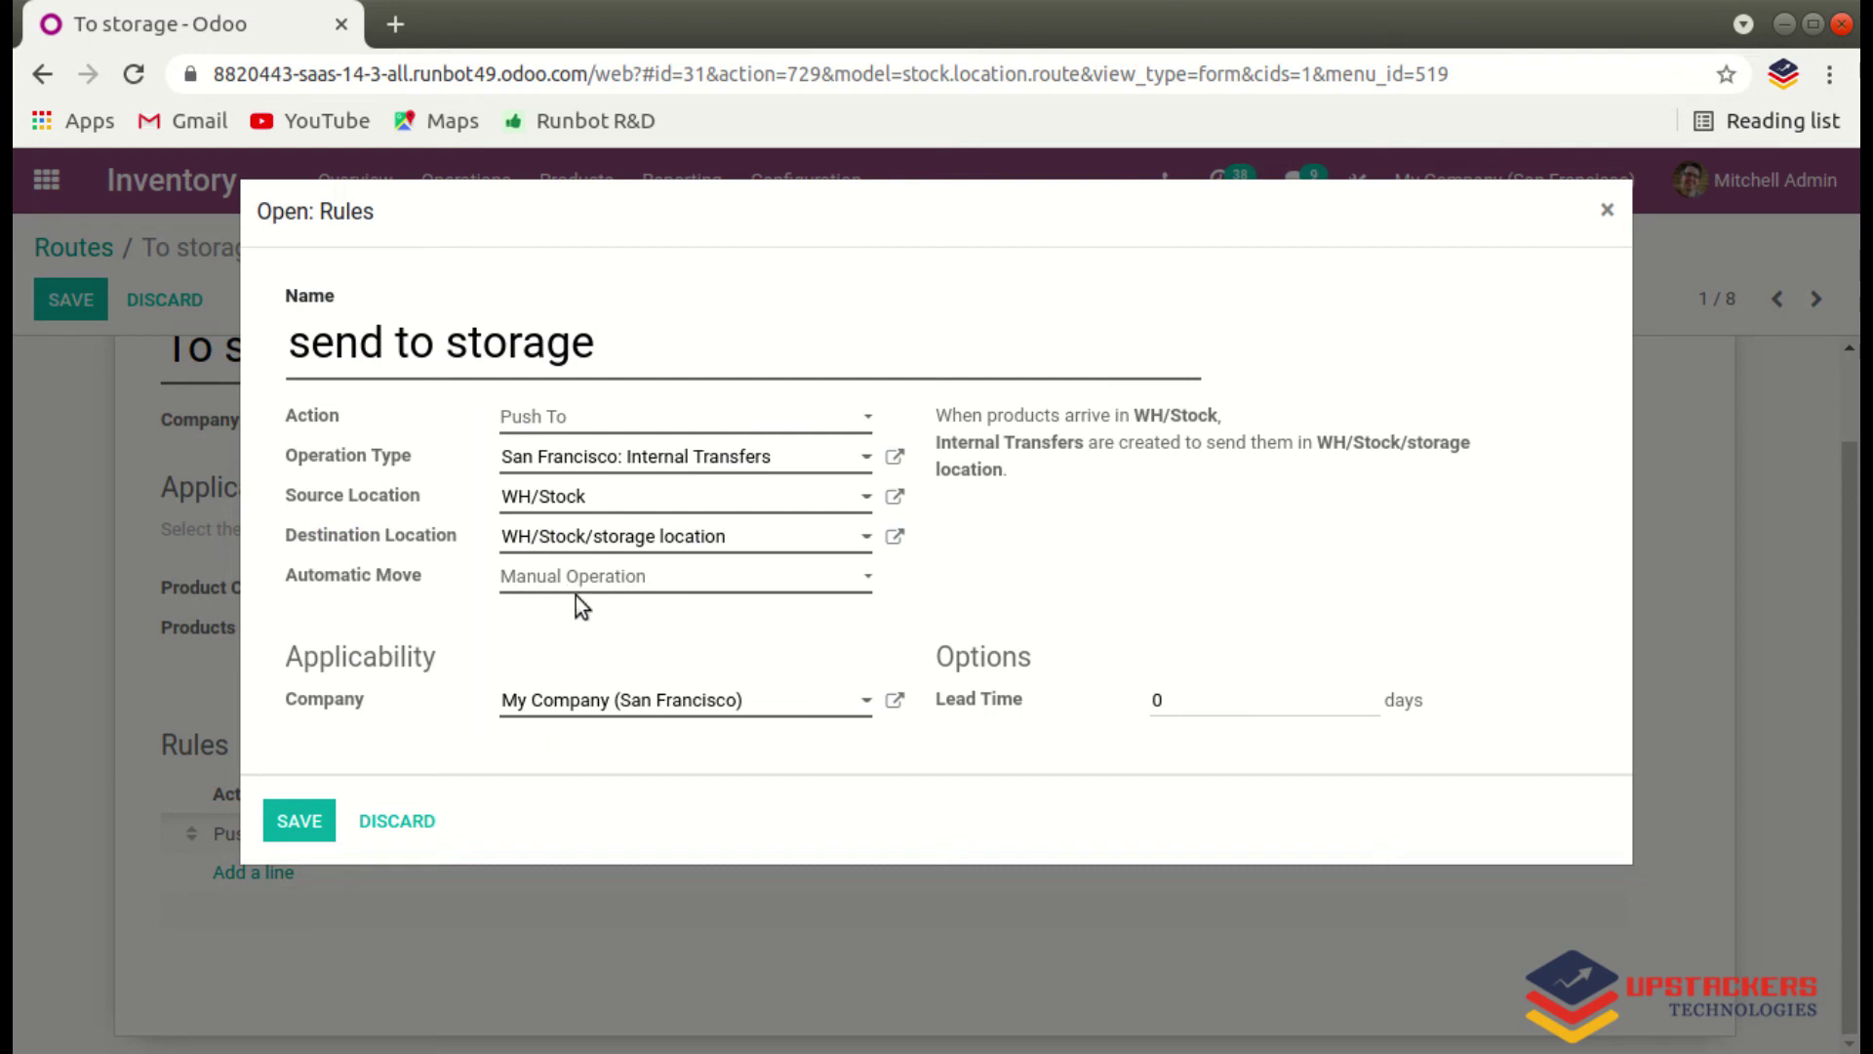
left_click(548, 632)
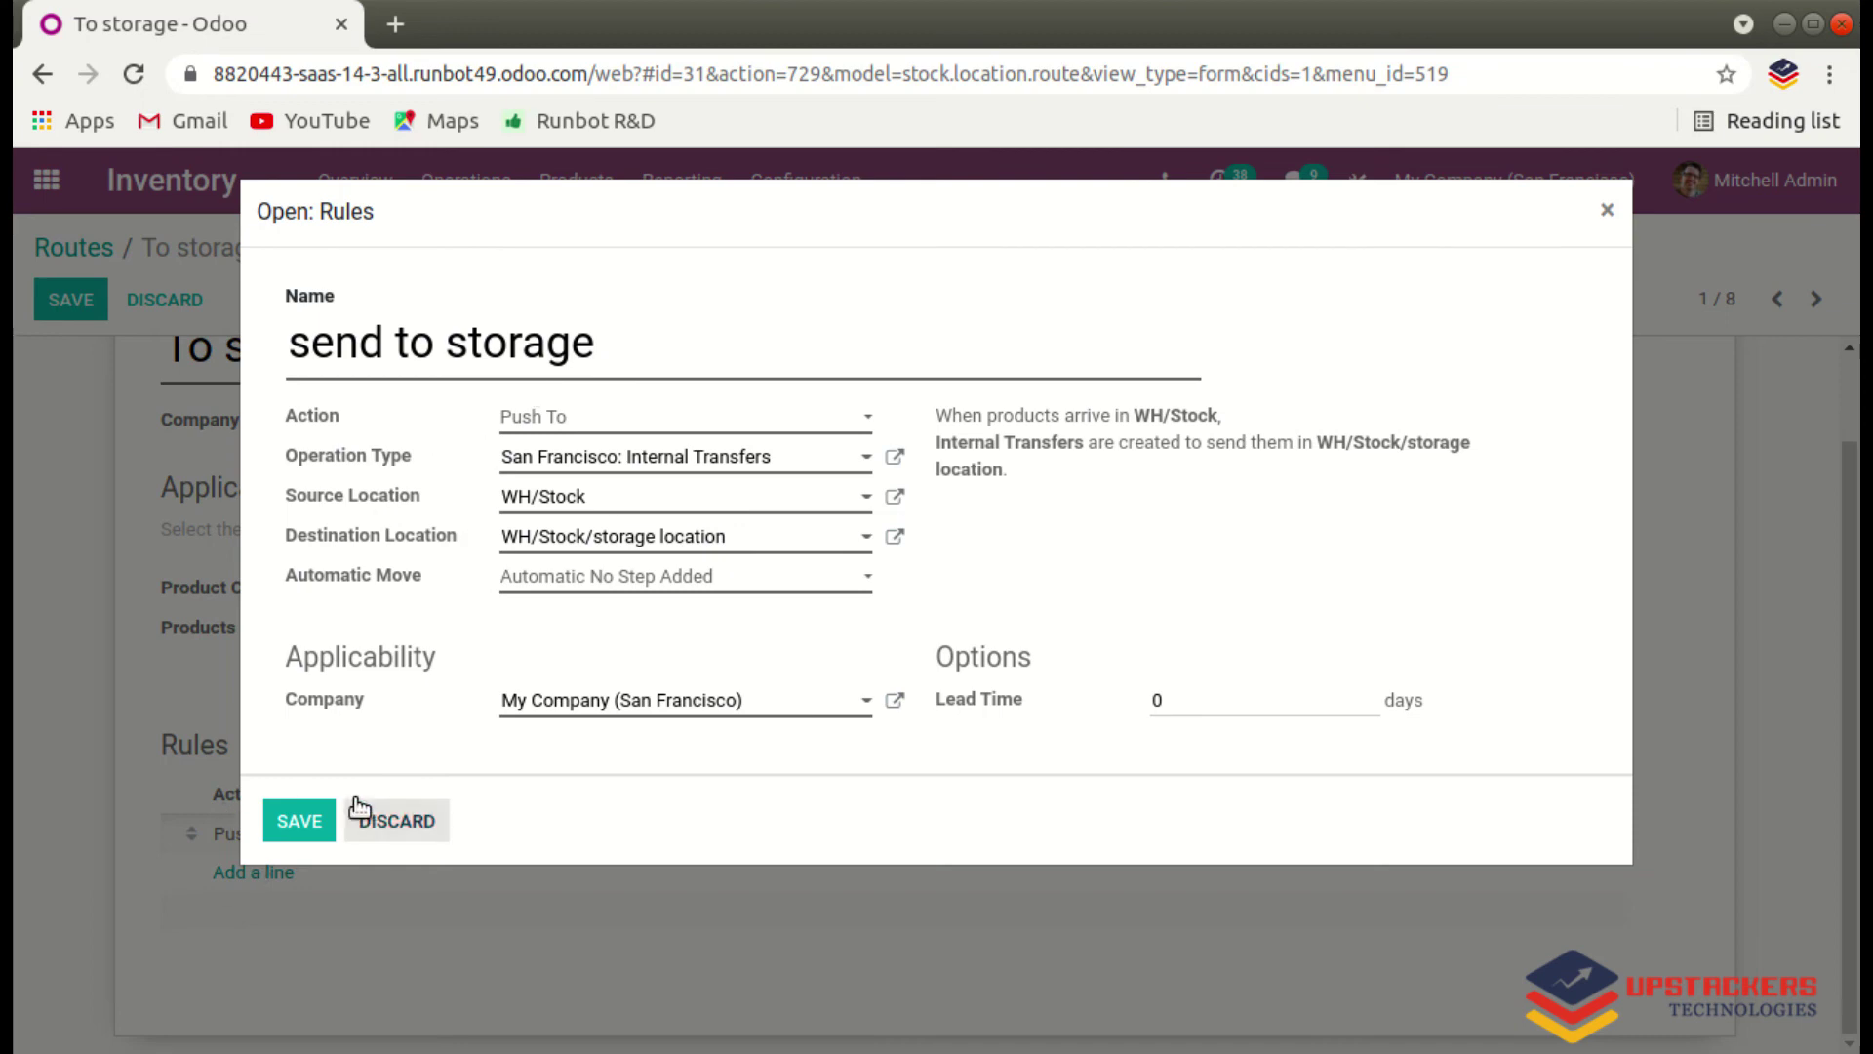
left_click(301, 818)
scroll(548, 764, "up", 1)
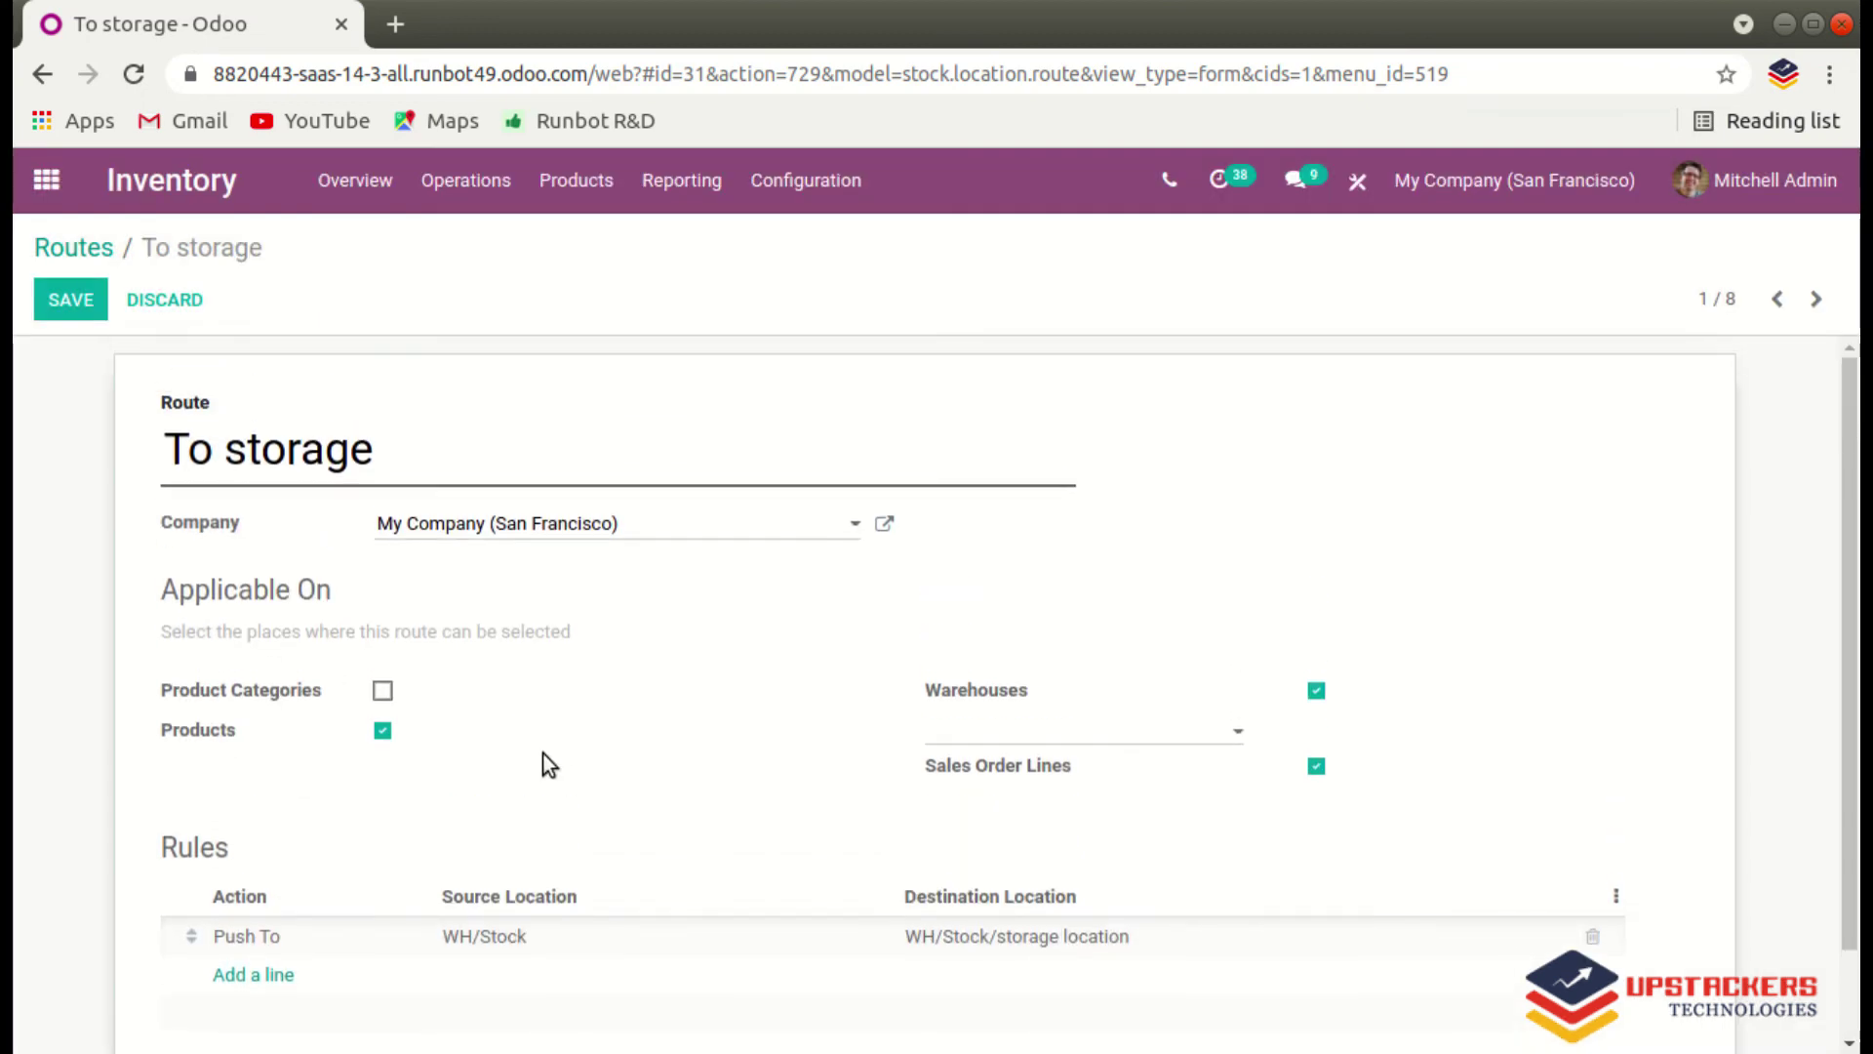
scroll(475, 815, "down", 1)
left_click(57, 309)
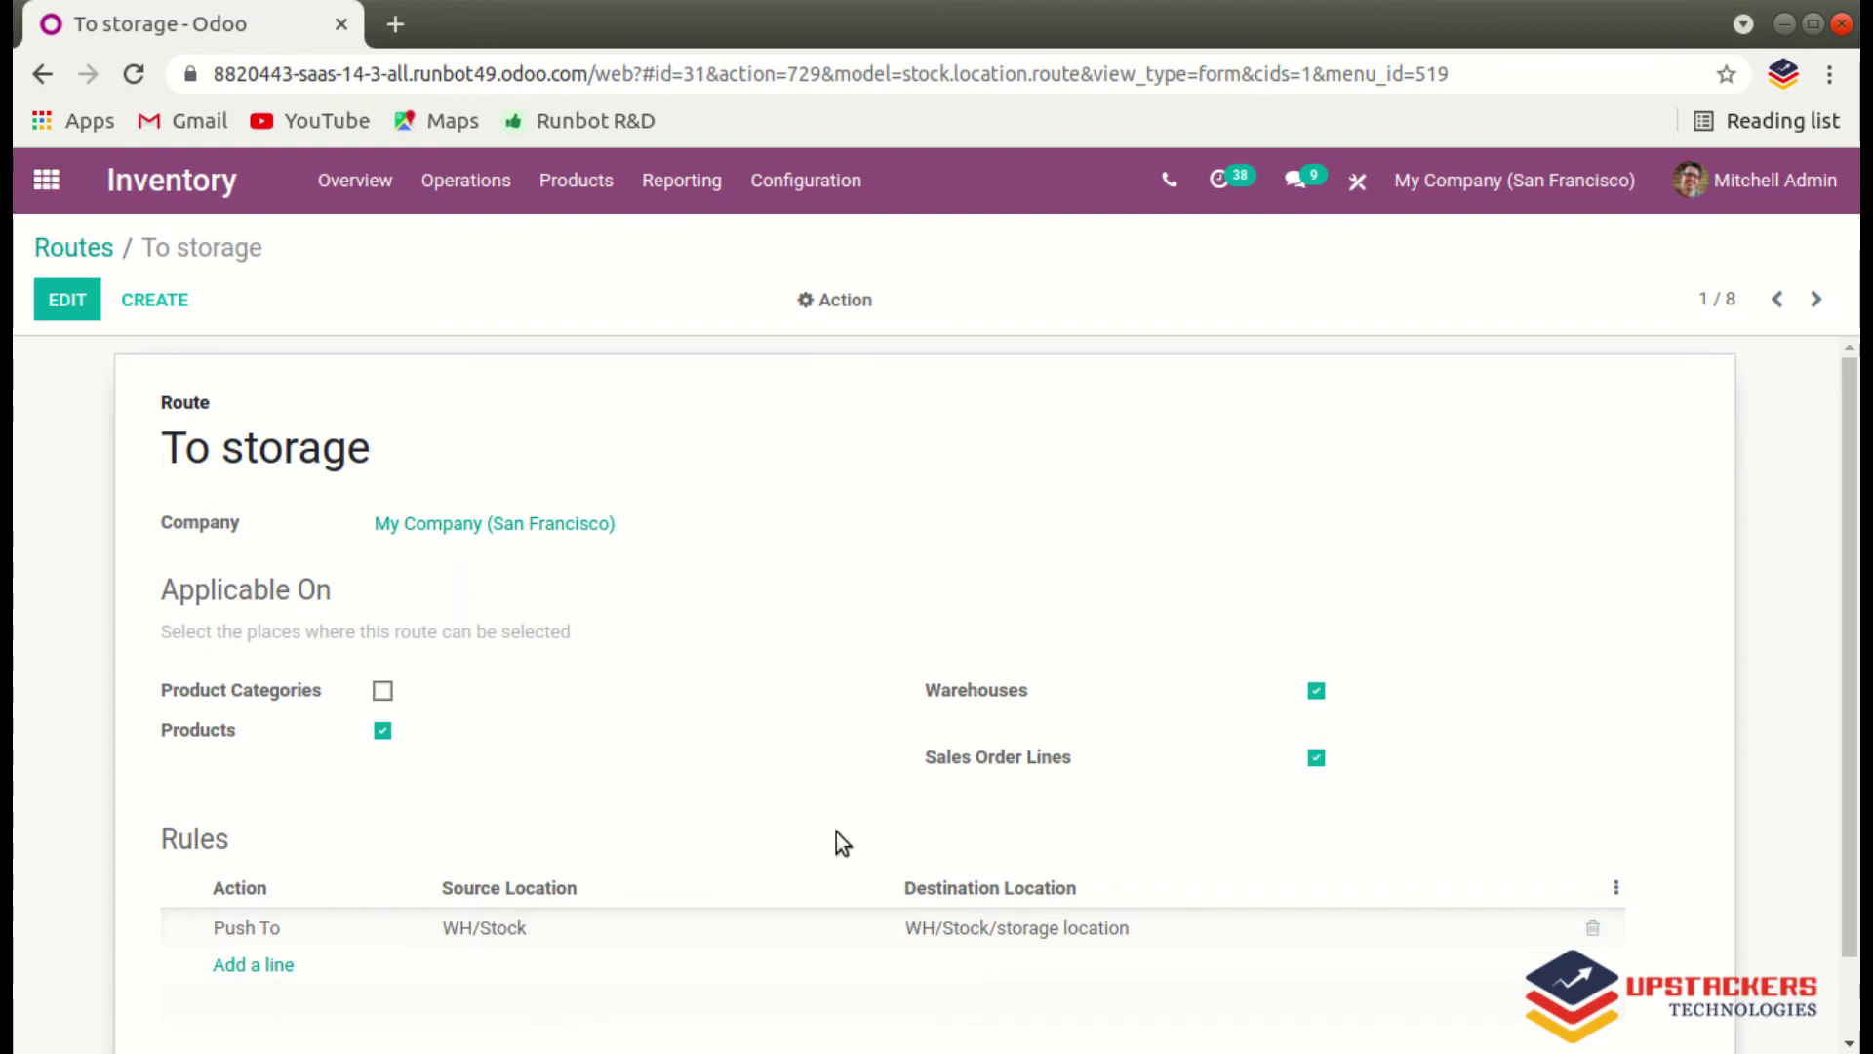
Switch to the Purchase app and start another request for quotation with Azure Interior as the vendor.
left_click(45, 179)
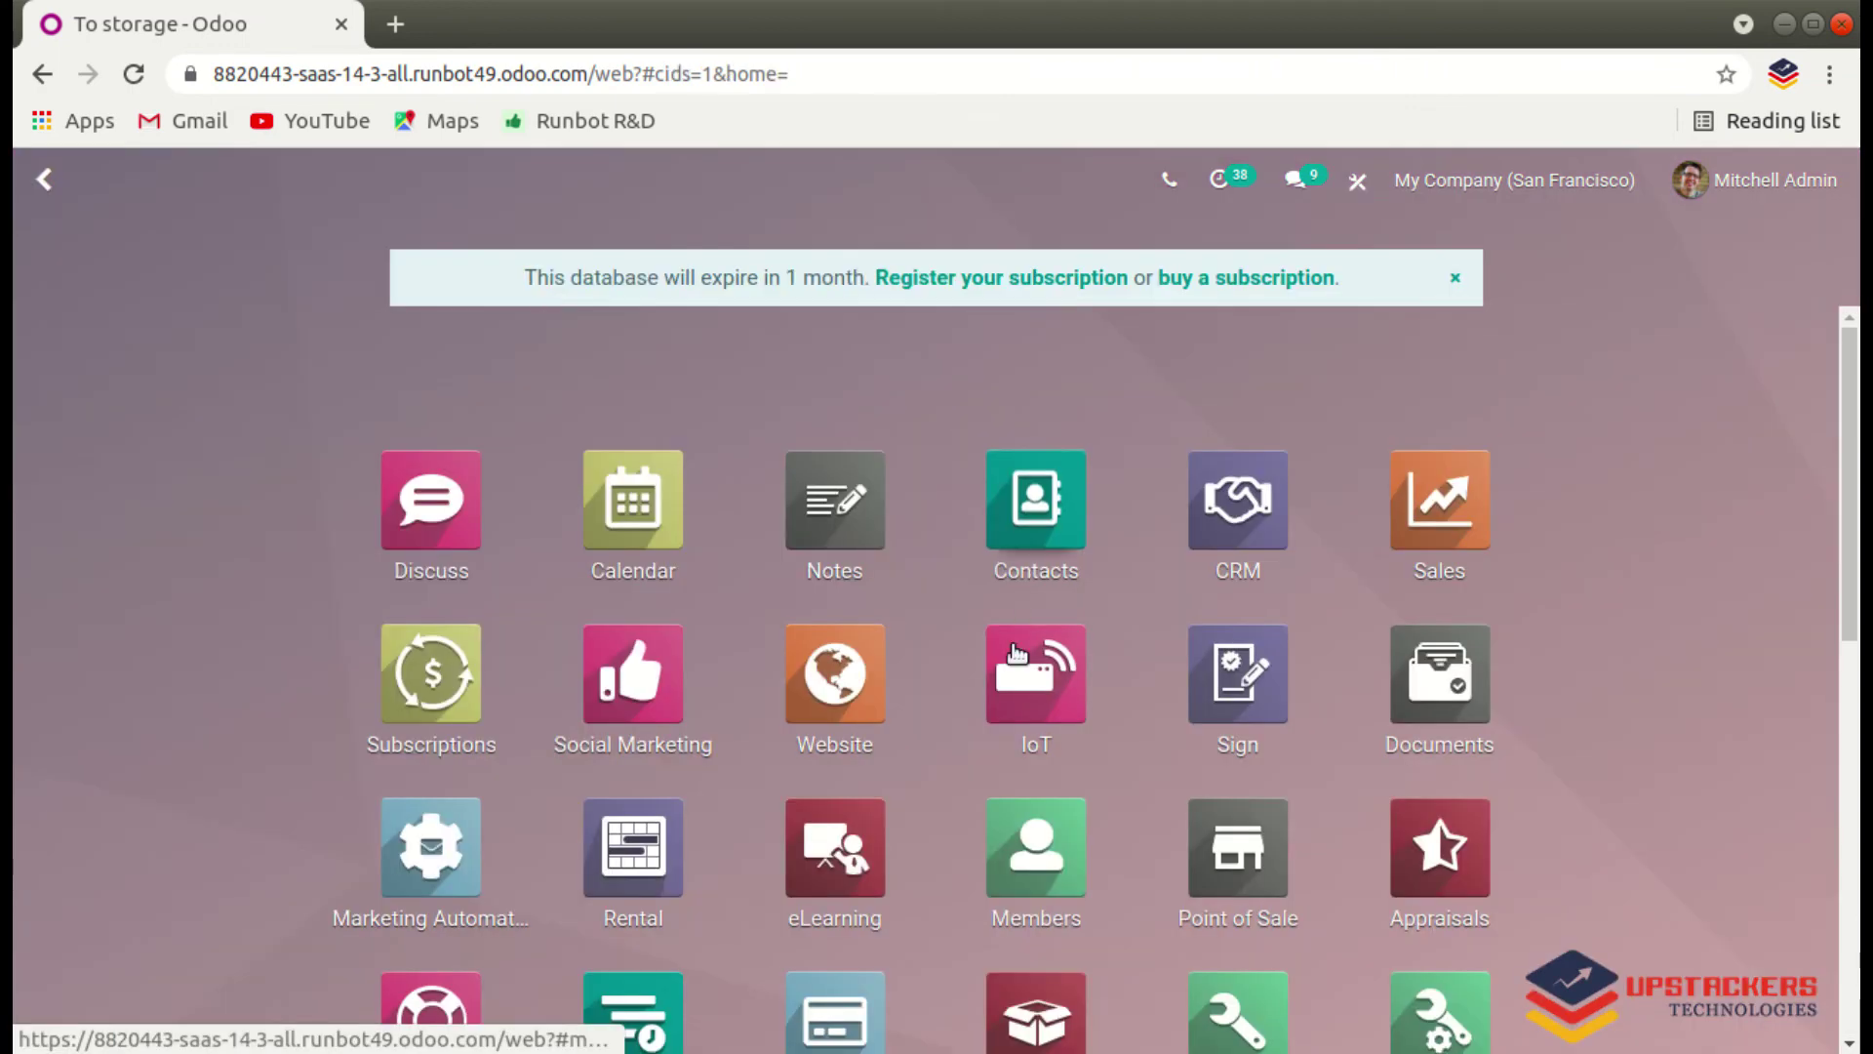
scroll(1186, 488, "down", 1)
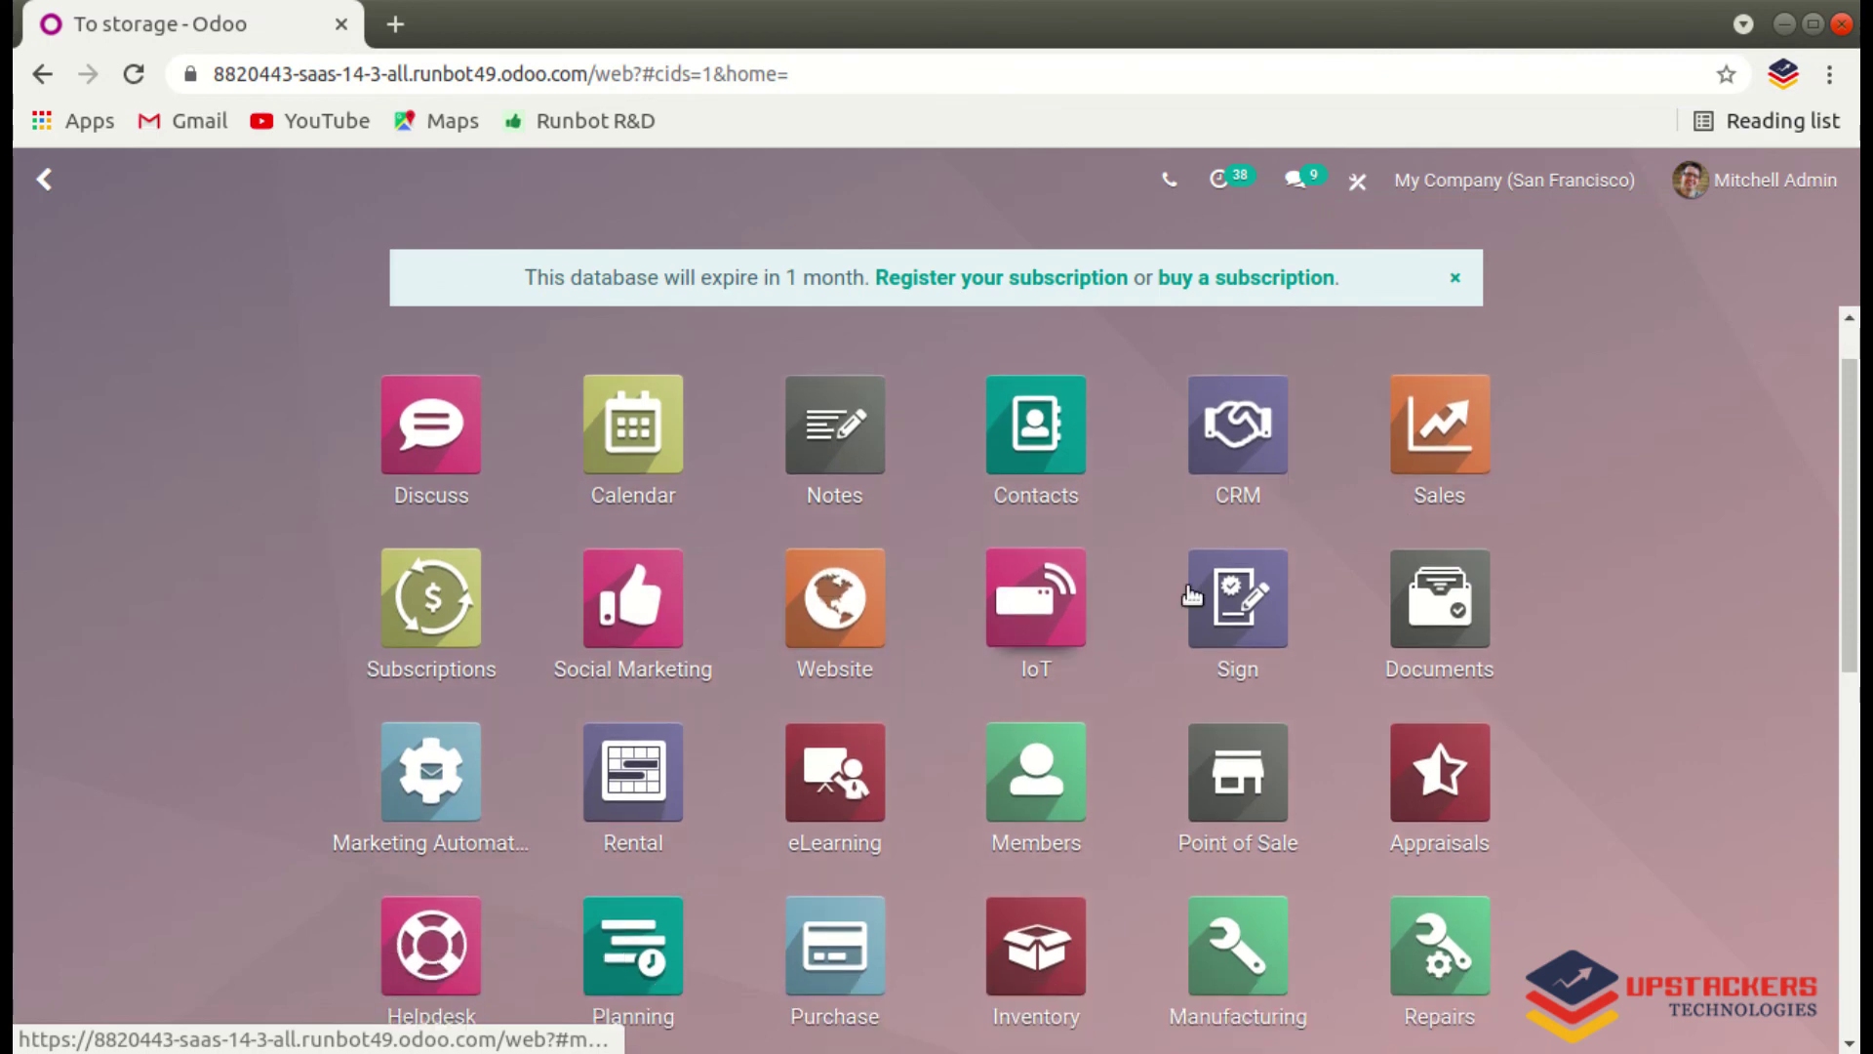
scroll(1237, 840, "down", 2)
left_click(802, 820)
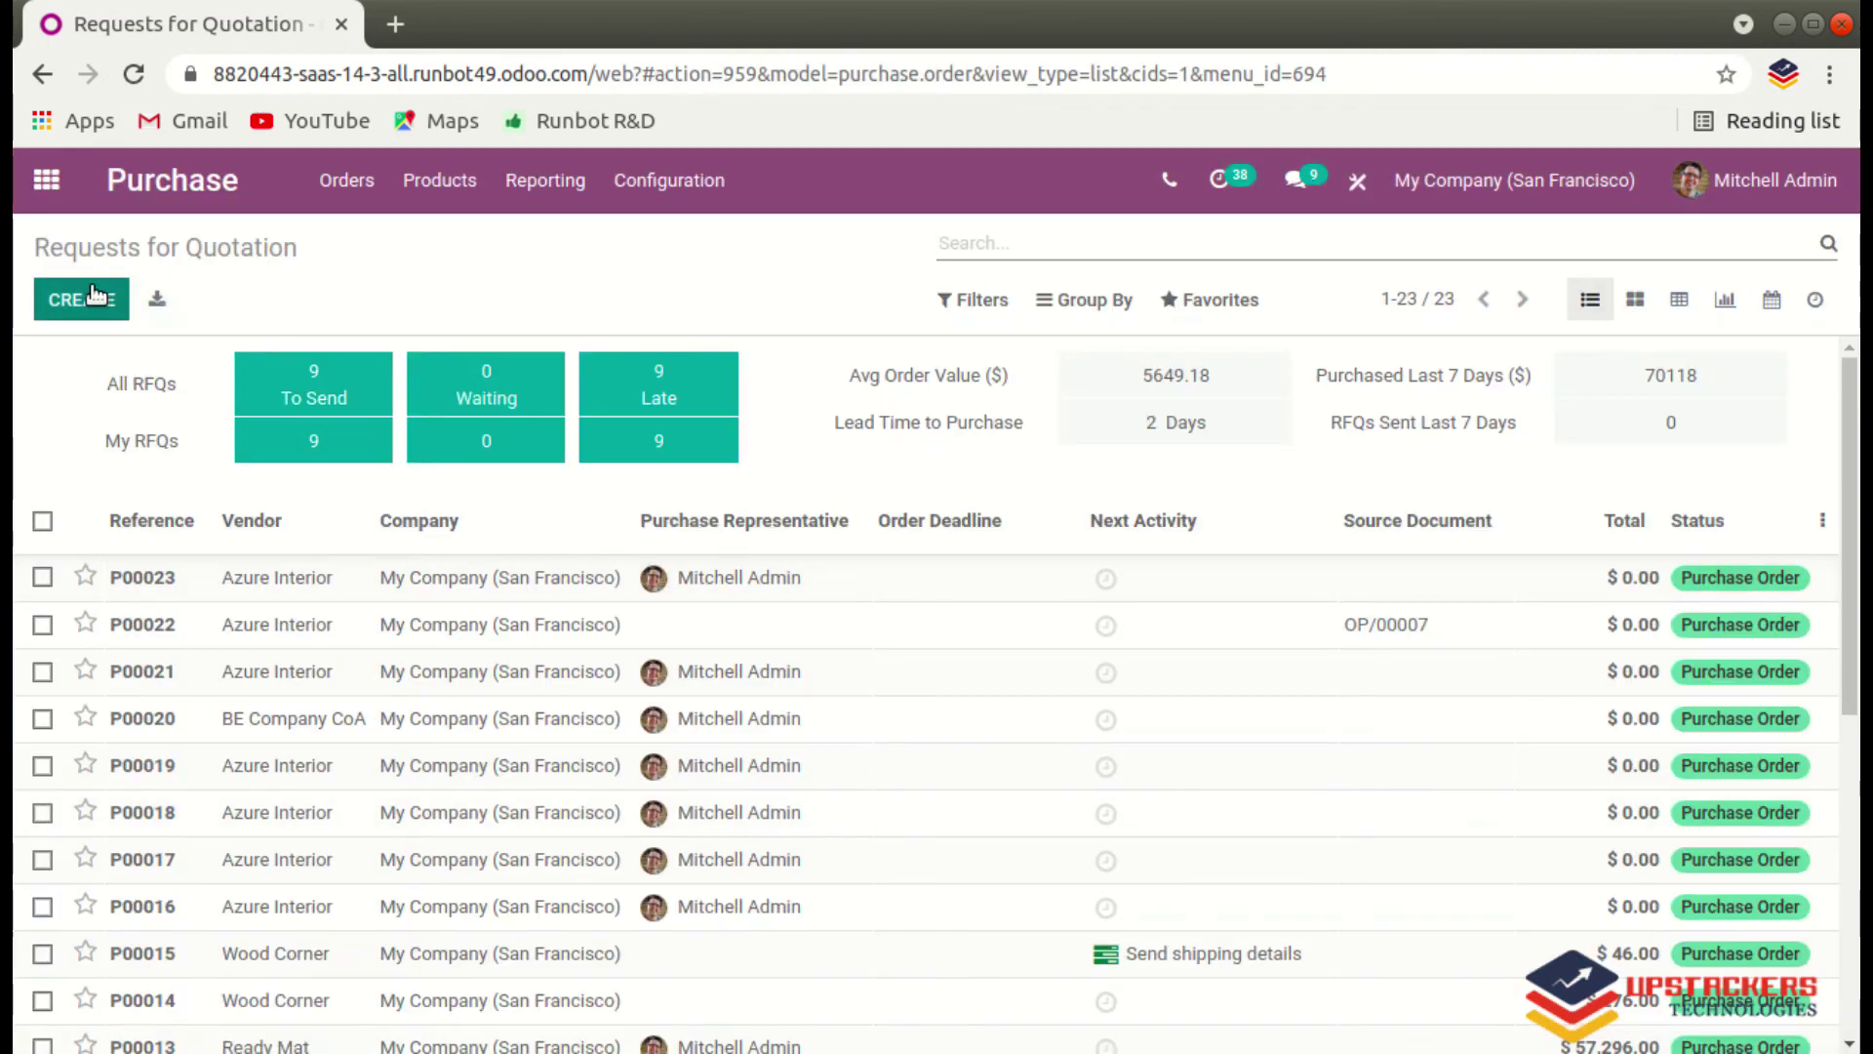
left_click(94, 294)
left_click(425, 583)
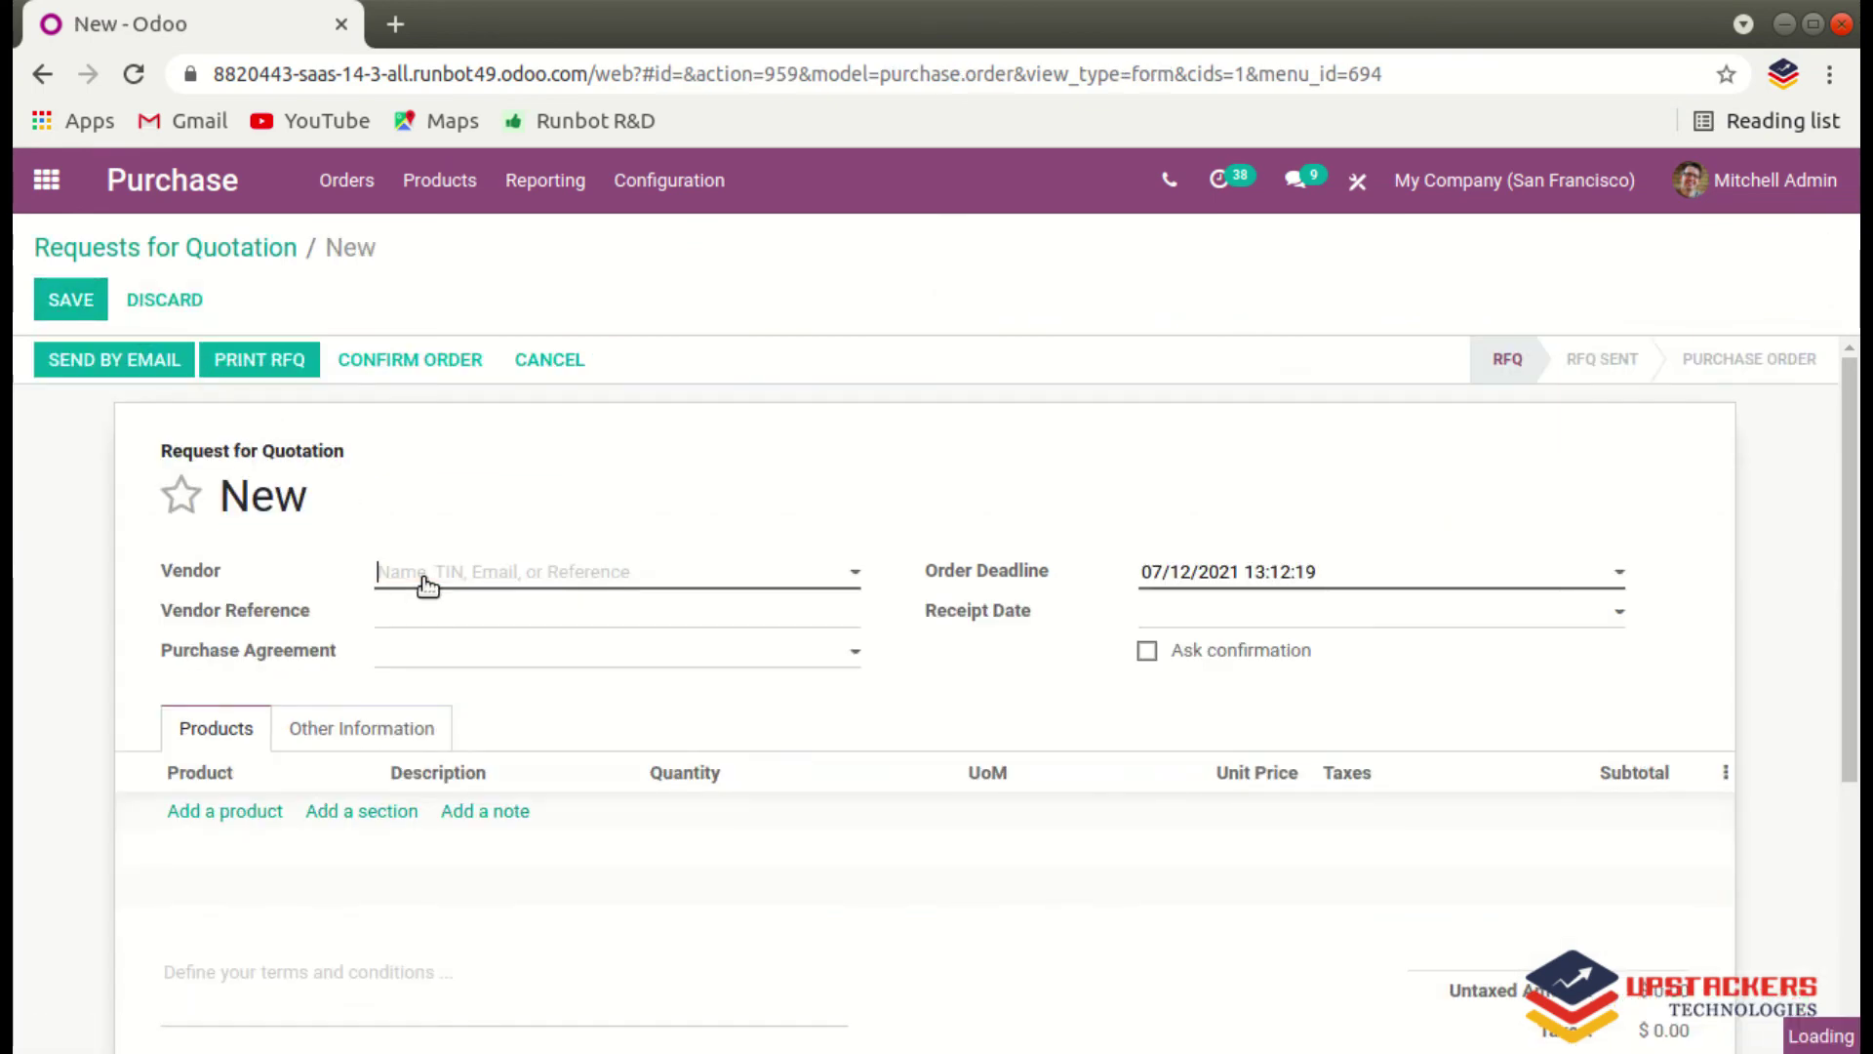
left_click(424, 617)
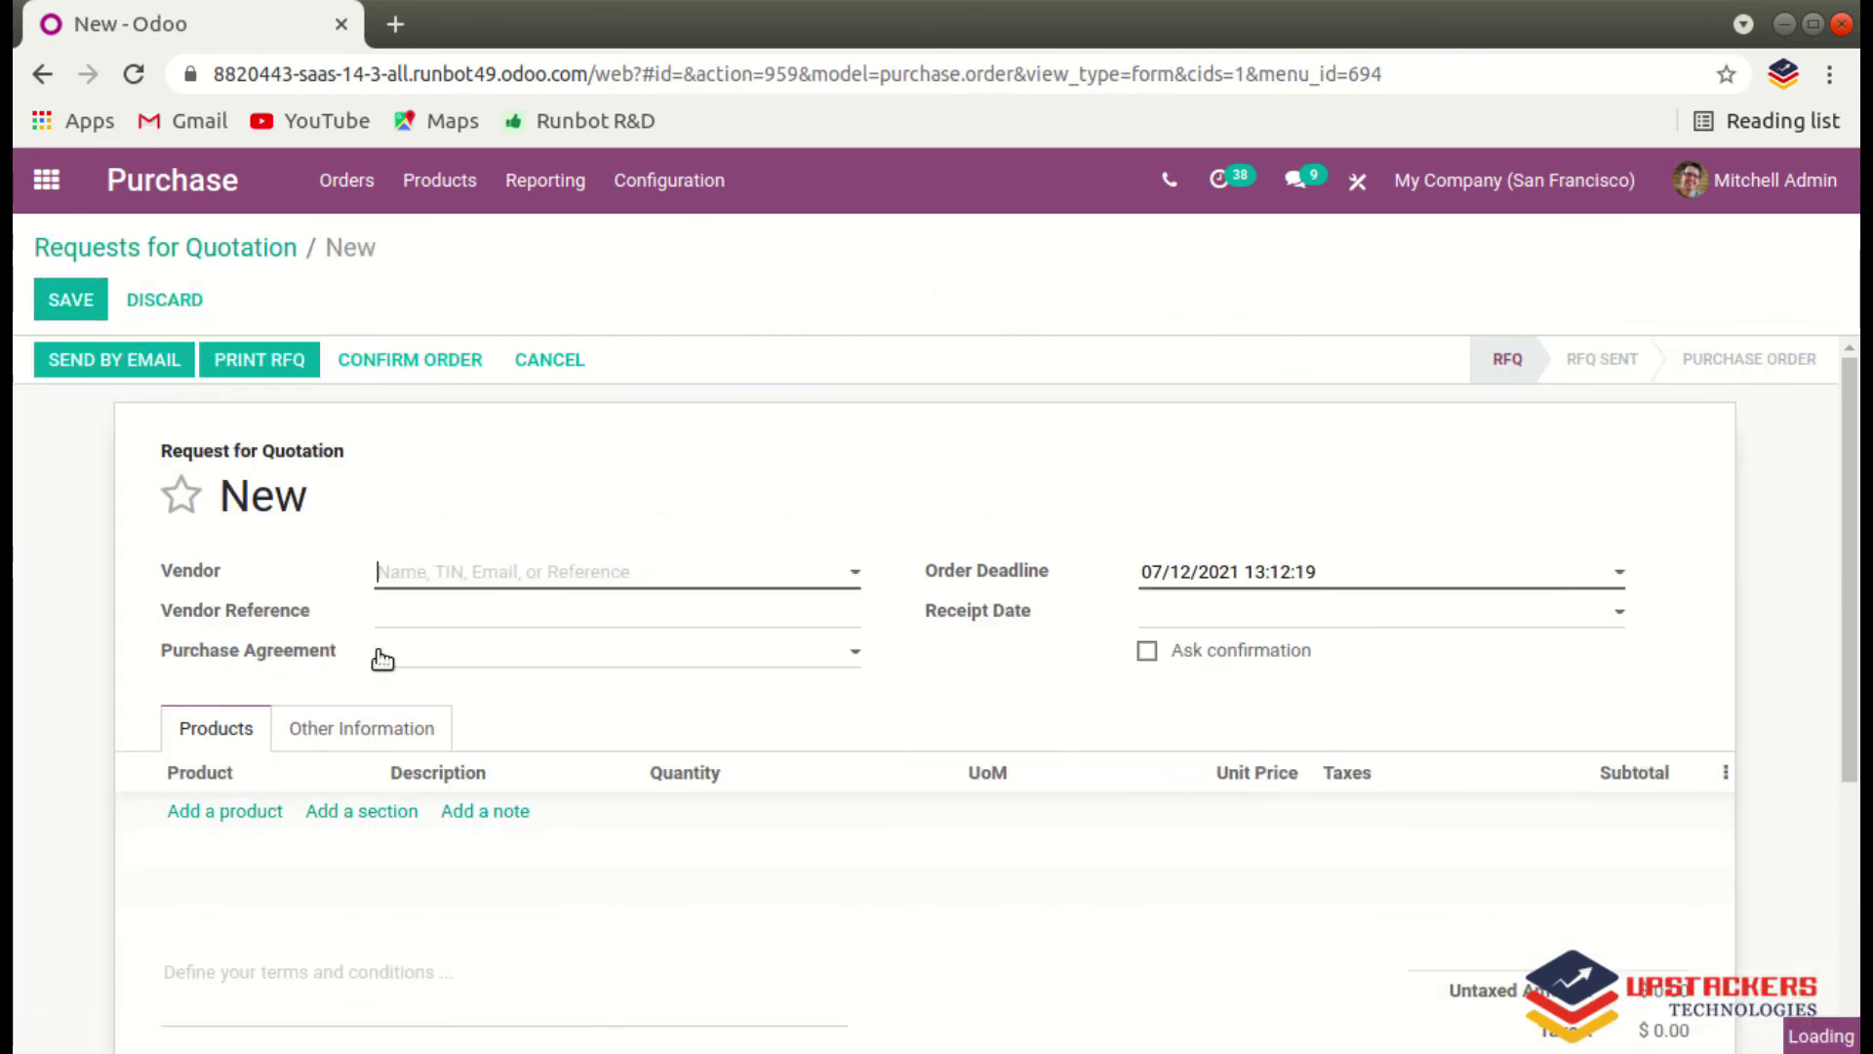
Add the bottle product with a quantity of 5 to the new request and save it.
left_click(234, 814)
type("b")
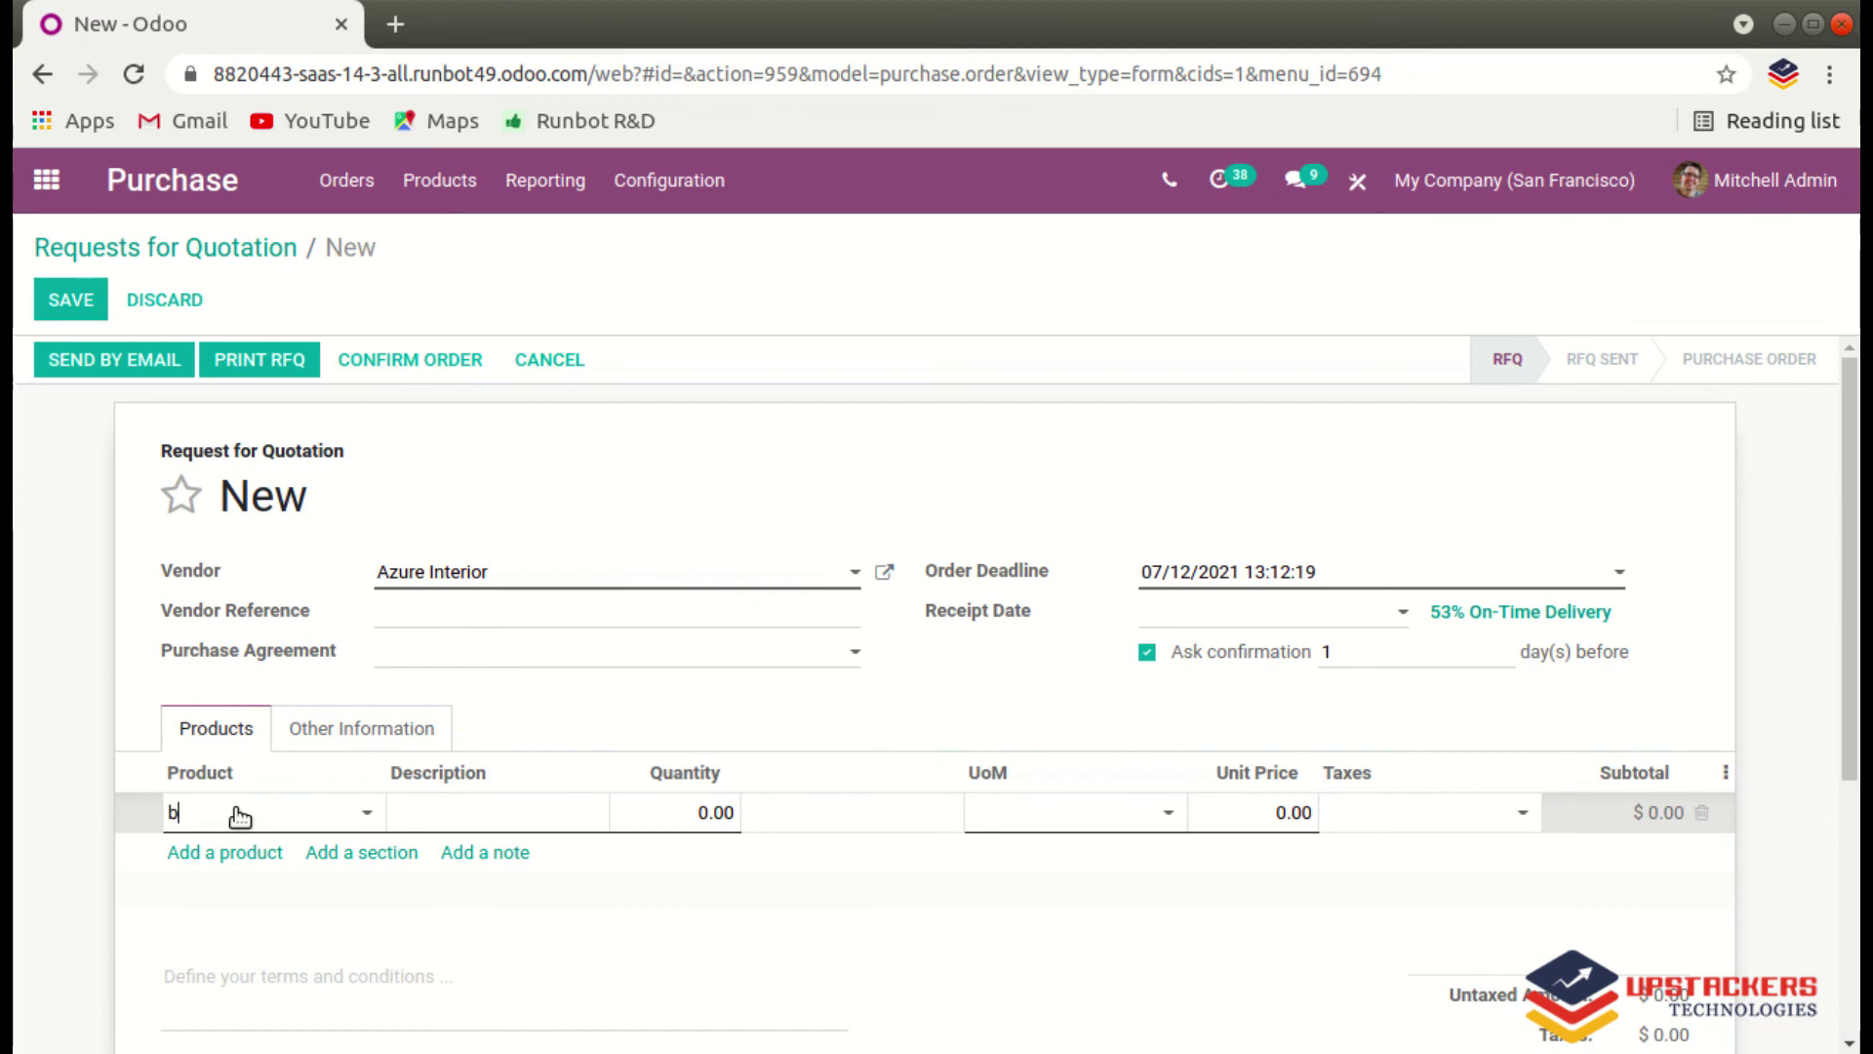
type("ottle")
left_click(230, 852)
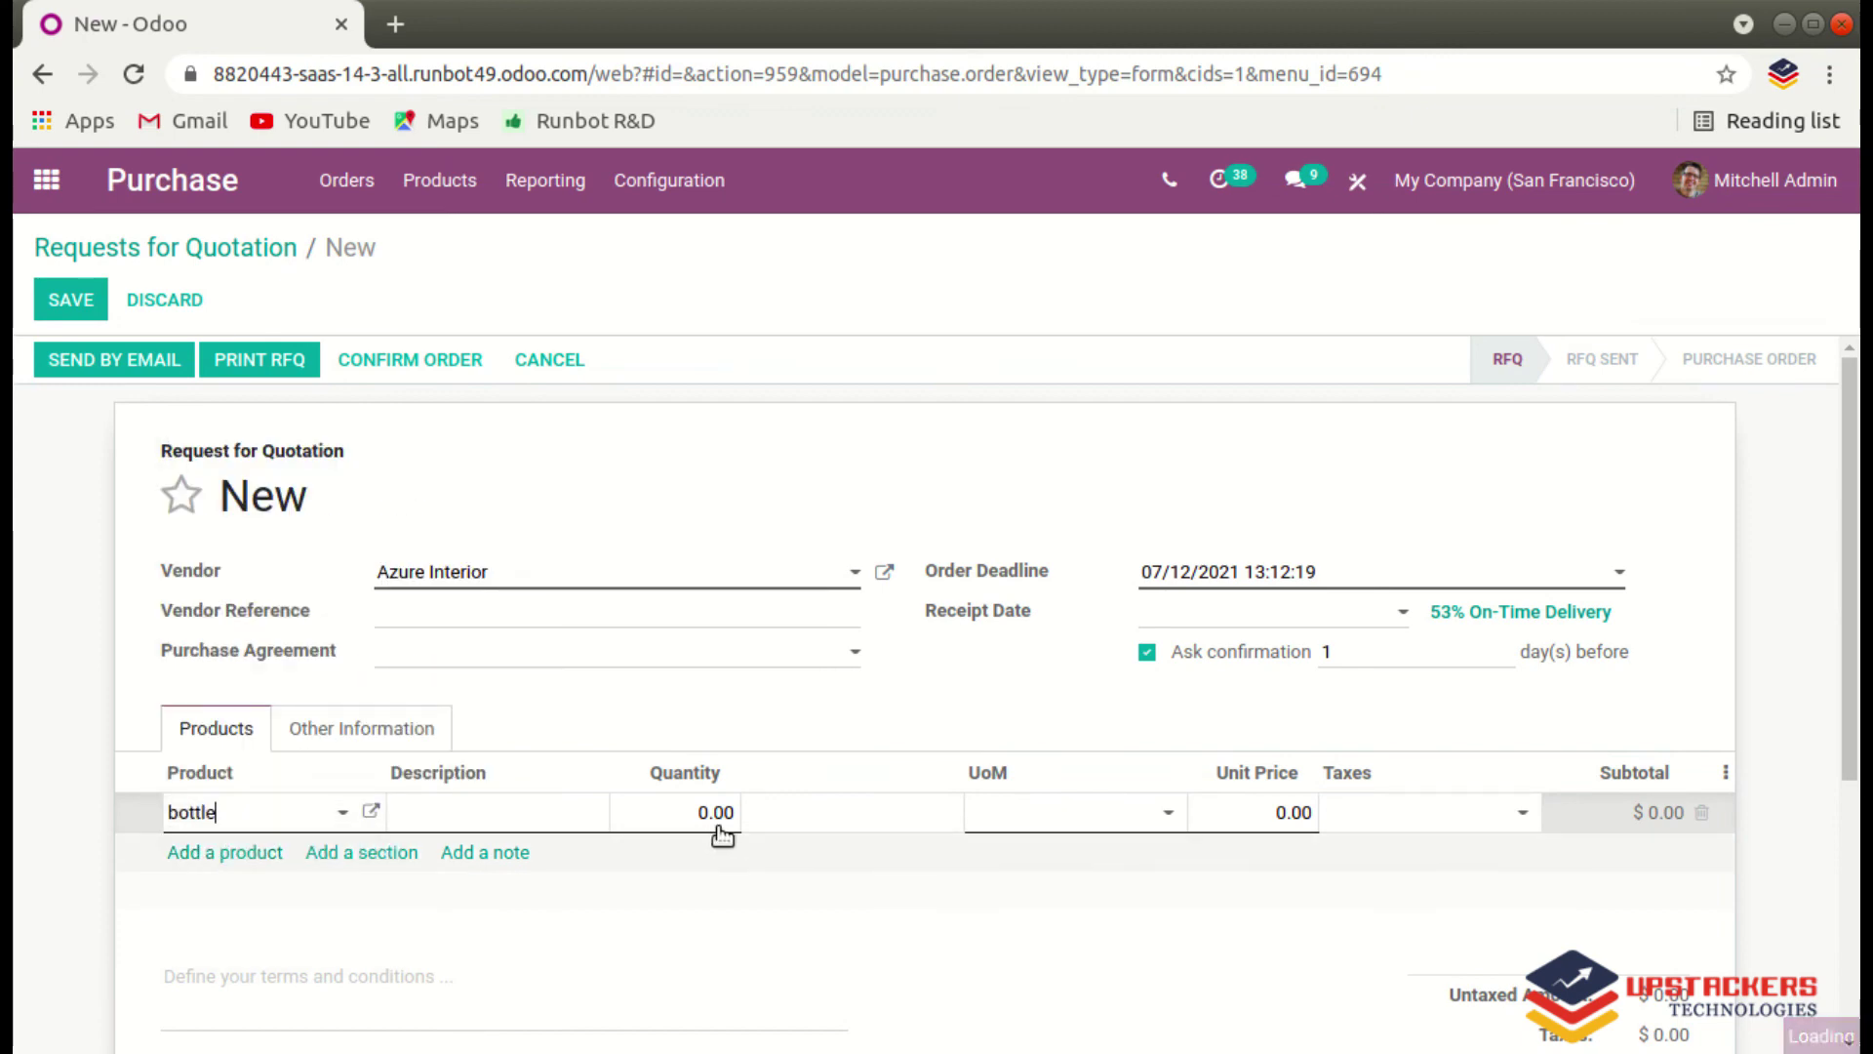
left_click(719, 813)
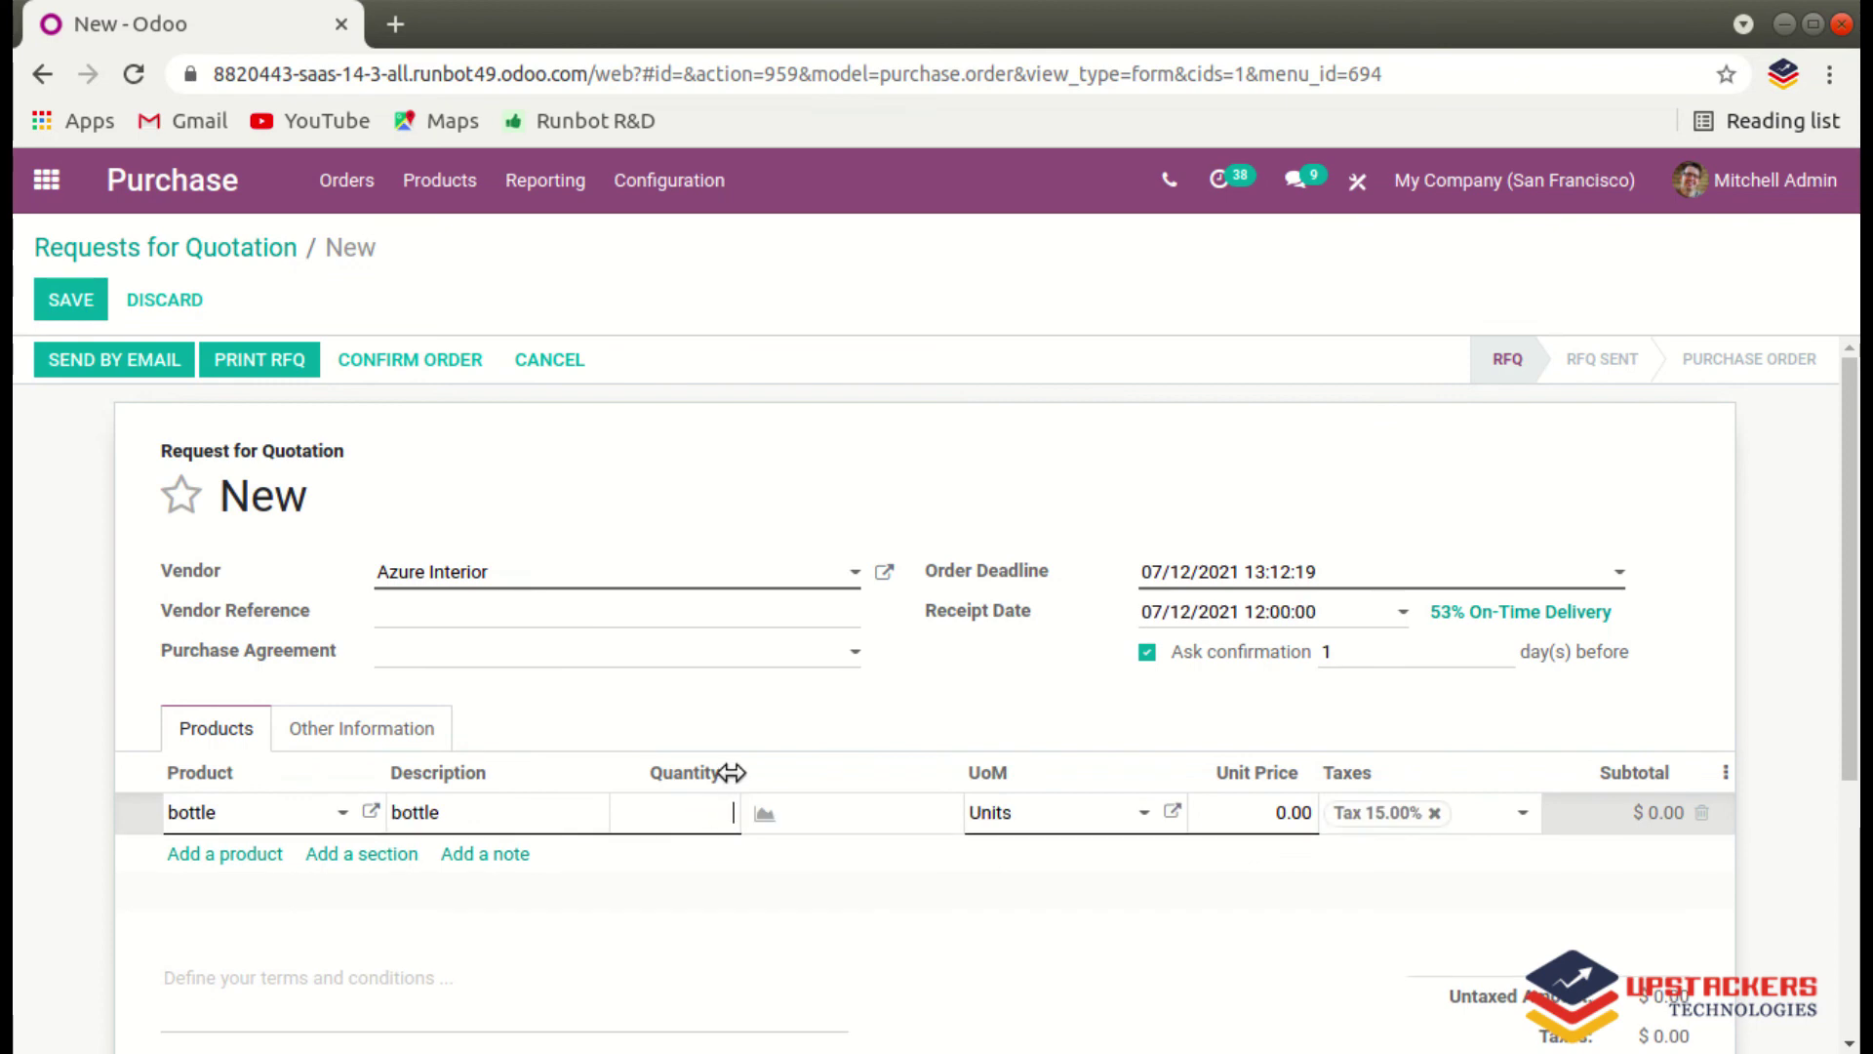
type("5")
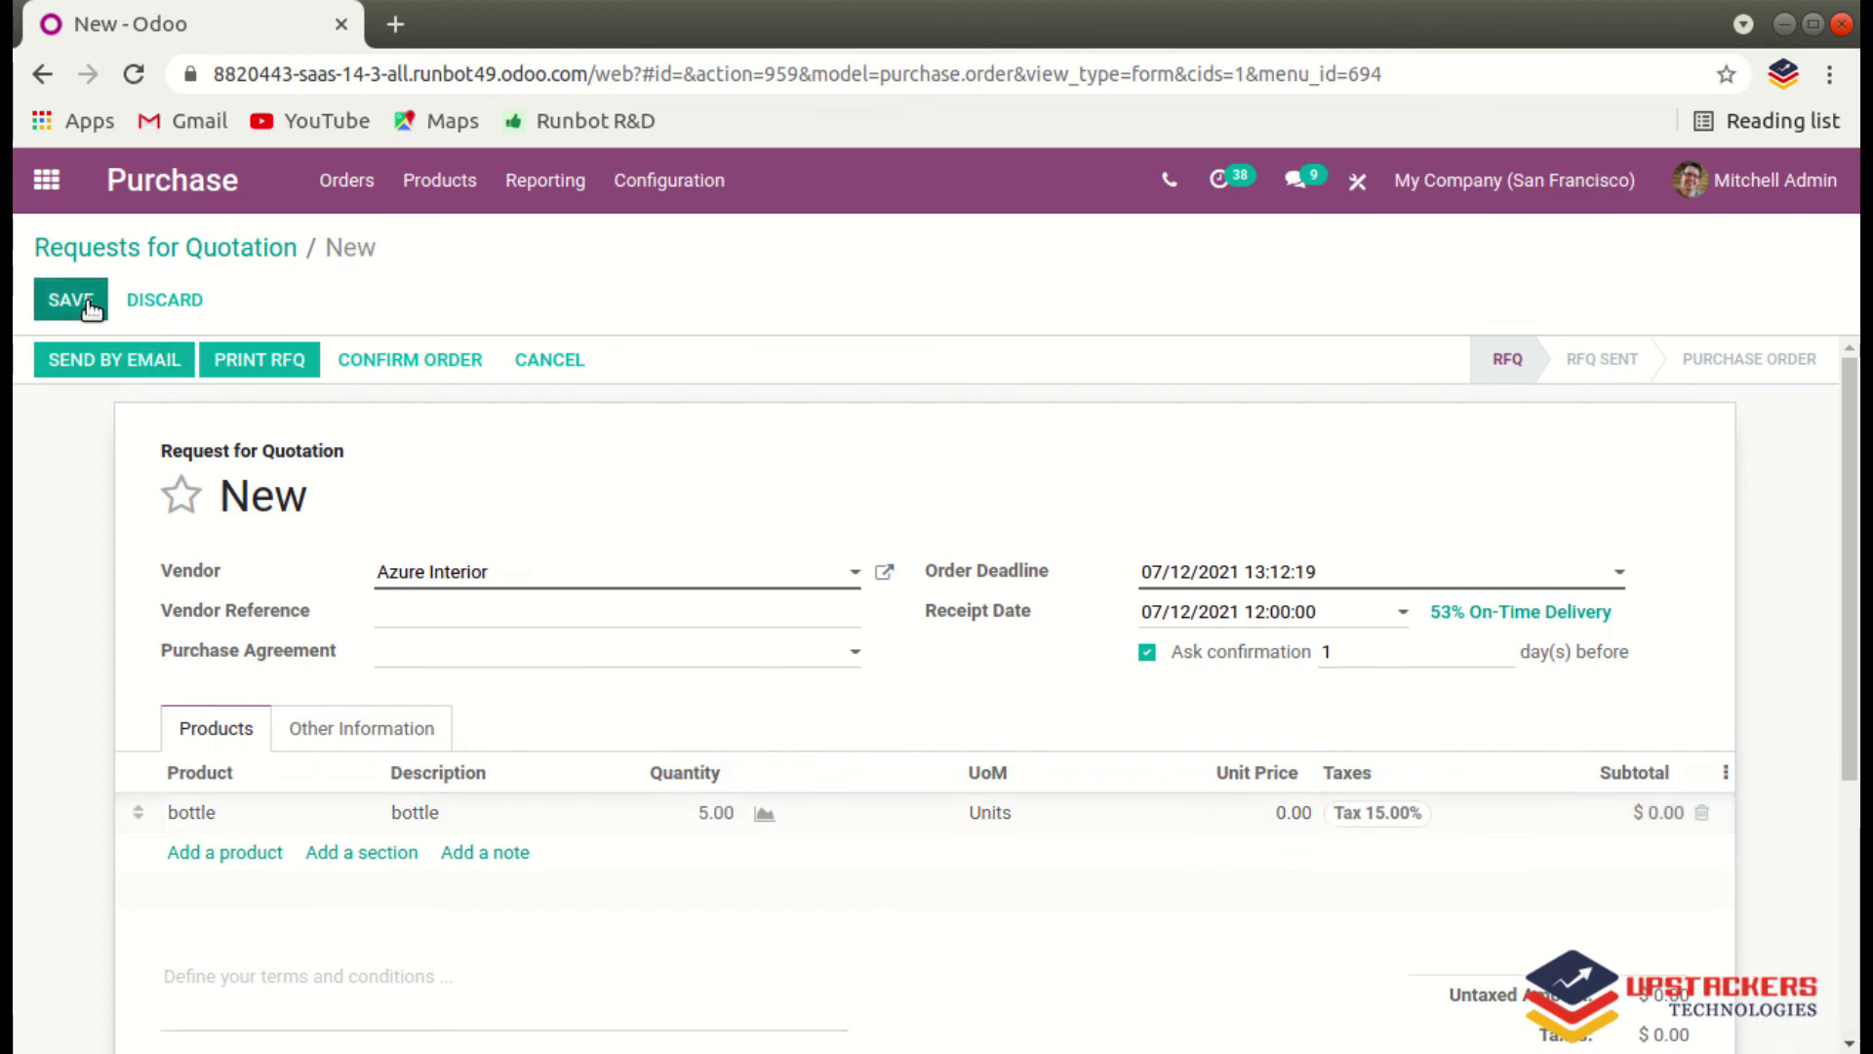
left_click(79, 305)
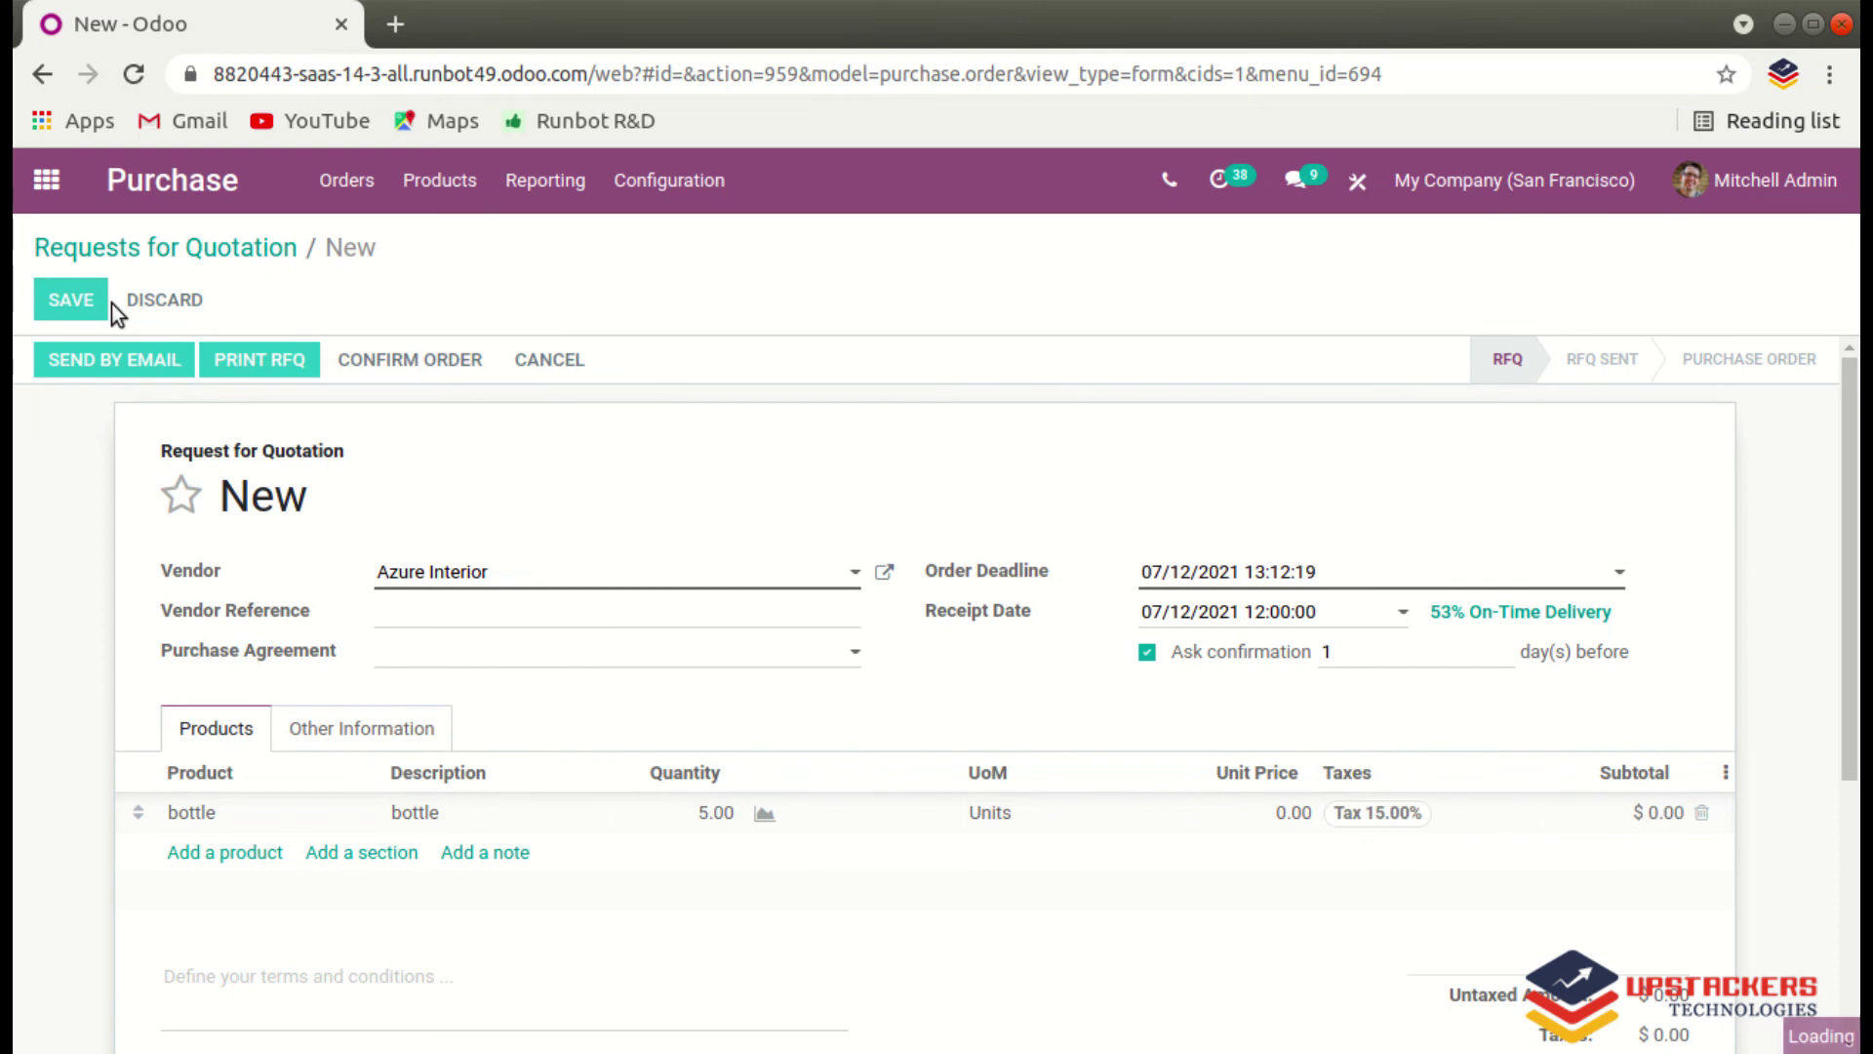
Confirm the order for 5 bottles, receive the products, and validate the receipt with all quantities processed.
left_click(418, 359)
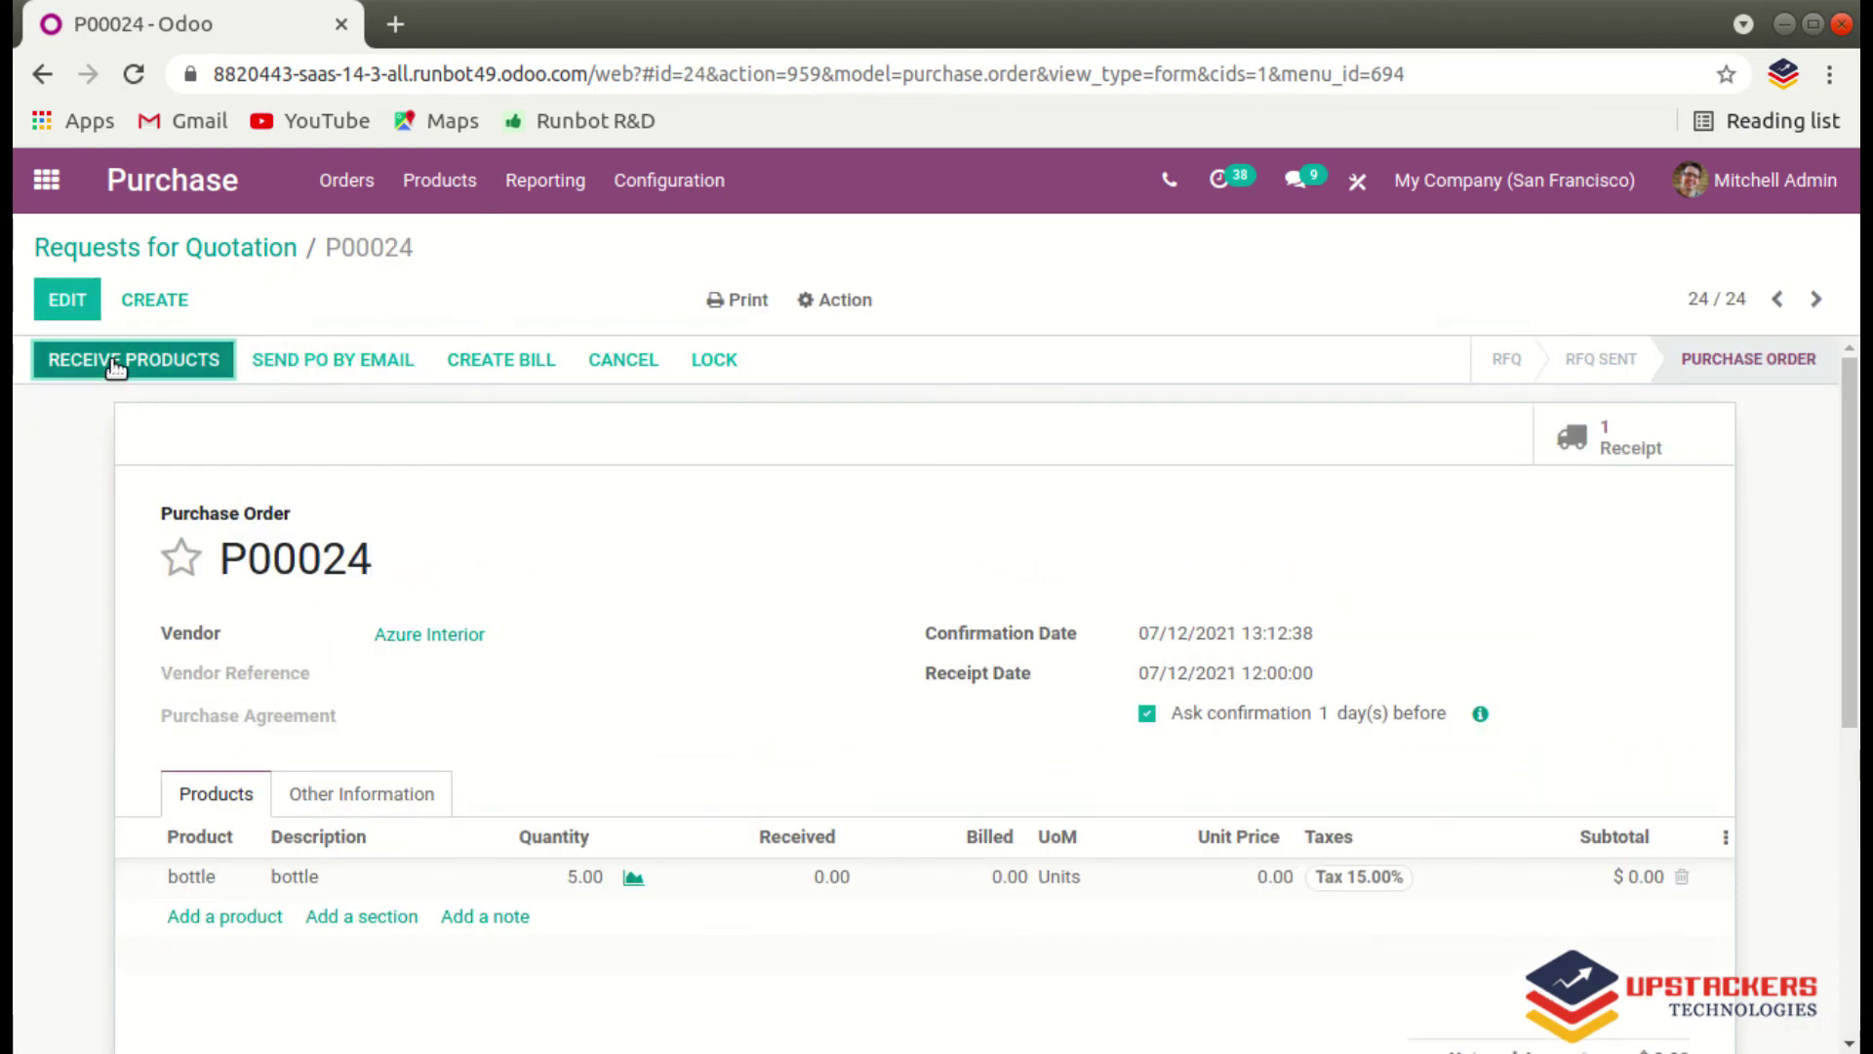
left_click(132, 369)
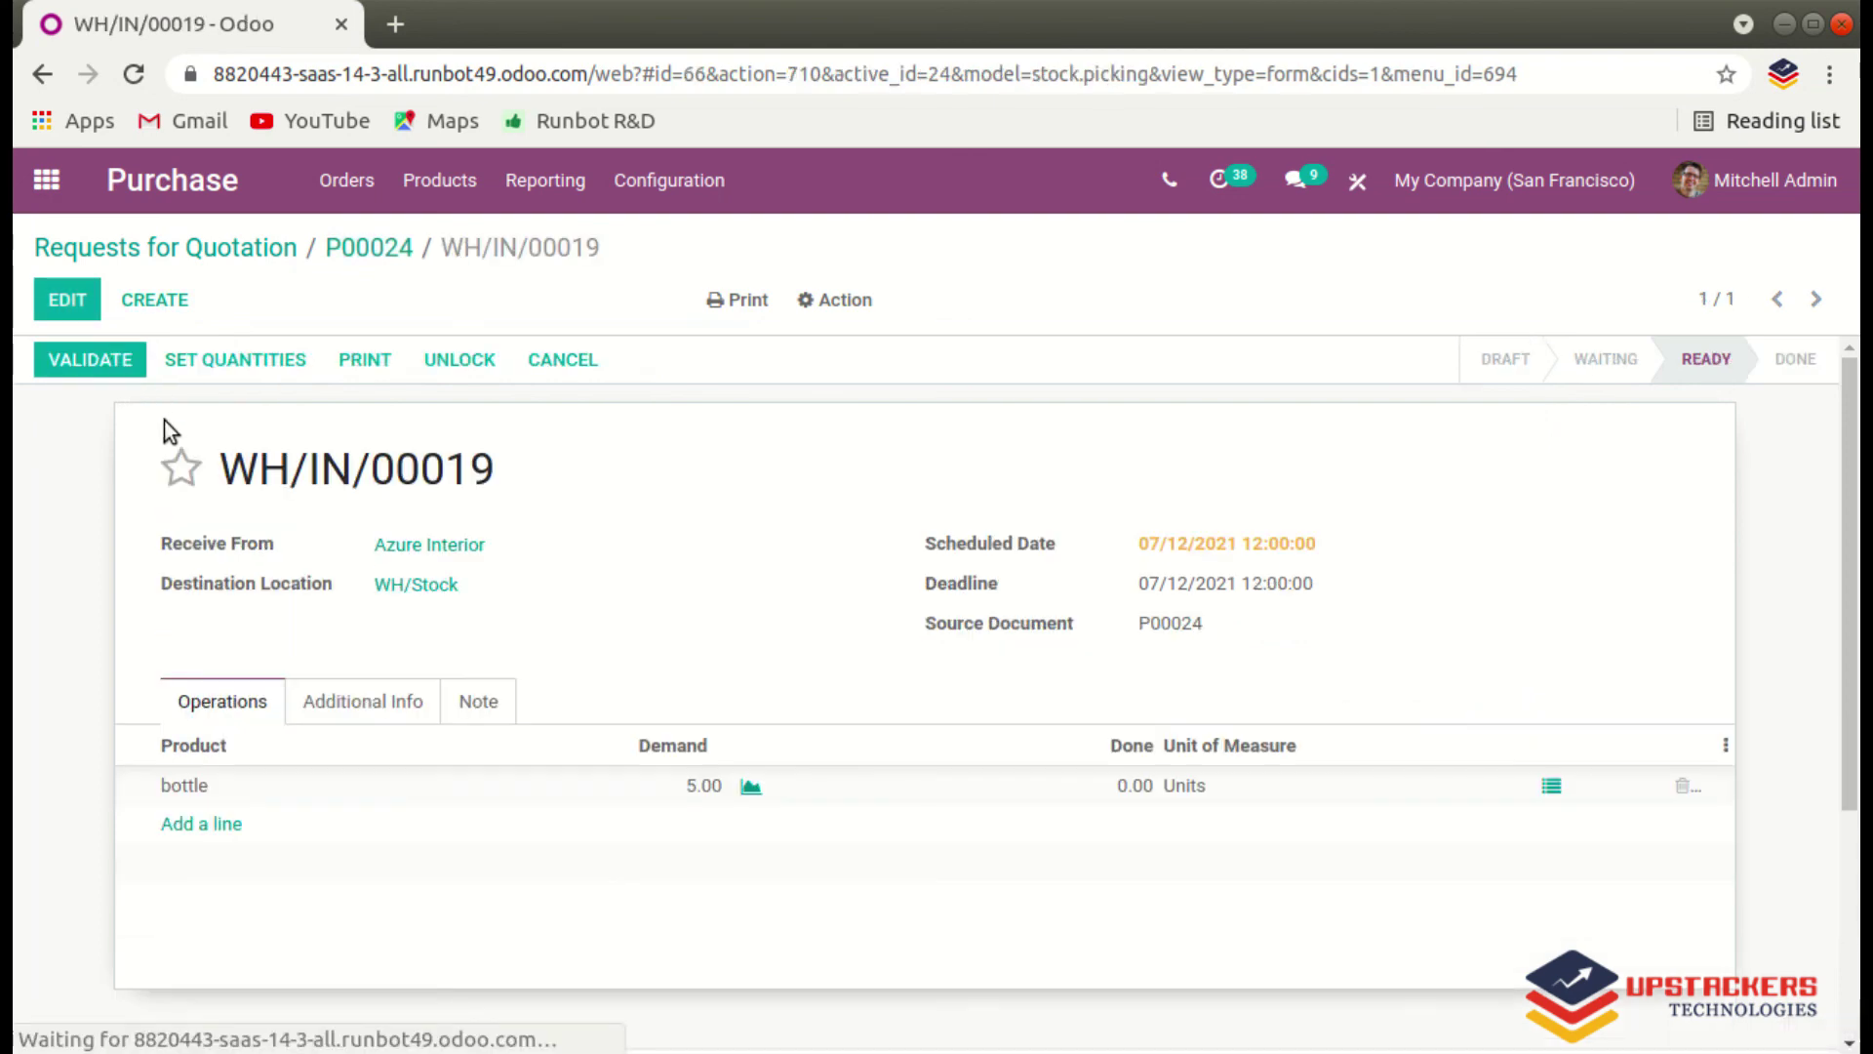
left_click(90, 368)
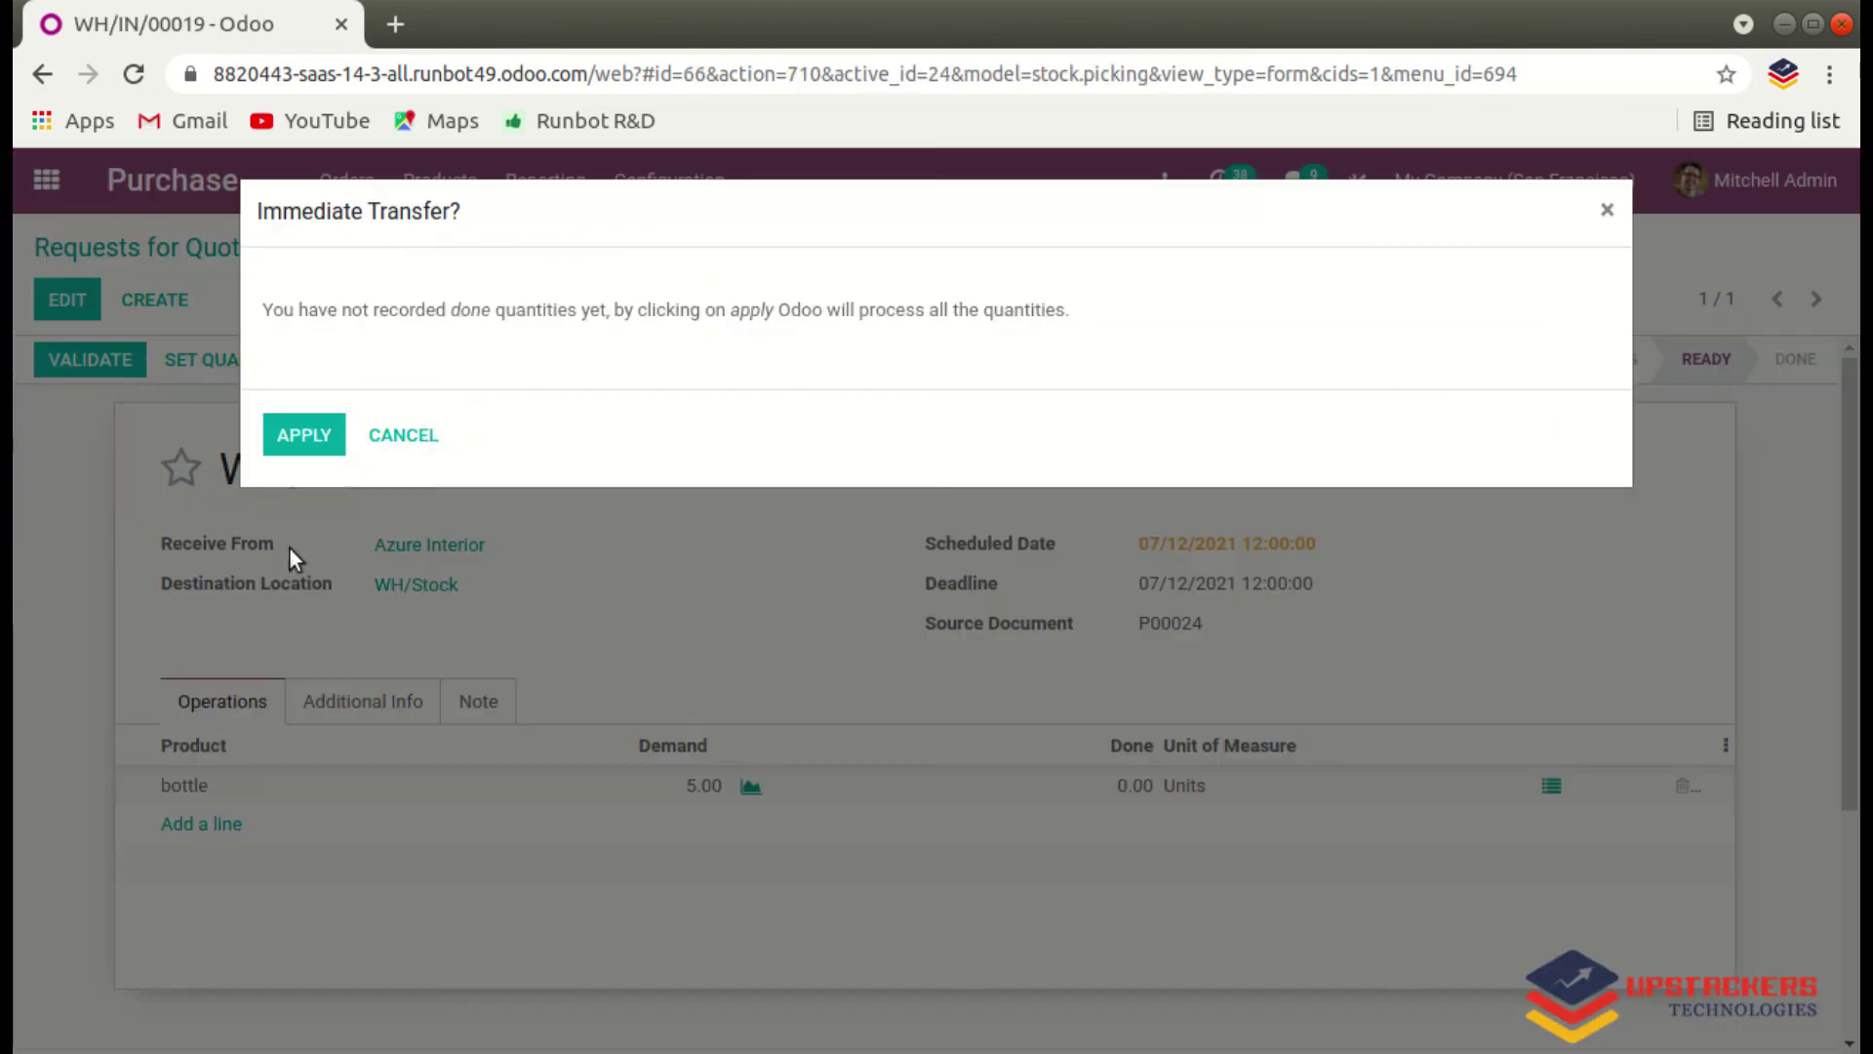
left_click(308, 439)
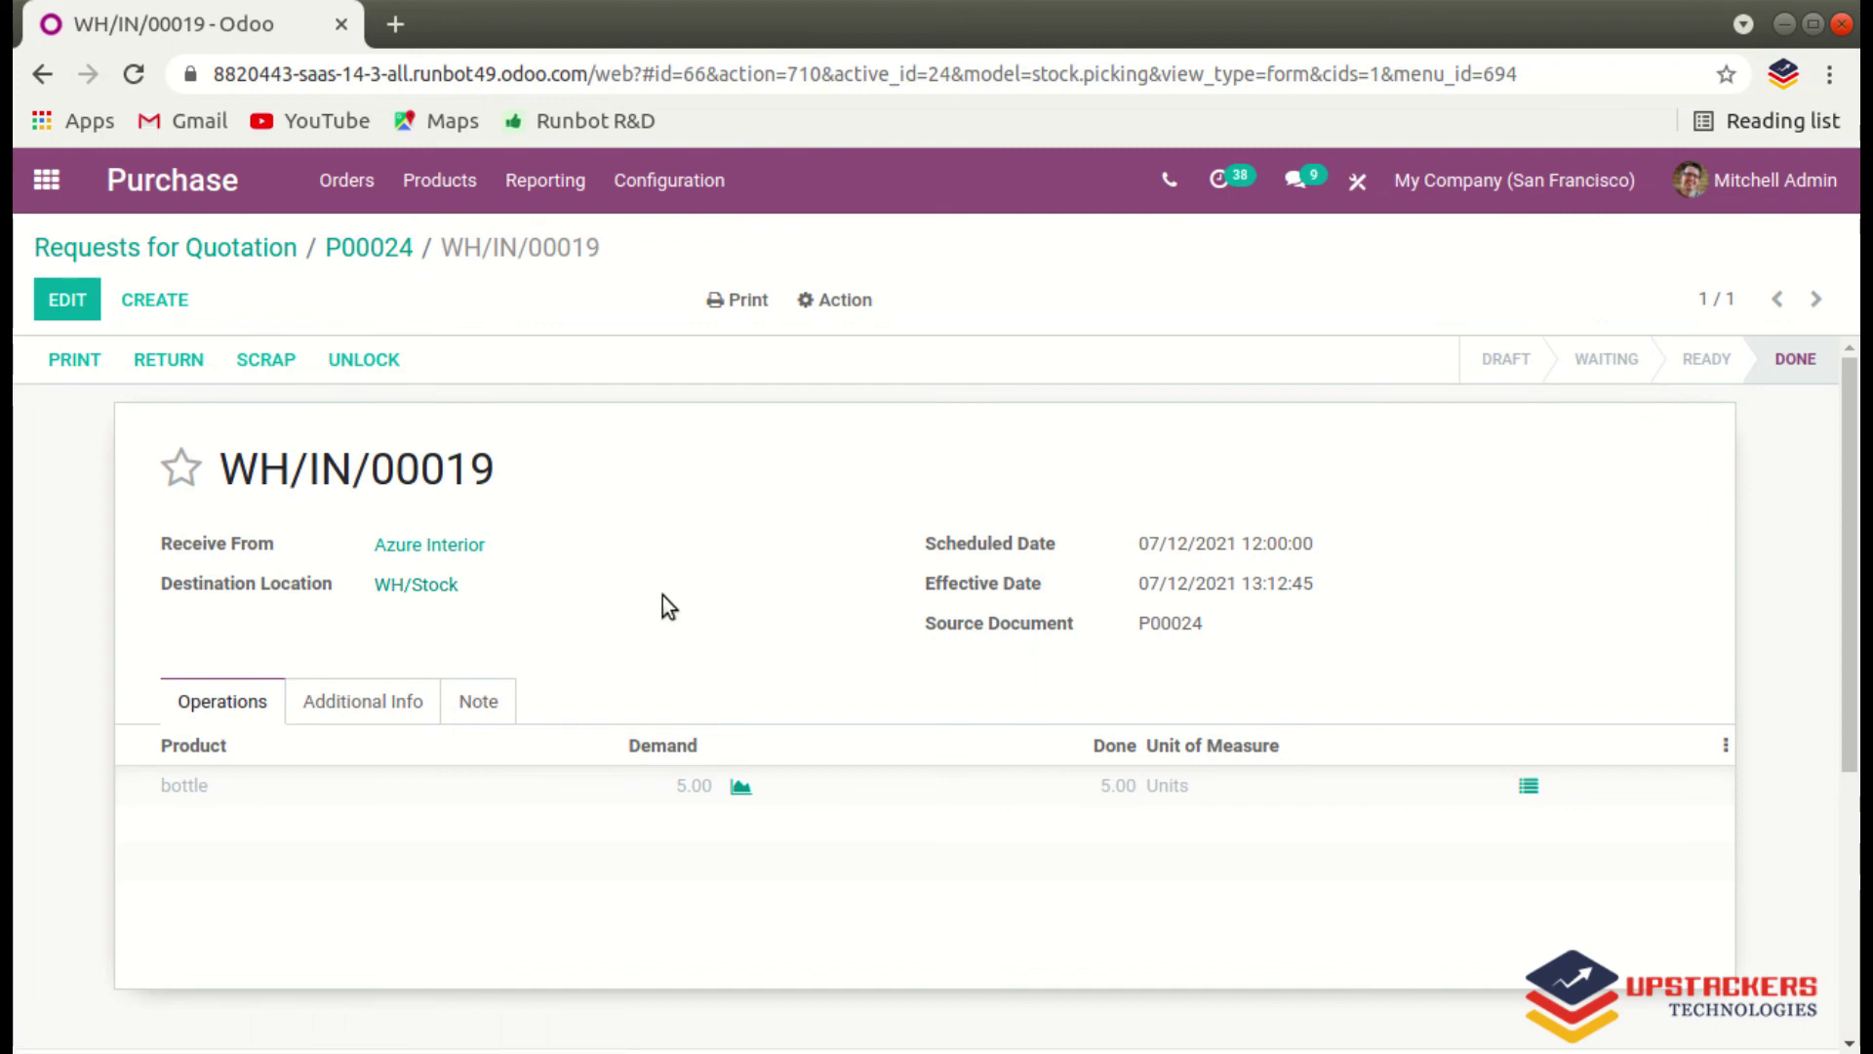
Switch to the Inventory app and open the Product Moves report.
left_click(47, 180)
scroll(1141, 702, "down", 3)
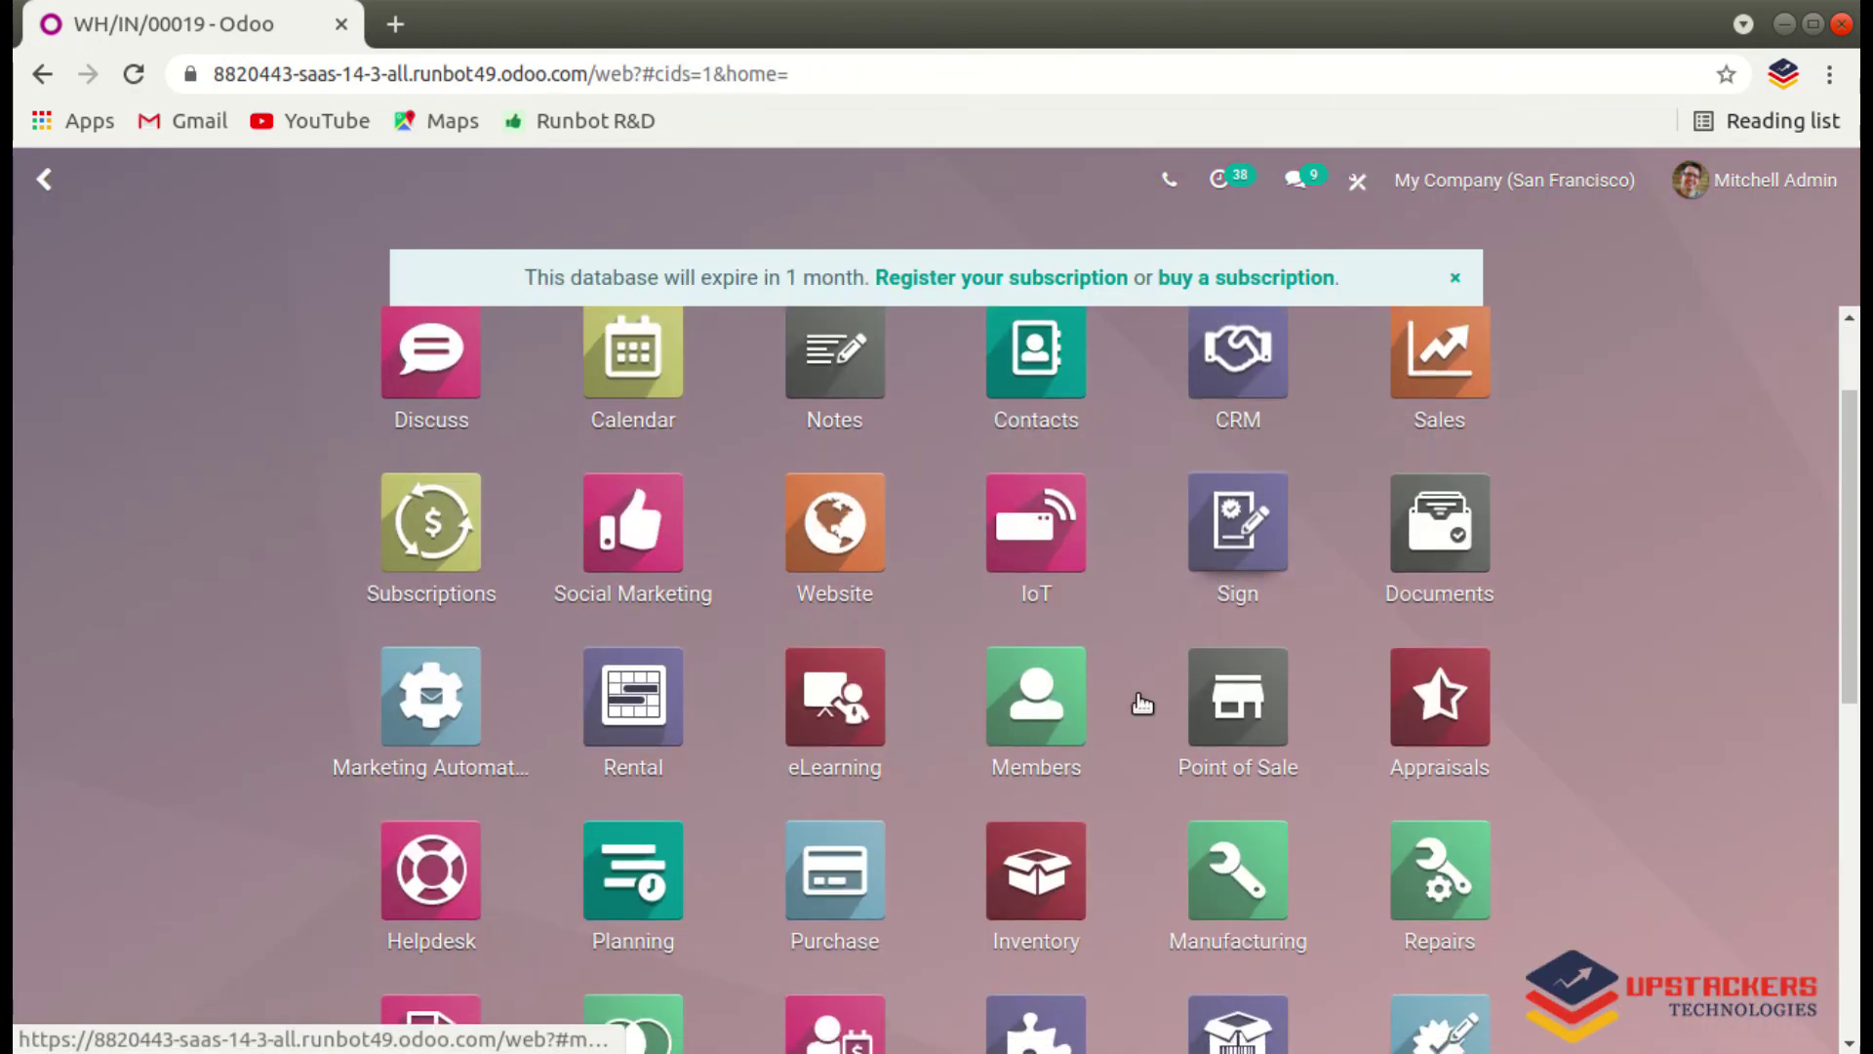
left_click(1060, 913)
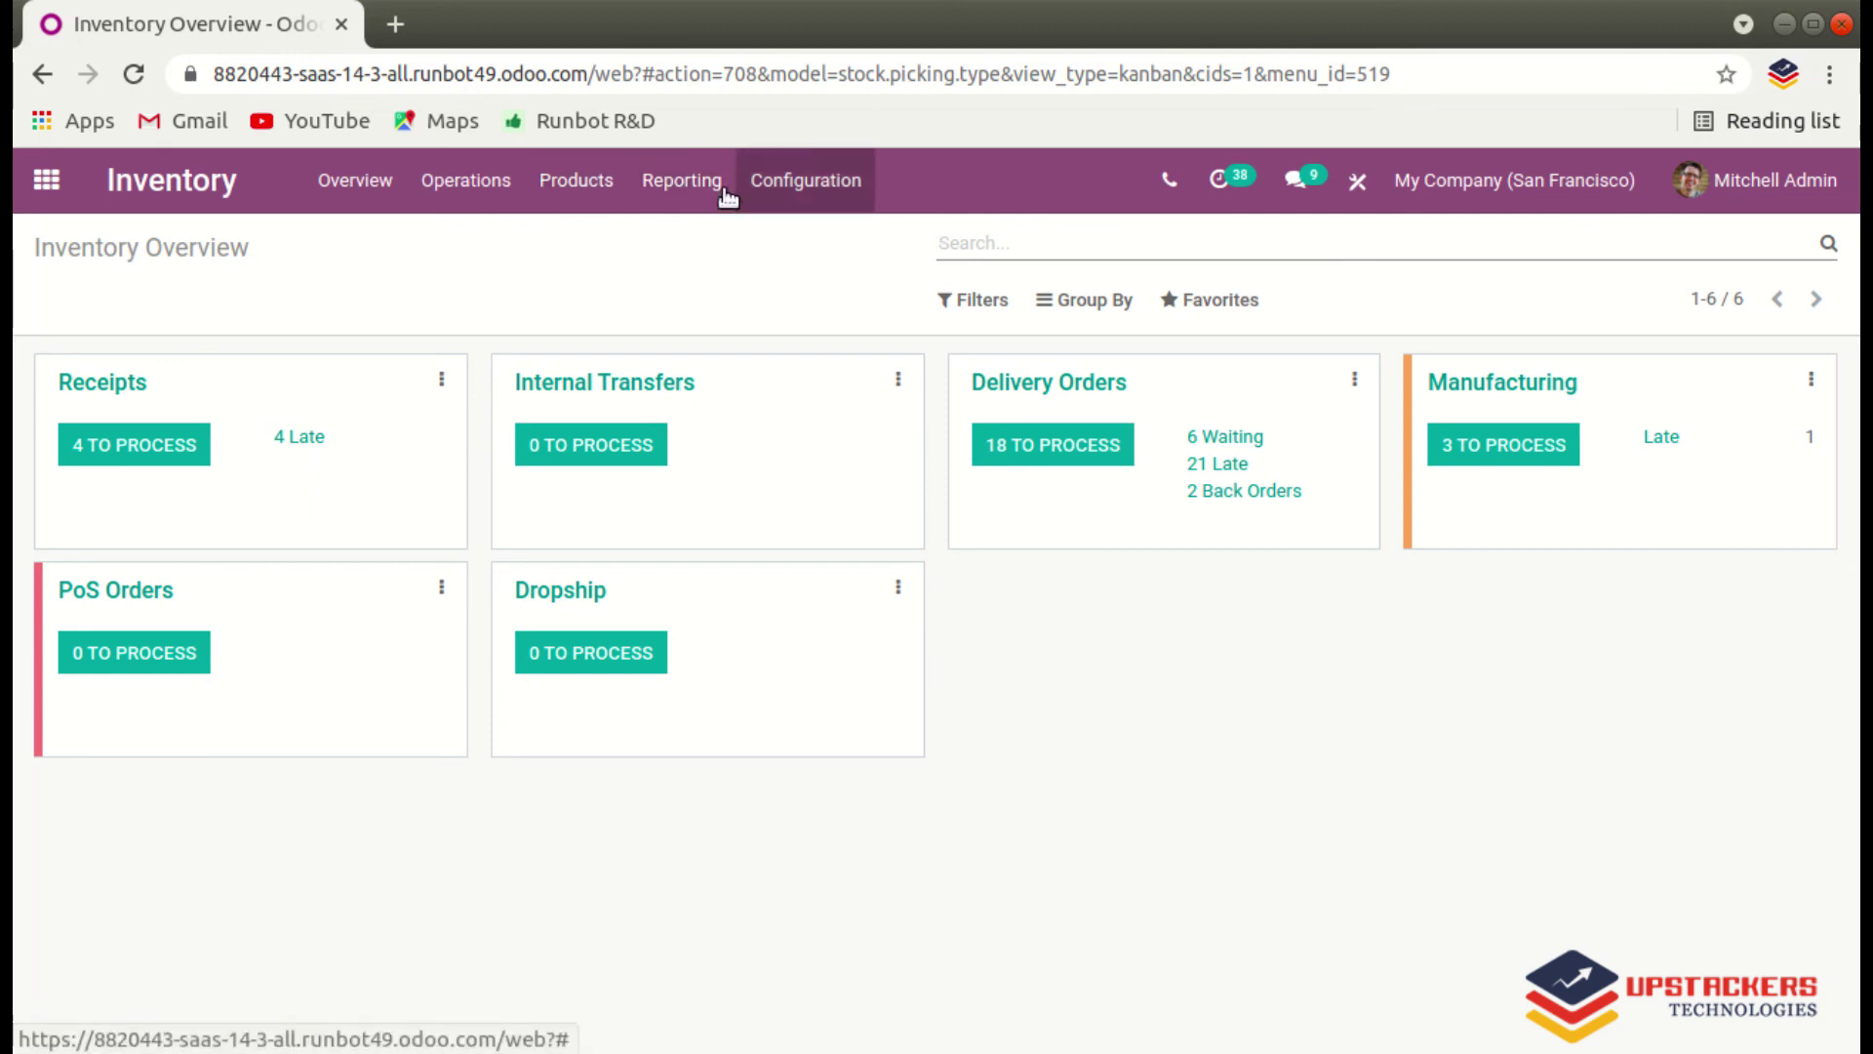
left_click(675, 187)
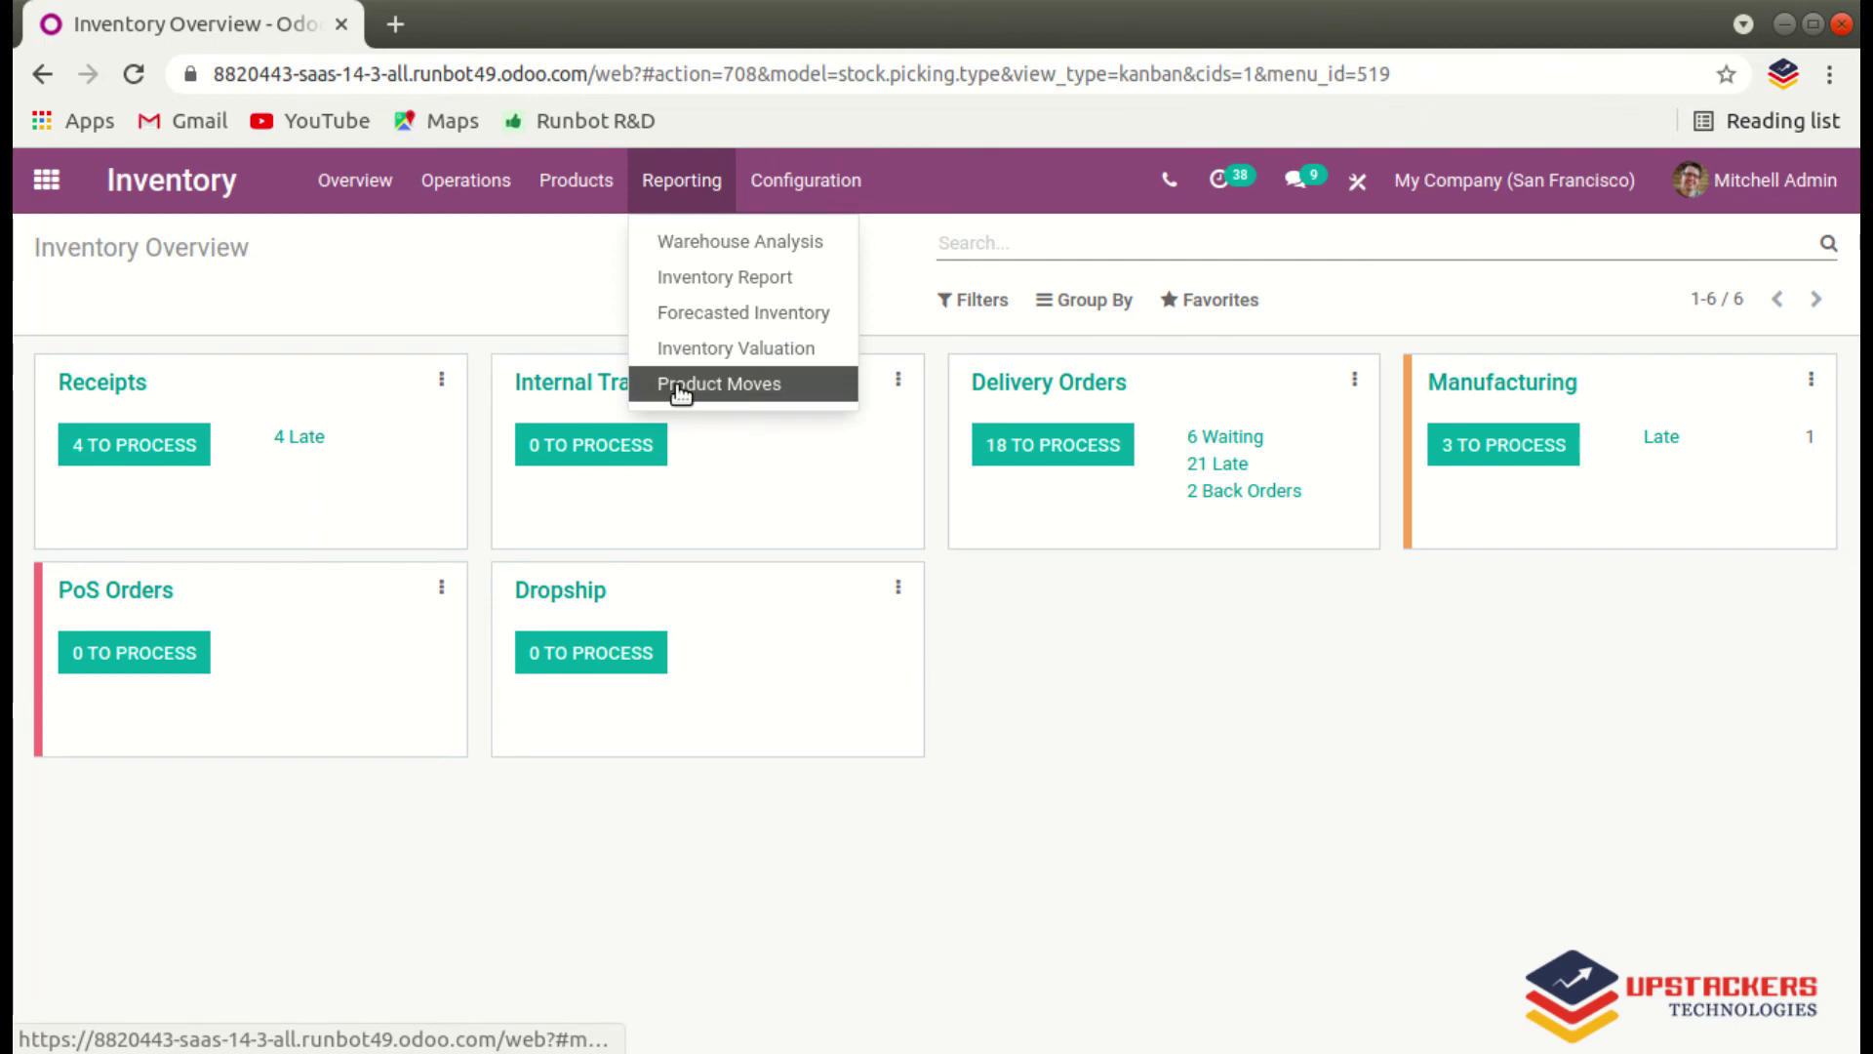
left_click(693, 383)
Expand the bottle group in the product moves and examine the source and destination locations of each move.
scroll(765, 660, "down", 10)
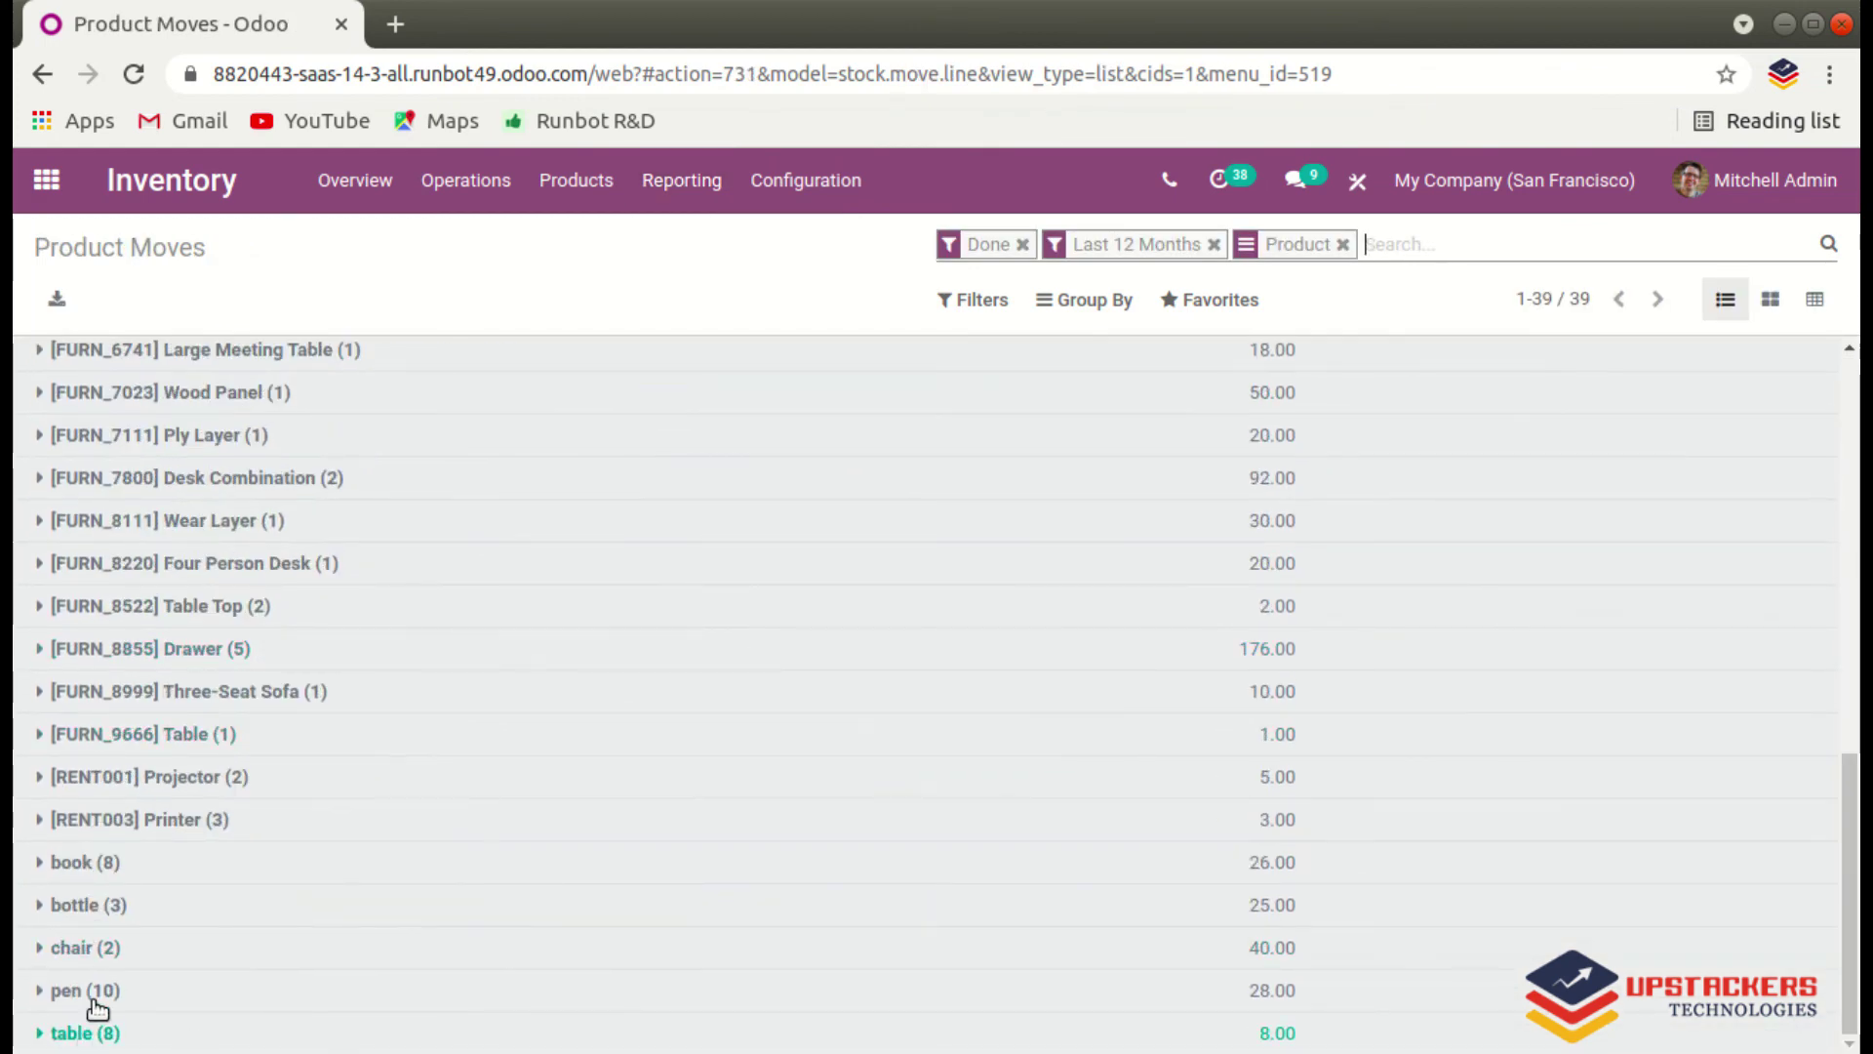
left_click(547, 905)
scroll(751, 759, "down", 2)
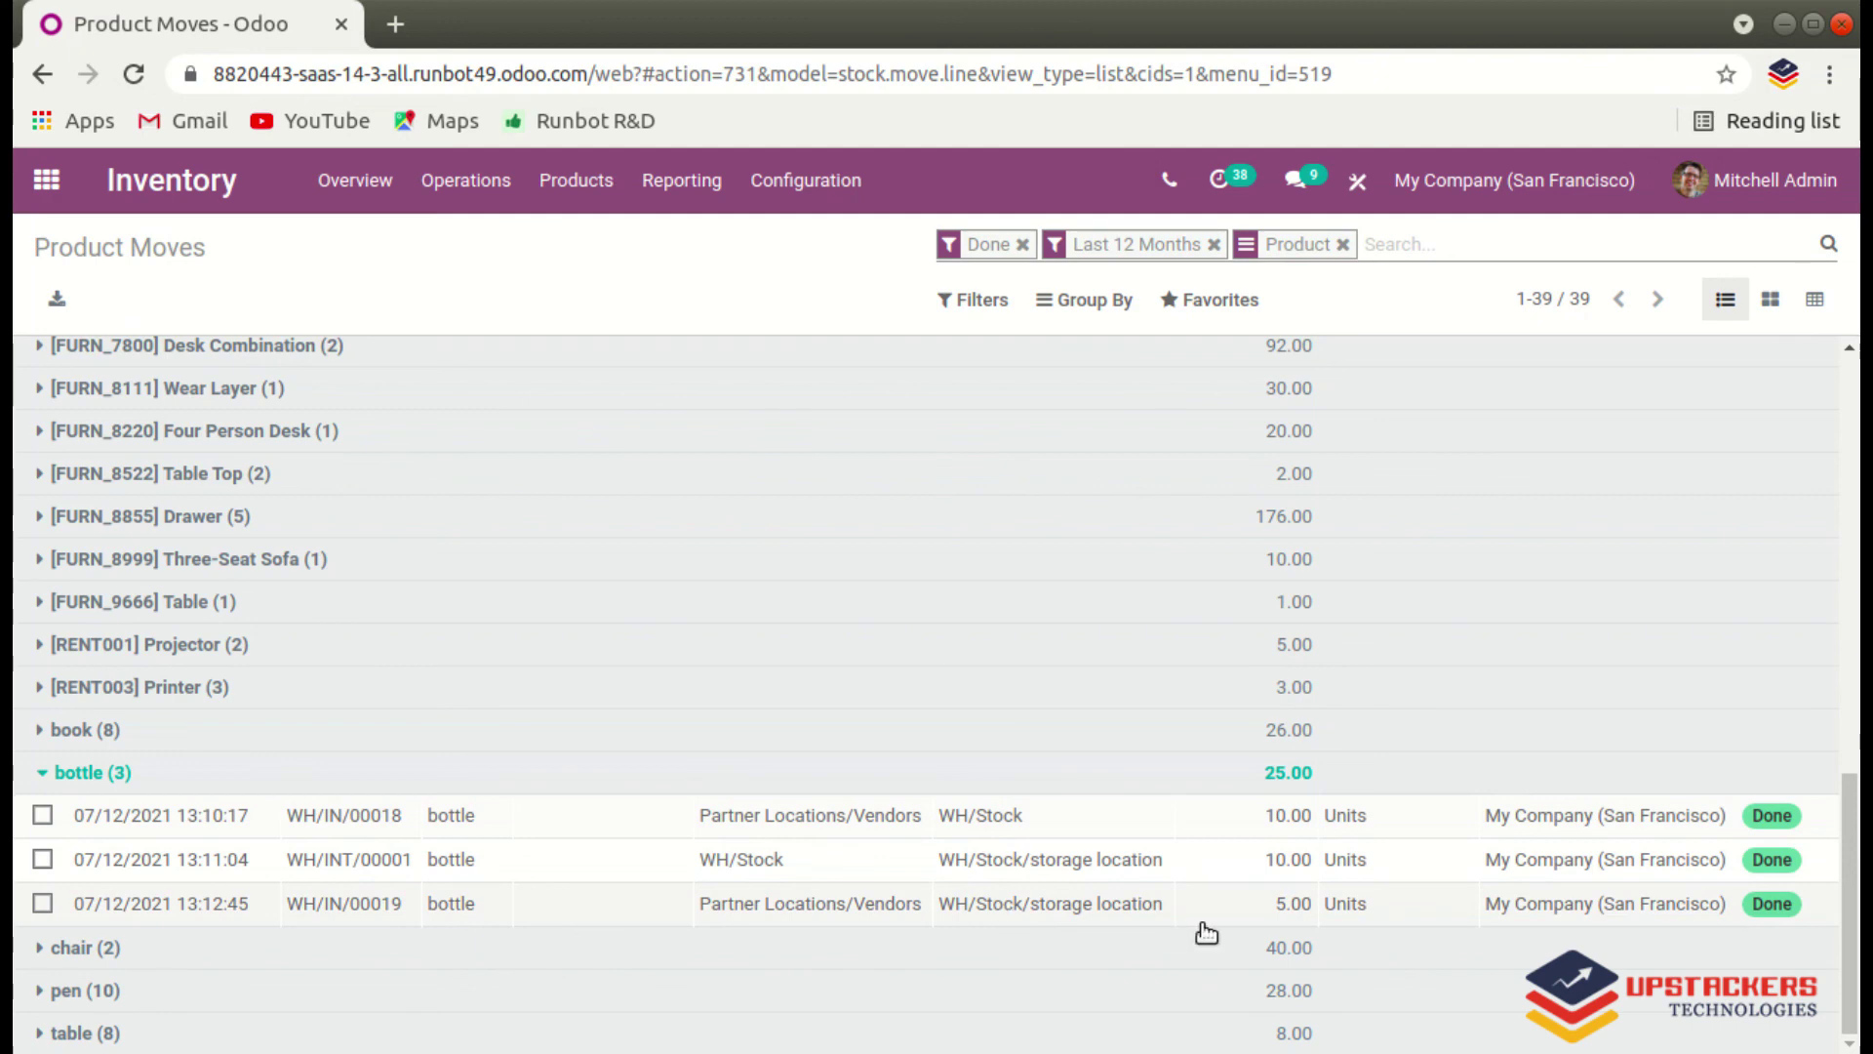
scroll(1156, 871, "up", 8)
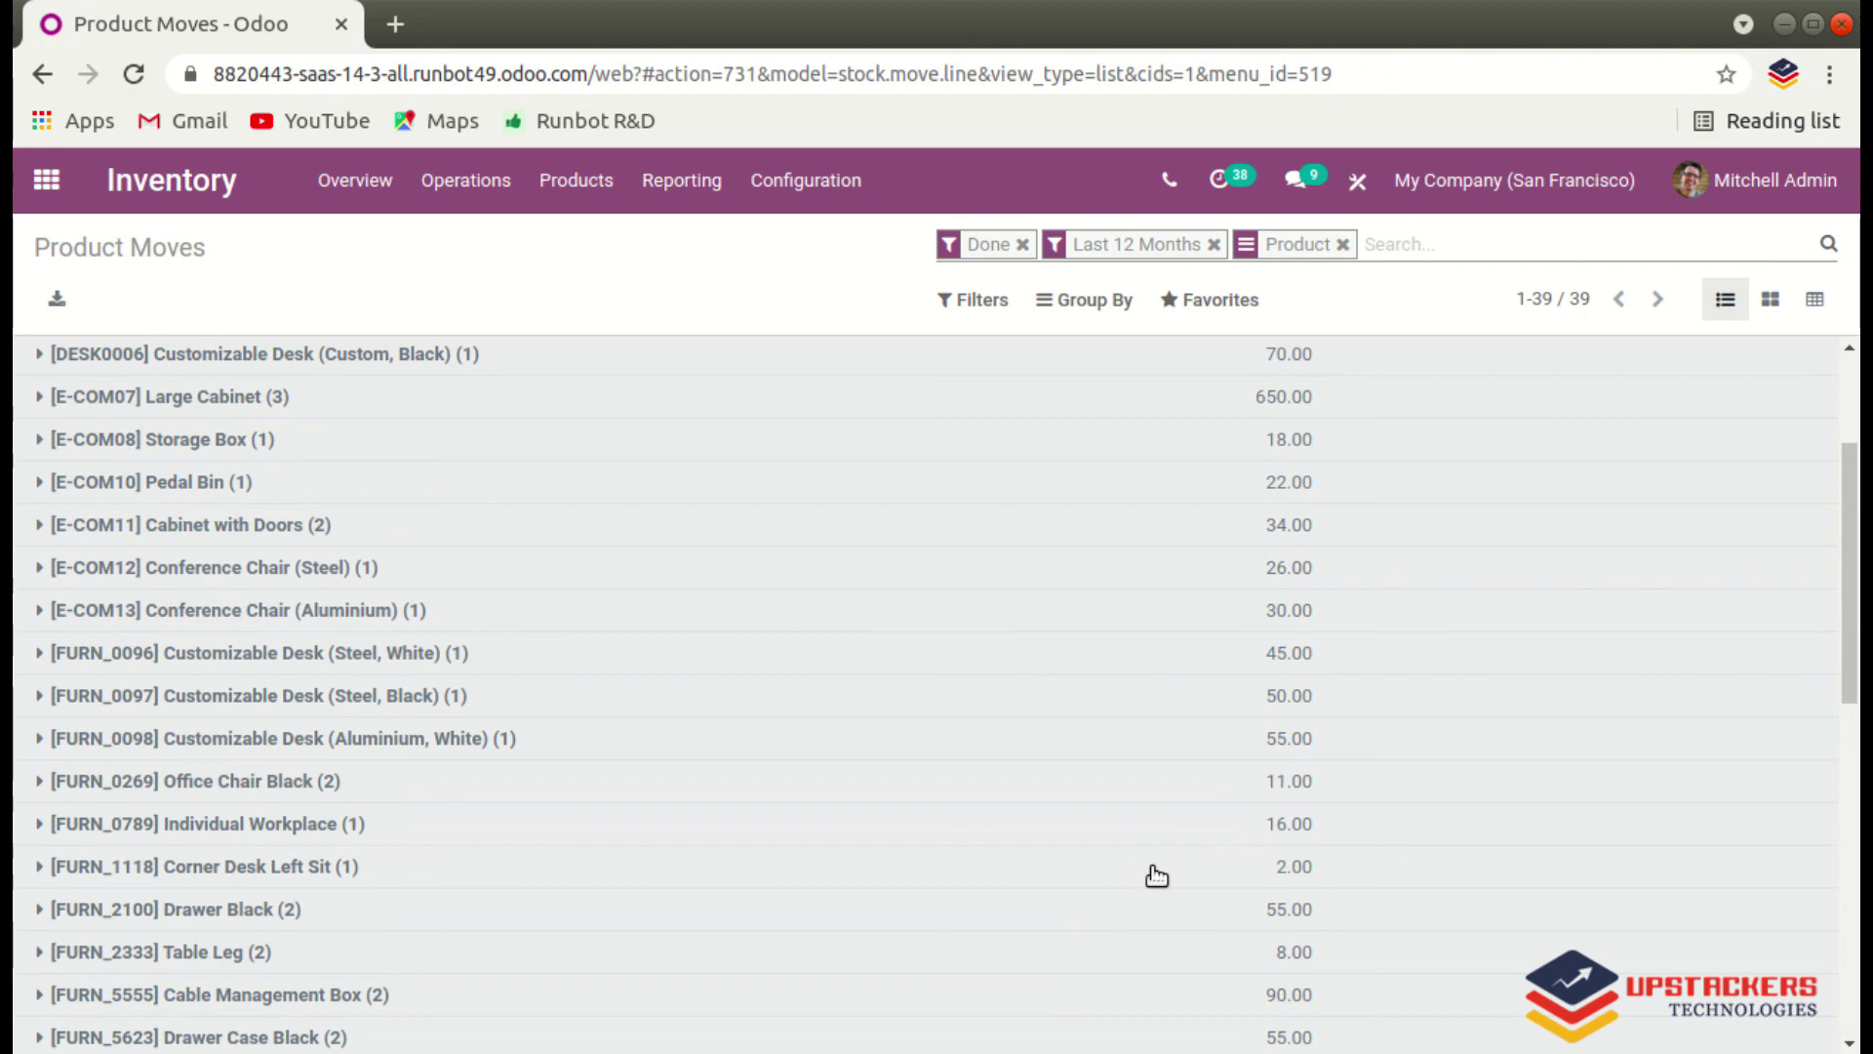
scroll(948, 737, "up", 2)
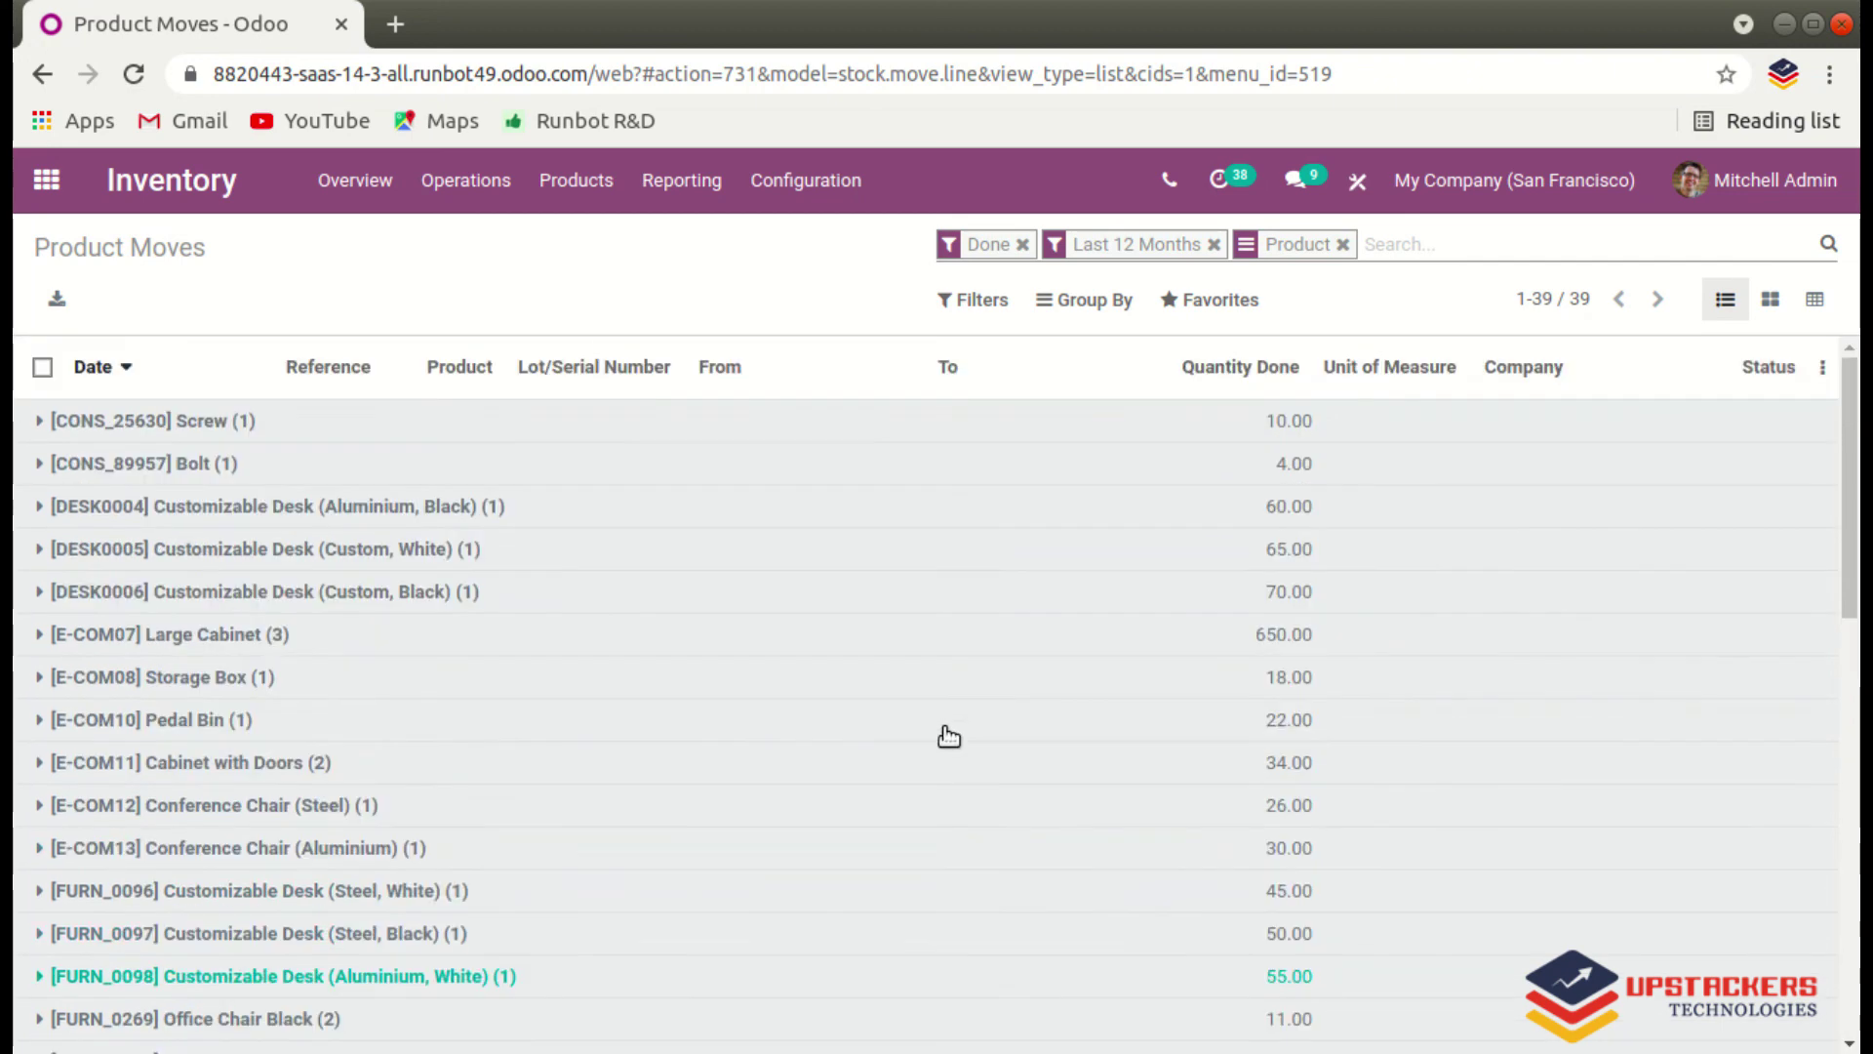